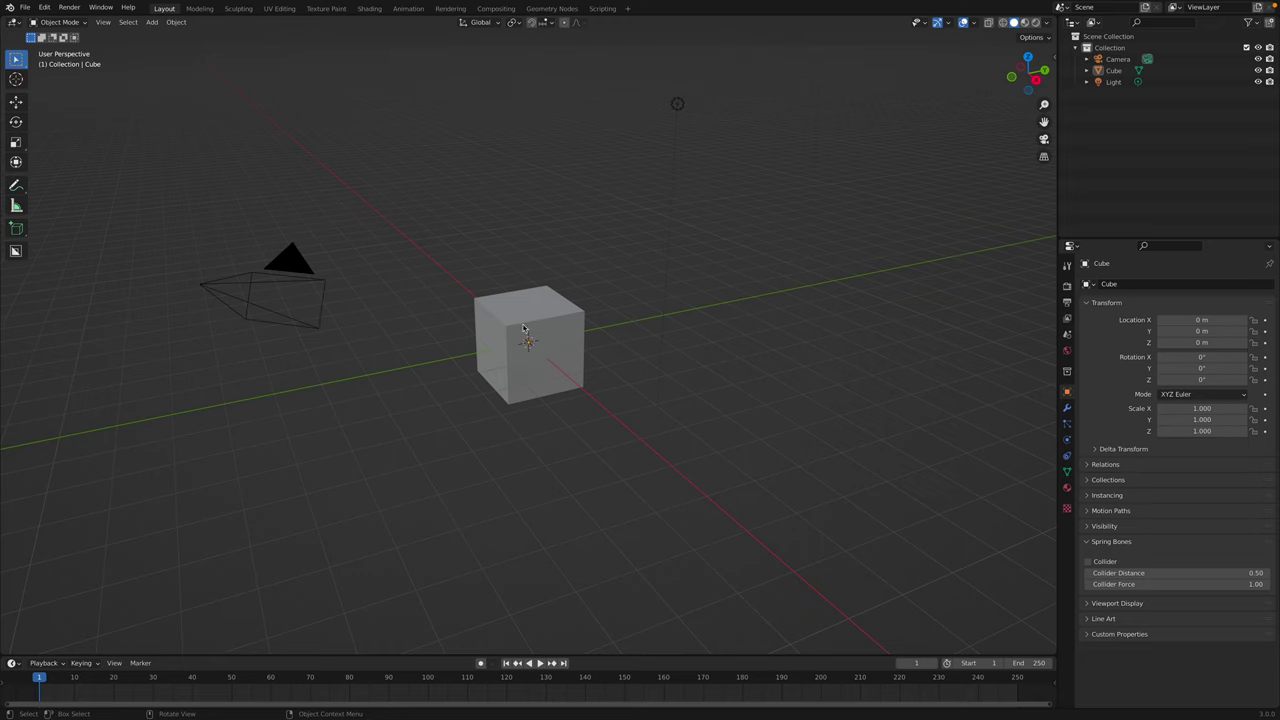
scroll(523, 334, "up", 4)
middle_click_drag(529, 334, 571, 323)
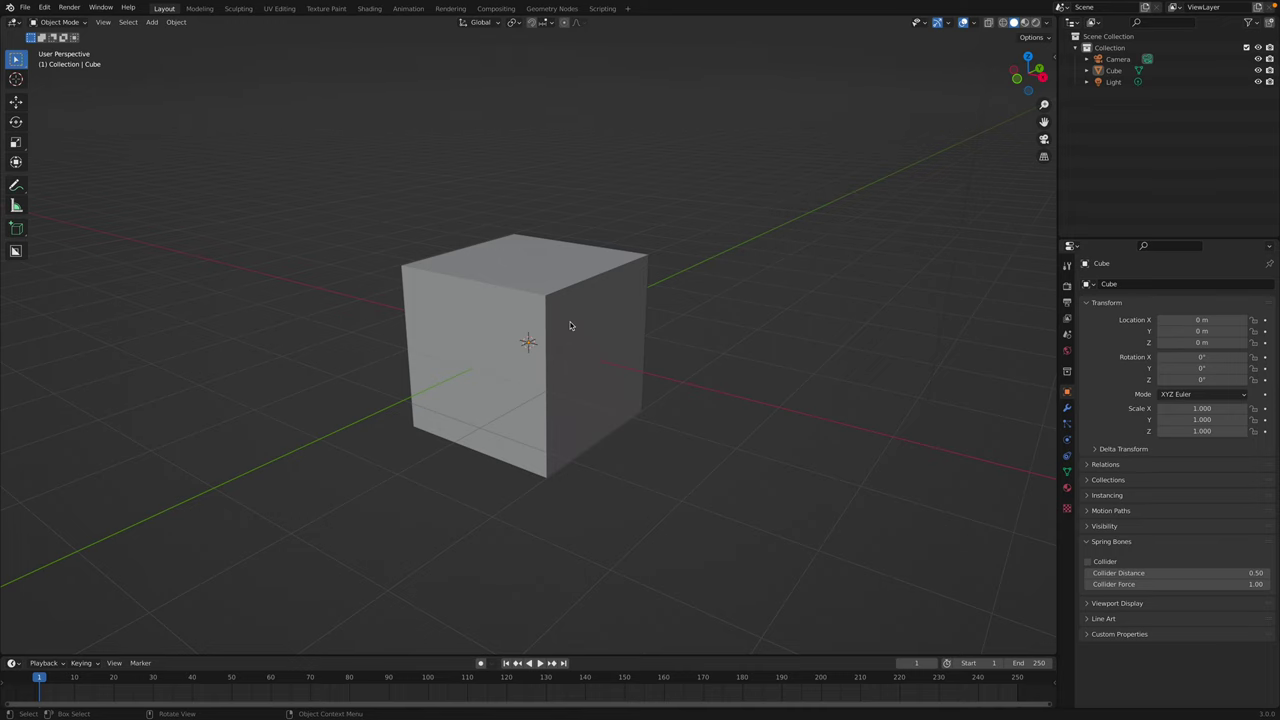
middle_click_drag(616, 322, 585, 304)
- Switch to the web browser and highlight the add-on name "Height Baker" in the free height map tweet
key("ctrl+Right")
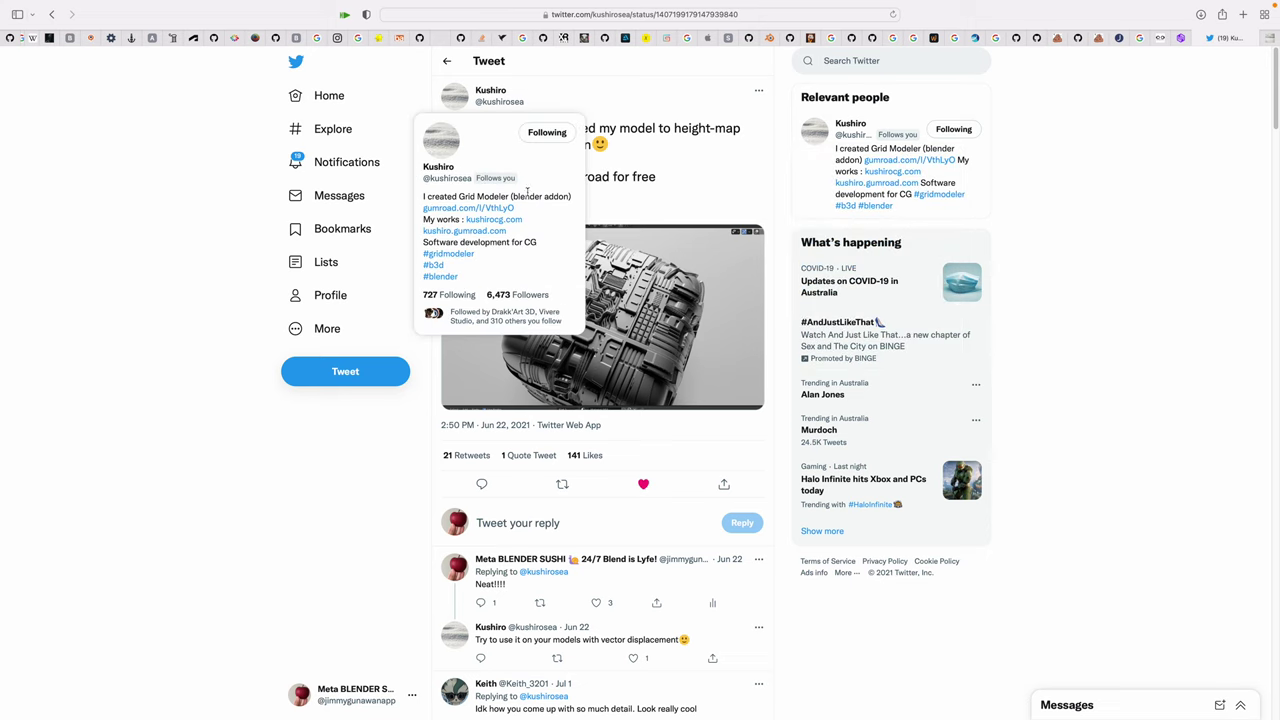
double_click(511, 145)
left_click_drag(511, 145, 549, 145)
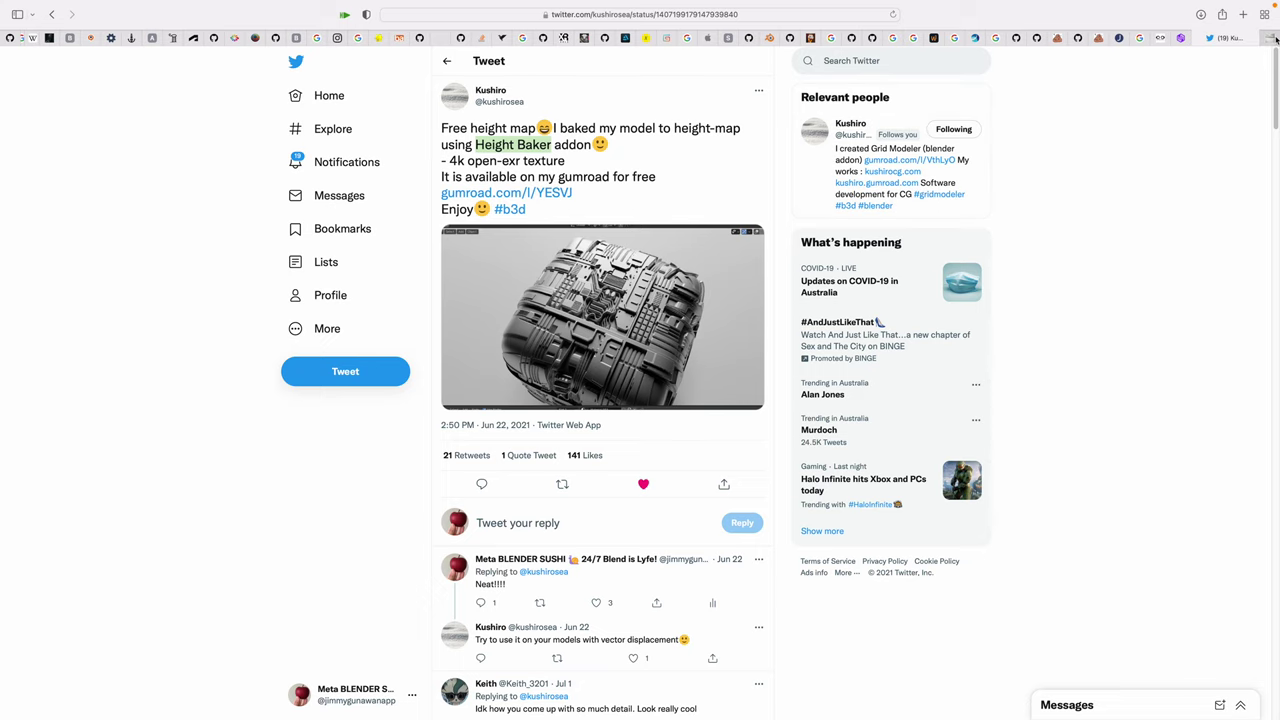
- Examine the Gumroad page for the "Tester mech height-map 4k (baked)" download, including its description and sample images
left_click(1269, 38)
scroll(869, 505, "down", 3)
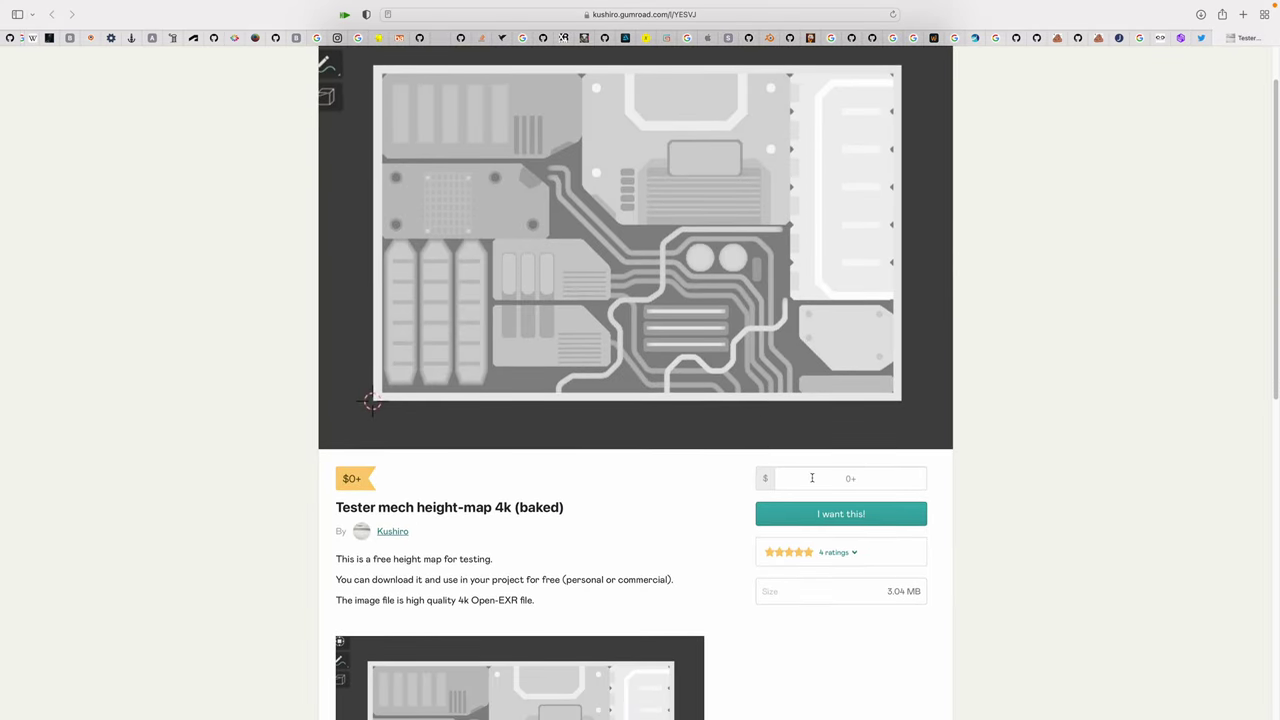
scroll(812, 488, "down", 3)
scroll(811, 497, "down", 4)
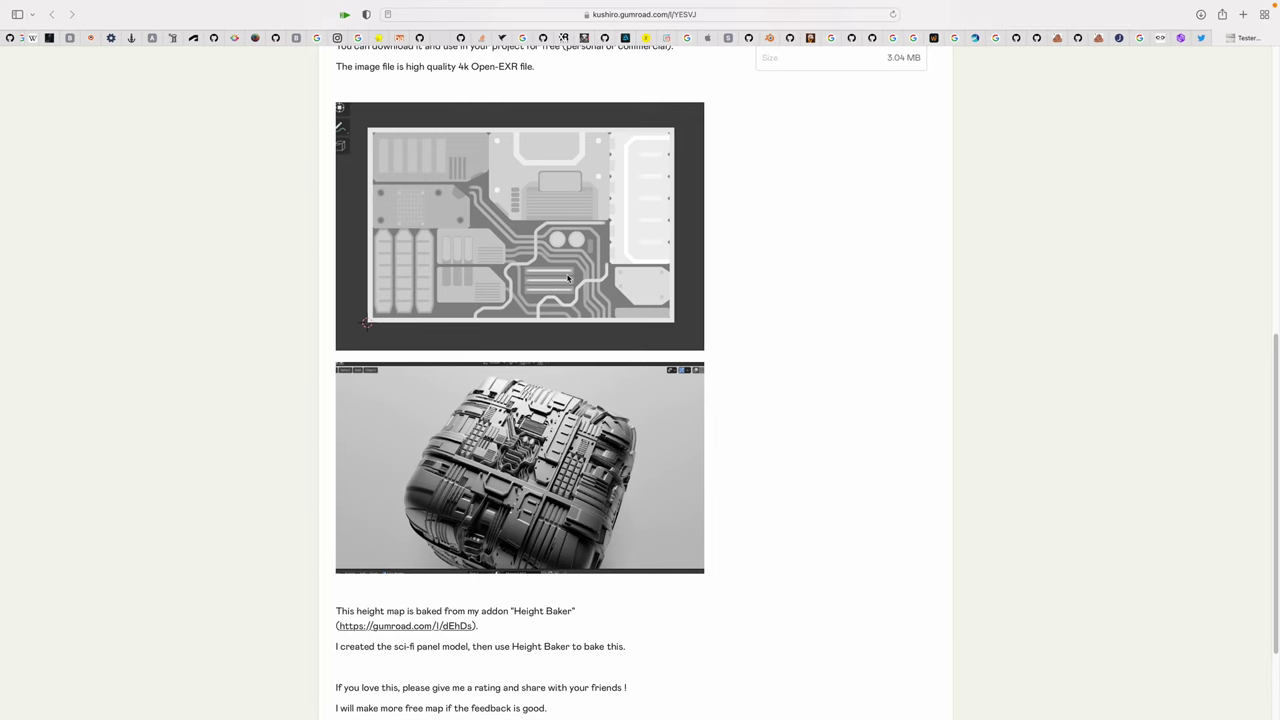
scroll(568, 278, "down", 2)
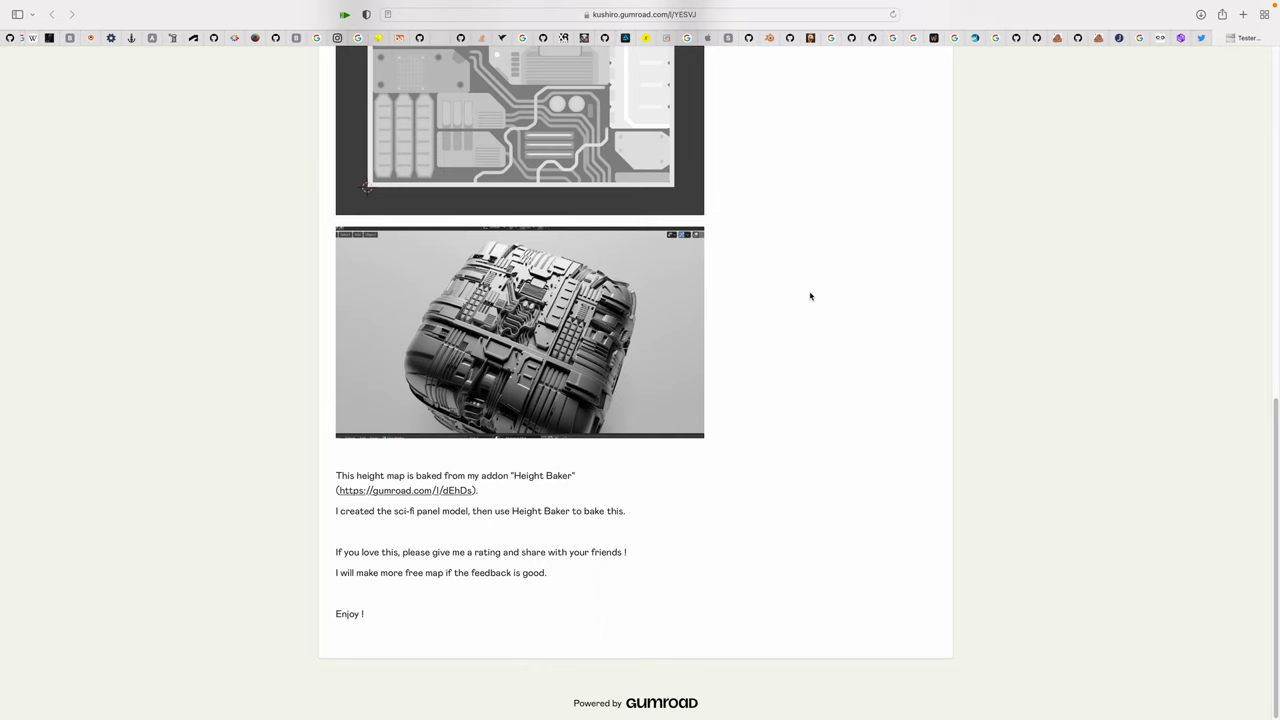
scroll(820, 296, "up", 4)
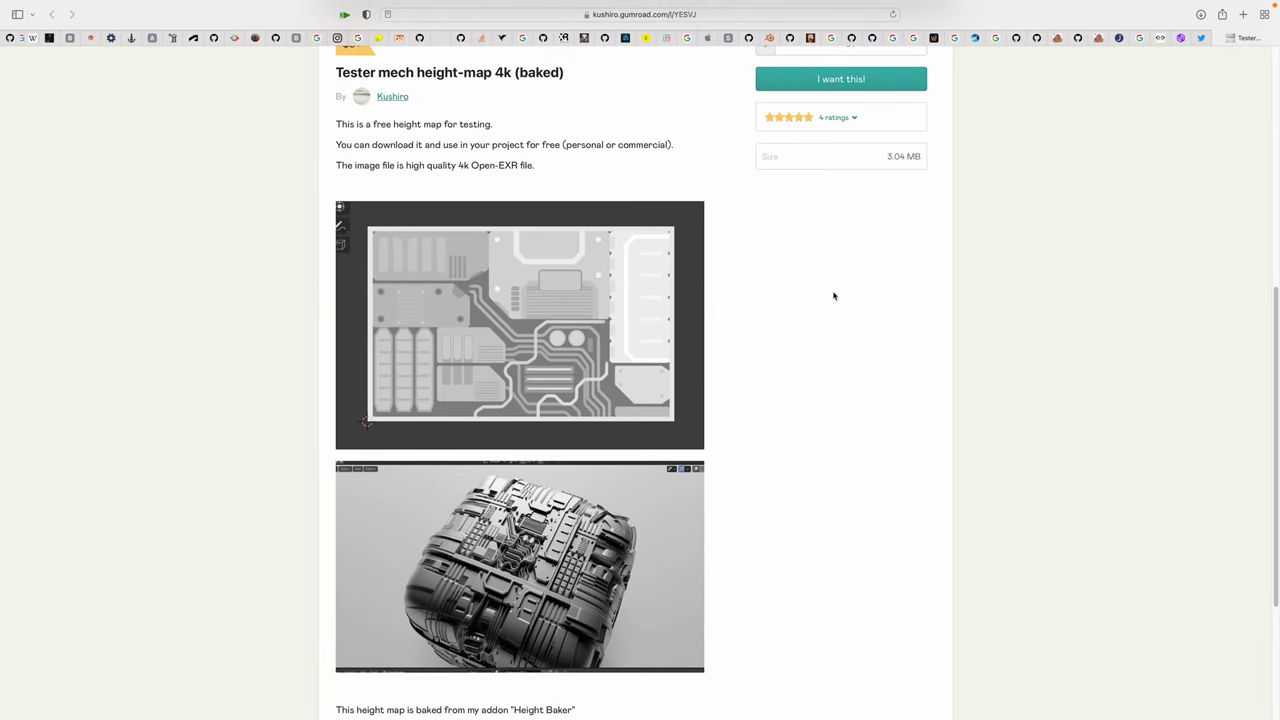
- Switch to JSplacement, reposition its window slightly and generate several randomized height maps in a row
key("ctrl+Left")
key("ctrl+Left")
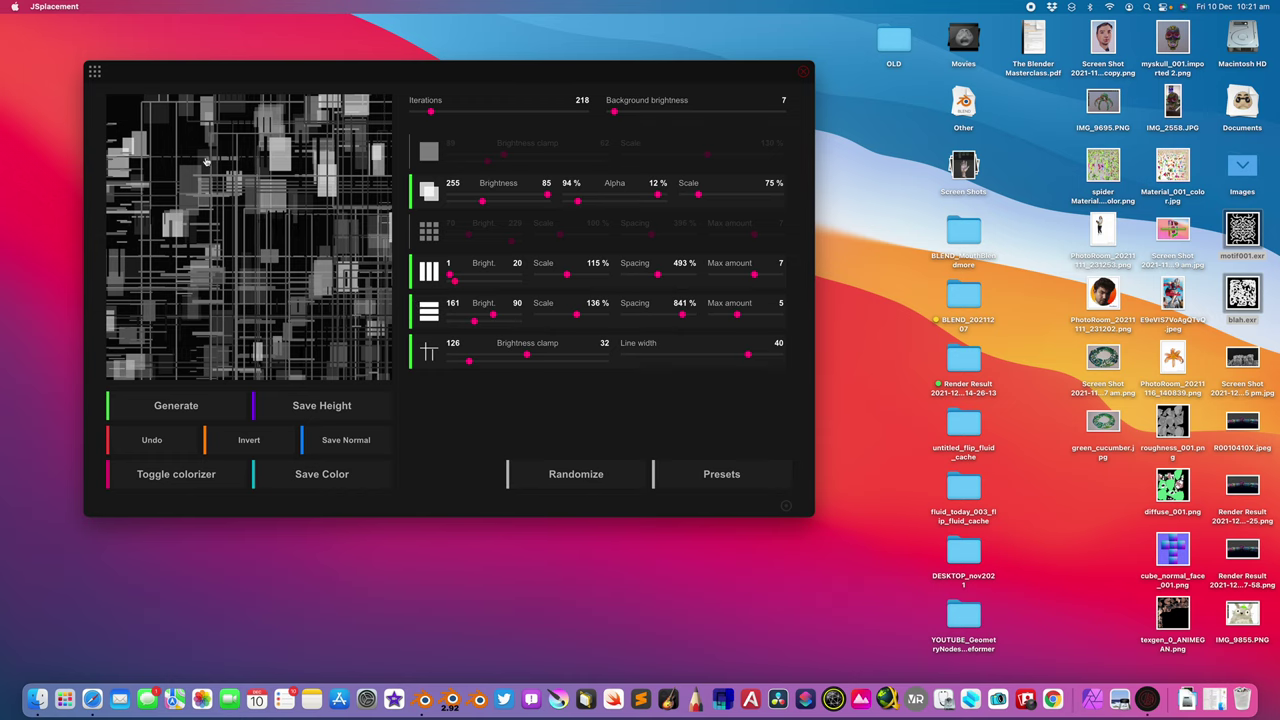
left_click_drag(335, 81, 352, 95)
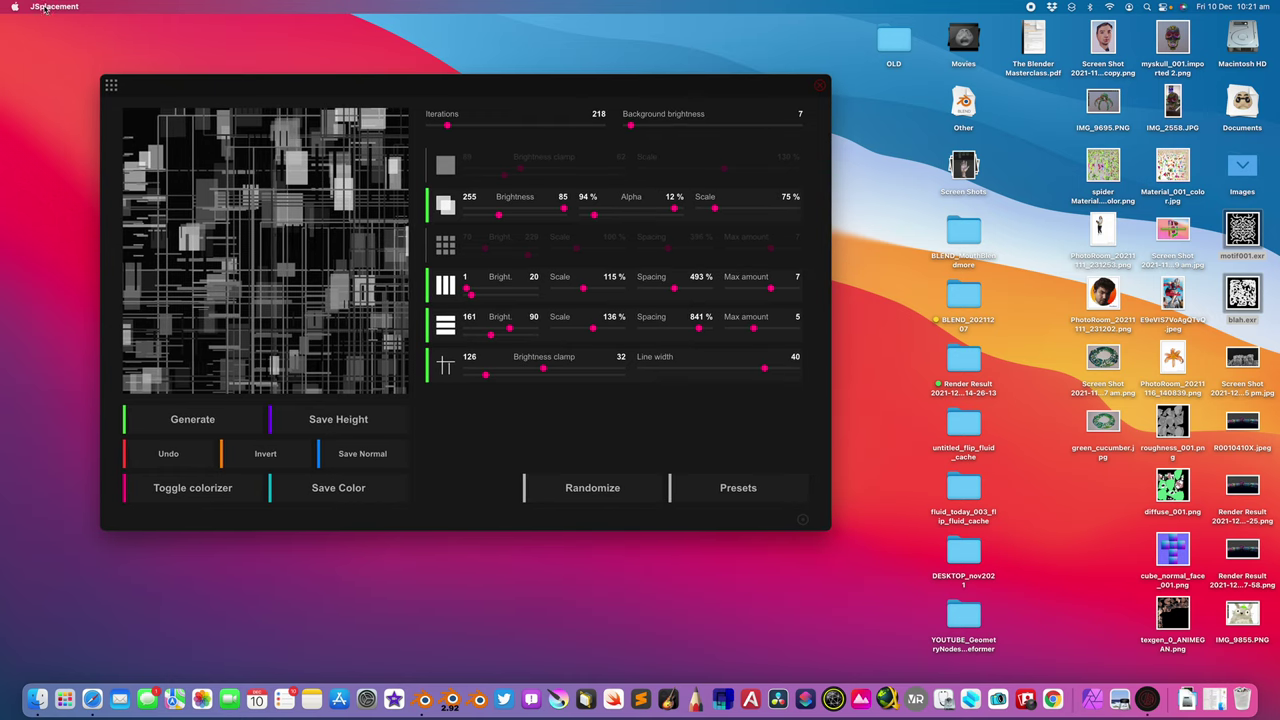
left_click(634, 492)
left_click(622, 489)
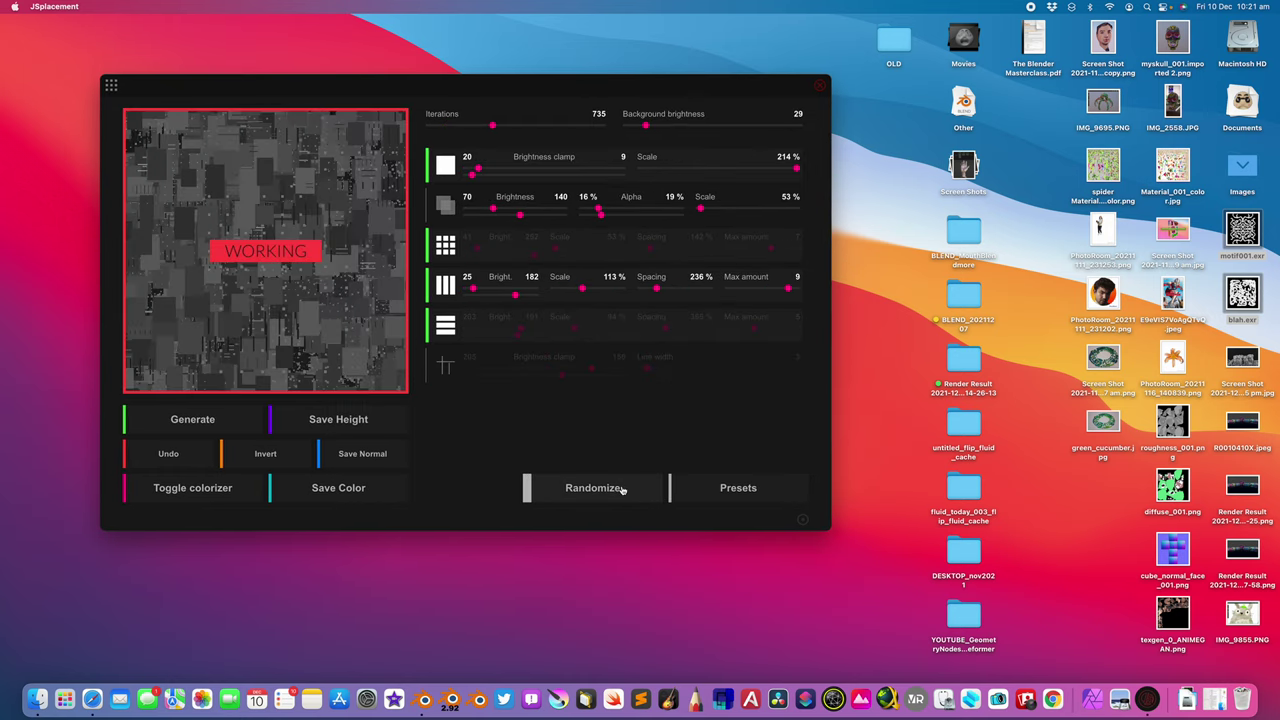
left_click(622, 489)
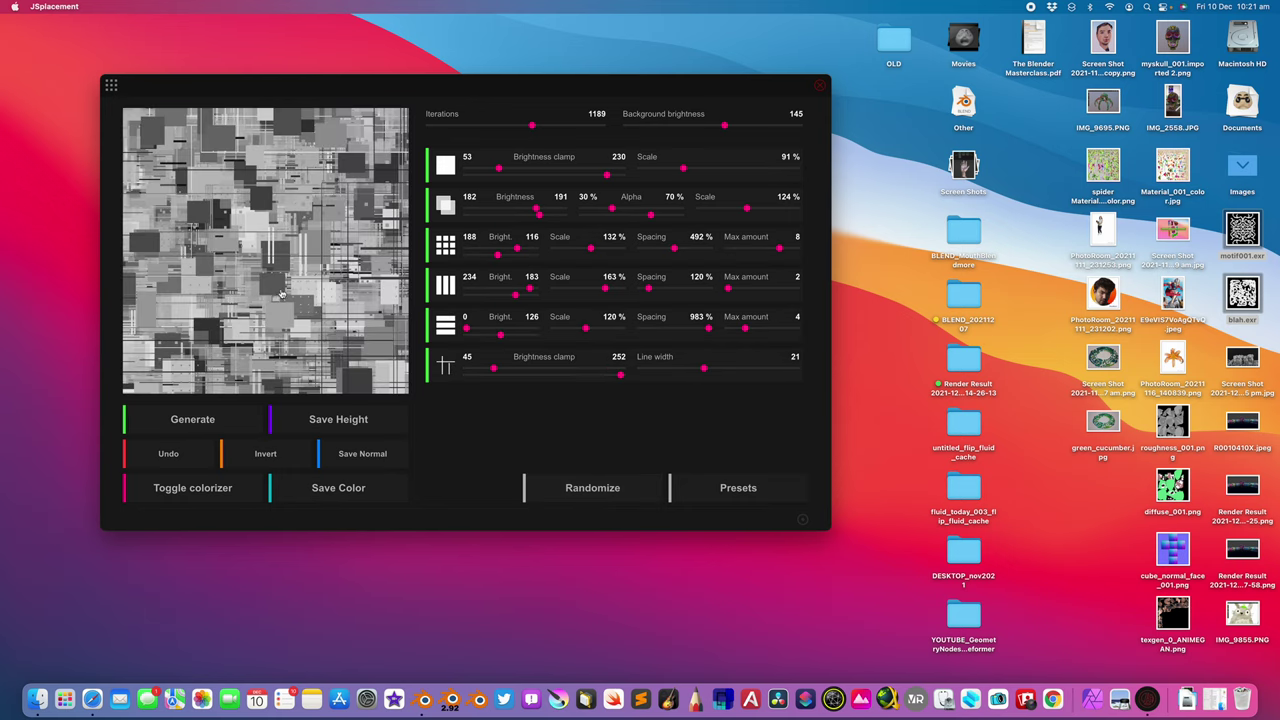
left_click(613, 488)
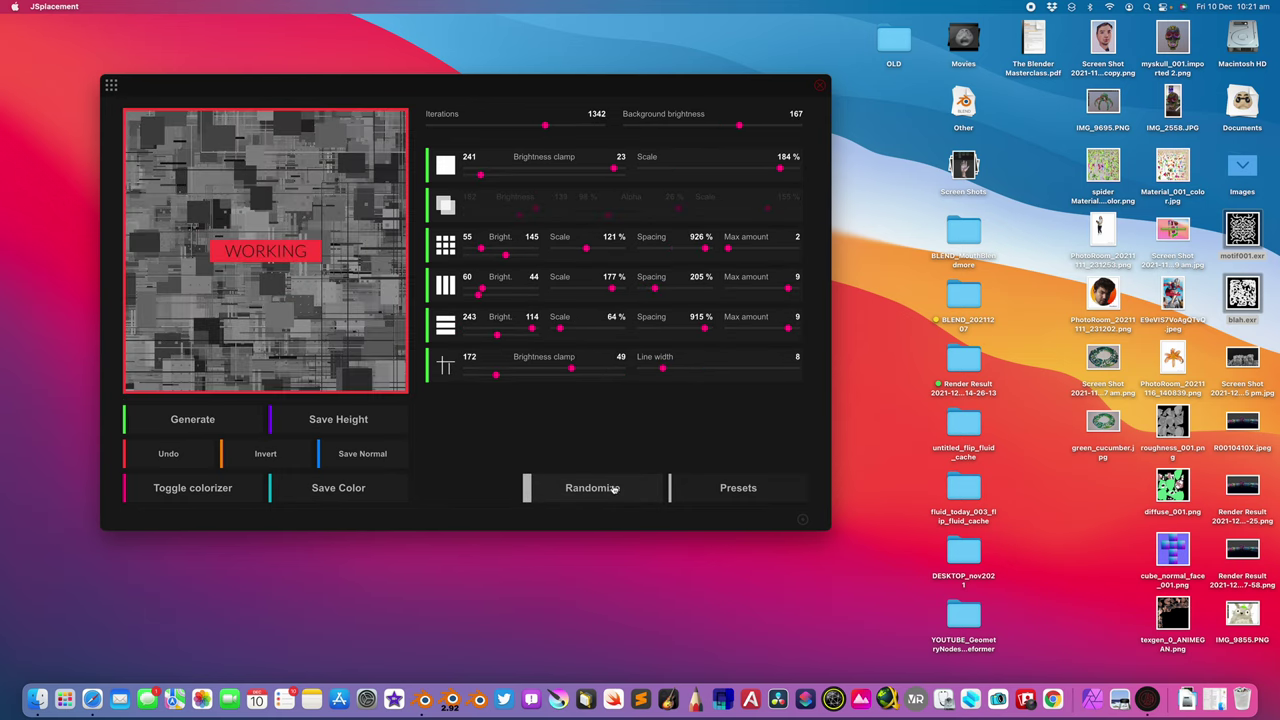
left_click(613, 488)
left_click(579, 476)
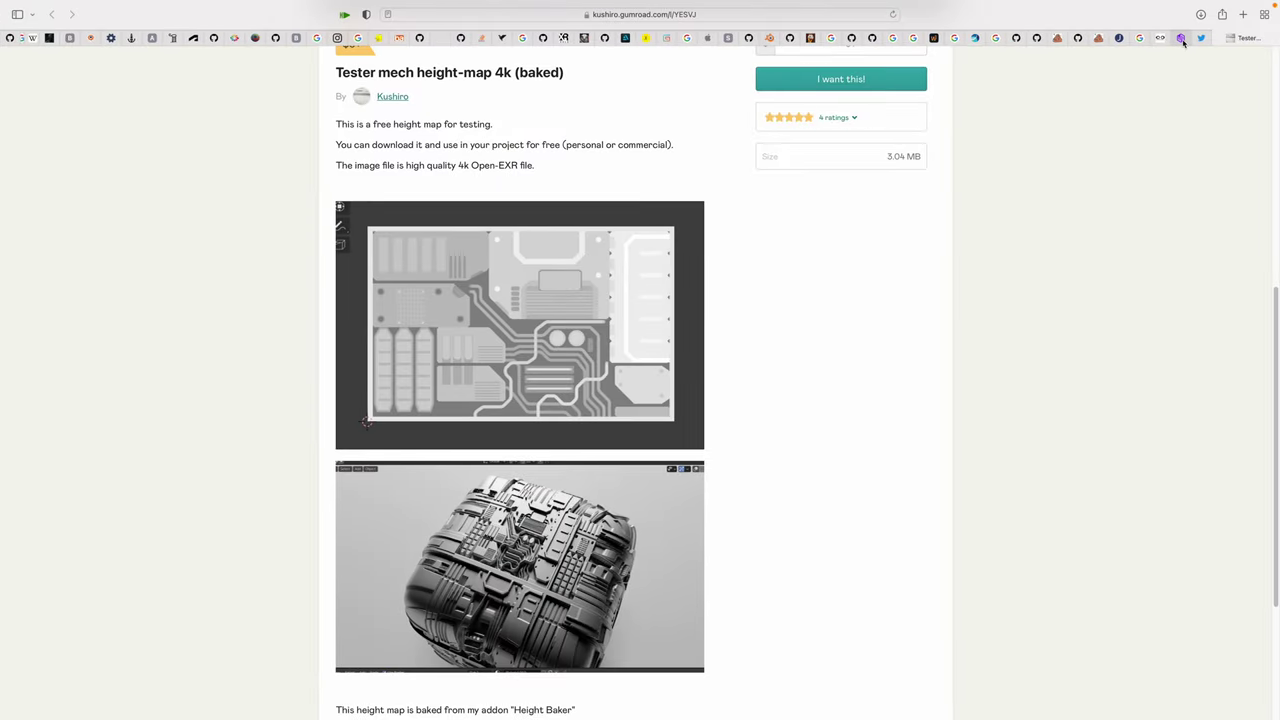
- Examine the JSplacement product page in the web browser, including its features and downloads
left_click(1181, 39)
scroll(478, 212, "down", 5)
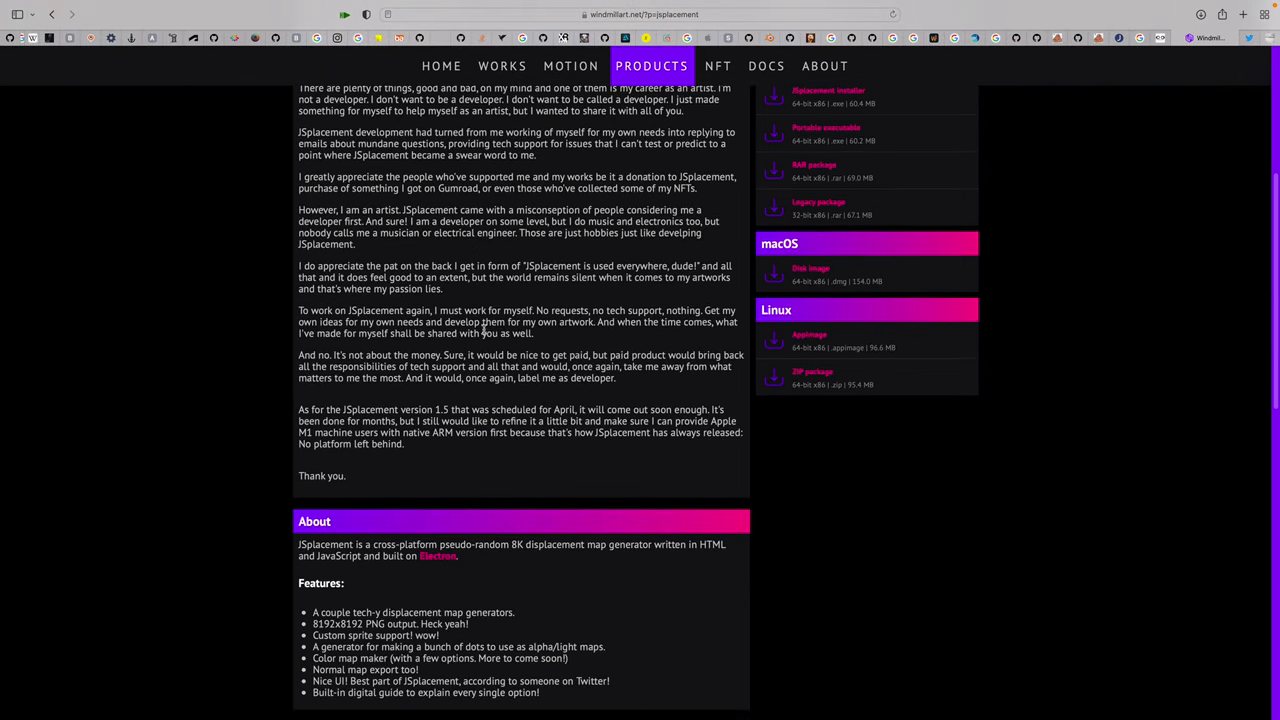
scroll(544, 320, "up", 4)
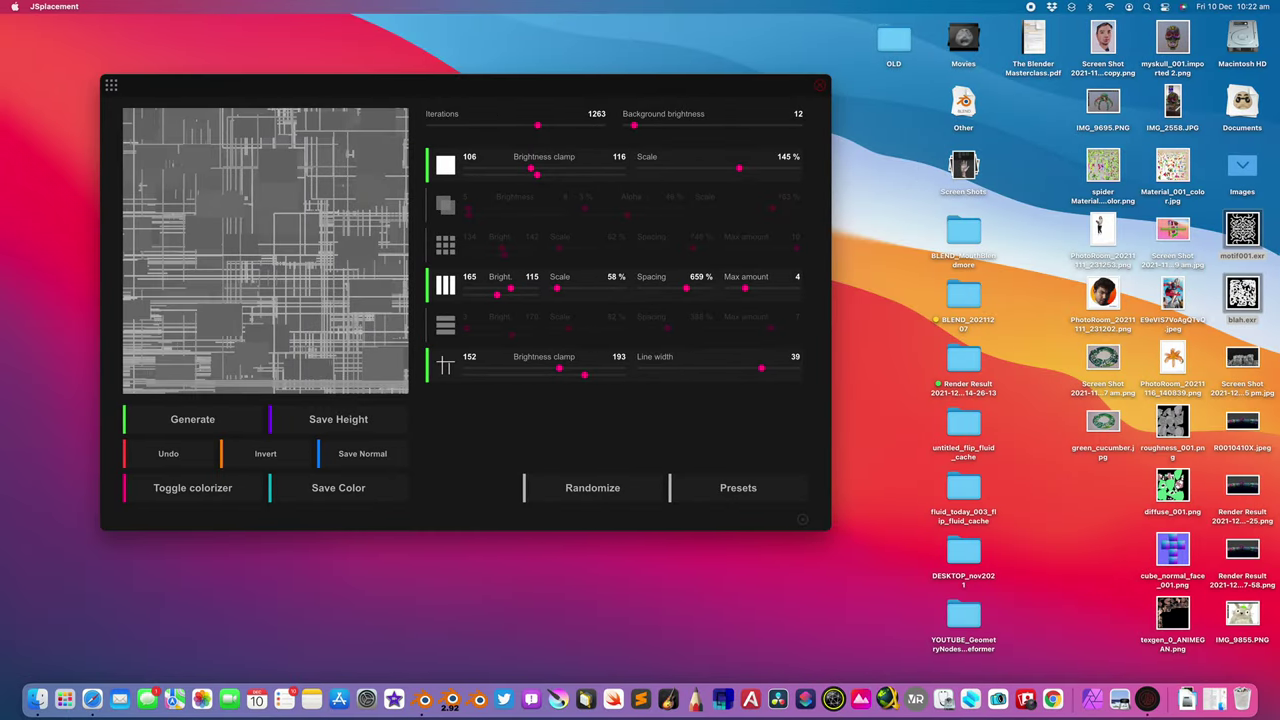
- Preview the selected desktop images motif001.exr and blah.exr, and close the preview
key("space")
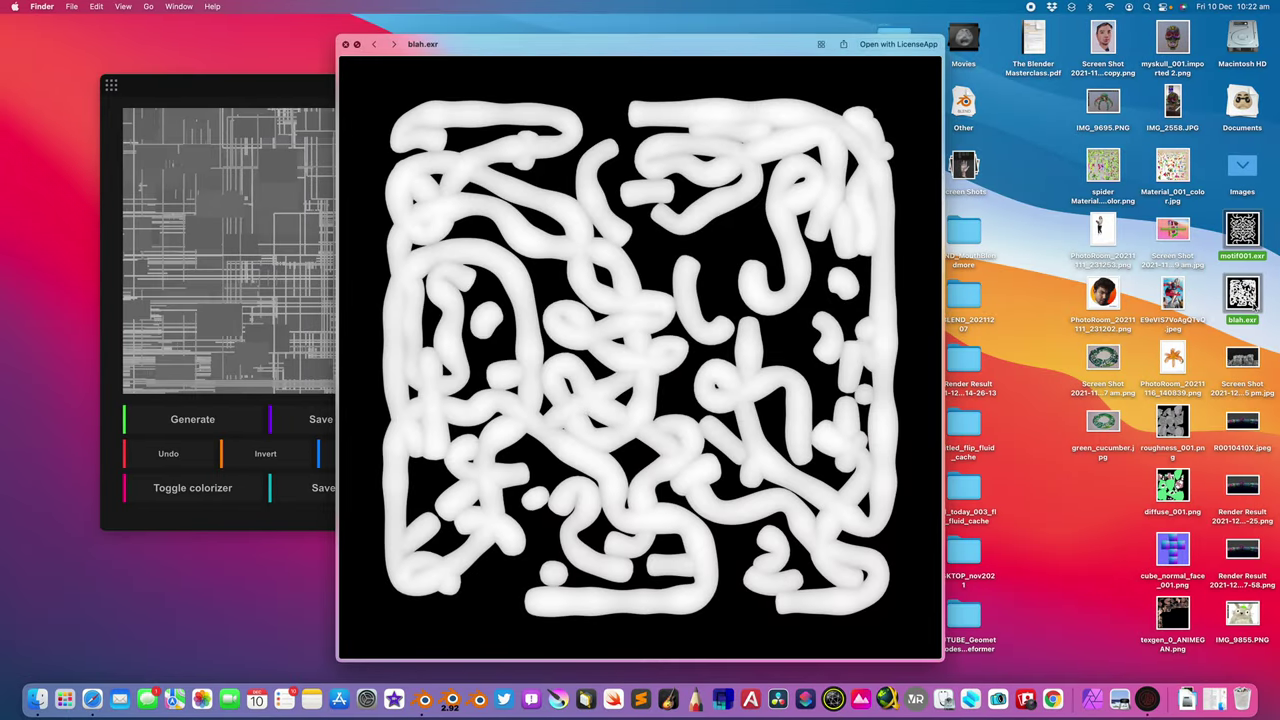
key("Up")
key("Down")
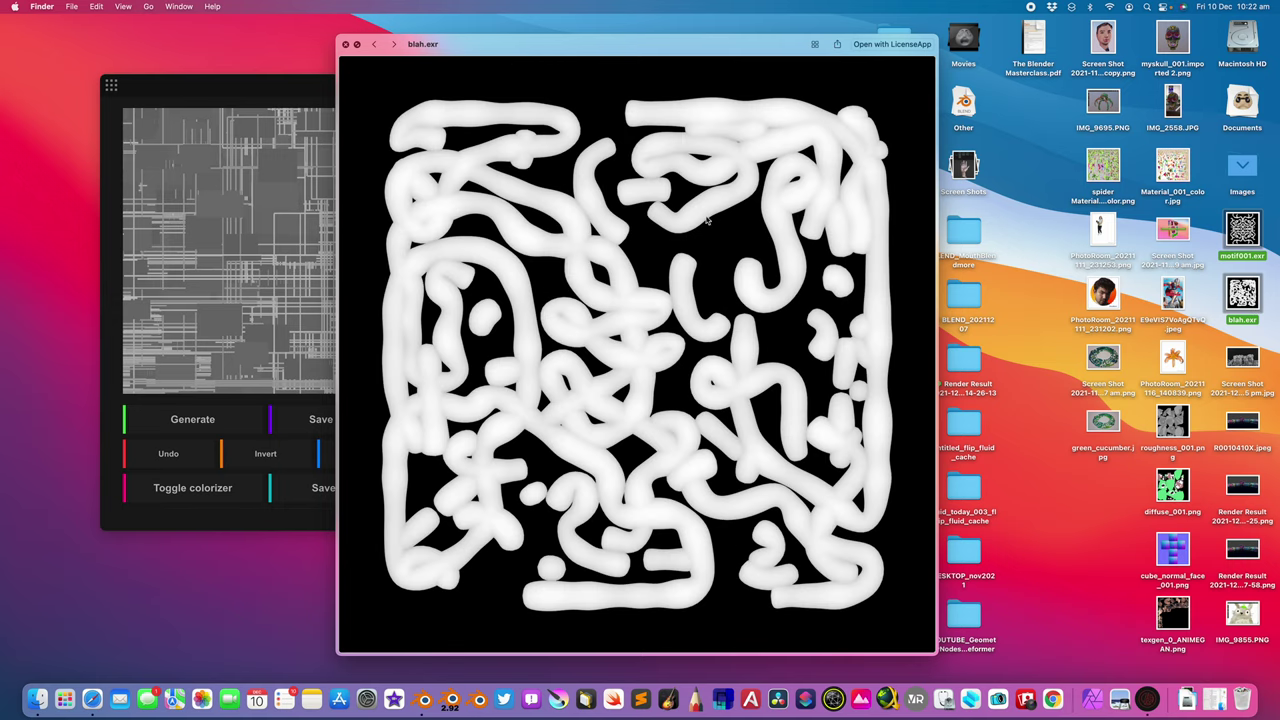
left_click(345, 44)
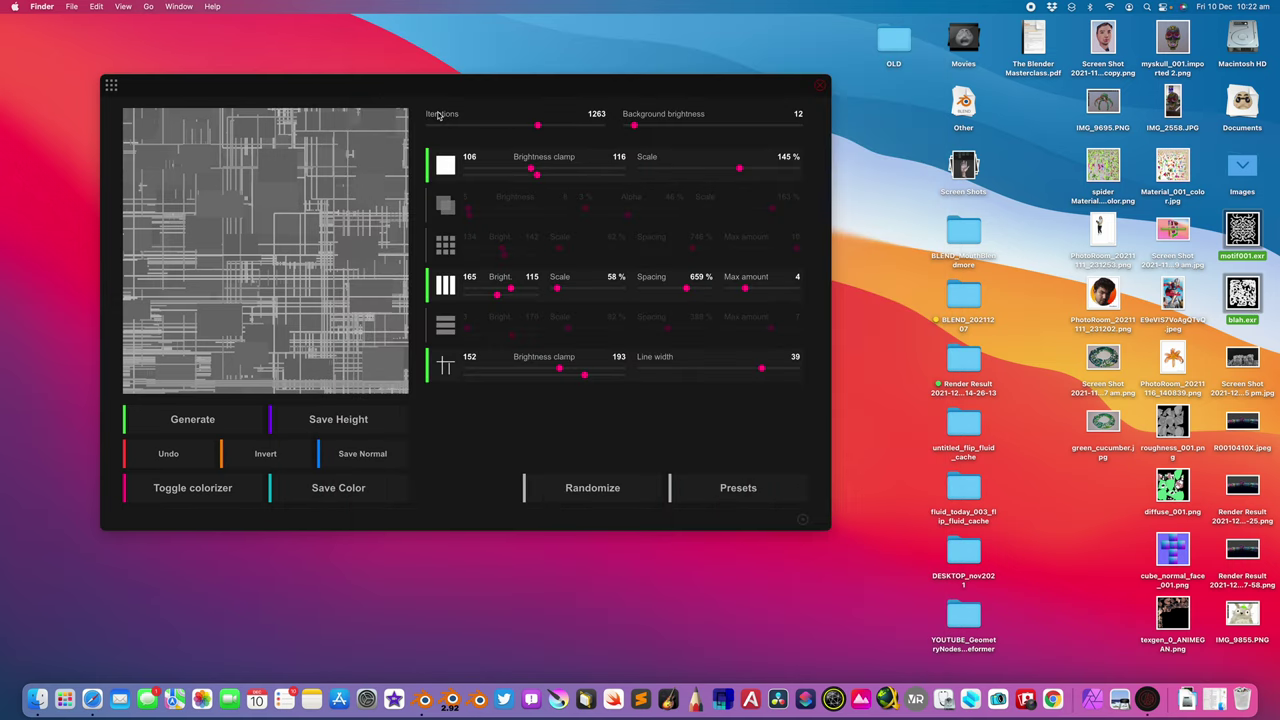
- Switch to Blender and delete all objects from the default scene
key("ctrl+Right")
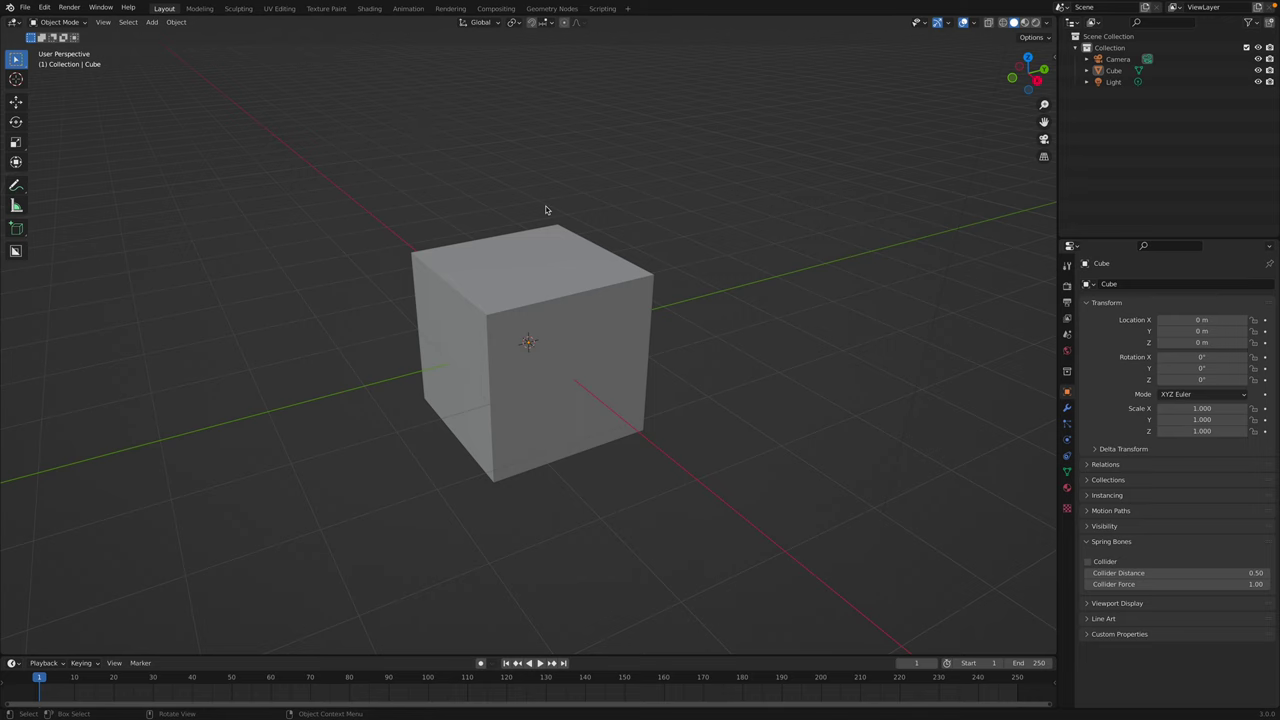
scroll(573, 204, "down", 3)
middle_click_drag(573, 204, 586, 225)
scroll(586, 225, "up", 2)
key("a")
key("x")
left_click(536, 228)
middle_click_drag(529, 266, 535, 256)
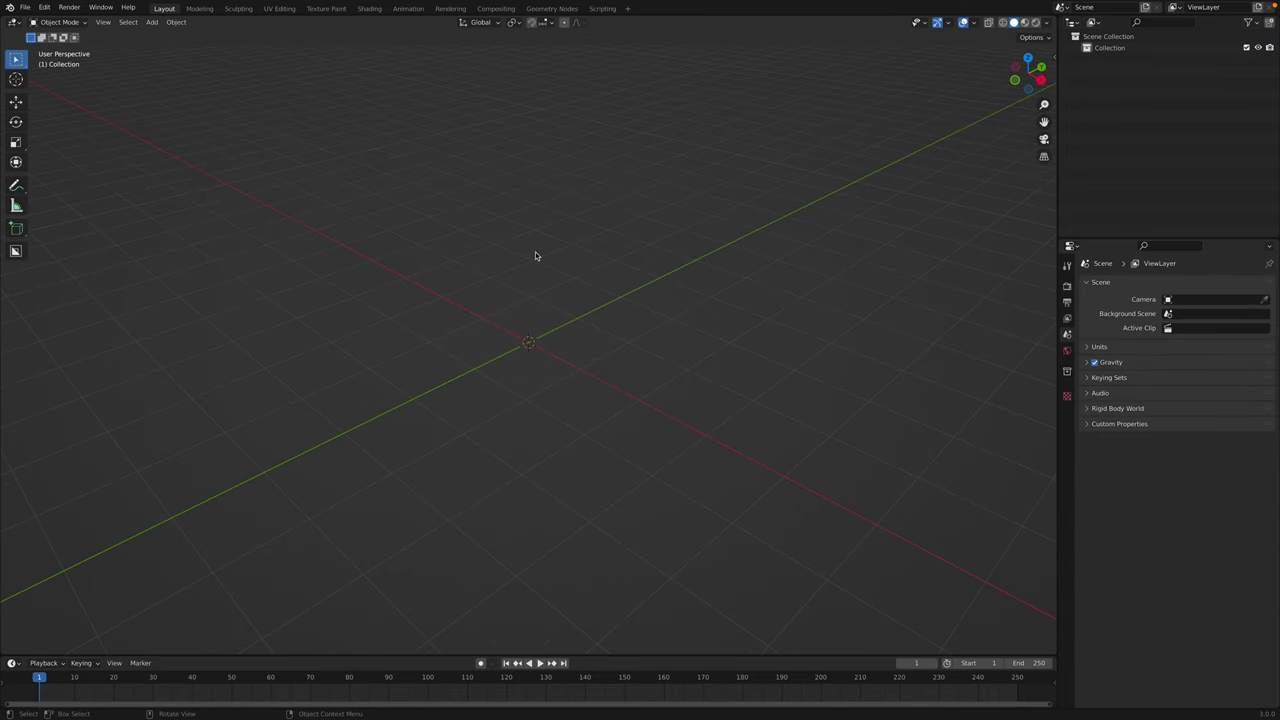
- Create a new file from the Sculpting template, discarding the changes to the current file
left_click(25, 7)
mouse_move(41, 20)
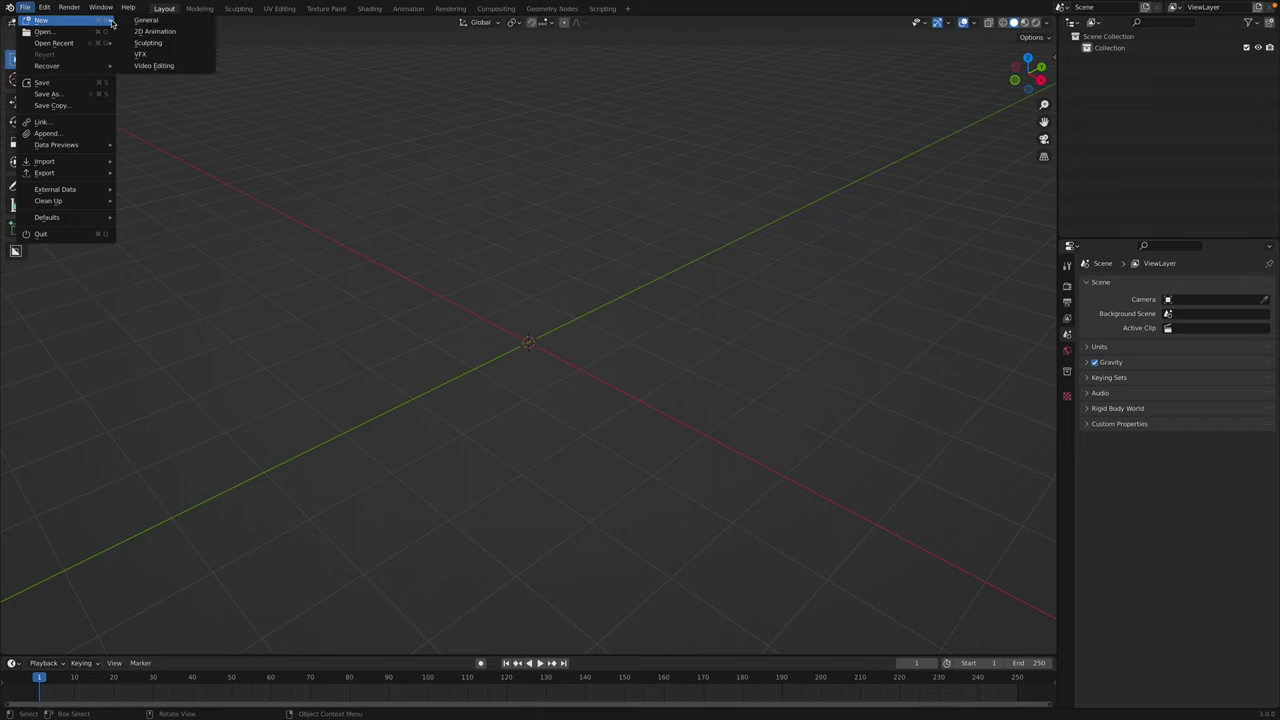
left_click(158, 47)
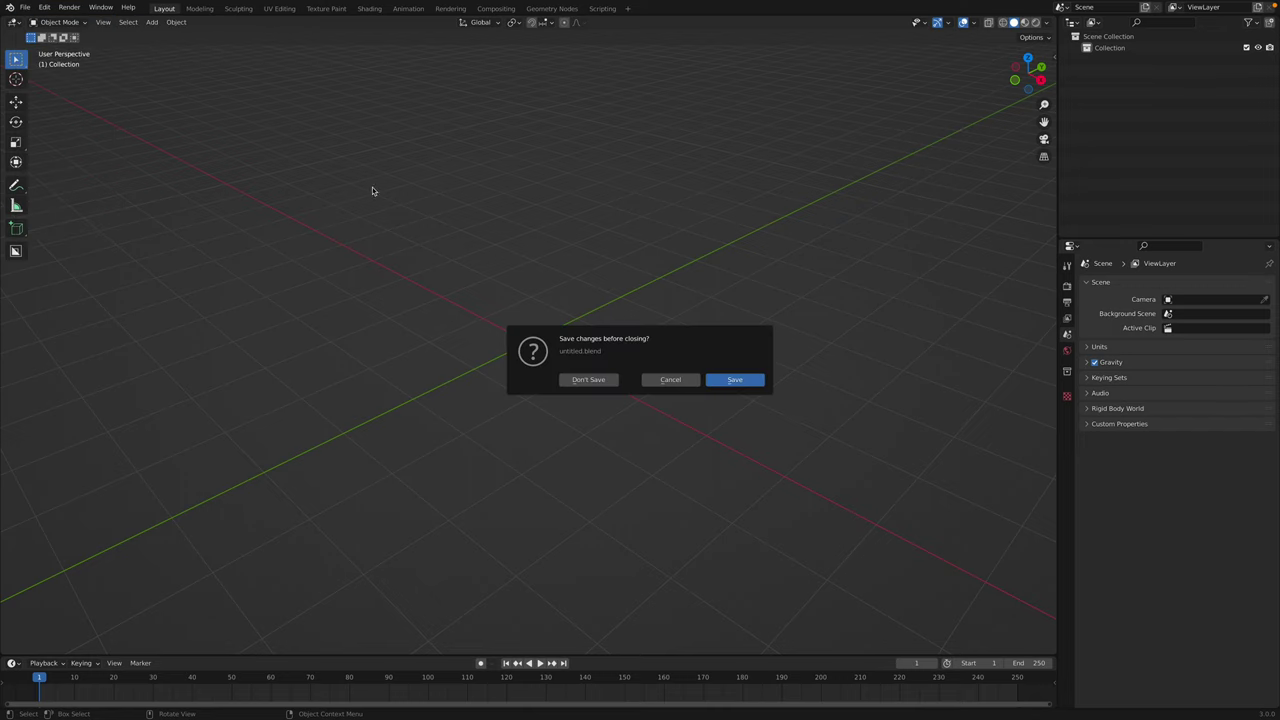
left_click(589, 380)
scroll(611, 380, "up", 3)
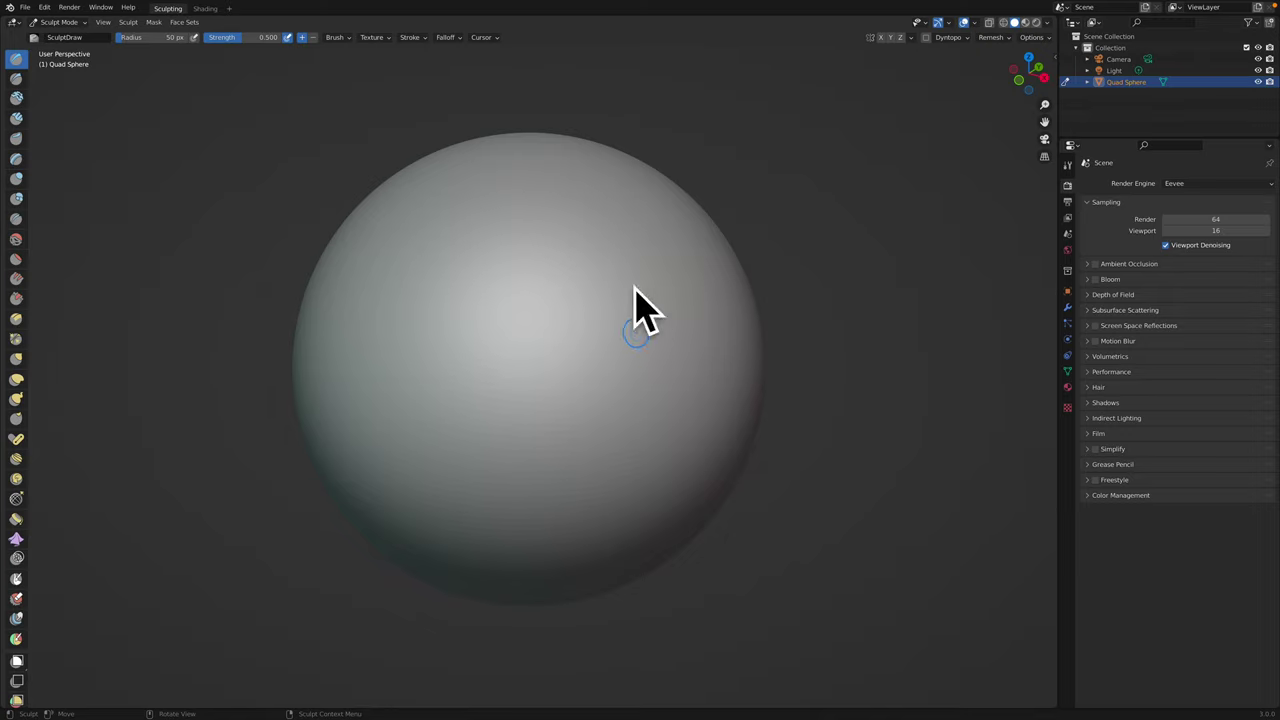
- Add a new image texture to the sculpt brush and browse to the Desktop folder for its image
left_click(1068, 409)
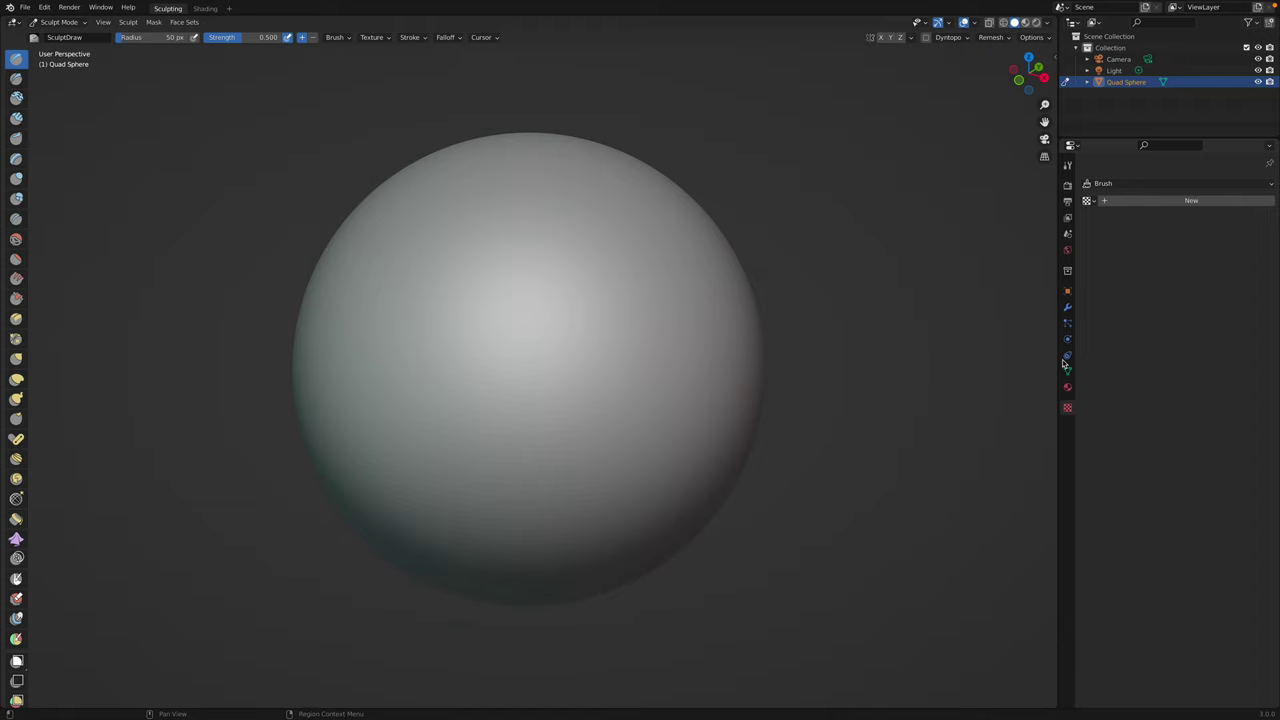
left_click(1148, 203)
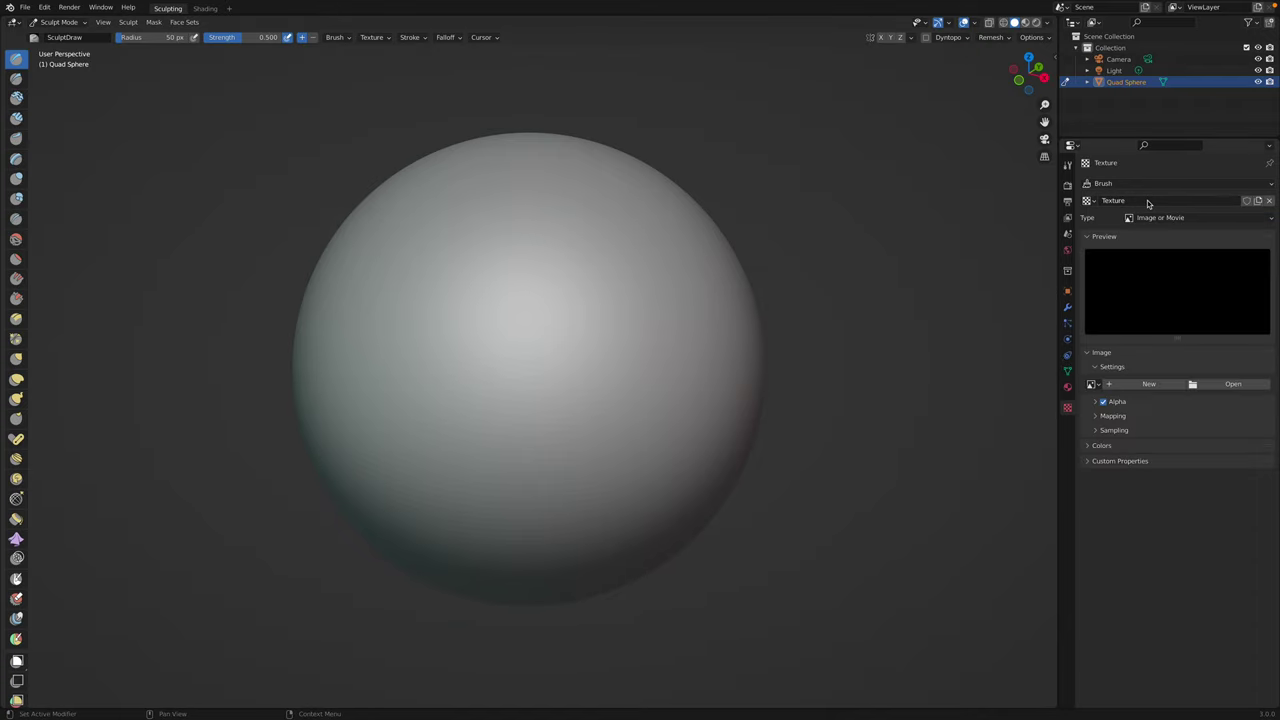
left_click(1229, 386)
scroll(373, 226, "down", 5)
left_click(370, 217)
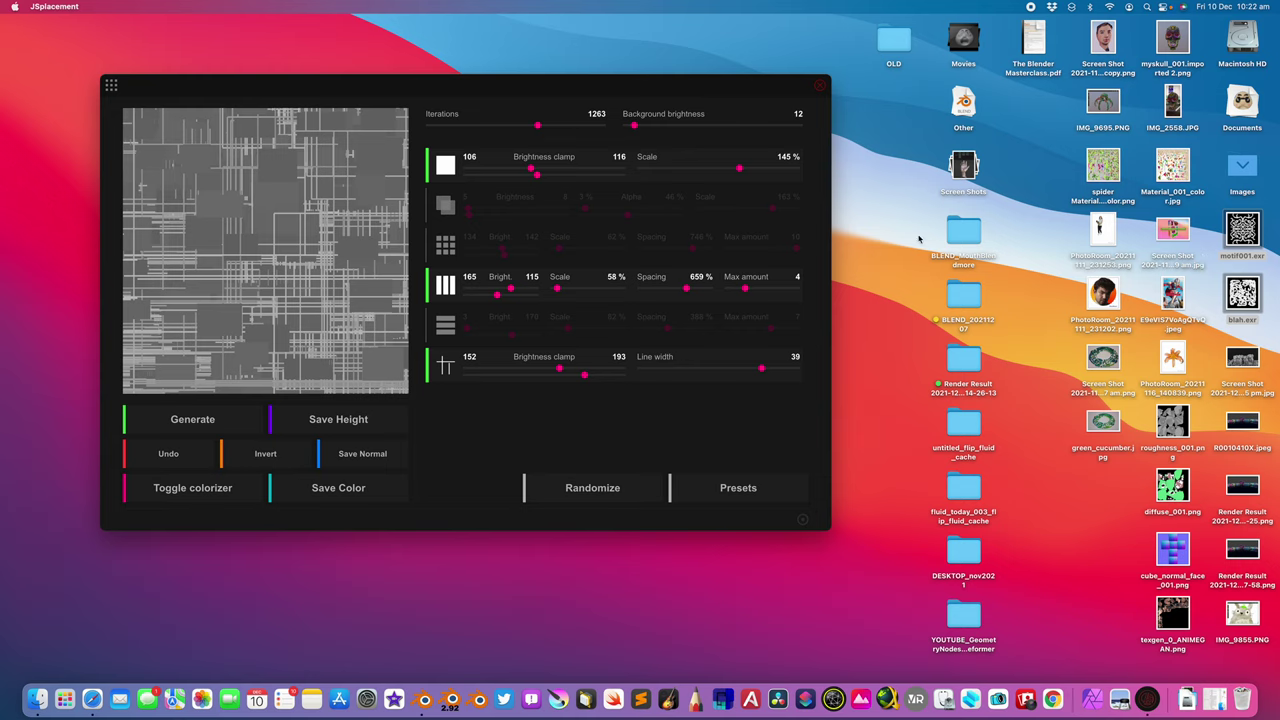
- Randomize the JSplacement map once more and load motif001.exr from the desktop as Blender's brush texture image
left_click(612, 489)
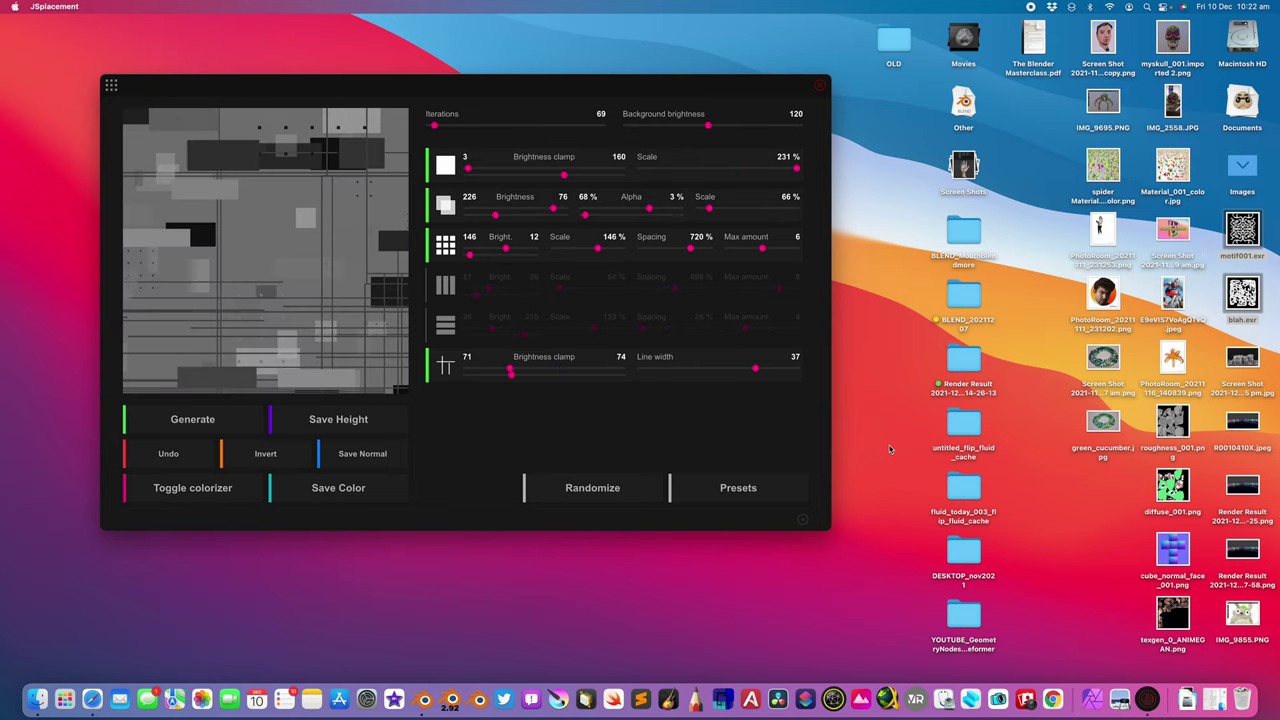
left_click_drag(1242, 235, 1125, 350)
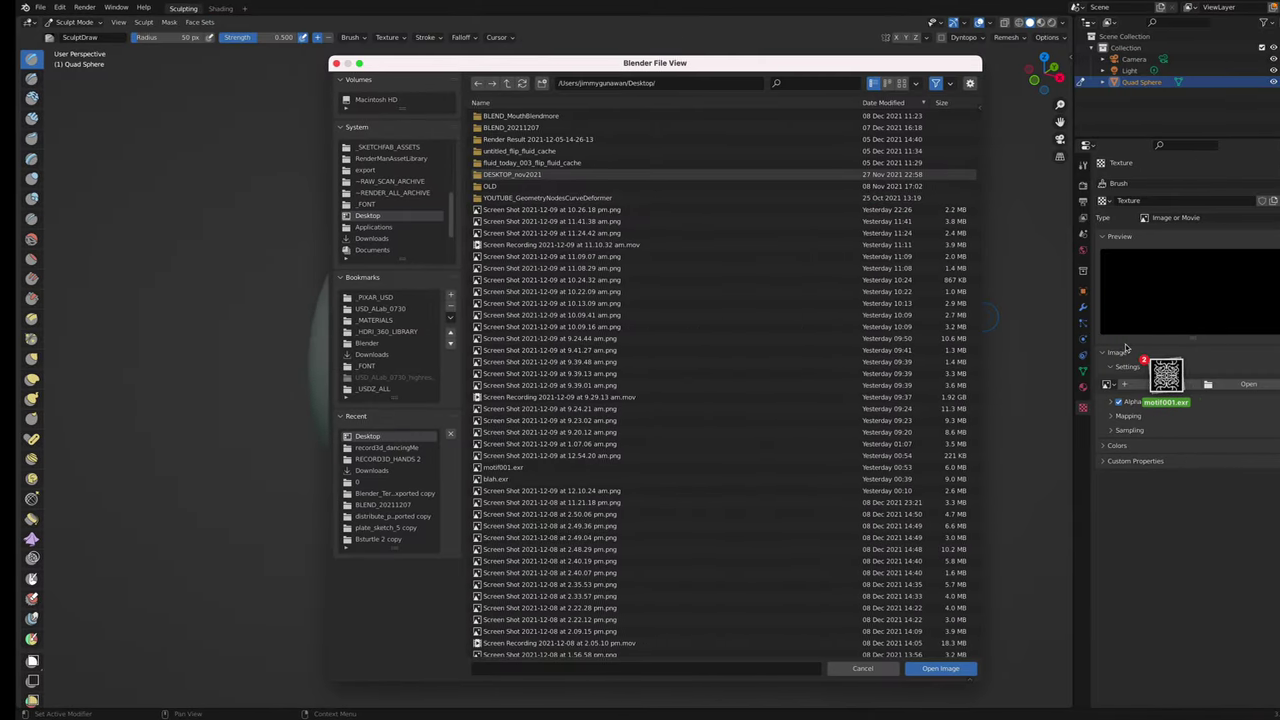
left_click_drag(1125, 350, 824, 288)
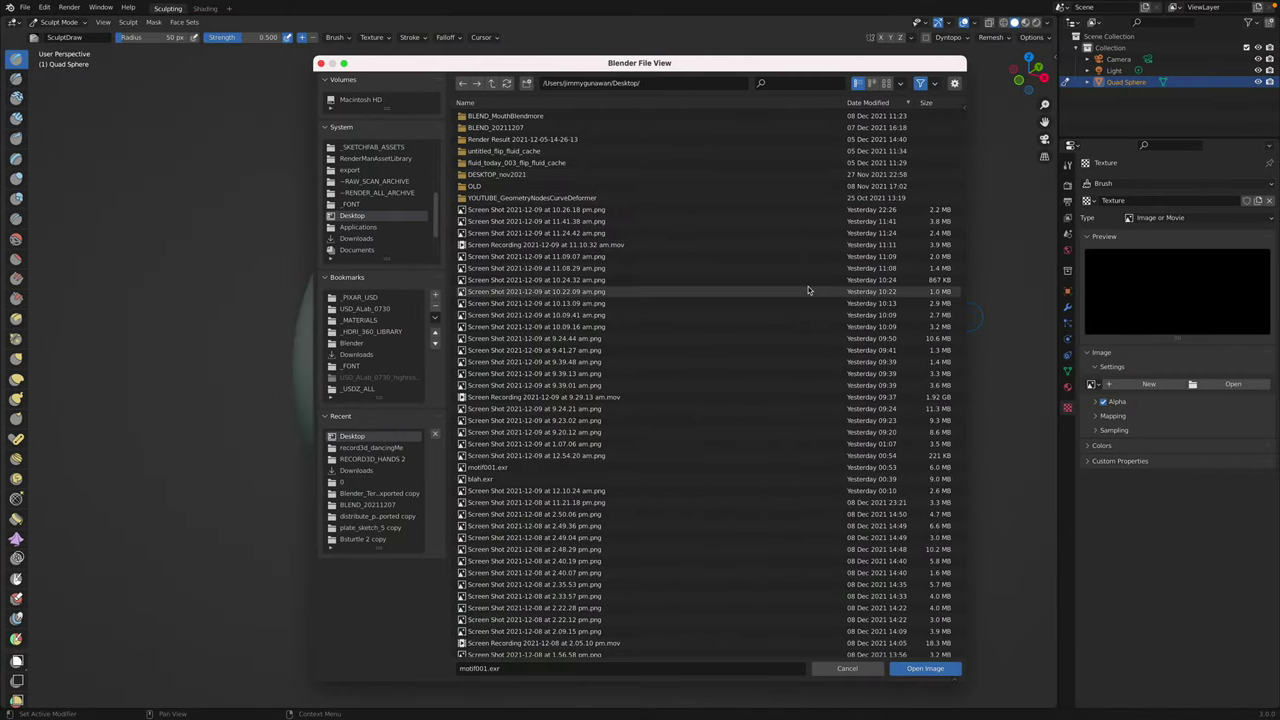
left_click(929, 673)
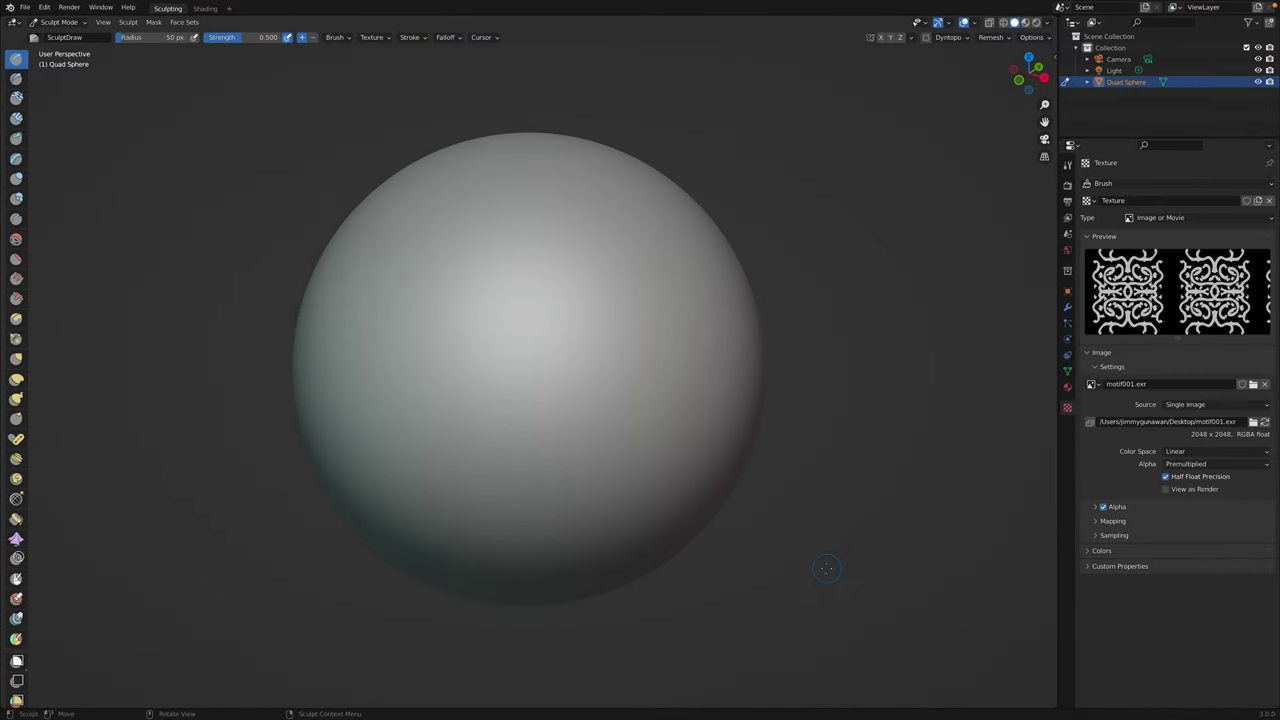
- Widen the properties area slightly and reveal the Draw brush's Texture settings beside the viewport
left_click_drag(1058, 125, 1031, 125)
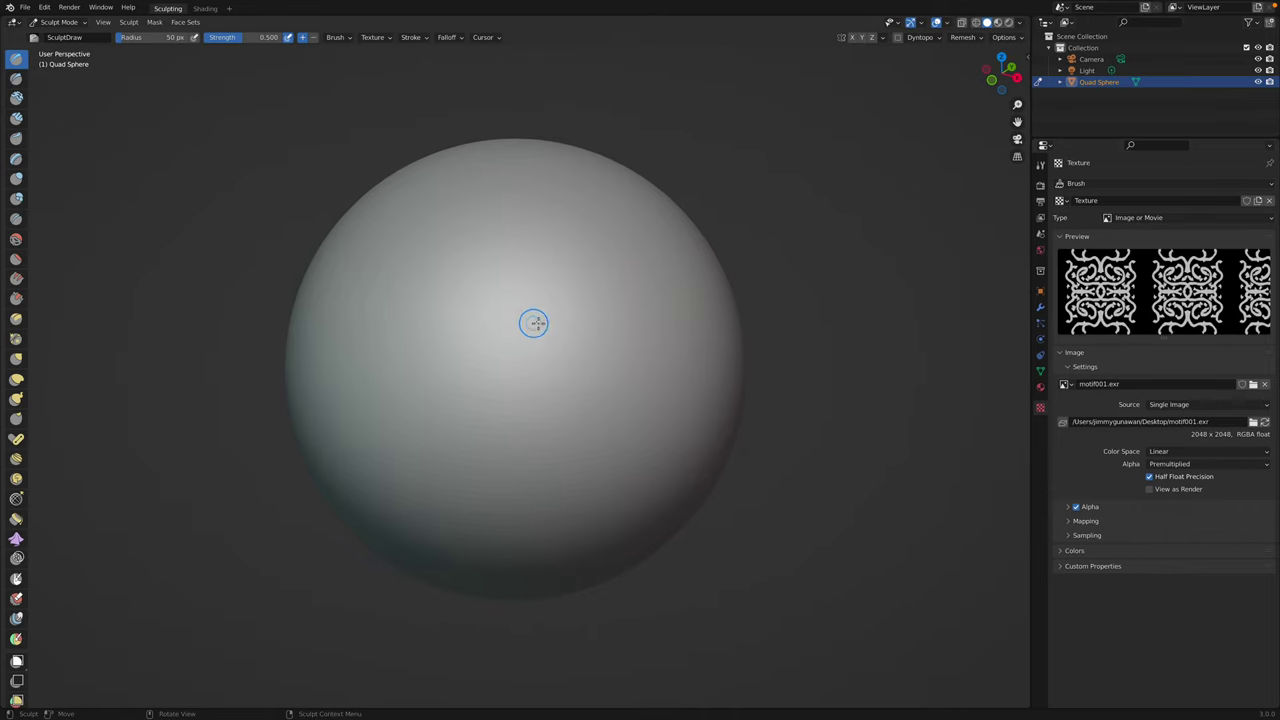
left_click(1028, 55)
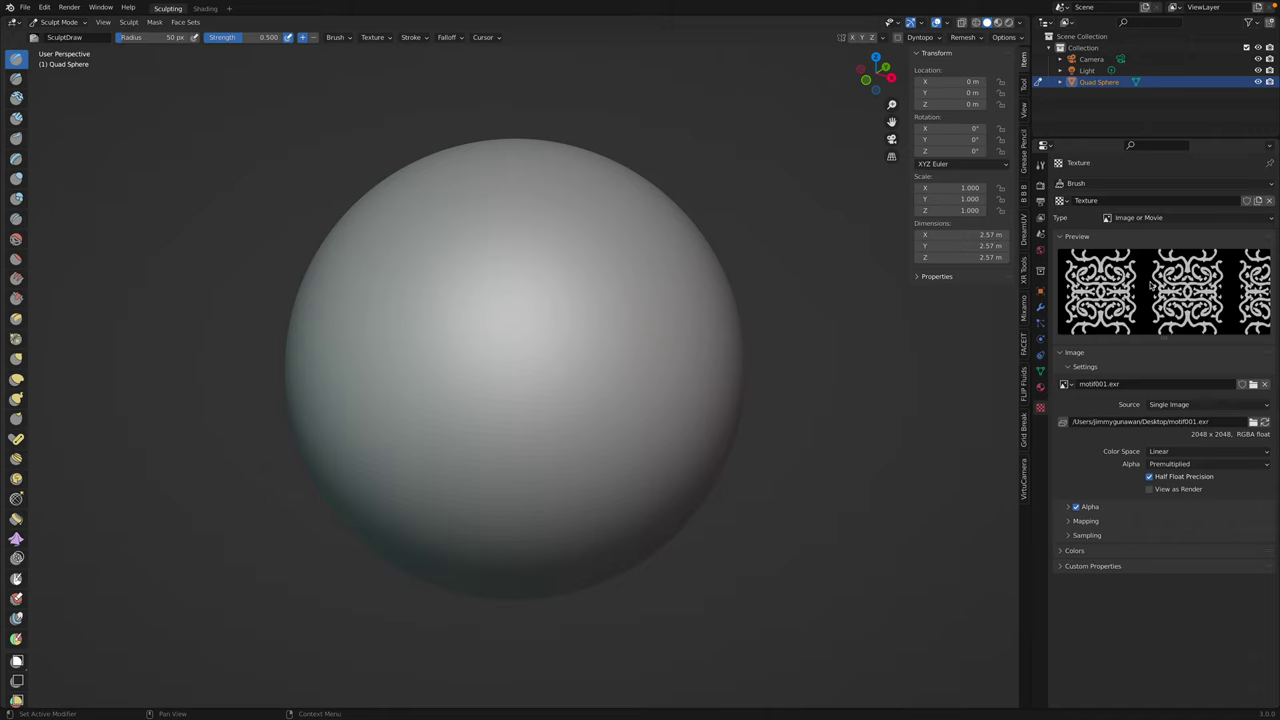
left_click(1025, 88)
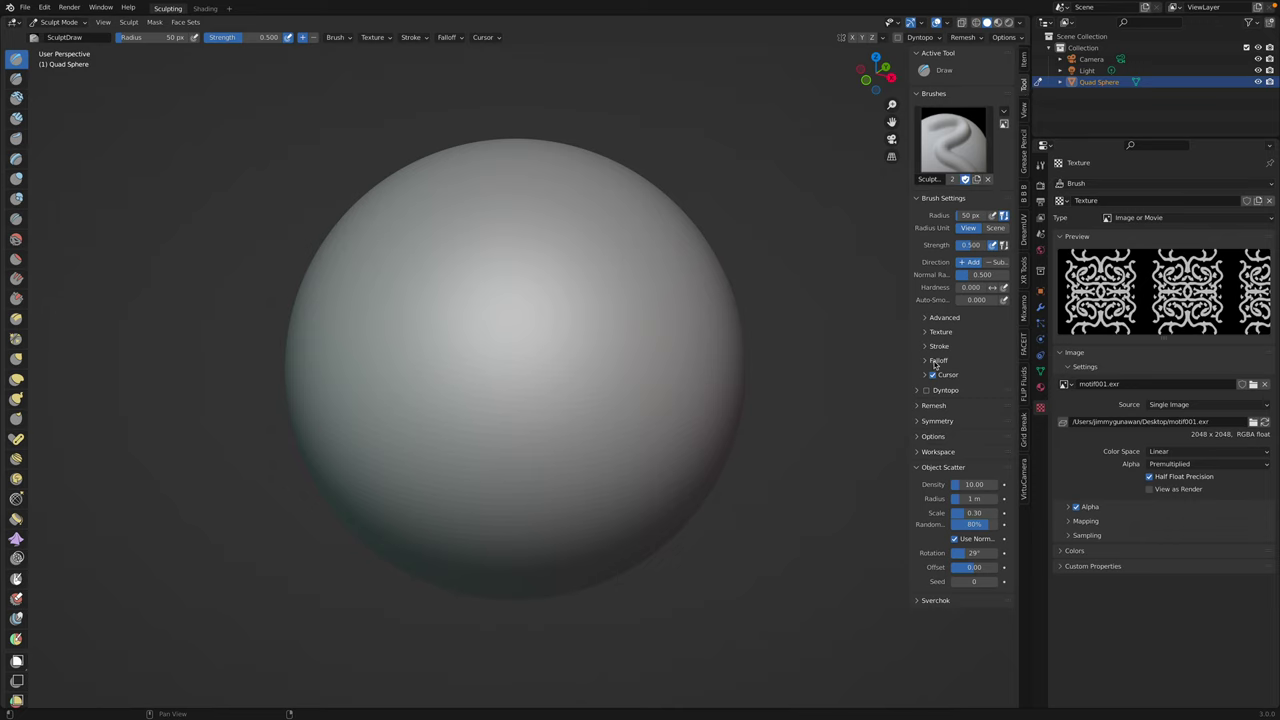
left_click(927, 318)
left_click(927, 318)
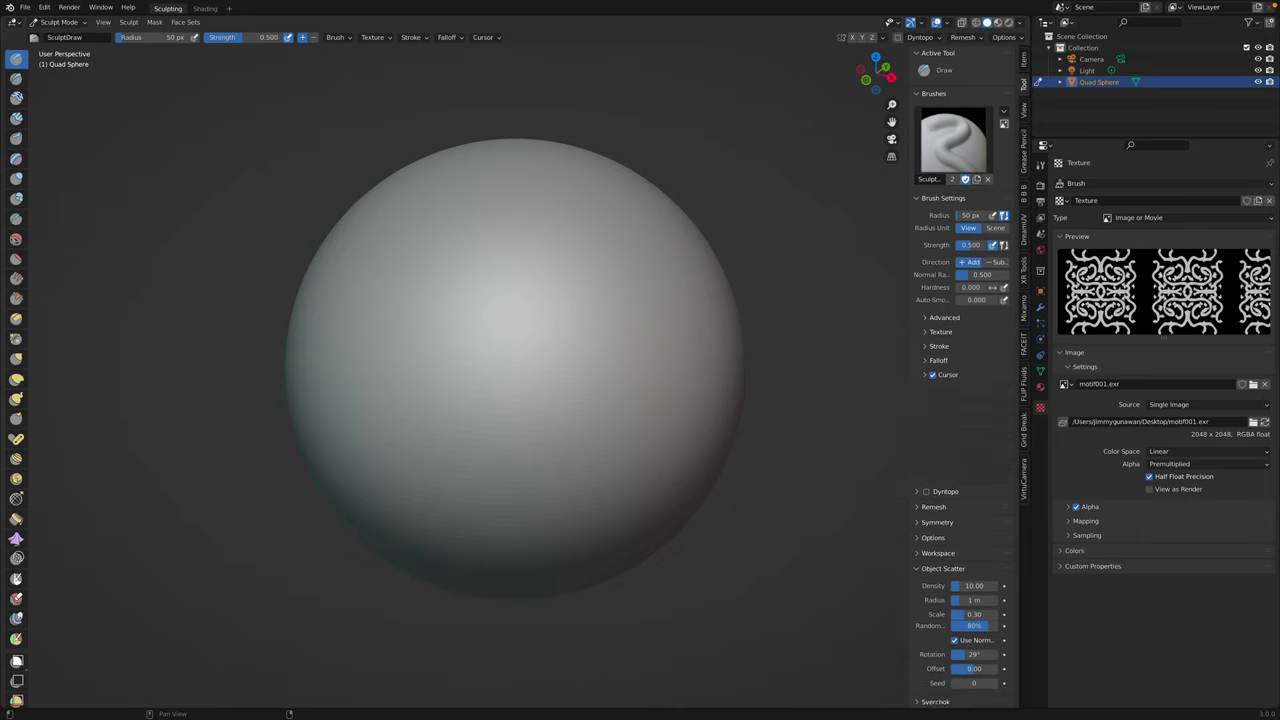
left_click(928, 331)
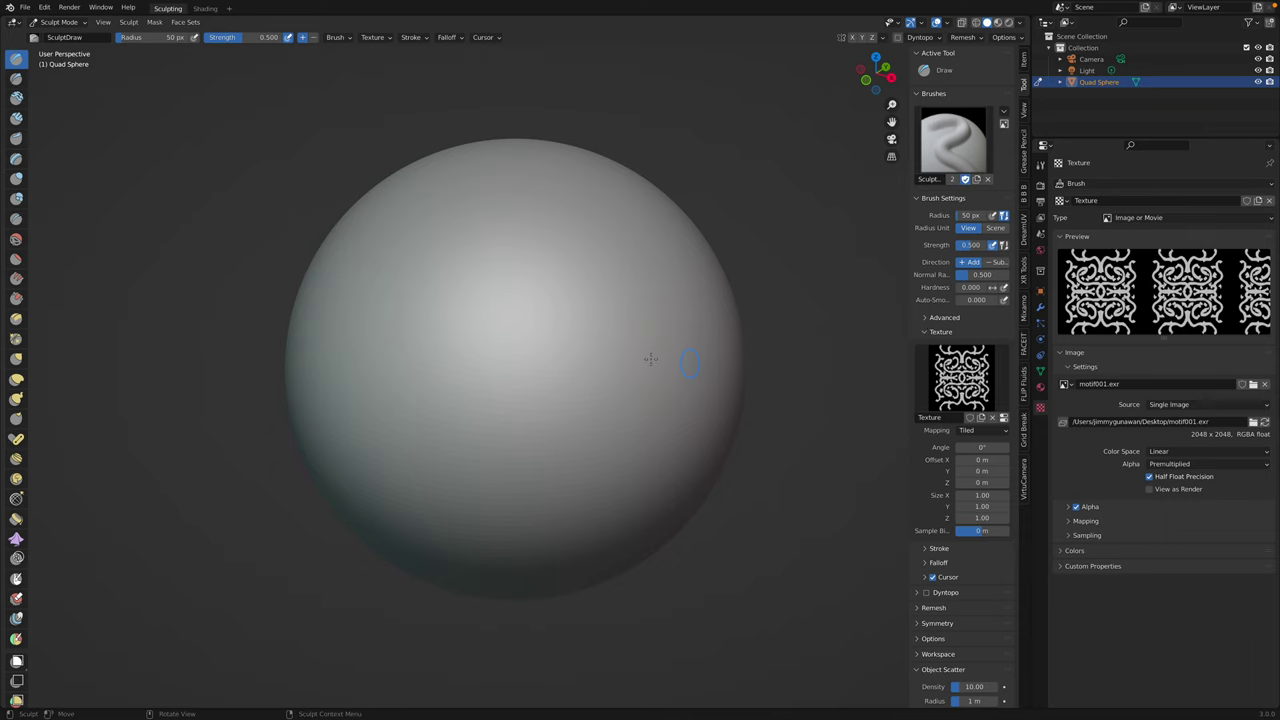
- Set the Draw brush radius to 173 px and sculpt test strokes with the tiled motif on several areas of the sphere
left_click_drag(141, 38, 161, 38)
left_click_drag(449, 341, 446, 342)
left_click(446, 342)
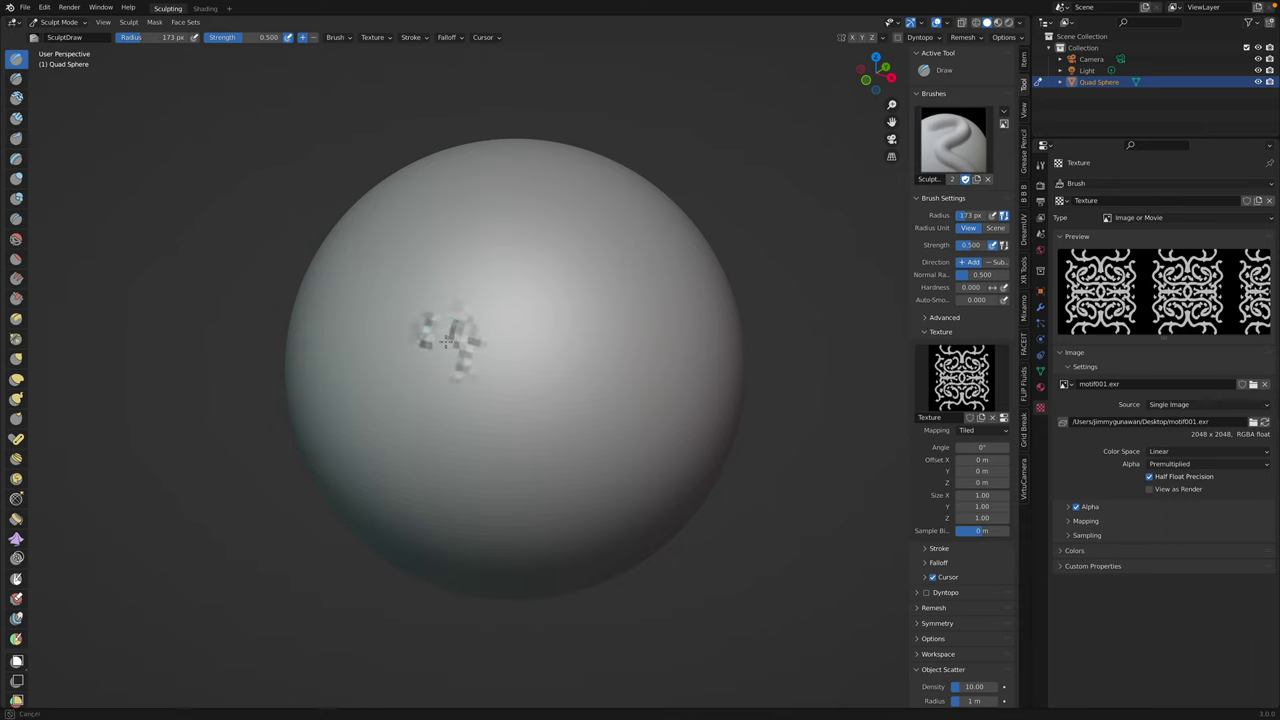
mouse_move(446, 369)
middle_mouse_down()
mouse_move(495, 371)
mouse_move(484, 370)
middle_mouse_up()
left_click(573, 295)
middle_click_drag(360, 266, 382, 260)
mouse_move(422, 287)
left_mouse_down()
mouse_move(410, 268)
mouse_move(400, 303)
left_mouse_up()
middle_click_drag(400, 303, 470, 314)
mouse_move(472, 314)
left_mouse_down()
mouse_move(447, 274)
mouse_move(392, 337)
mouse_move(440, 363)
left_mouse_up()
mouse_move(440, 363)
middle_mouse_down()
mouse_move(419, 339)
mouse_move(474, 308)
middle_mouse_up()
mouse_move(420, 304)
left_mouse_down()
mouse_move(403, 342)
mouse_move(458, 338)
mouse_move(482, 440)
mouse_move(385, 400)
mouse_move(468, 392)
left_mouse_up()
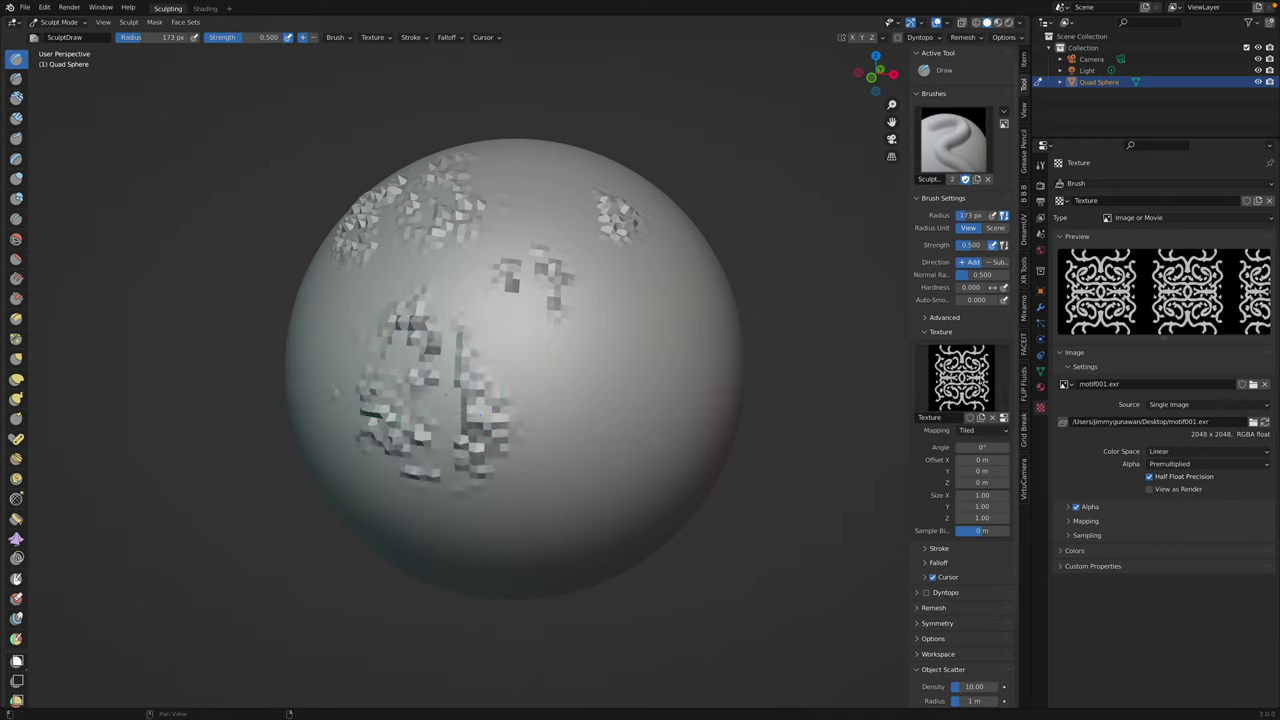
- Switch the sphere to Object Mode, add a Multiresolution modifier and subdivide it to level 2
left_click(58, 22)
left_click(55, 35)
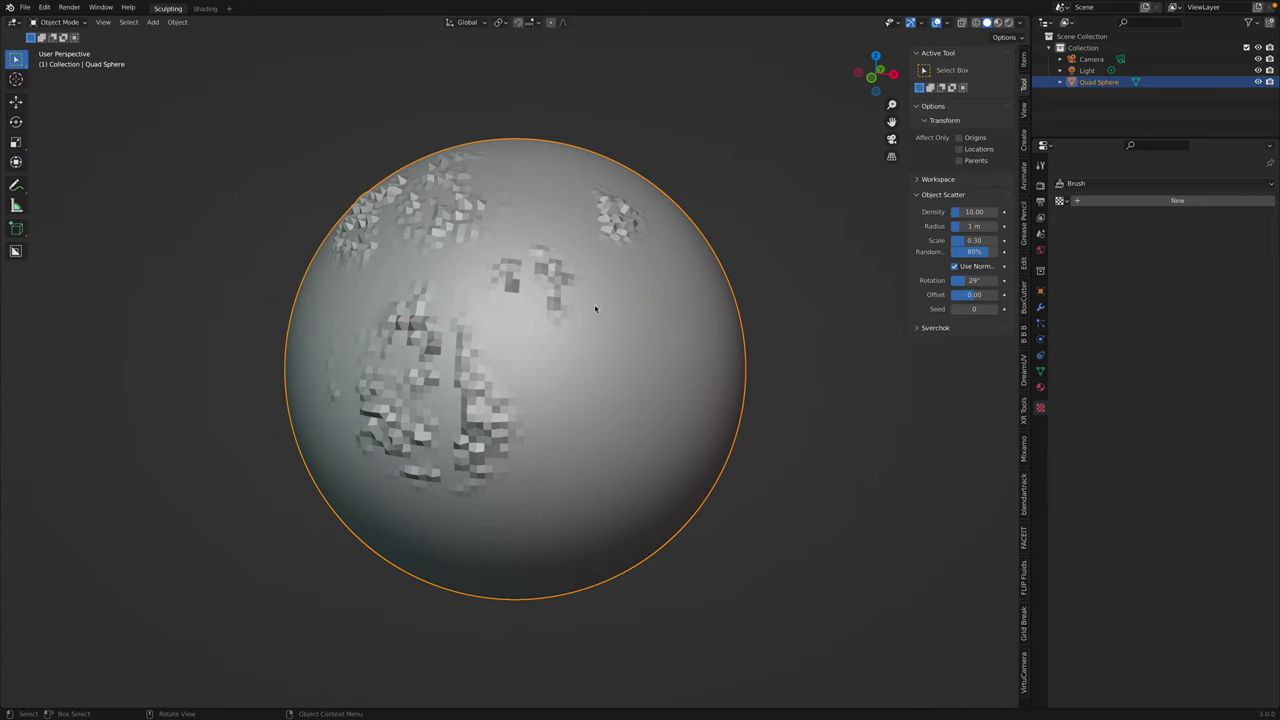
left_click(1041, 313)
left_click(1118, 186)
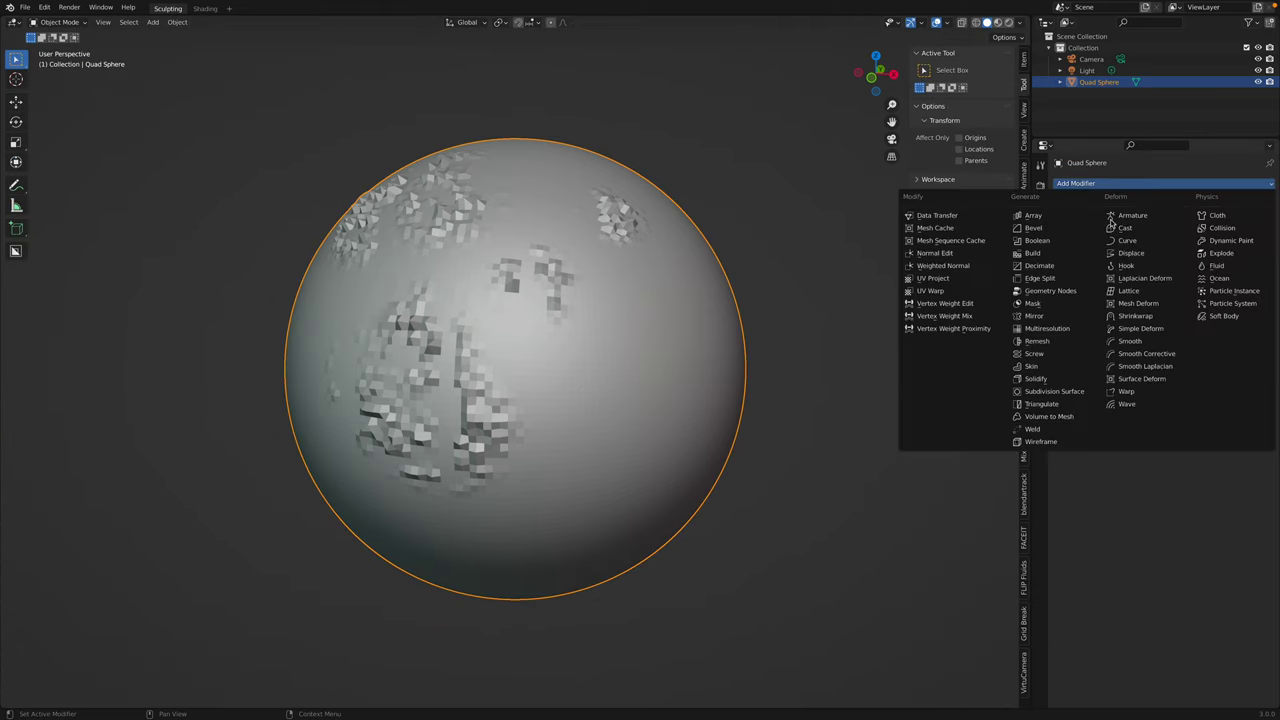
left_click(1061, 335)
left_click(1166, 303)
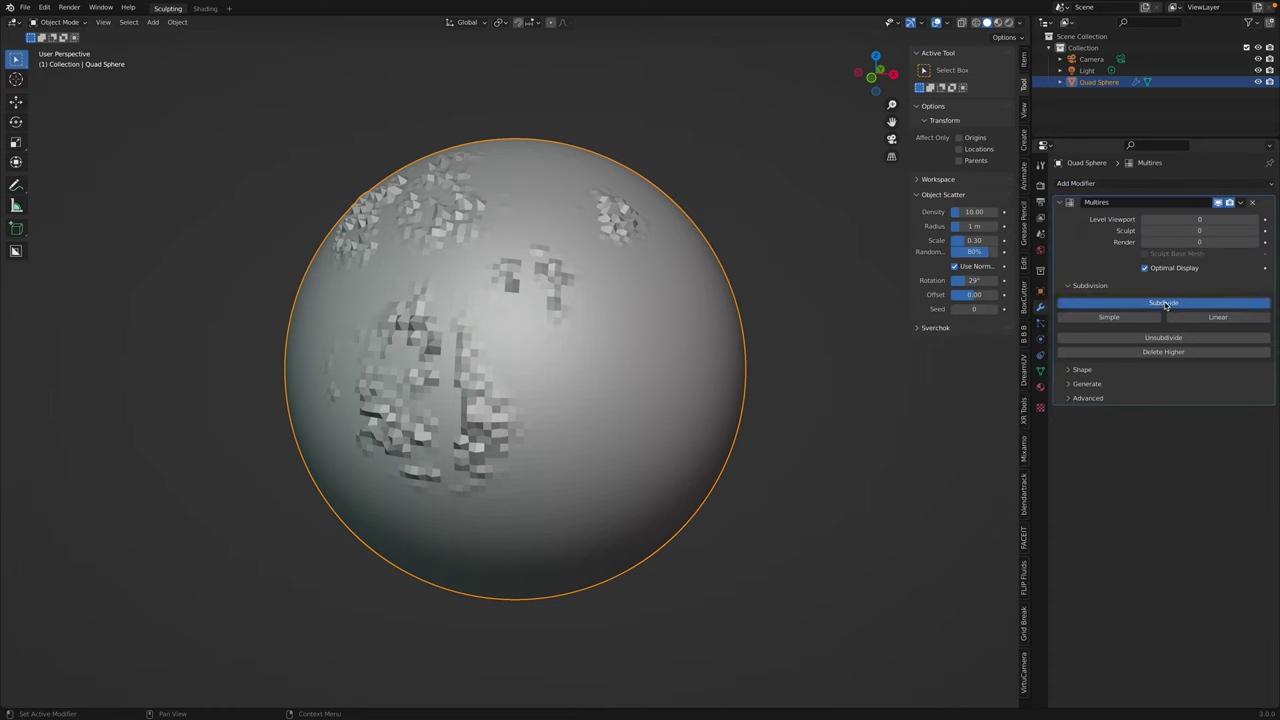
left_click(1166, 303)
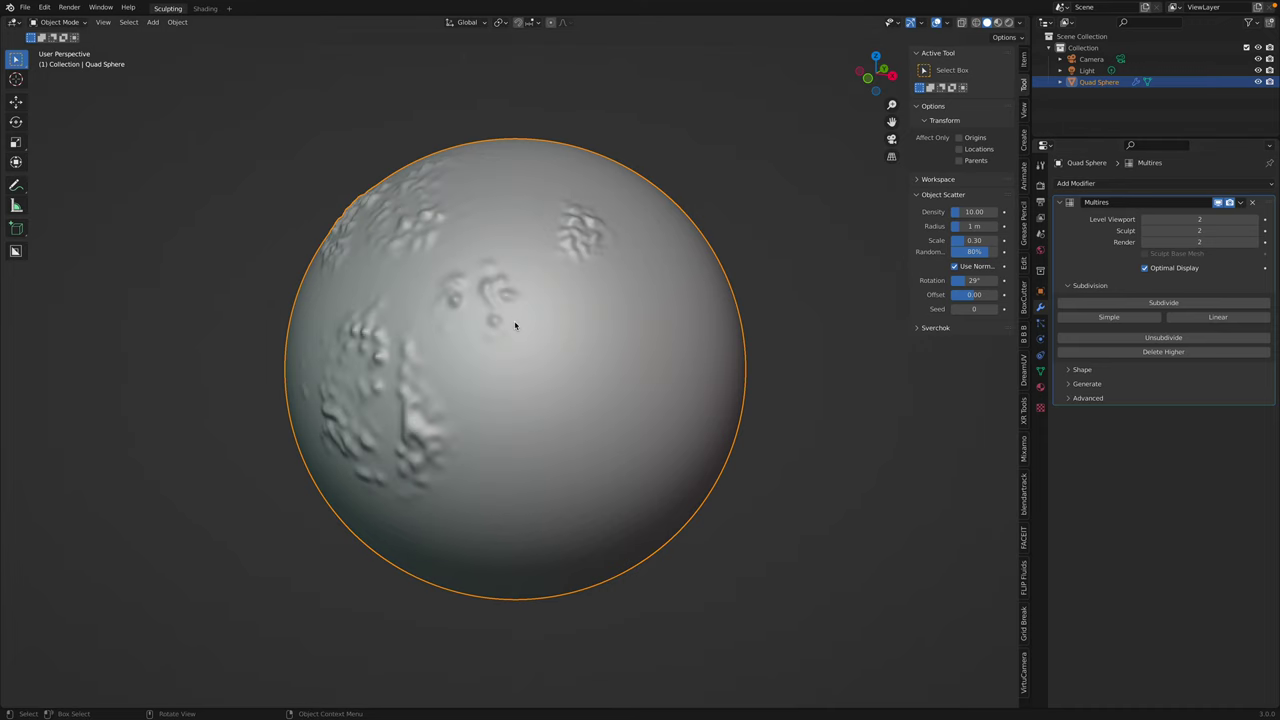
- Return to Sculpt Mode and sculpt strokes with the tiled motif texture around one side of the subdivided sphere
left_click(72, 22)
middle_click_drag(541, 352, 514, 343)
left_click_drag(517, 346, 492, 431)
middle_click_drag(492, 430, 400, 428)
left_click_drag(517, 333, 514, 318)
middle_click_drag(514, 318, 515, 347)
left_click_drag(511, 296, 511, 292)
left_click_drag(574, 222, 573, 220)
left_click_drag(583, 308, 580, 304)
middle_click_drag(536, 212, 541, 266)
left_click_drag(537, 282, 527, 267)
middle_click_drag(504, 218, 510, 246)
left_click_drag(500, 249, 446, 239)
middle_click_drag(387, 326, 427, 342)
left_click_drag(427, 342, 424, 342)
left_click_drag(474, 375, 477, 378)
mouse_move(483, 420)
middle_mouse_down()
mouse_move(482, 401)
mouse_move(451, 378)
middle_mouse_up()
left_click_drag(448, 386, 444, 518)
middle_click_drag(444, 518, 437, 507)
mouse_move(443, 500)
left_mouse_down()
mouse_move(490, 442)
mouse_move(573, 400)
mouse_move(522, 513)
mouse_move(606, 322)
left_mouse_up()
middle_click_drag(606, 322, 594, 400)
mouse_move(582, 324)
left_mouse_down()
mouse_move(430, 250)
mouse_move(392, 275)
left_mouse_up()
middle_click_drag(392, 275, 455, 286)
mouse_move(462, 318)
left_mouse_down()
mouse_move(492, 365)
mouse_move(558, 398)
mouse_move(396, 485)
mouse_move(462, 434)
left_mouse_up()
middle_click_drag(485, 346, 509, 414)
mouse_move(490, 368)
left_mouse_down()
mouse_move(452, 396)
mouse_move(440, 306)
mouse_move(500, 296)
mouse_move(525, 330)
left_mouse_up()
middle_click_drag(540, 345, 485, 350)
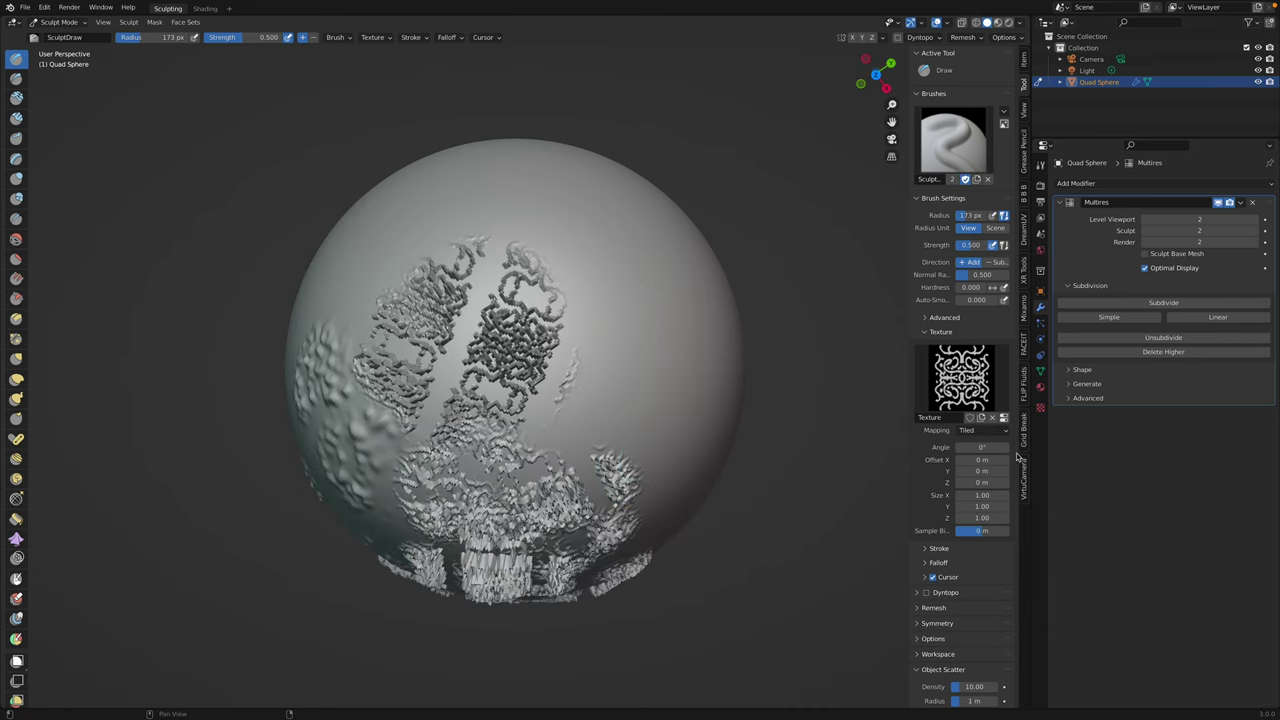
middle_click_drag(629, 357, 813, 440)
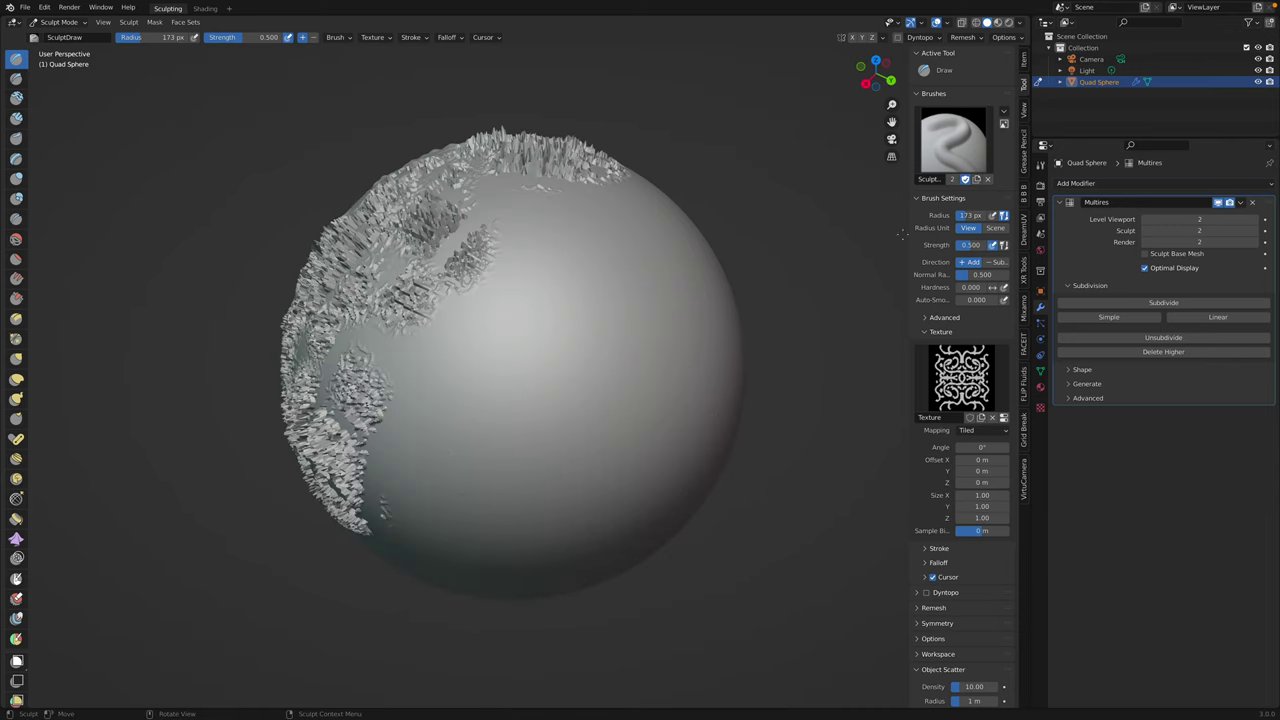
- Widen the sidebar and set the brush texture mapping to Stencil
left_click_drag(908, 218, 851, 216)
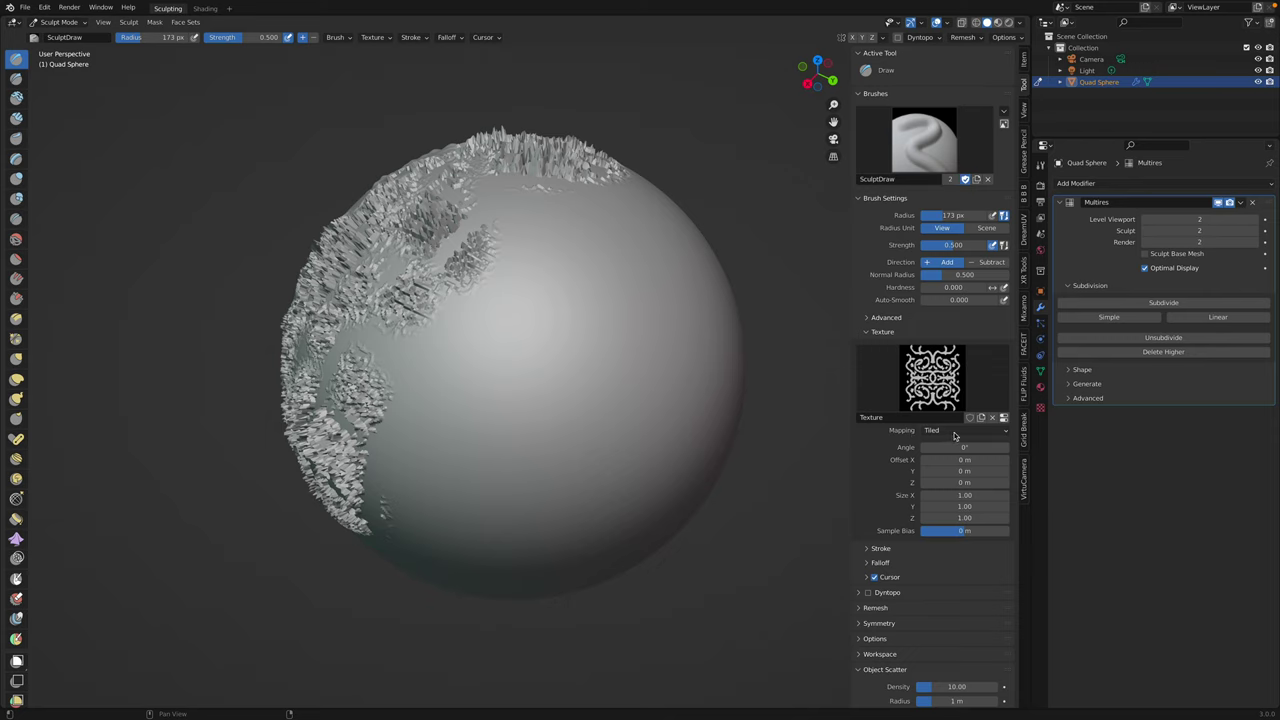
left_click(955, 431)
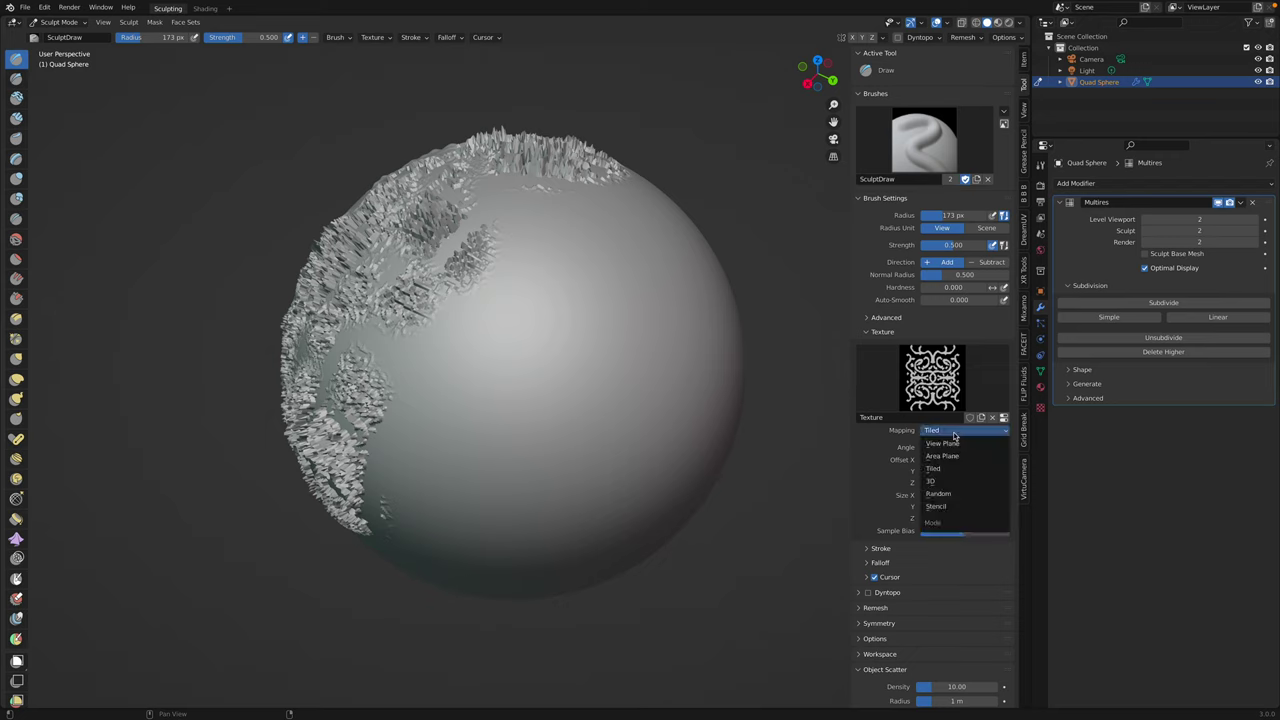
left_click(957, 507)
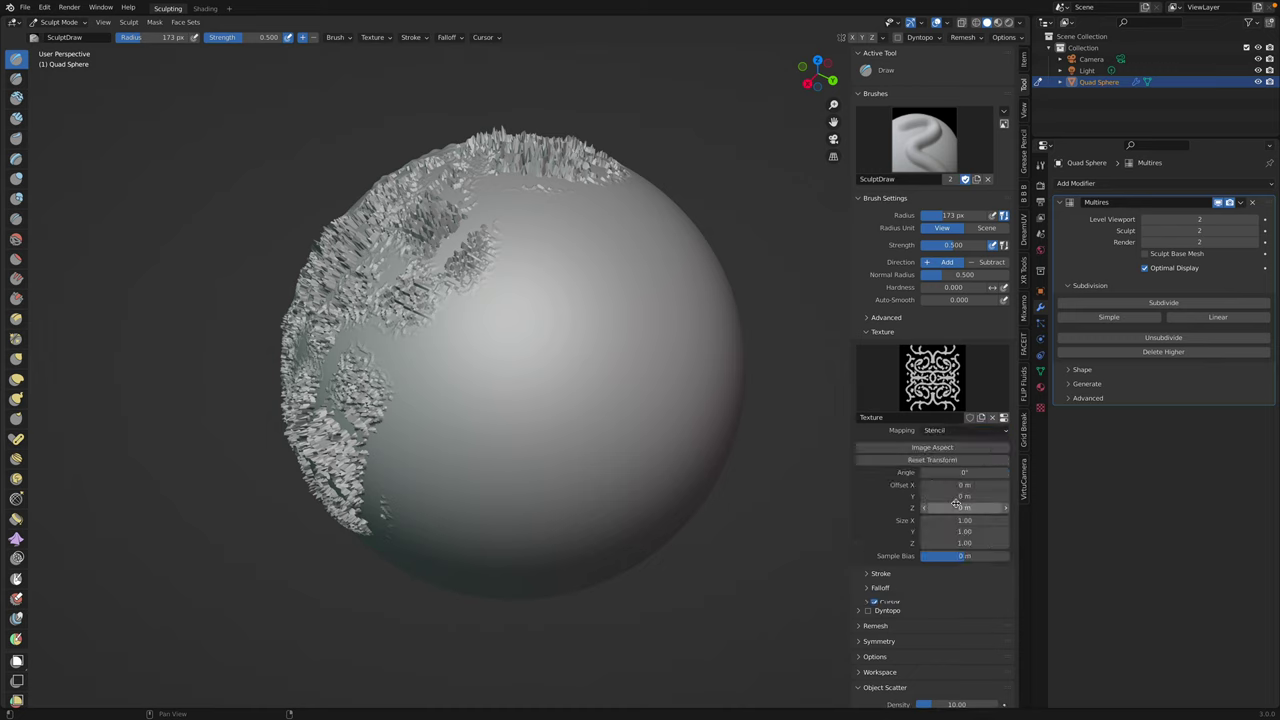
- Move the stencil onto a smooth area near the sphere's centre and sculpt the motif through it
middle_click_drag(538, 347, 528, 352)
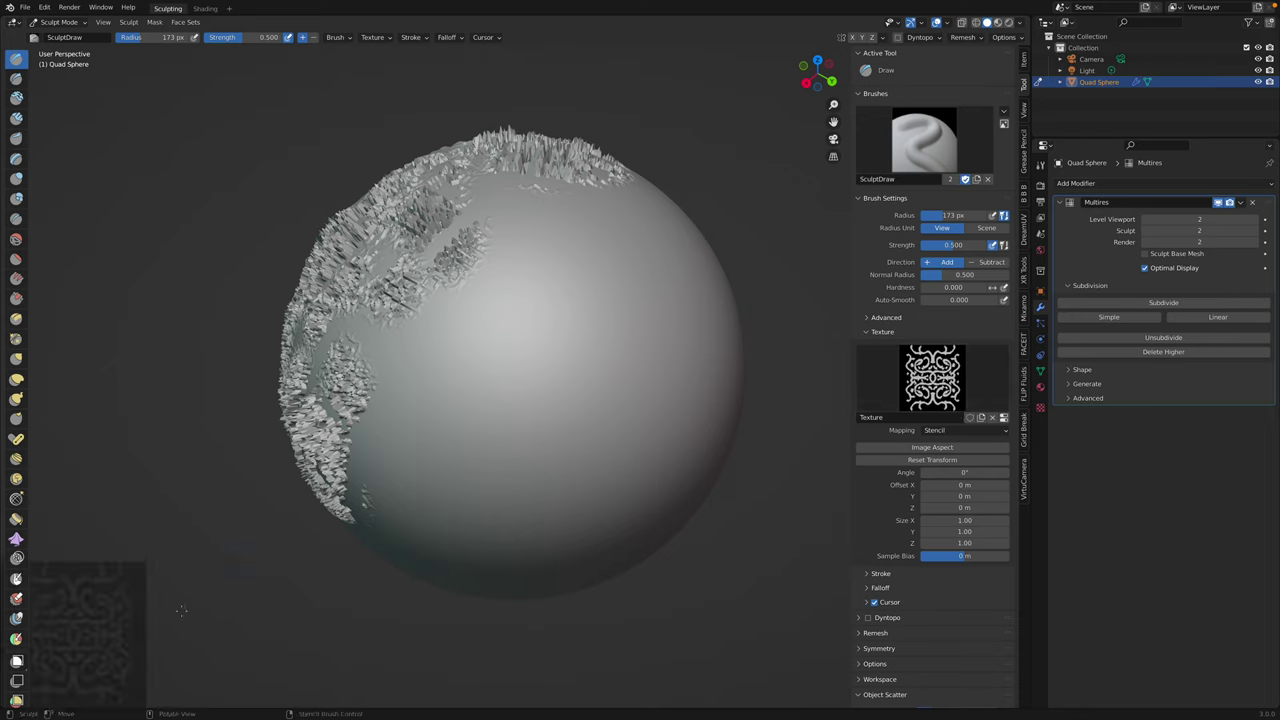
right_click_drag(90, 628, 510, 390)
mouse_move(468, 375)
left_mouse_down()
mouse_move(505, 340)
mouse_move(535, 400)
mouse_move(500, 430)
mouse_move(455, 415)
left_mouse_up()
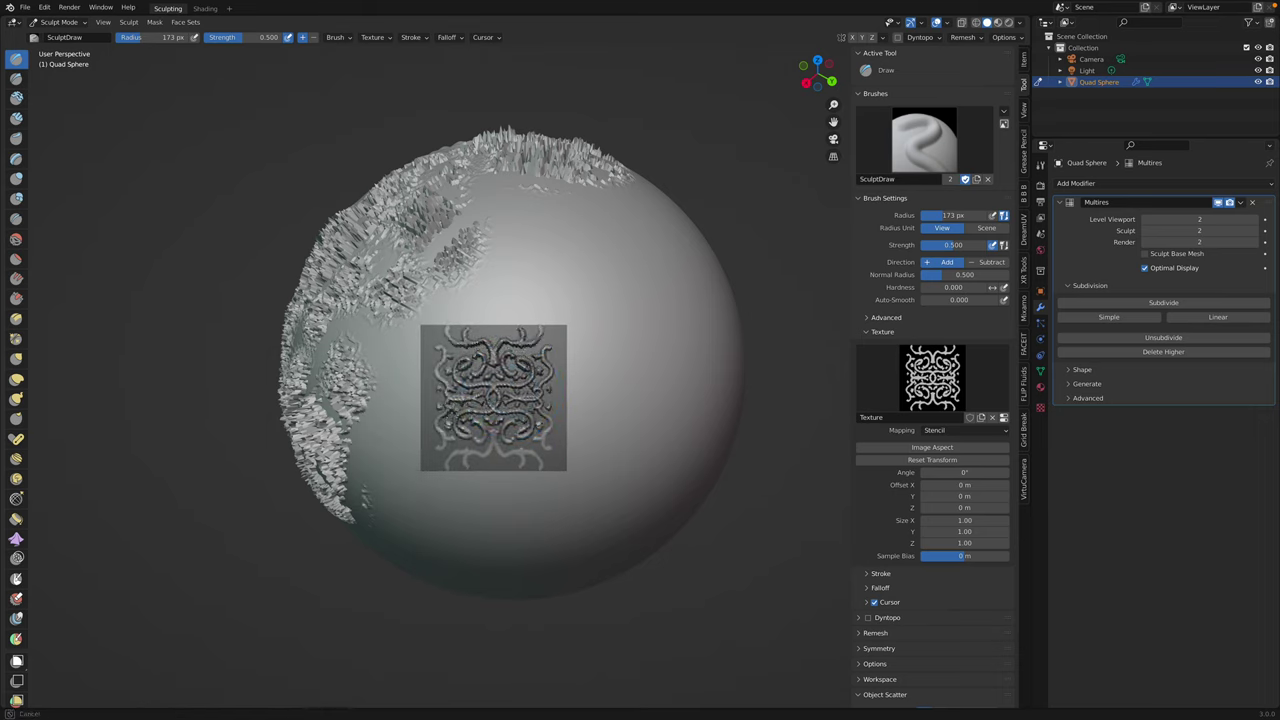
- Reposition the stencil over another smooth side of the sphere and sculpt two motif imprints next to each other
mouse_move(410, 418)
right_mouse_down()
mouse_move(303, 429)
mouse_move(489, 358)
mouse_move(528, 313)
right_mouse_up()
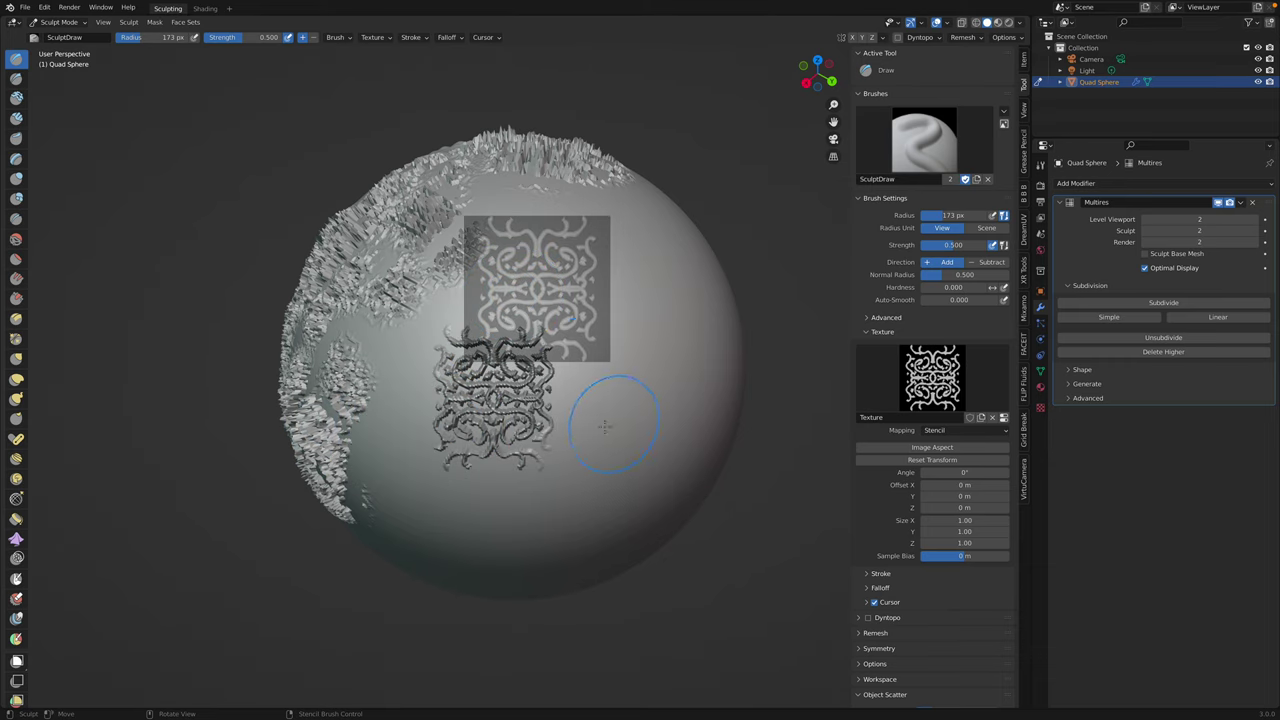
middle_click_drag(651, 420, 580, 400)
mouse_move(558, 449)
middle_mouse_down()
mouse_move(515, 455)
mouse_move(540, 393)
middle_mouse_up()
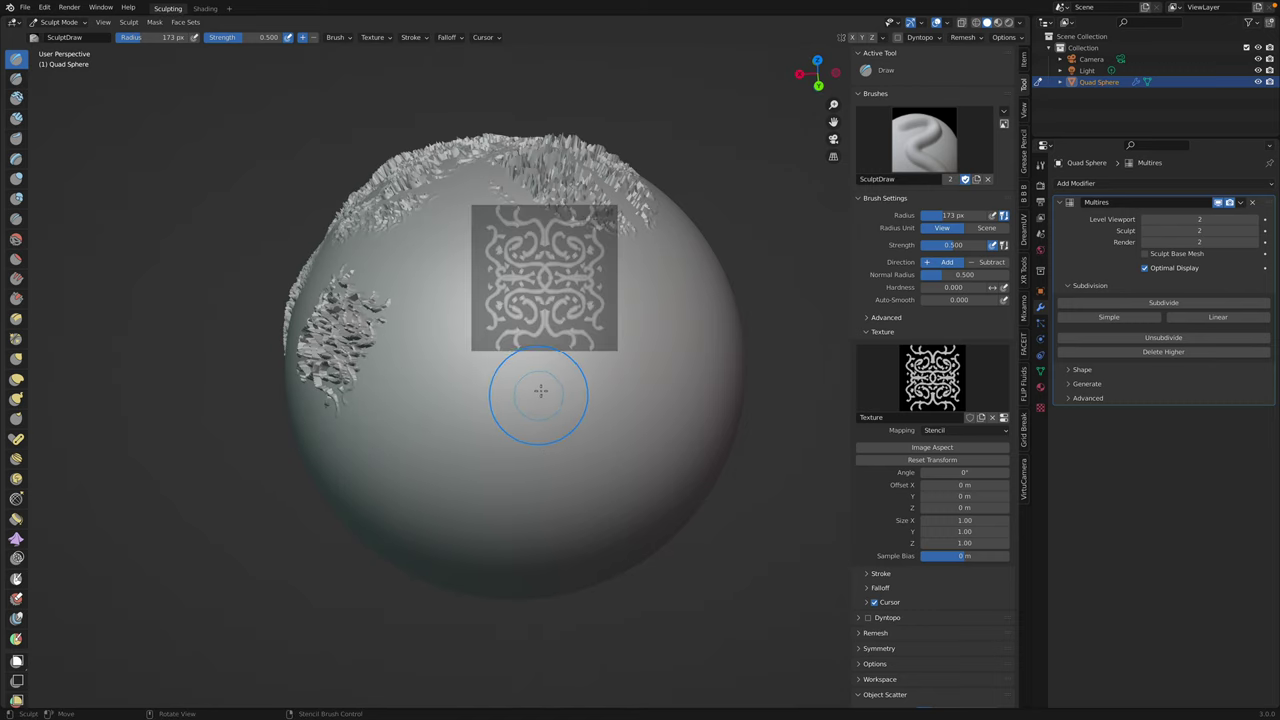
mouse_move(543, 281)
right_mouse_down()
mouse_move(520, 285)
mouse_move(482, 330)
right_mouse_up()
mouse_move(464, 320)
left_mouse_down()
mouse_move(460, 330)
mouse_move(515, 335)
mouse_move(460, 284)
left_mouse_up()
right_click_drag(490, 325, 622, 311)
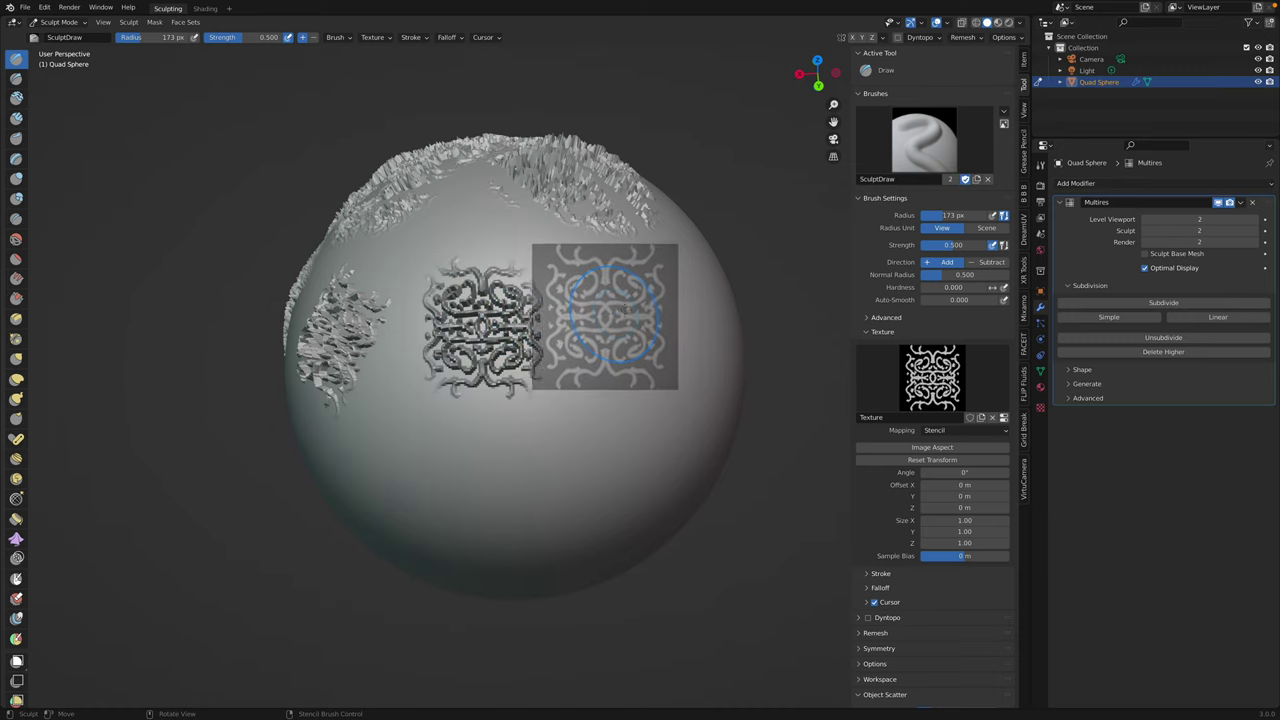
mouse_move(590, 265)
left_mouse_down()
mouse_move(585, 330)
mouse_move(640, 360)
left_mouse_up()
left_click_drag(647, 299, 622, 291)
- Move the stencil below the two neighbouring imprints and sculpt another motif through it
mouse_move(676, 444)
right_mouse_down()
mouse_move(628, 440)
mouse_move(571, 569)
mouse_move(579, 581)
right_mouse_up()
middle_click_drag(643, 472, 655, 433)
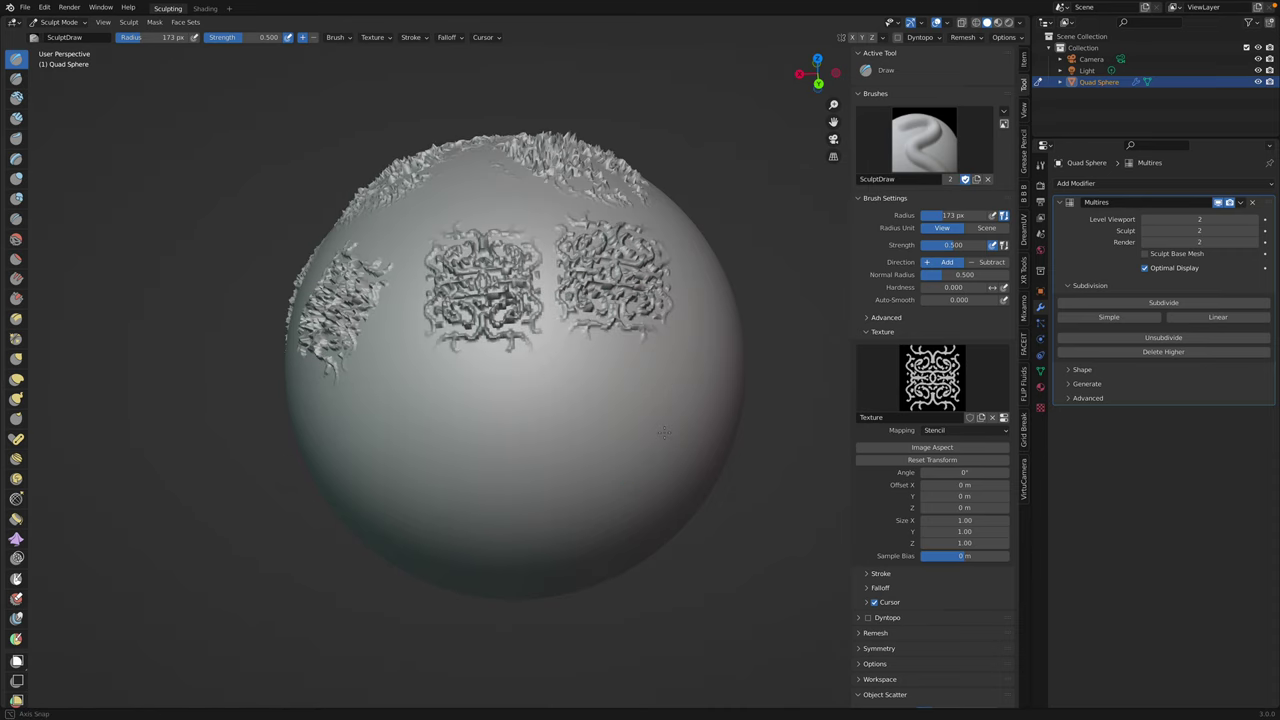
mouse_move(507, 432)
left_mouse_down()
mouse_move(512, 446)
mouse_move(537, 424)
mouse_move(475, 490)
mouse_move(540, 505)
left_mouse_up()
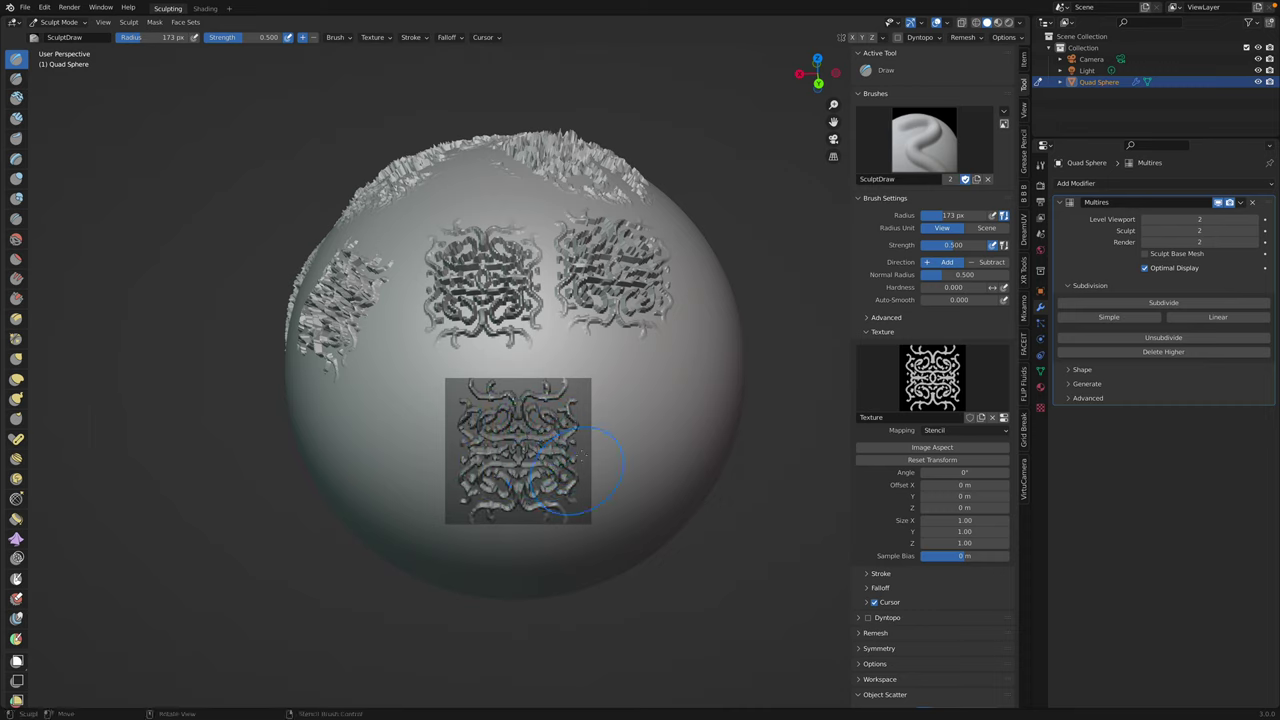
- Expand the brush's Stroke settings and set the stroke method to Anchored
left_click(878, 573)
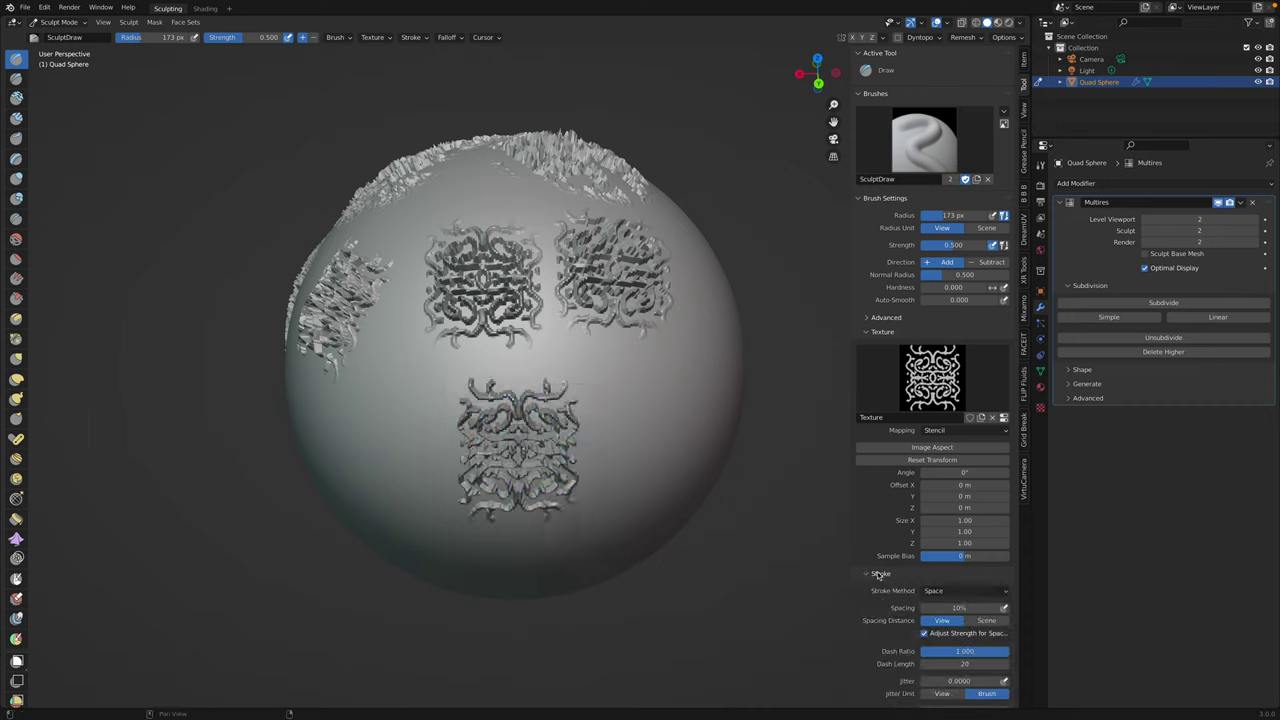
scroll(885, 578, "down", 3)
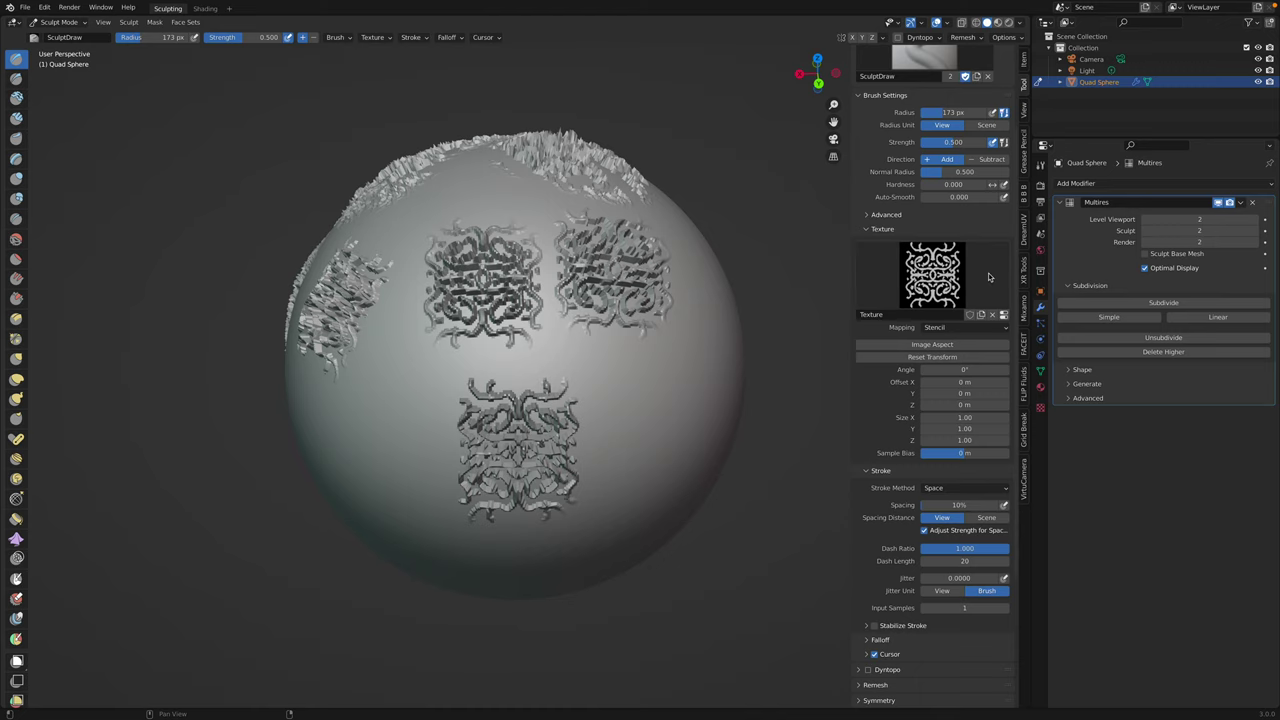
middle_click_drag(485, 368, 429, 337)
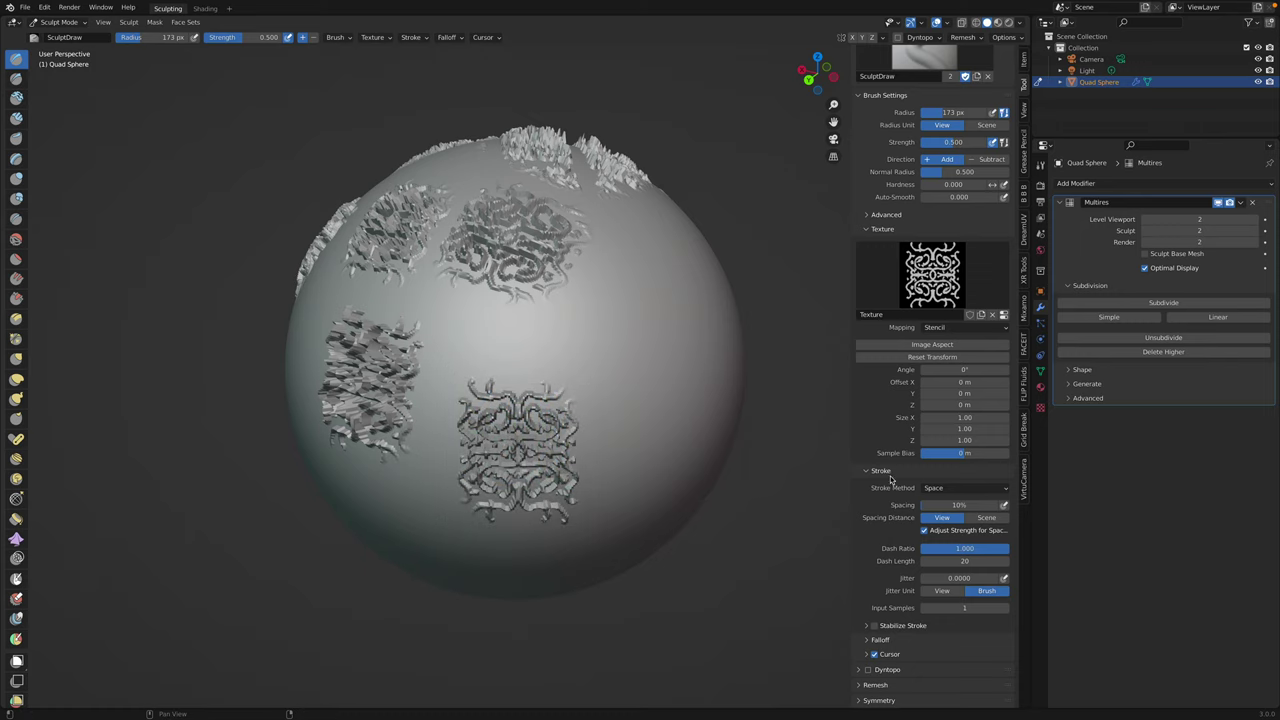
left_click(952, 490)
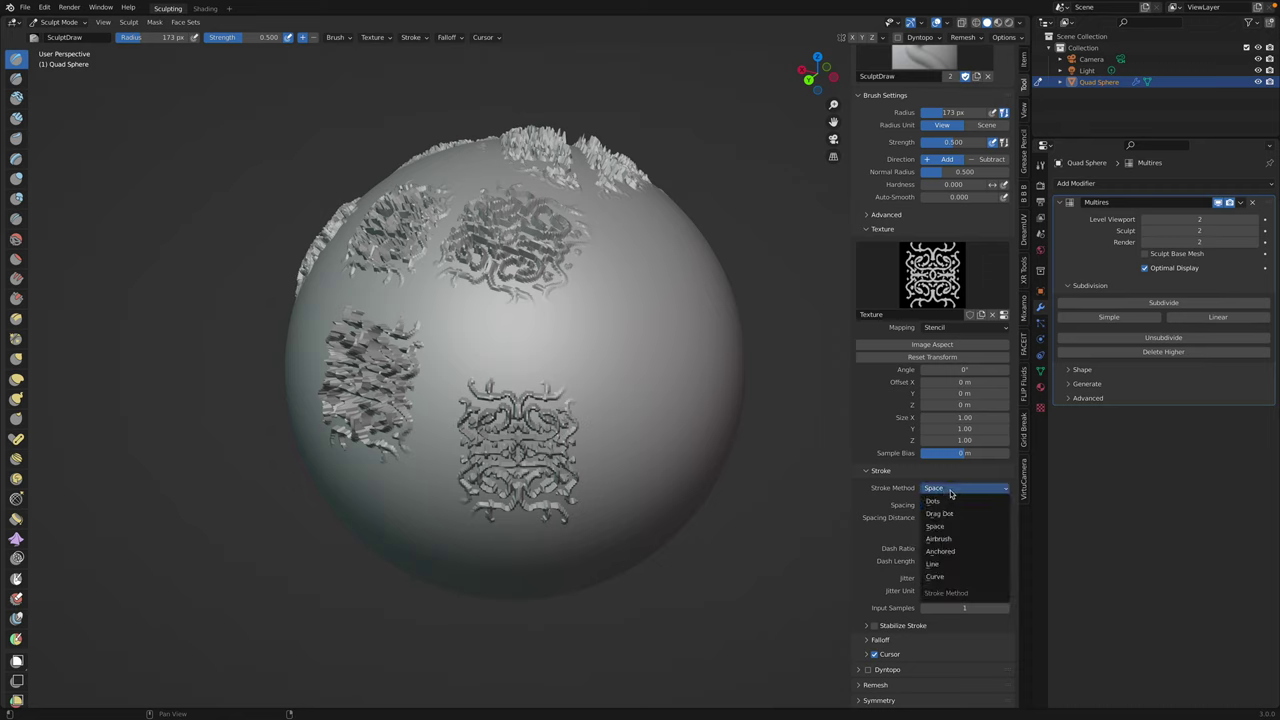
left_click(946, 553)
- Stamp the motif through the stencil with anchored strokes on two clear areas, repositioning the stencil between them
middle_click_drag(586, 451, 507, 440)
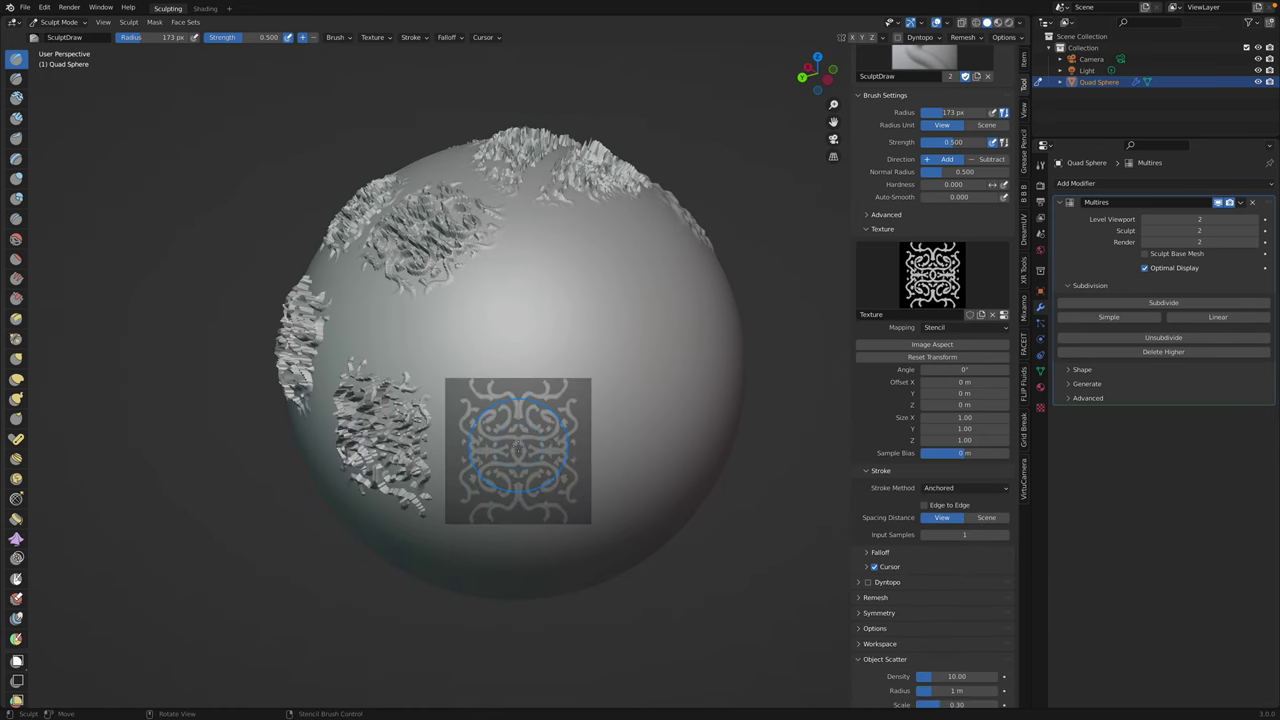
left_click_drag(517, 449, 607, 503)
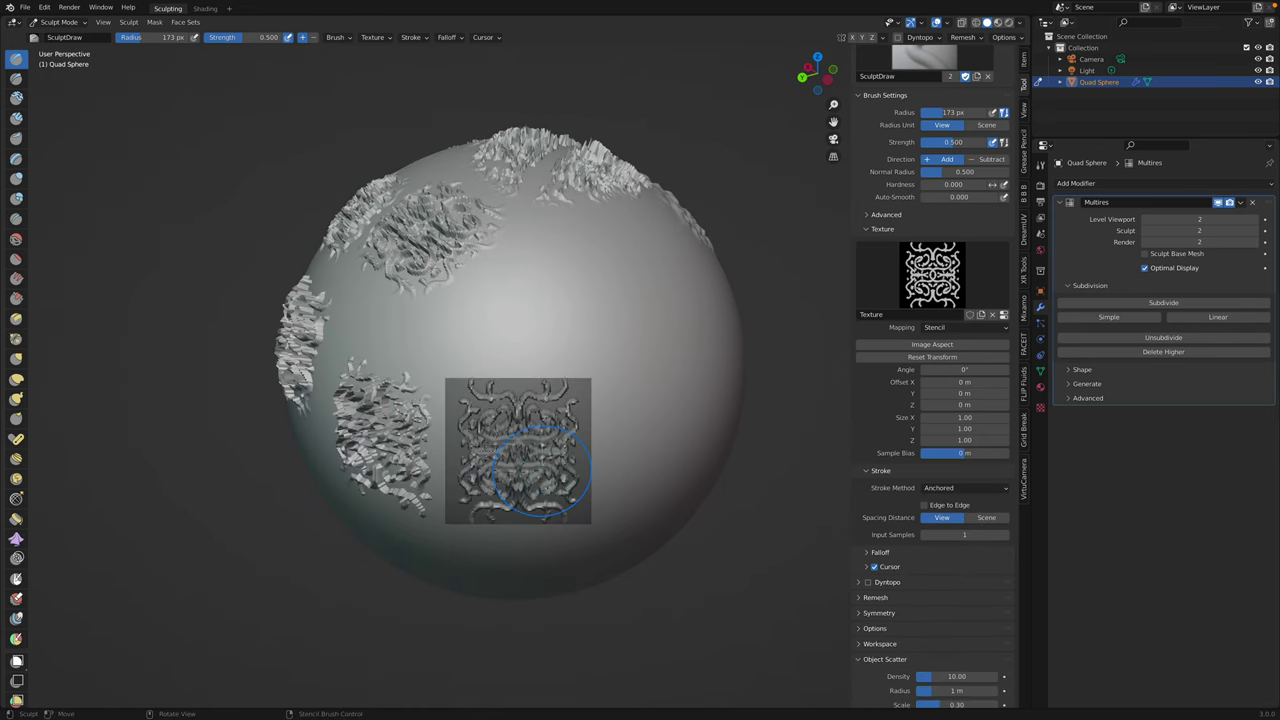
middle_click_drag(542, 471, 442, 466)
mouse_move(511, 427)
middle_mouse_down()
mouse_move(508, 357)
mouse_move(496, 422)
middle_mouse_up()
mouse_move(509, 426)
right_mouse_down()
mouse_move(523, 346)
mouse_move(495, 352)
right_mouse_up()
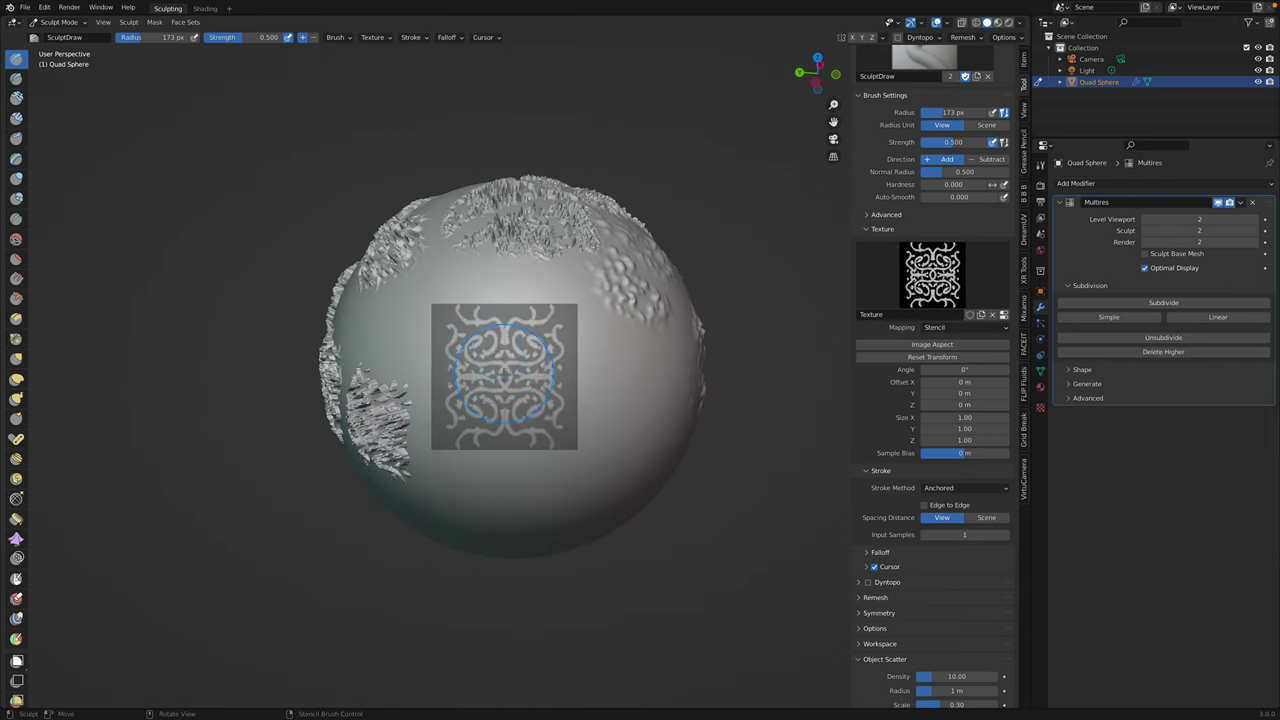
left_click_drag(530, 395, 578, 419)
middle_click_drag(527, 375, 450, 362)
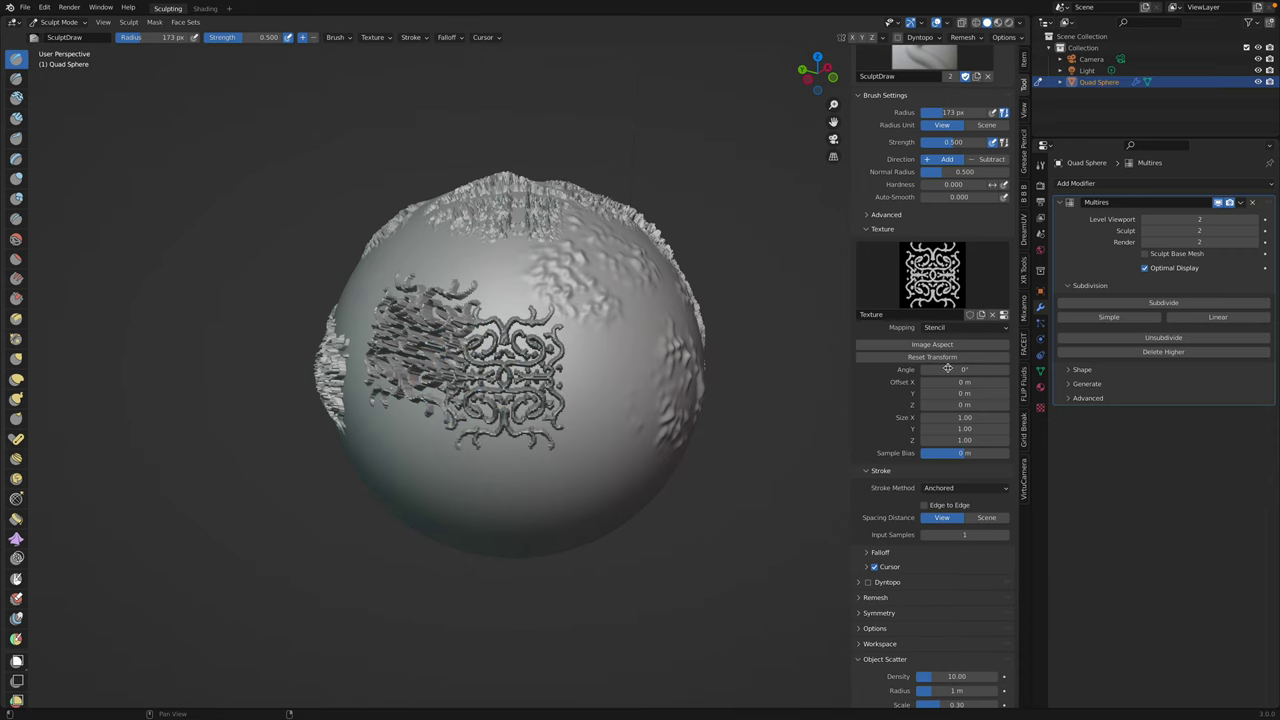
- Set the brush texture mapping to View Plane and stamp anchored motifs of varying size on clear areas around the sphere
left_click(943, 328)
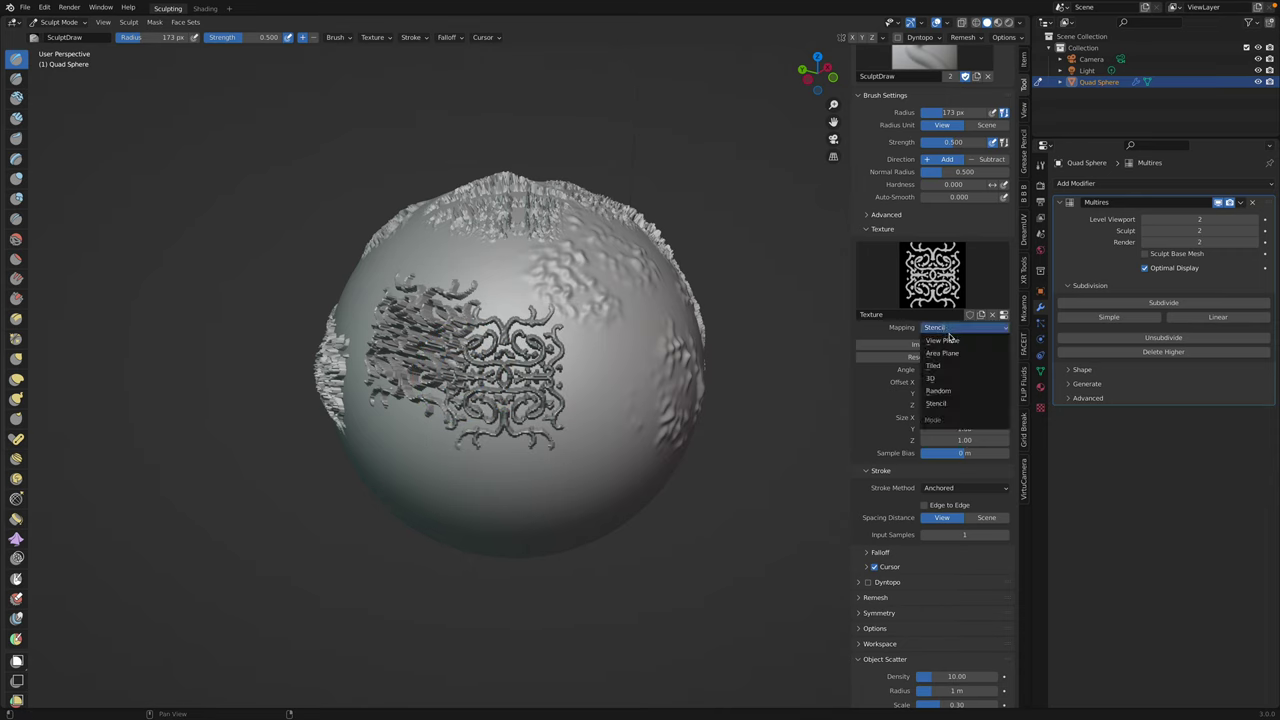
left_click(951, 343)
middle_click_drag(629, 357, 544, 400)
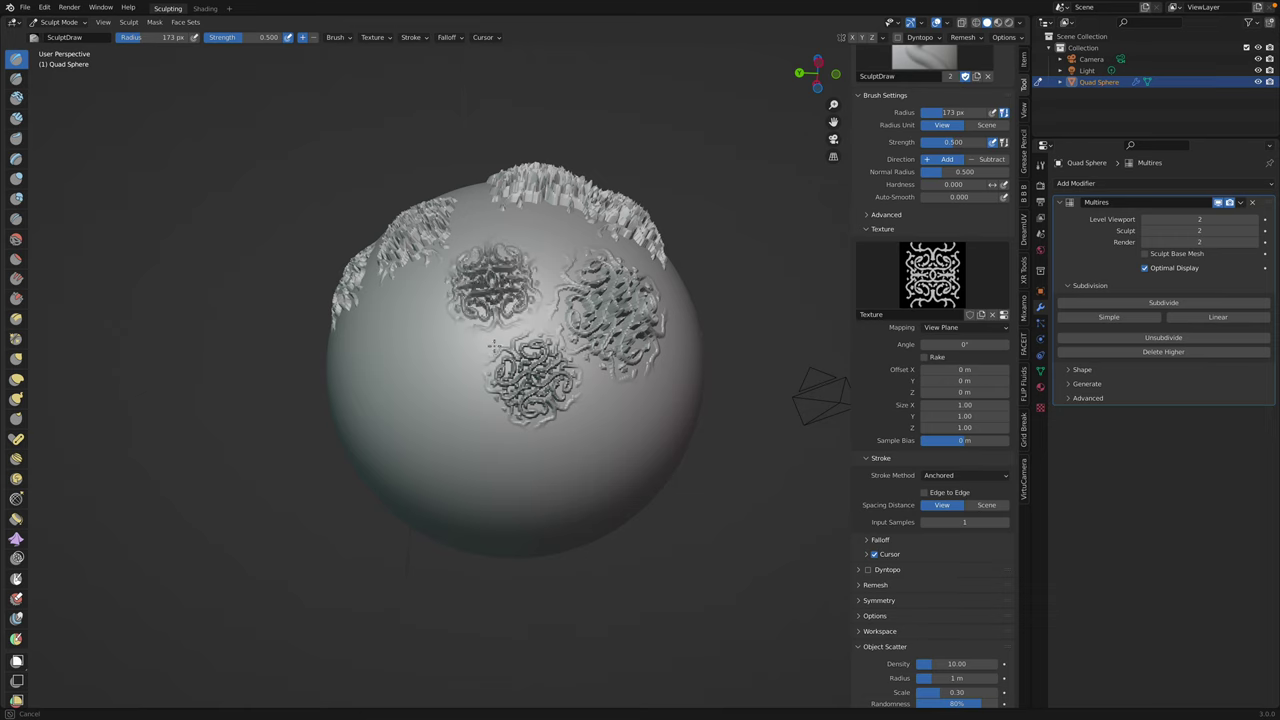
middle_click_drag(457, 366, 471, 386)
left_click_drag(468, 380, 512, 438)
middle_click_drag(508, 423, 506, 363)
left_click_drag(509, 368, 544, 428)
middle_click_drag(598, 384, 562, 386)
left_click_drag(557, 314, 607, 373)
middle_click_drag(585, 318, 541, 380)
left_click_drag(511, 296, 577, 350)
middle_click_drag(577, 350, 514, 332)
left_click_drag(514, 308, 558, 359)
left_click_drag(560, 418, 607, 474)
mouse_move(594, 328)
middle_mouse_down()
mouse_move(634, 394)
mouse_move(571, 320)
mouse_move(450, 305)
middle_mouse_up()
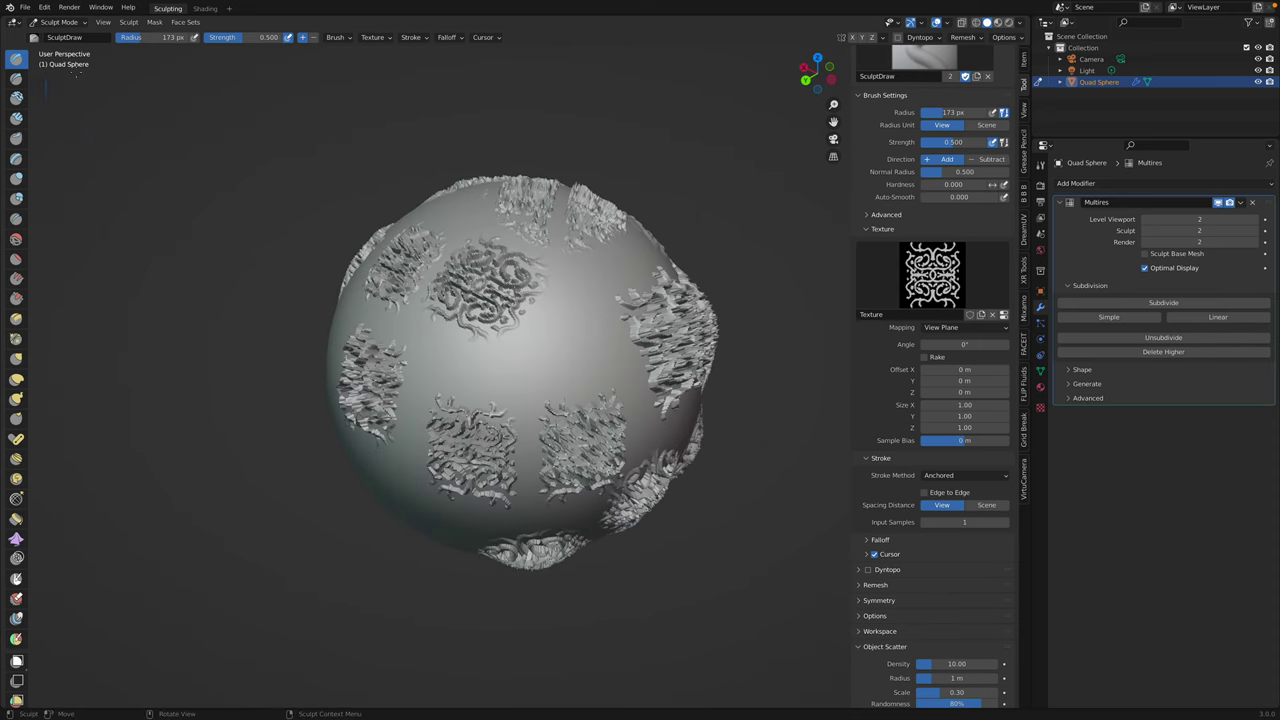
- Save the file to the Desktop as random_stamping_001.blend
left_click(25, 8)
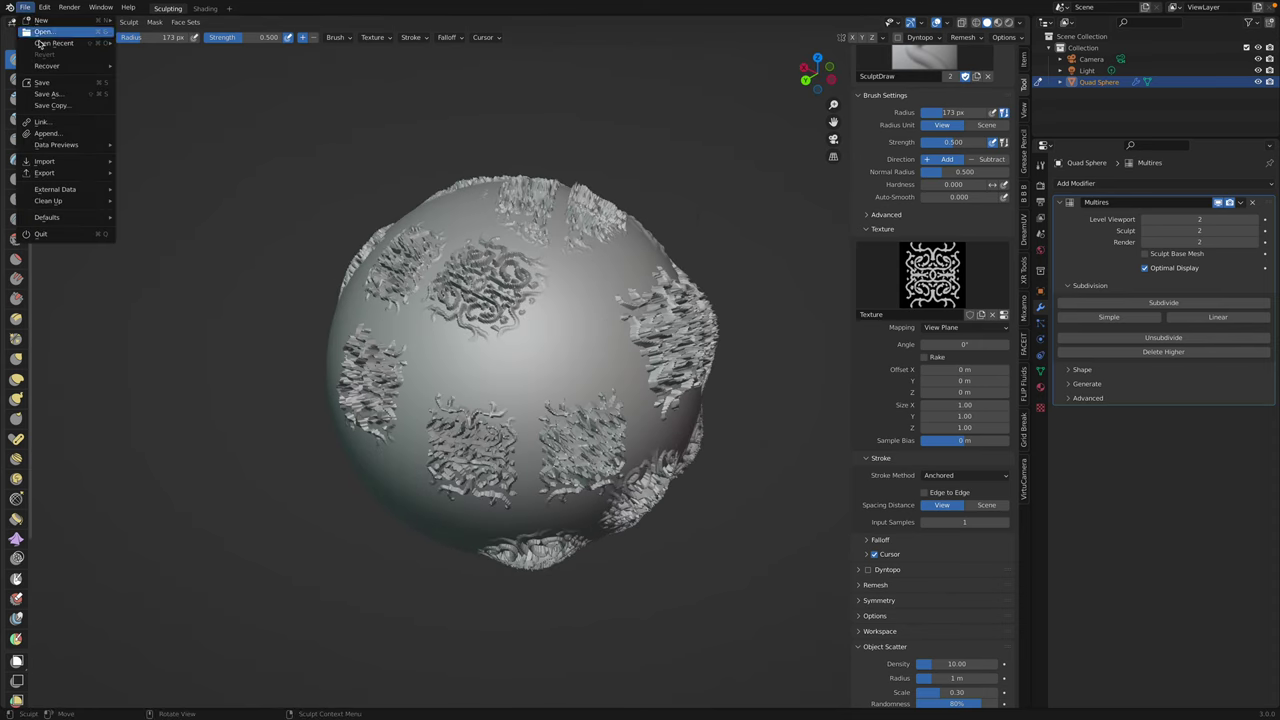
left_click(55, 89)
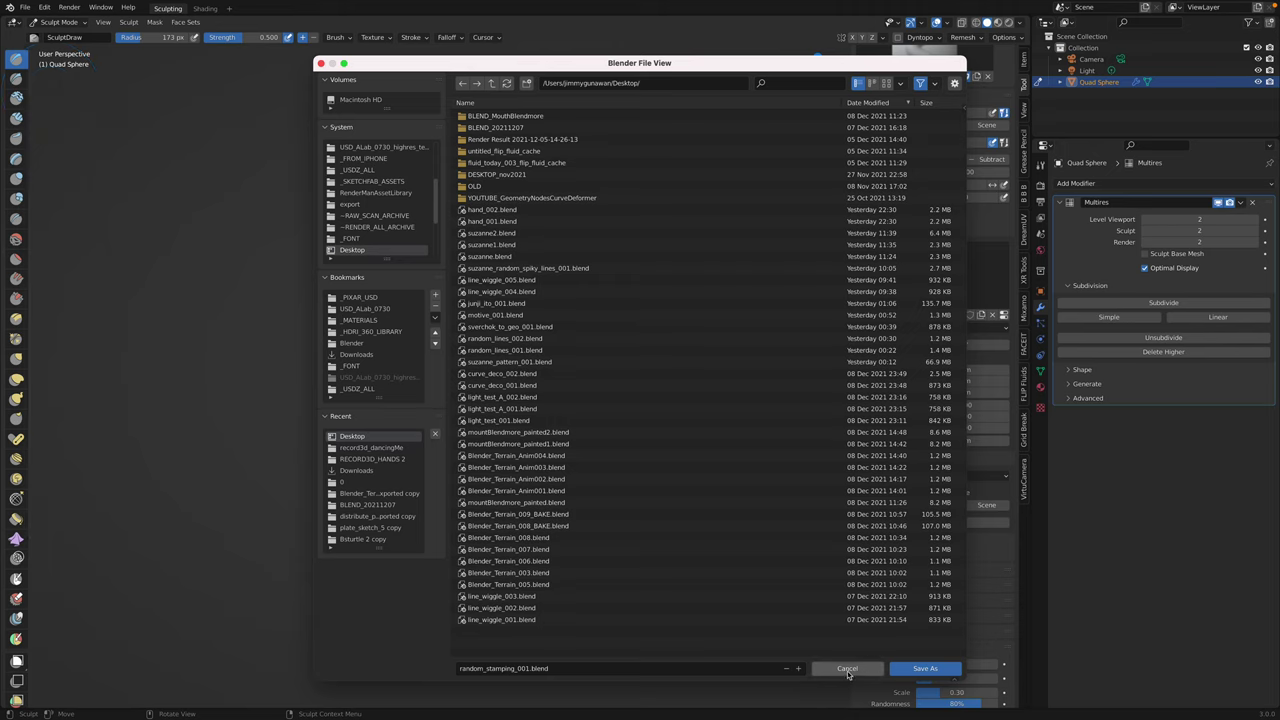
left_click(925, 668)
- Fill more of the sphere's remaining smooth areas with anchored motif stamps of different sizes
middle_click_drag(600, 420, 557, 400)
left_click_drag(520, 405, 536, 480)
middle_click_drag(536, 478, 561, 512)
mouse_move(420, 326)
left_mouse_down()
mouse_move(450, 398)
mouse_move(445, 388)
left_mouse_up()
middle_click_drag(445, 388, 526, 381)
middle_click_drag(563, 444, 540, 333)
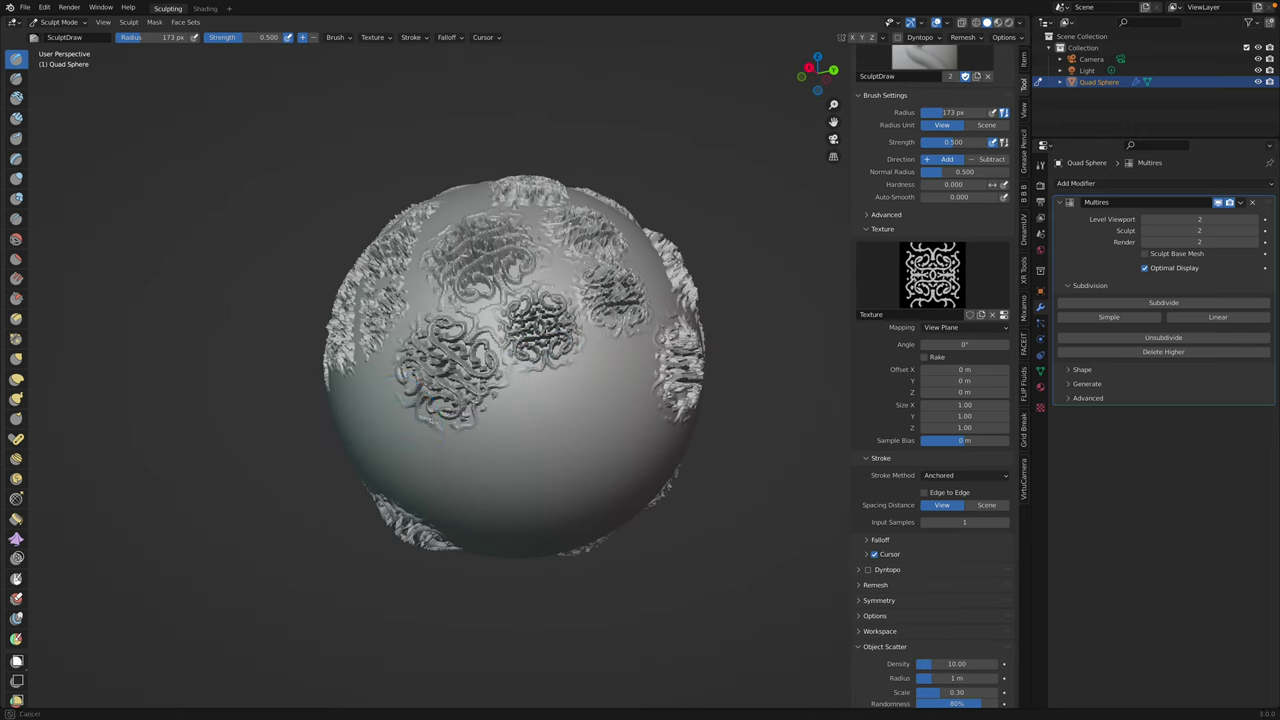
mouse_move(408, 425)
middle_mouse_down()
mouse_move(448, 402)
mouse_move(574, 409)
mouse_move(570, 355)
mouse_move(536, 348)
middle_mouse_up()
middle_click_drag(471, 311, 532, 381)
middle_click_drag(561, 422, 538, 313)
middle_click_drag(456, 360, 563, 337)
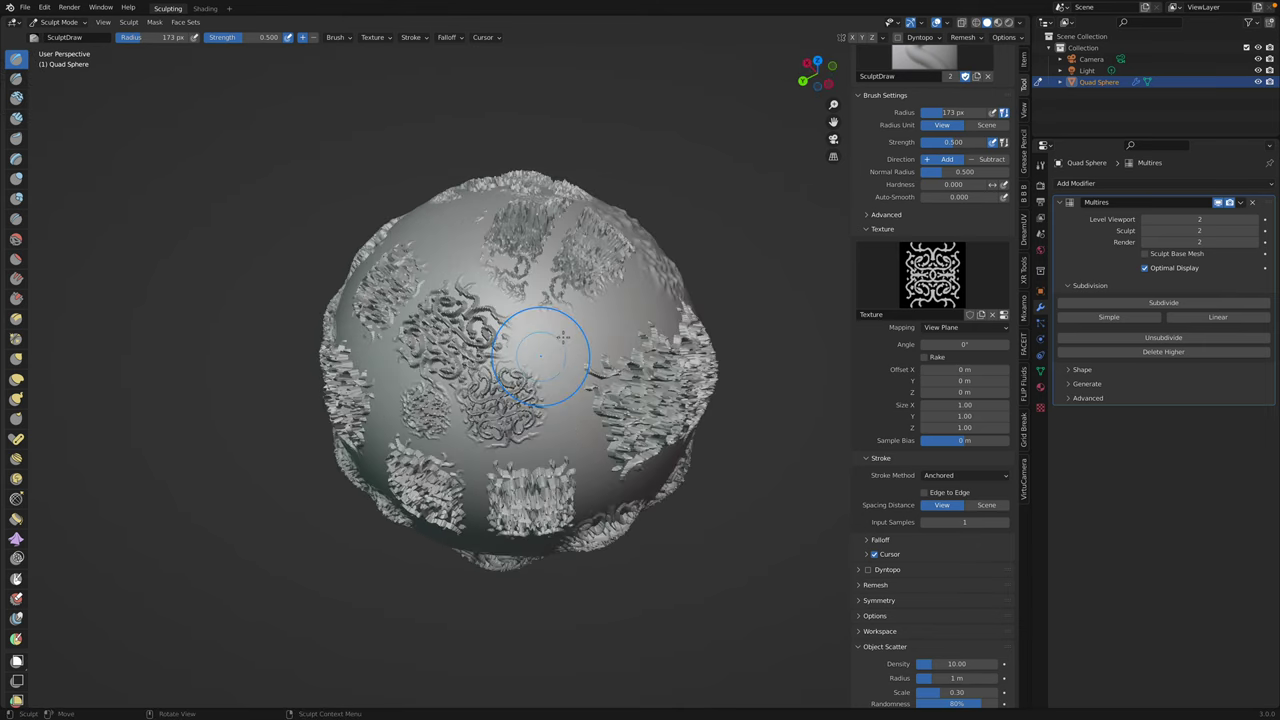
middle_click_drag(588, 385, 440, 368)
middle_click_drag(455, 420, 553, 272)
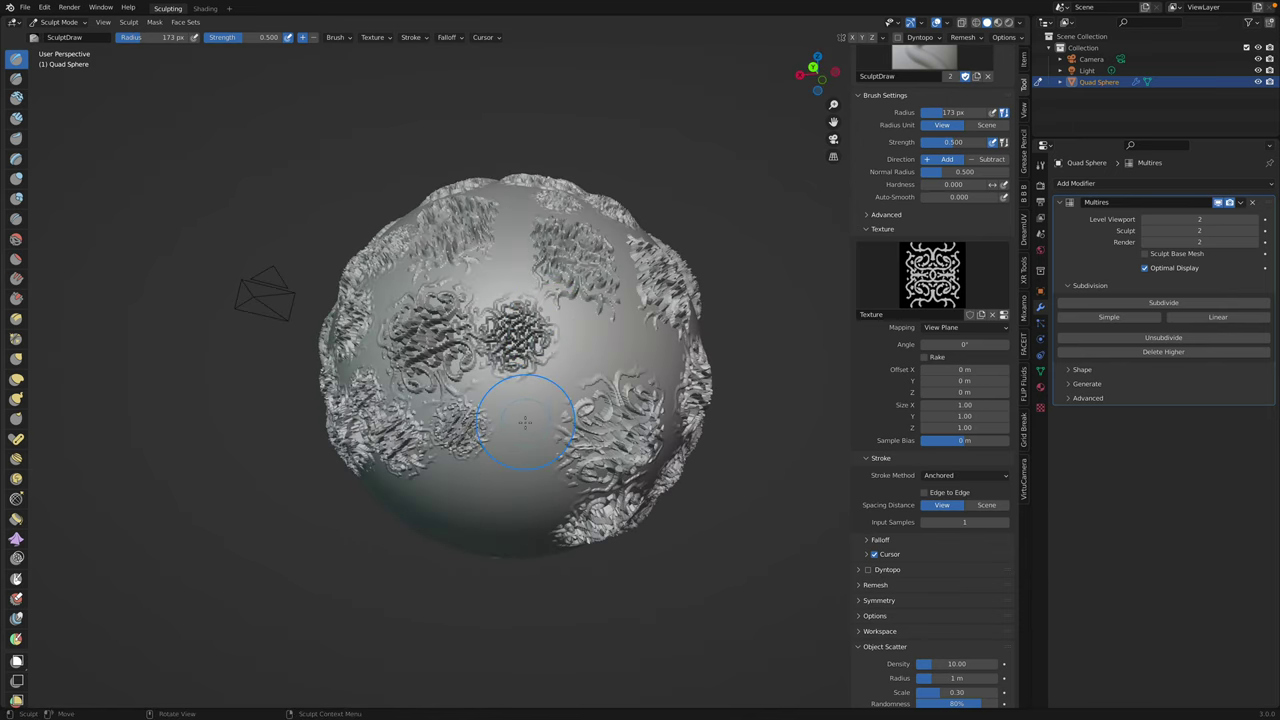
mouse_move(530, 462)
middle_mouse_down()
mouse_move(571, 329)
mouse_move(612, 280)
mouse_move(863, 370)
middle_mouse_up()
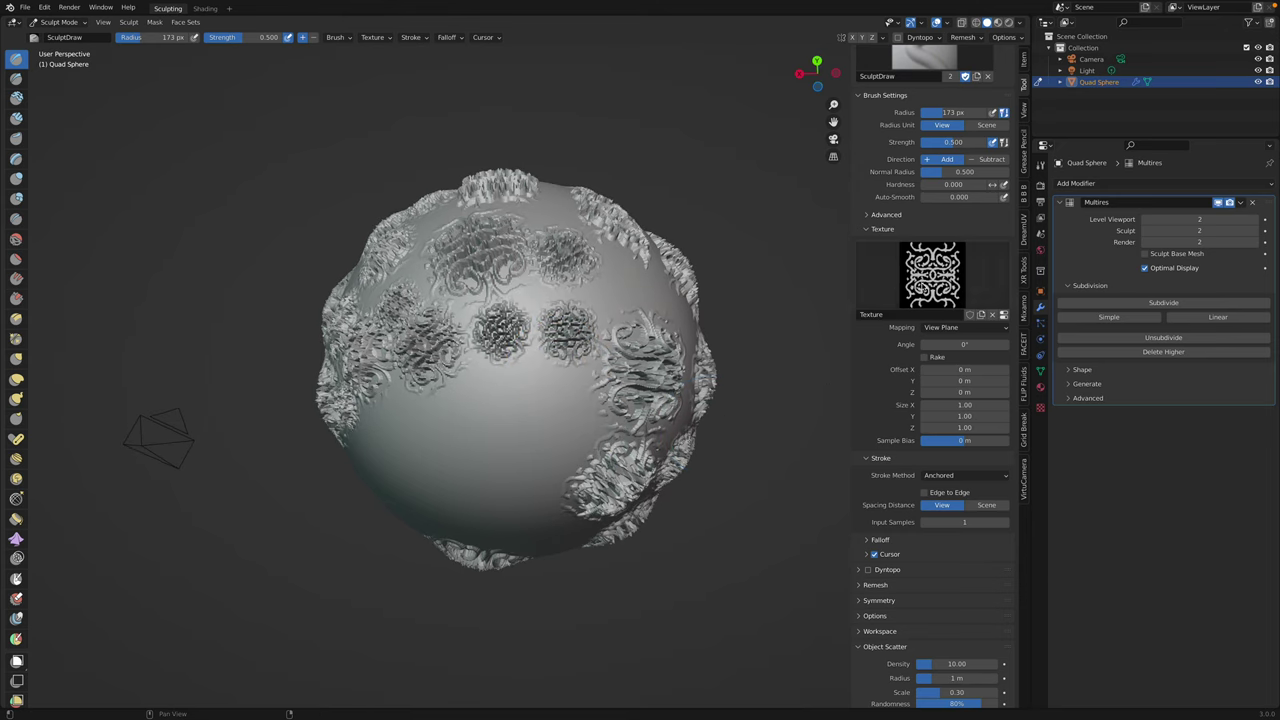
- Stamp more anchored motifs of varied size onto the blank patches still left around the sphere's other sides
middle_click_drag(580, 350, 518, 397)
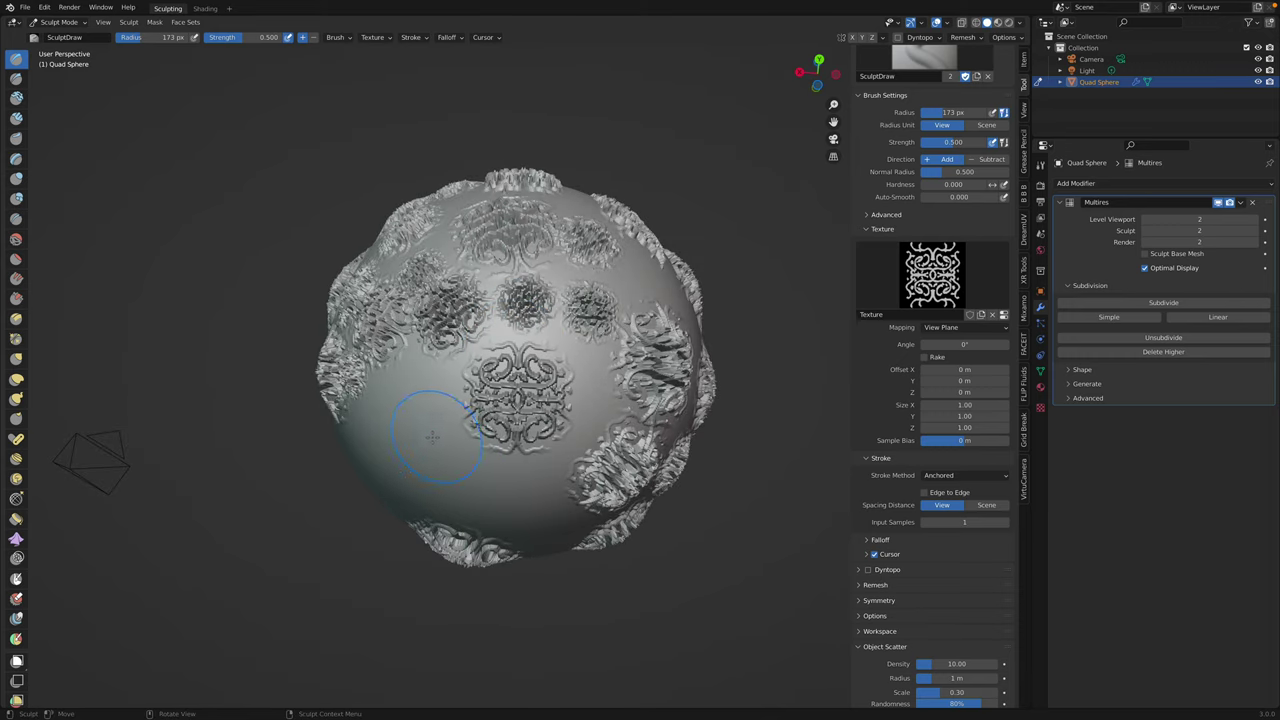
mouse_move(415, 480)
middle_mouse_down()
mouse_move(508, 429)
mouse_move(275, 98)
mouse_move(467, 388)
middle_mouse_up()
left_click_drag(500, 370, 540, 405)
mouse_move(412, 395)
left_mouse_down()
mouse_move(417, 424)
mouse_move(434, 428)
left_mouse_up()
middle_click_drag(434, 428, 497, 373)
left_click_drag(537, 316, 524, 343)
mouse_move(524, 344)
middle_mouse_down()
mouse_move(542, 369)
mouse_move(543, 357)
mouse_move(519, 405)
middle_mouse_up()
left_click_drag(452, 328, 457, 368)
middle_click_drag(490, 320, 520, 366)
left_click_drag(401, 318, 403, 336)
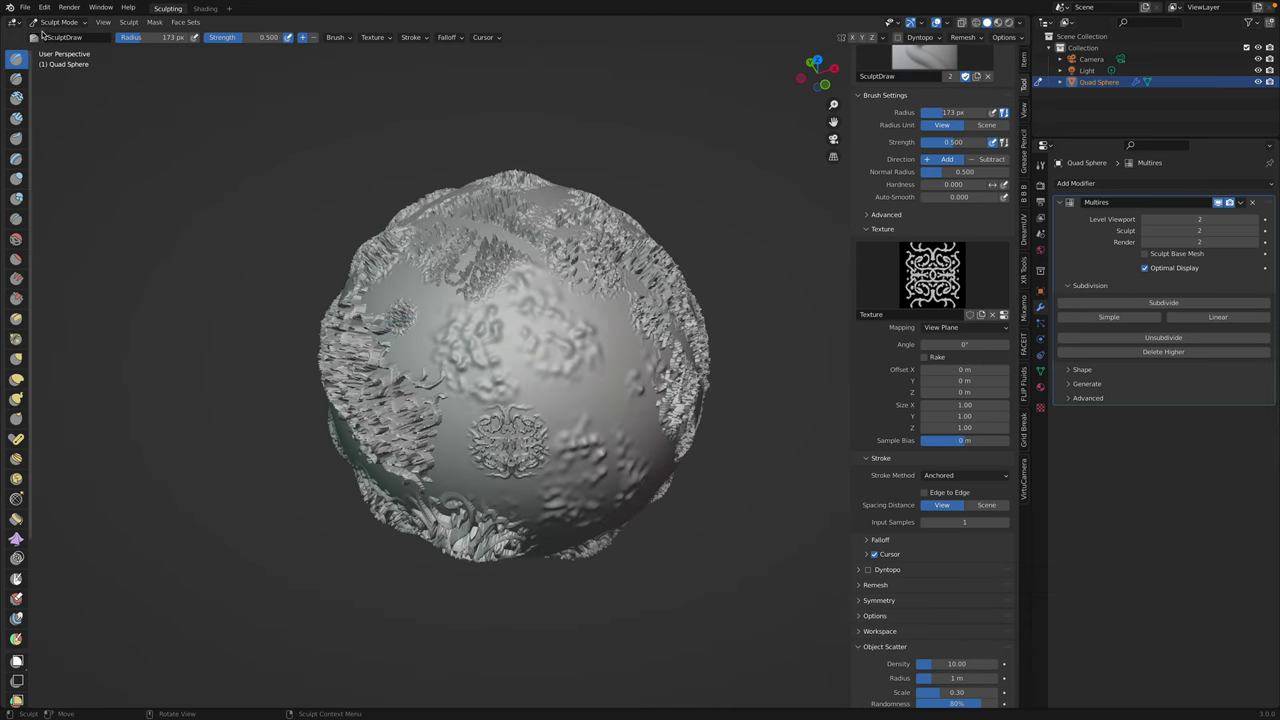
- Return the sphere to Object Mode, deselect everything and save the file
left_click(58, 22)
left_click(63, 35)
key("alt+a")
middle_click_drag(665, 248, 582, 272)
key("ctrl+s")
- Create a new General file and delete all of its default objects
left_click(28, 9)
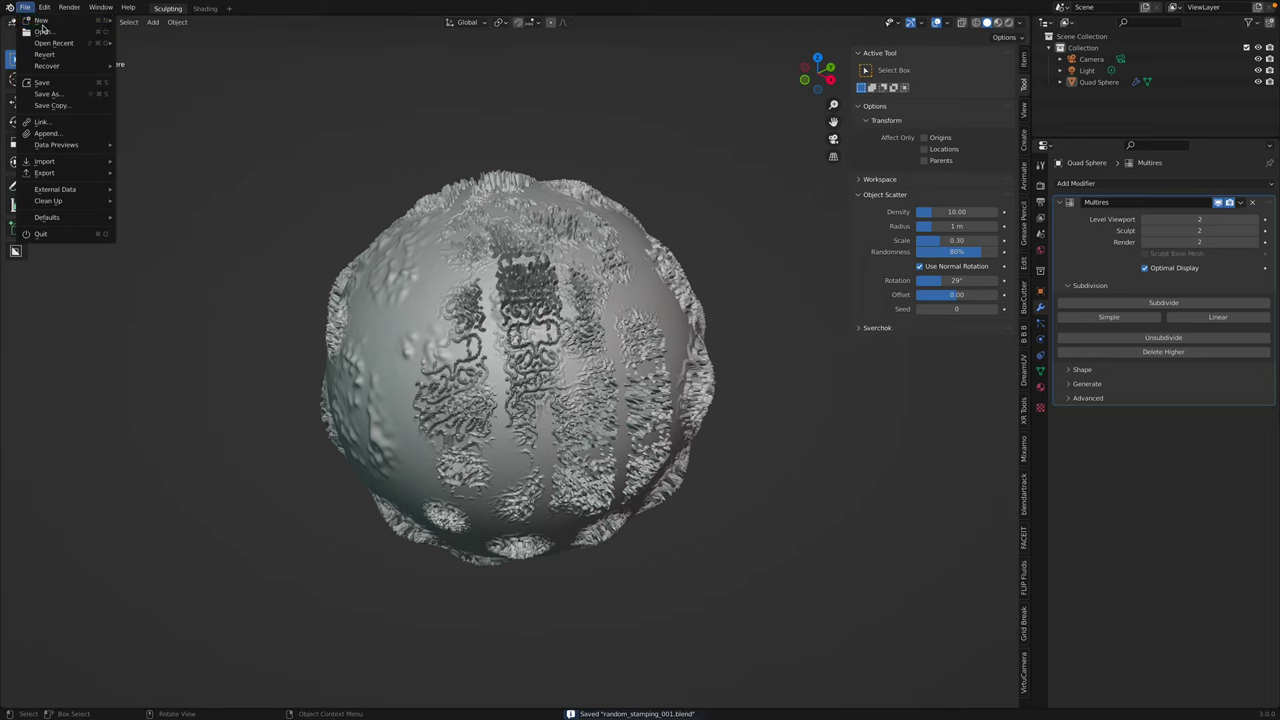
mouse_move(112, 21)
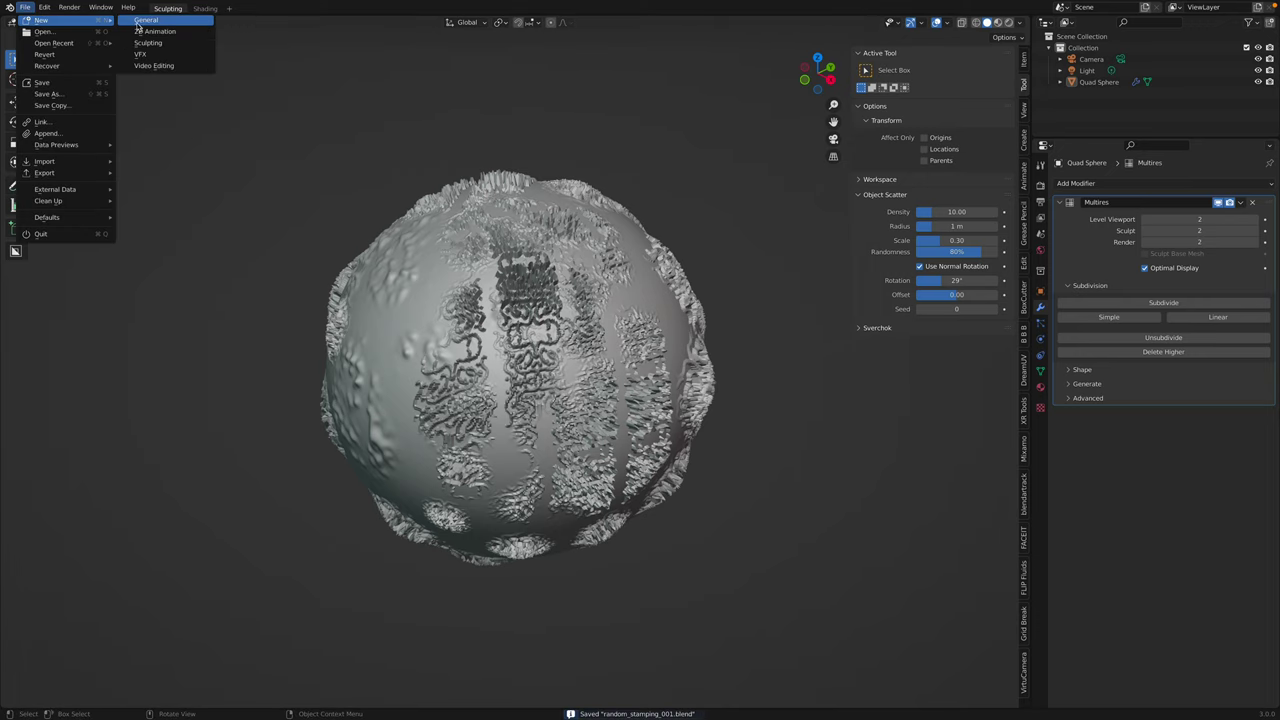
left_click(148, 20)
key("a")
key("Delete")
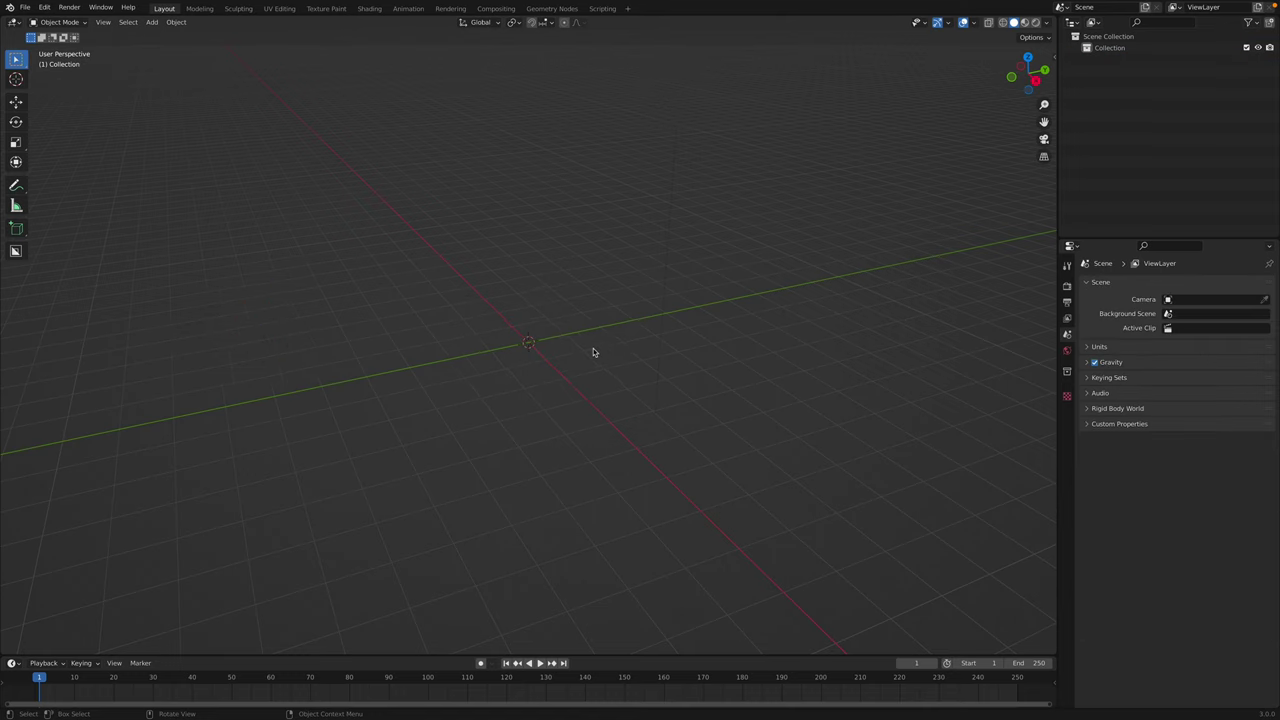
- Draw three boxes elongated along the X axis near the origin with the Add Cube tool, making the third one taller
middle_click_drag(601, 358, 586, 264)
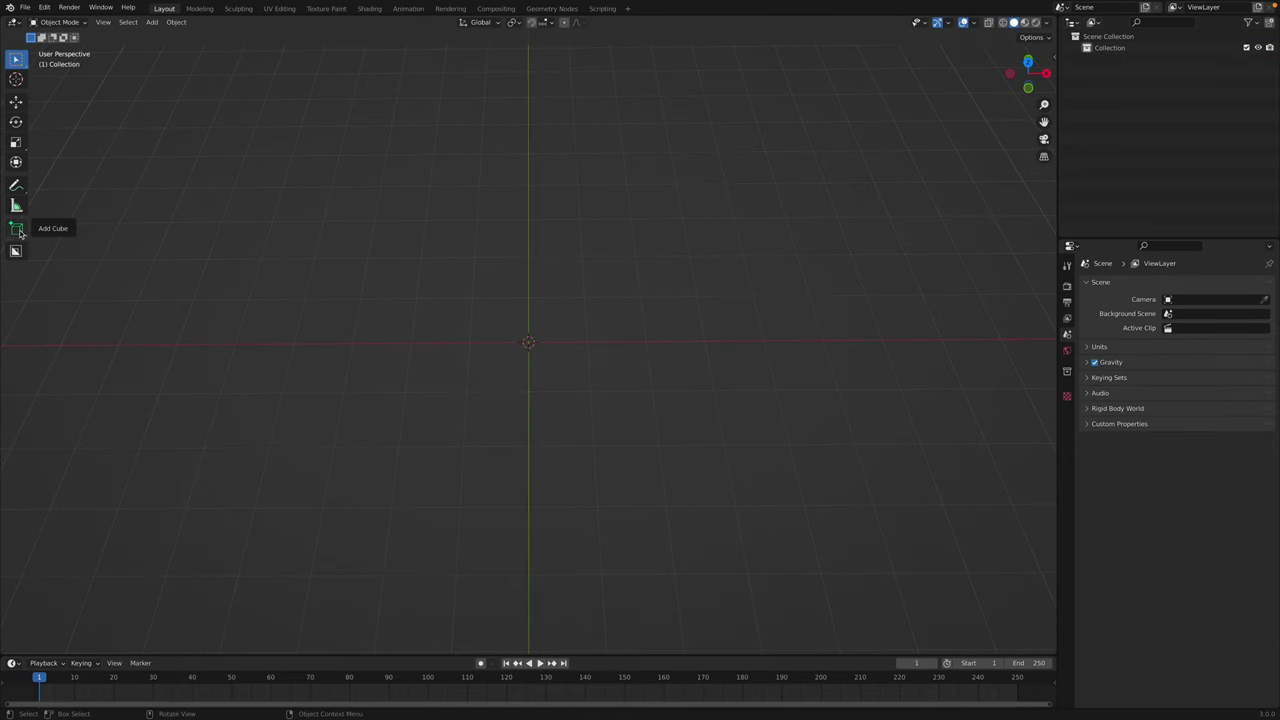
left_click(10, 7)
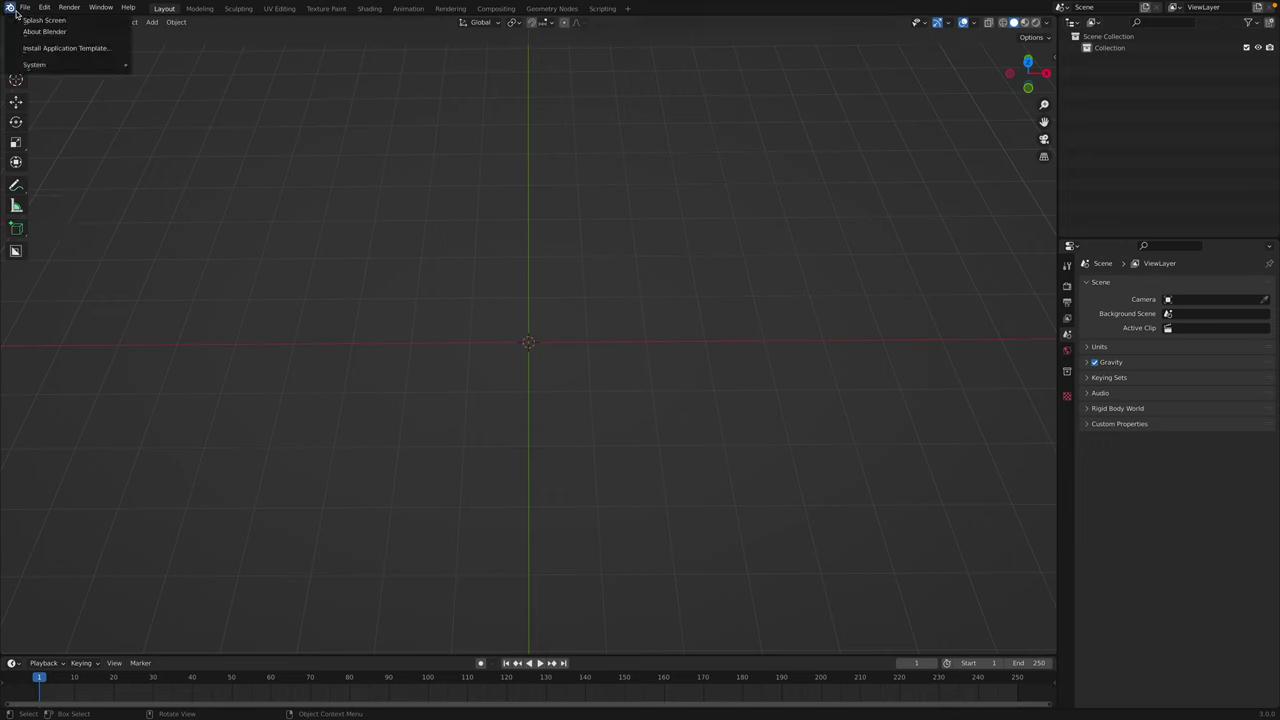
left_click(28, 19)
left_click(19, 231)
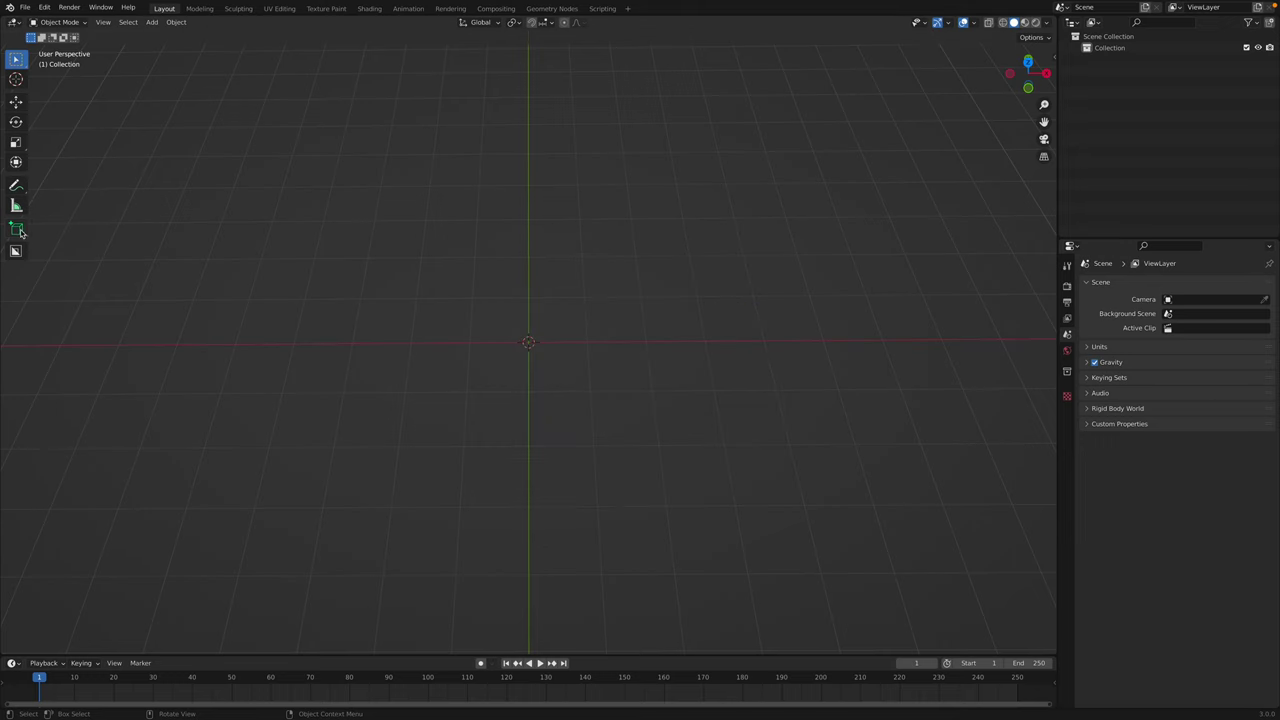
left_click(20, 231)
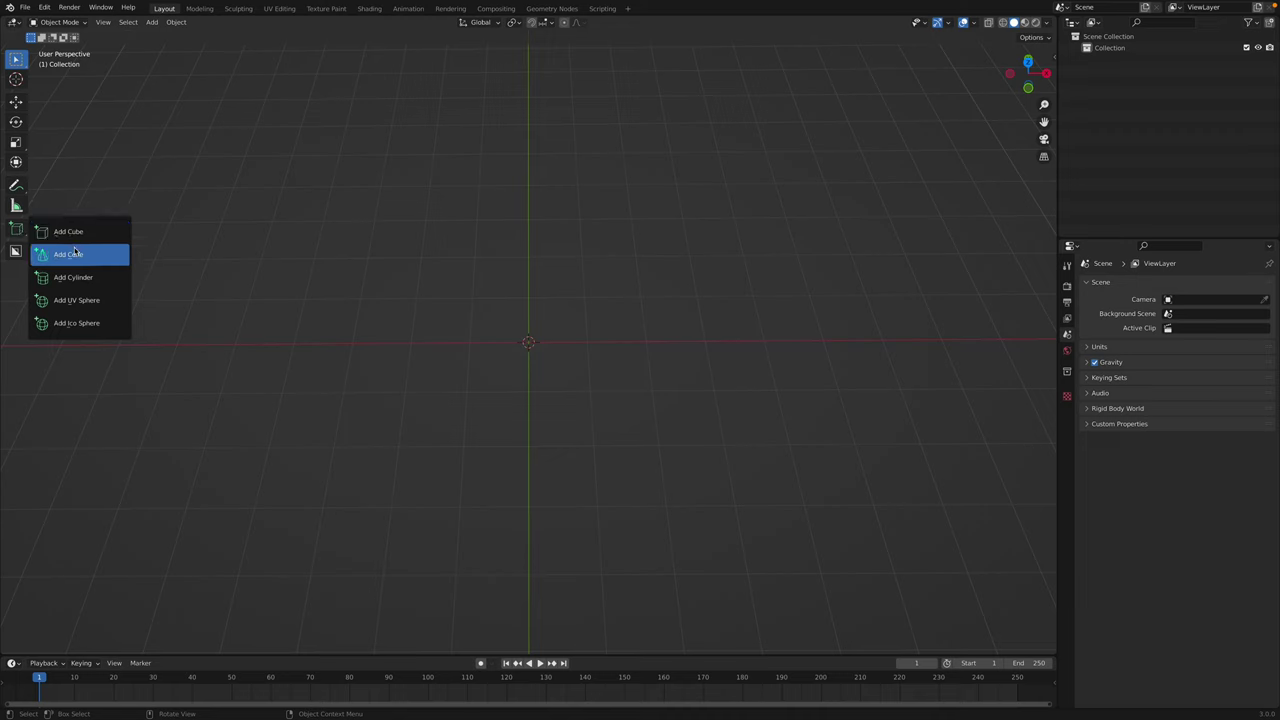
left_click(70, 233)
left_click_drag(443, 290, 688, 316)
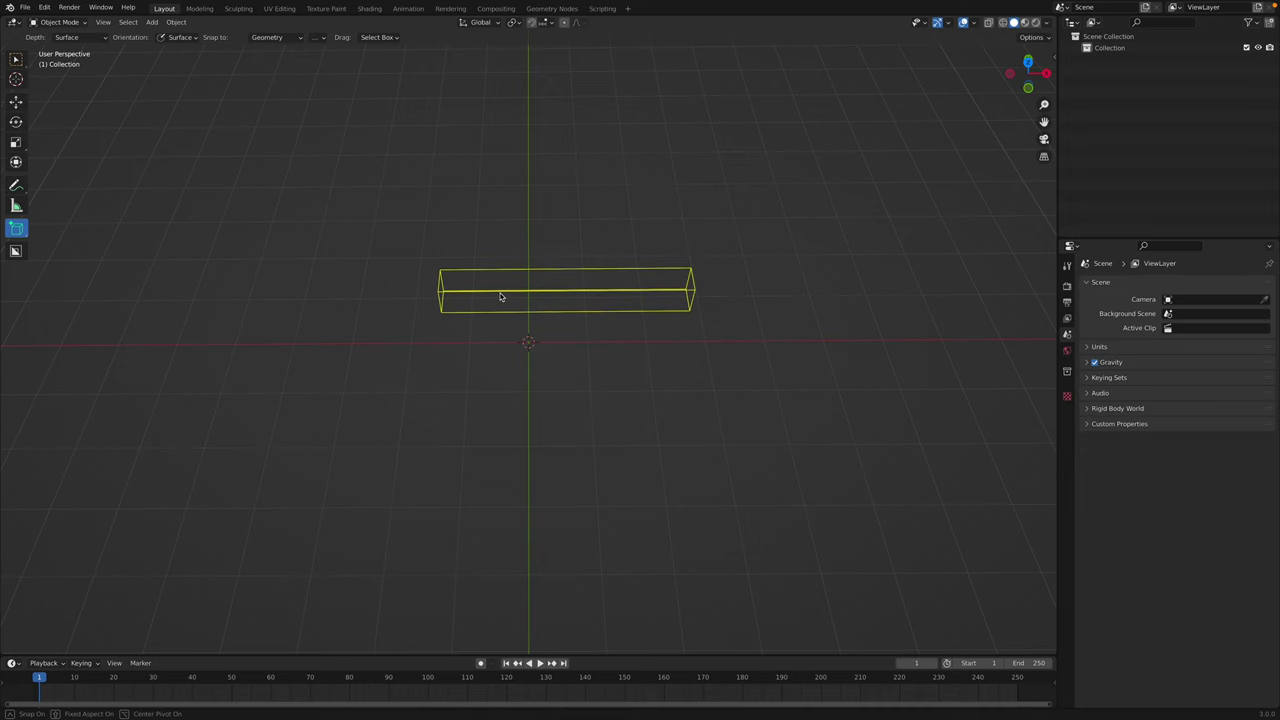
left_click(503, 297)
left_click(526, 326)
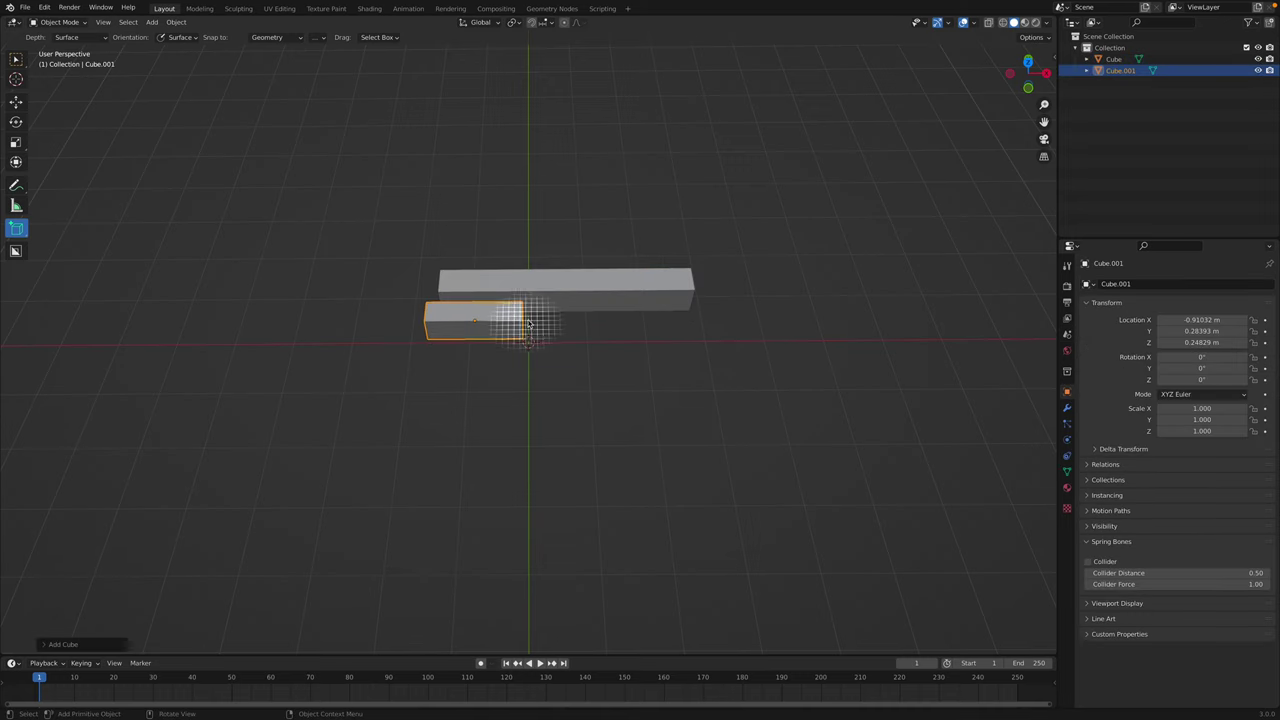
left_click_drag(548, 322, 711, 334)
left_click(717, 283)
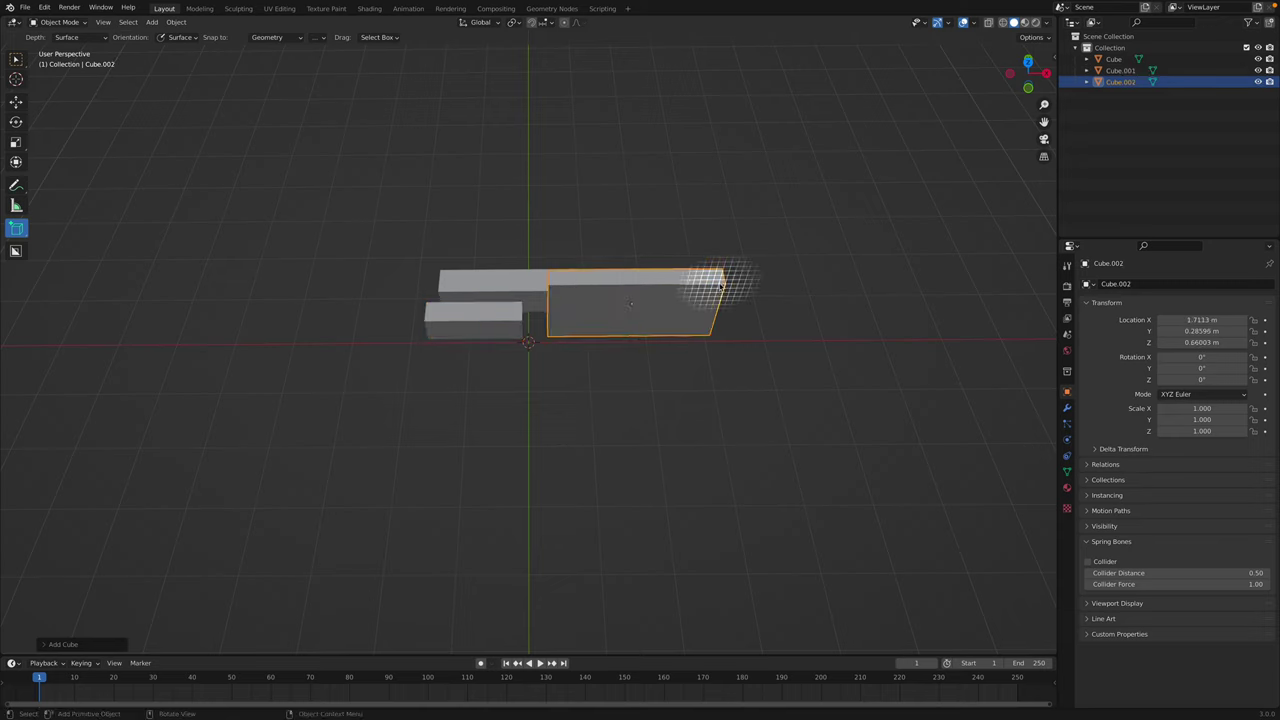
- Draw three more boxes running along Y across the existing bars: a narrow one, a wide one, and one at about X 2.4 m
middle_click_drag(592, 258, 608, 284)
left_click_drag(461, 243, 511, 383)
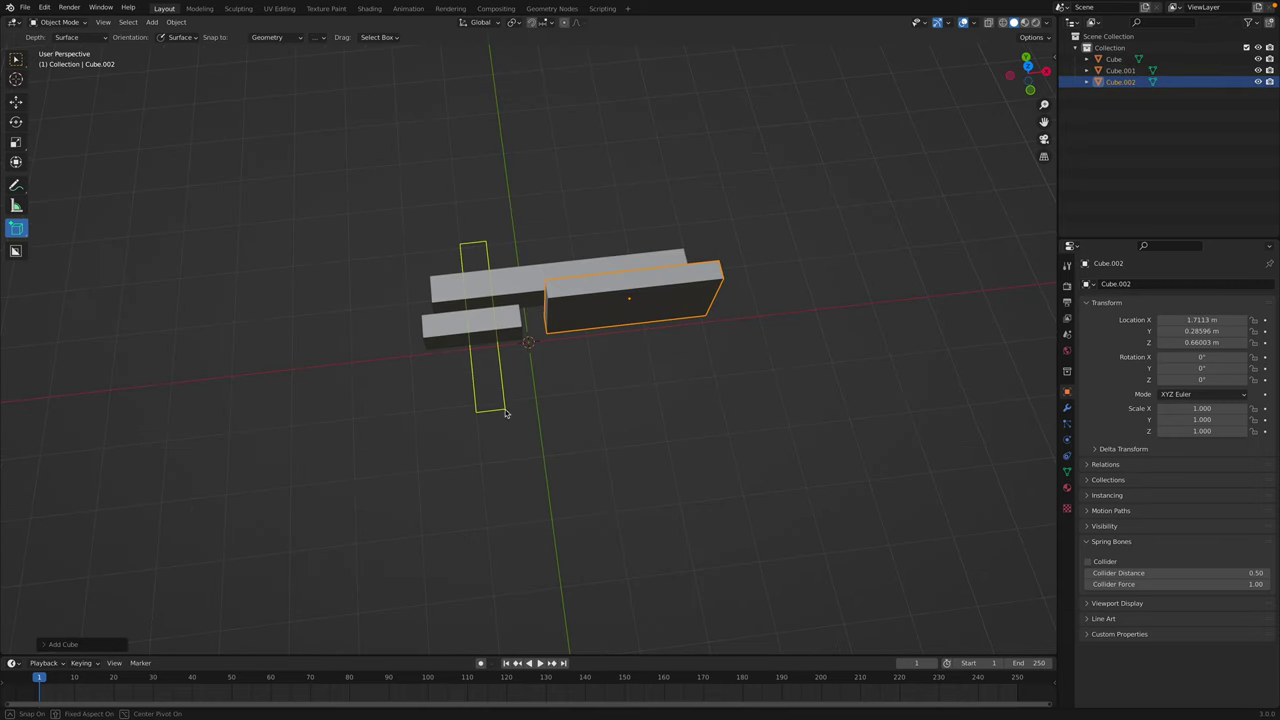
left_click(503, 411)
left_click_drag(550, 212, 696, 379)
left_click(636, 390)
left_click(697, 362)
- Add three long thin bars along X, at about Y 1.9 m, at about Y -0.5 m, and beyond the far side of the pattern
middle_click_drag(524, 302, 516, 312)
left_click_drag(416, 244, 465, 252)
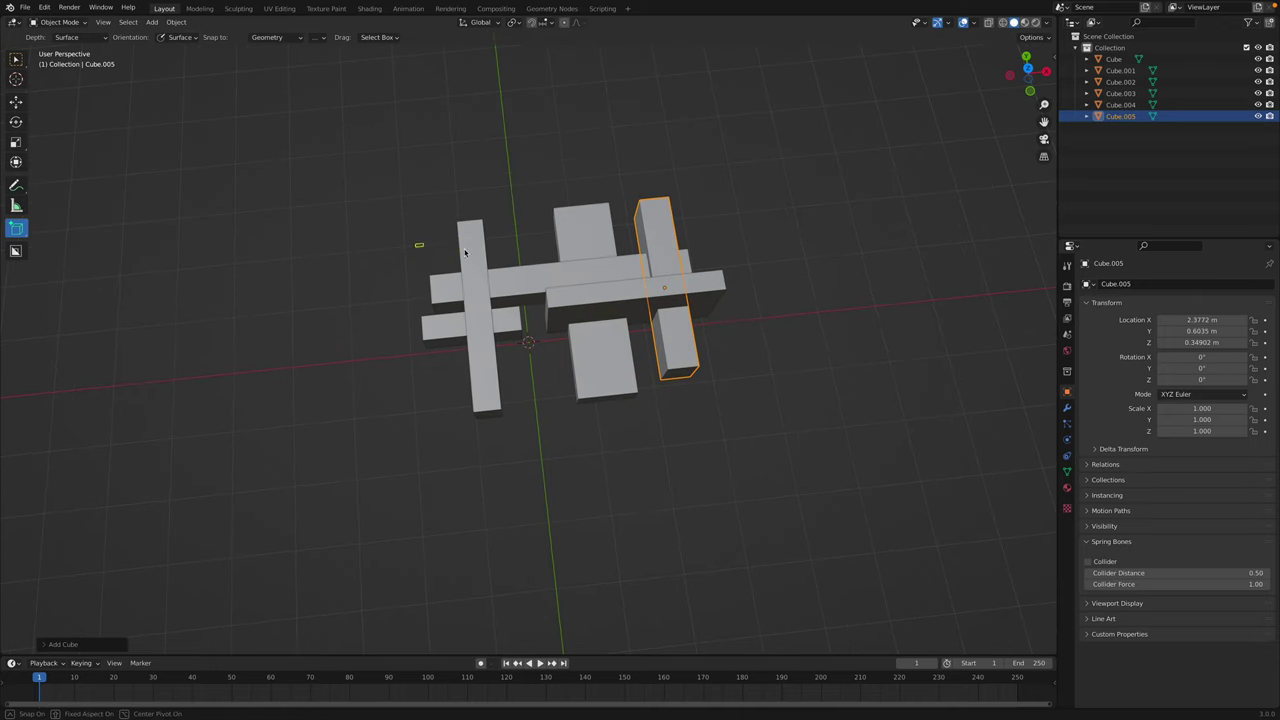
left_click_drag(710, 232, 712, 230)
left_click(710, 214)
middle_click_drag(575, 259, 589, 244)
left_click_drag(411, 385, 738, 338)
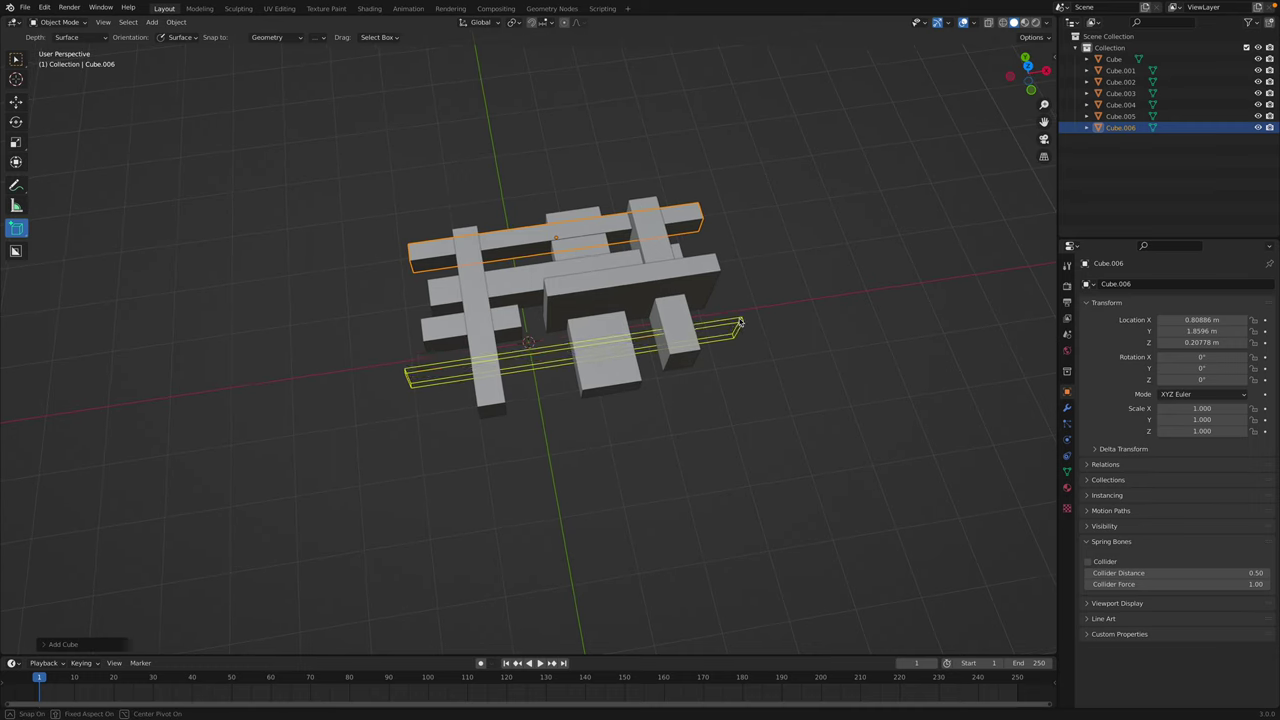
left_click(741, 319)
middle_click_drag(515, 281, 513, 293)
left_click_drag(402, 200, 716, 176)
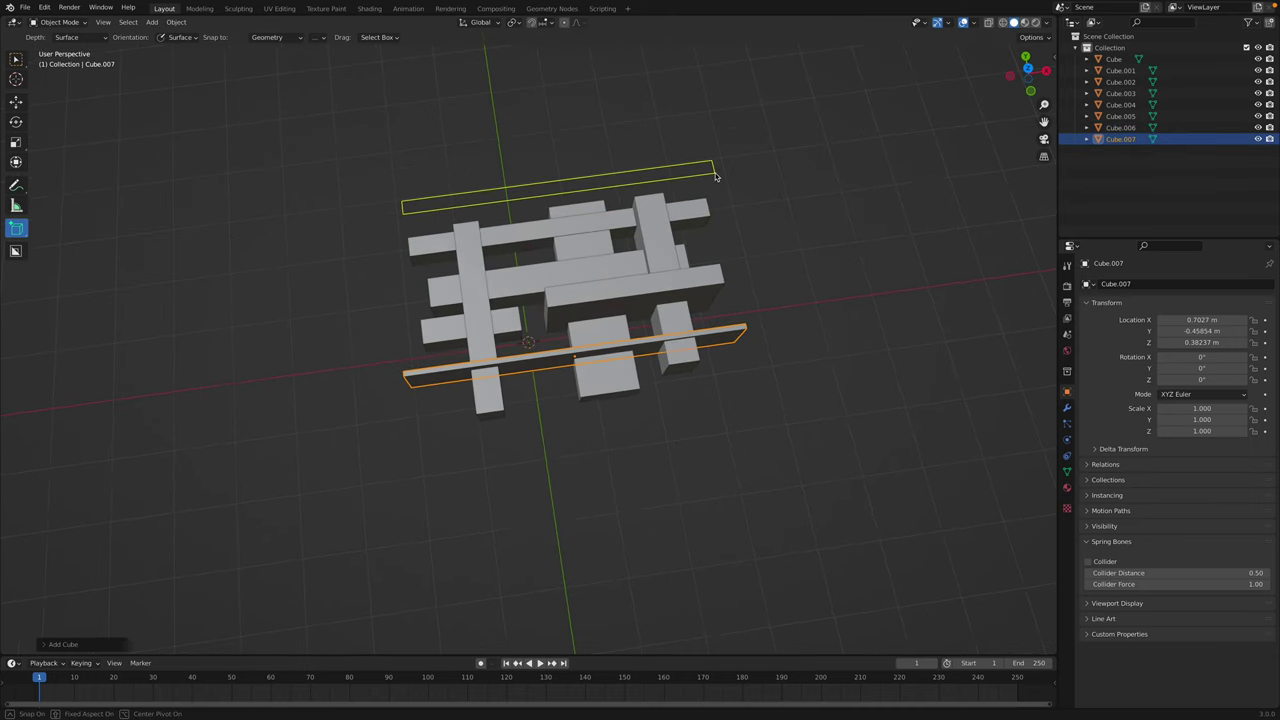
left_click(692, 183)
- Draw four boxes running along Y: a tall wall at the positive X side, a thin full-length bar, and two short blocks at the negative X side
left_click_drag(703, 110, 748, 428)
left_click(740, 418)
middle_click_drag(740, 418, 690, 380)
left_click_drag(467, 170, 561, 437)
left_click(562, 432)
middle_click_drag(571, 423, 317, 420)
left_click_drag(307, 420, 448, 431)
left_click(449, 411)
left_click_drag(612, 397, 545, 372)
left_click(530, 412)
- Add two short X-direction bars at about Y -1.3 m and Y 3.6 m, and a long Y-direction bar at about X 2.1 m
mouse_move(530, 412)
middle_mouse_down()
mouse_move(591, 387)
mouse_move(590, 340)
mouse_move(571, 380)
mouse_move(489, 331)
middle_mouse_up()
middle_click_drag(611, 262, 625, 338)
left_click_drag(675, 397, 775, 399)
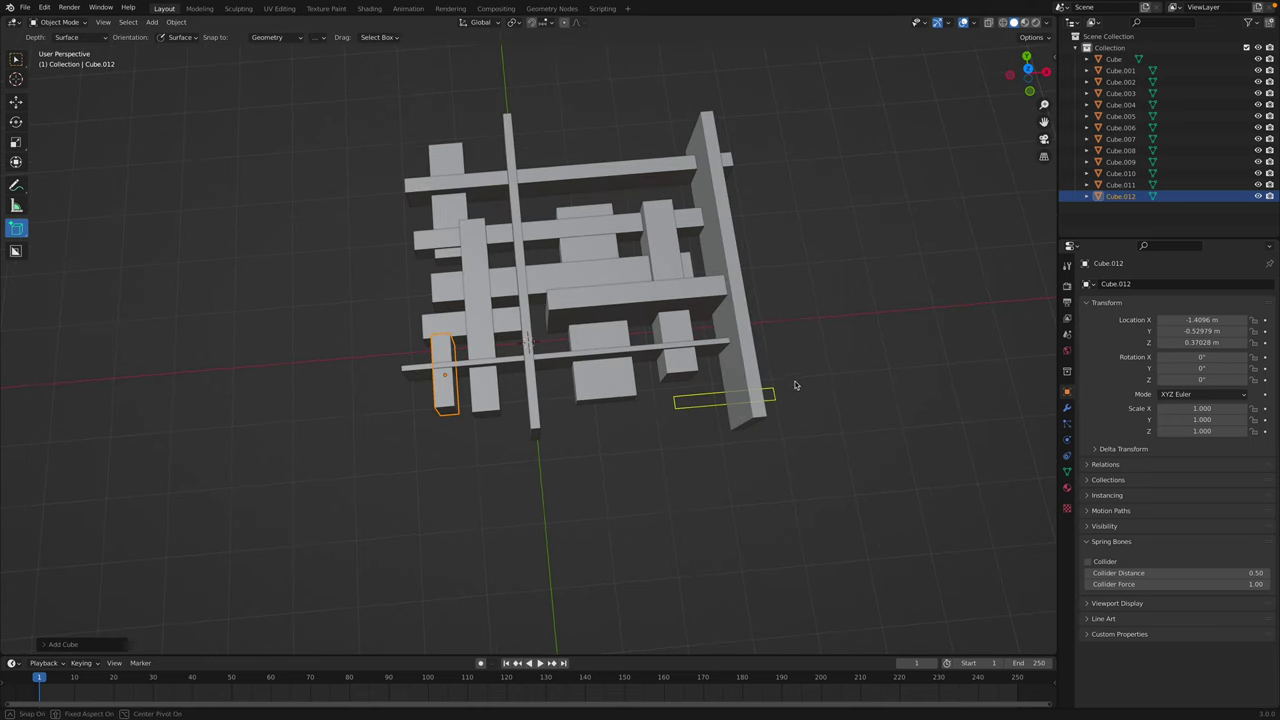
left_click(807, 378)
left_click_drag(577, 149, 734, 143)
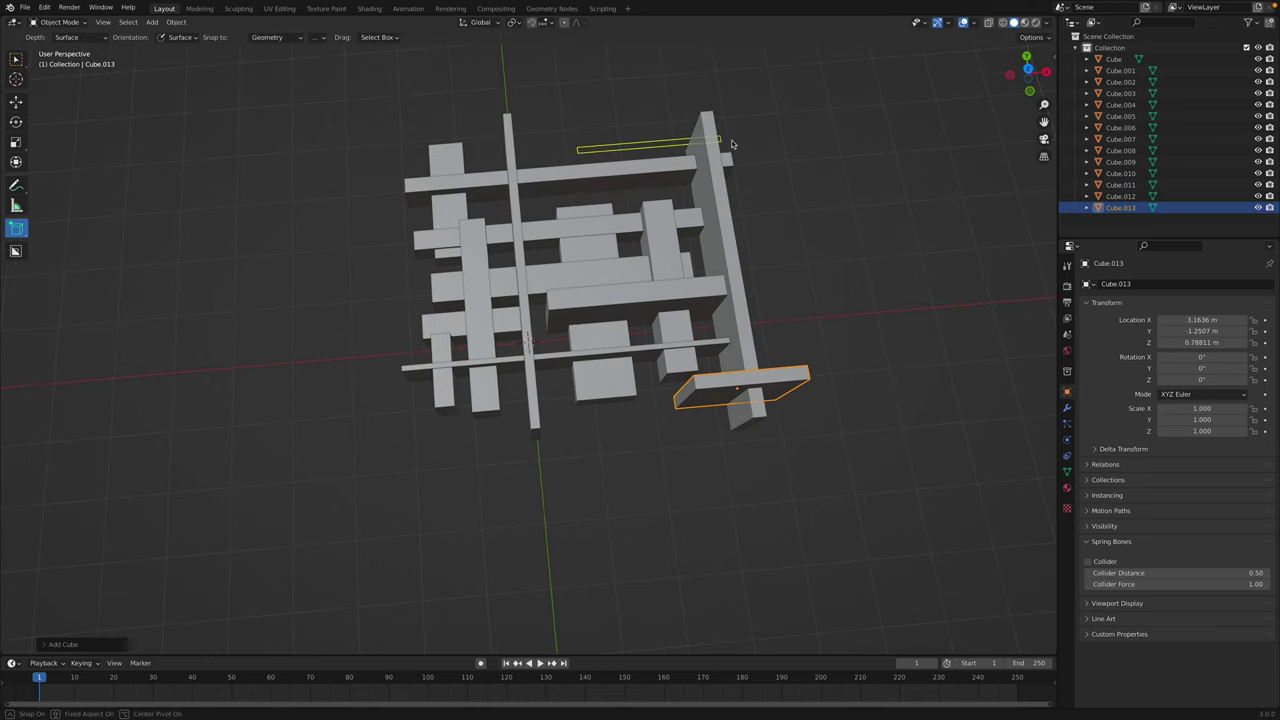
left_click(728, 120)
middle_click_drag(728, 120, 708, 187)
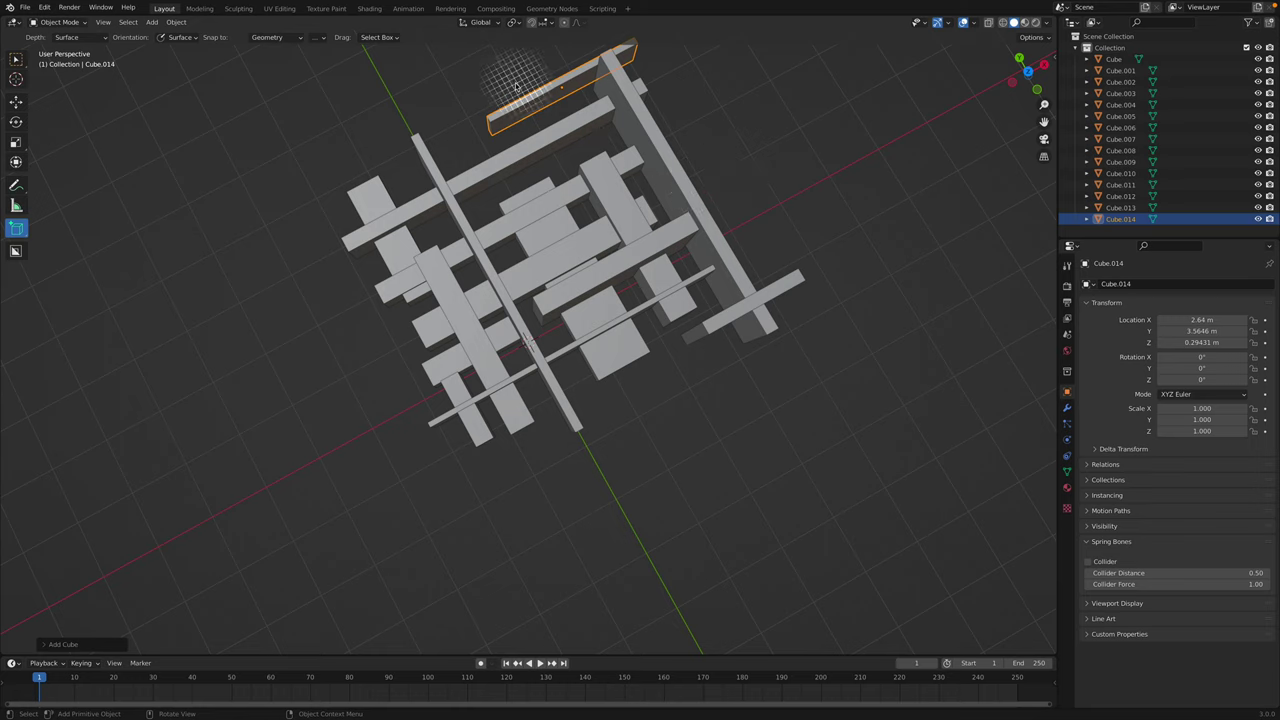
left_click_drag(518, 84, 708, 392)
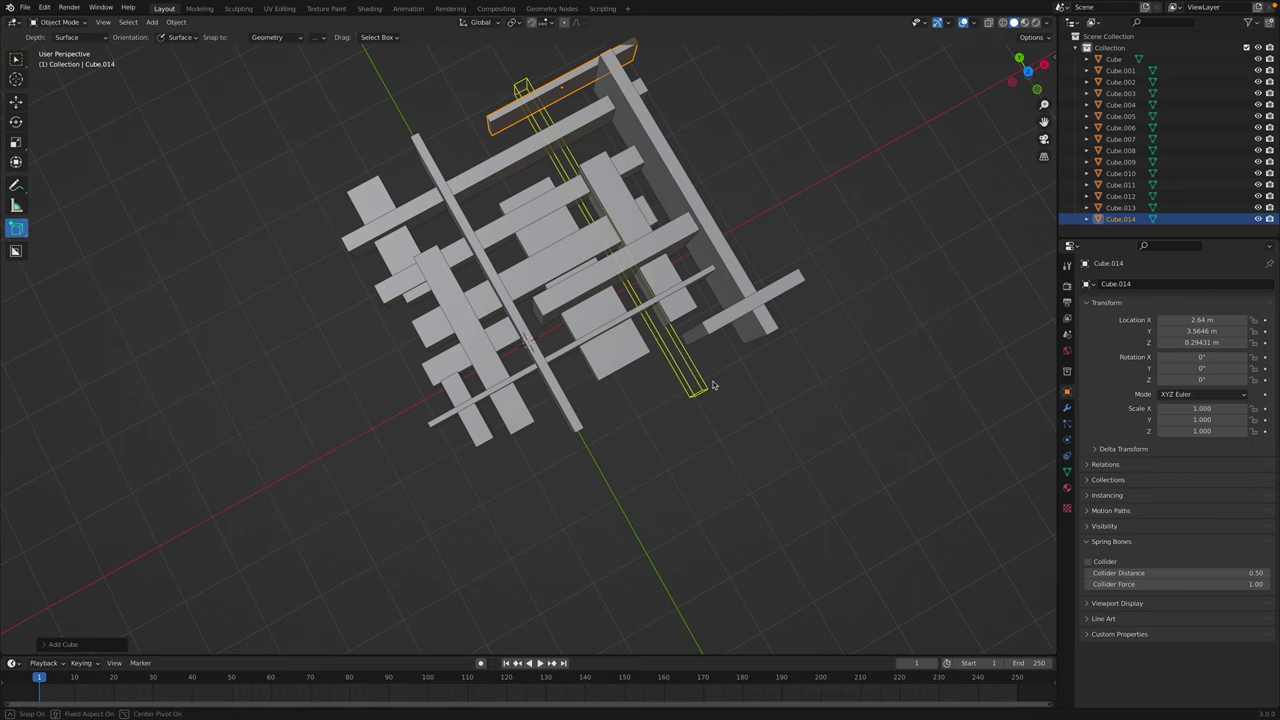
left_click(730, 340)
middle_click_drag(730, 340, 663, 297)
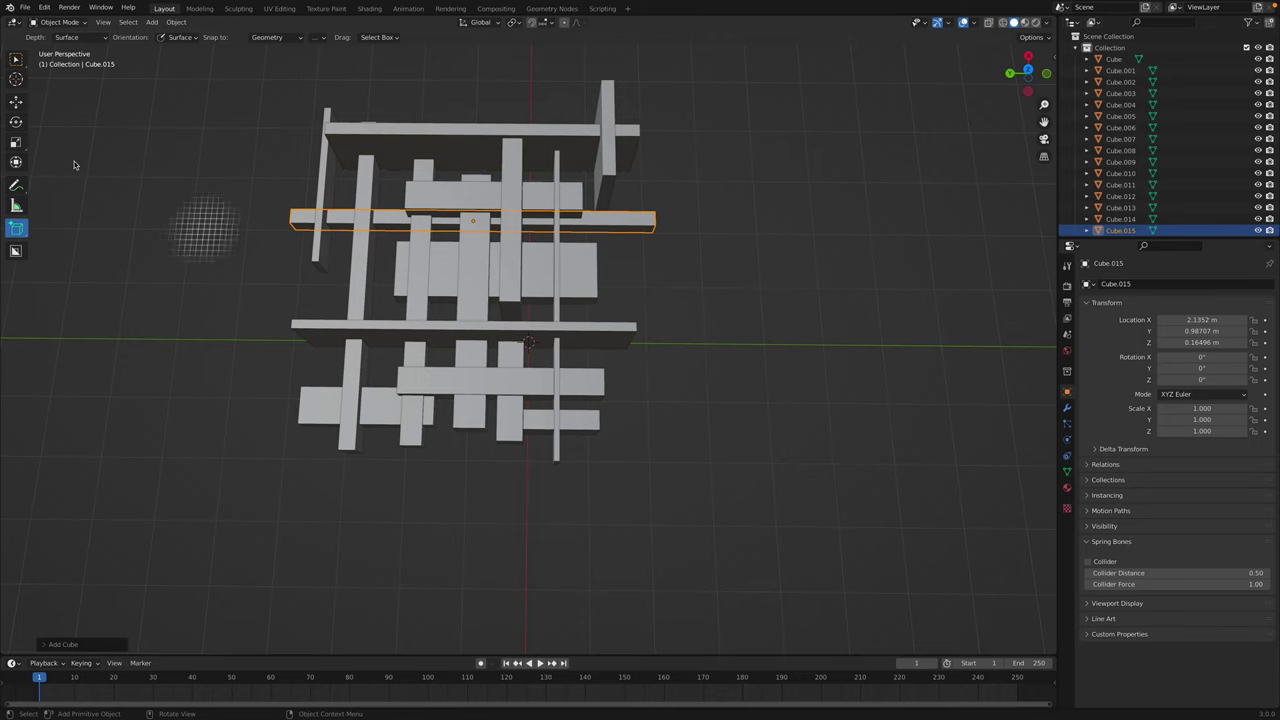
- Duplicate the last long bar about -0.6 m along X and repeat the duplication four more times
left_click(21, 61)
middle_click_drag(464, 303, 480, 298)
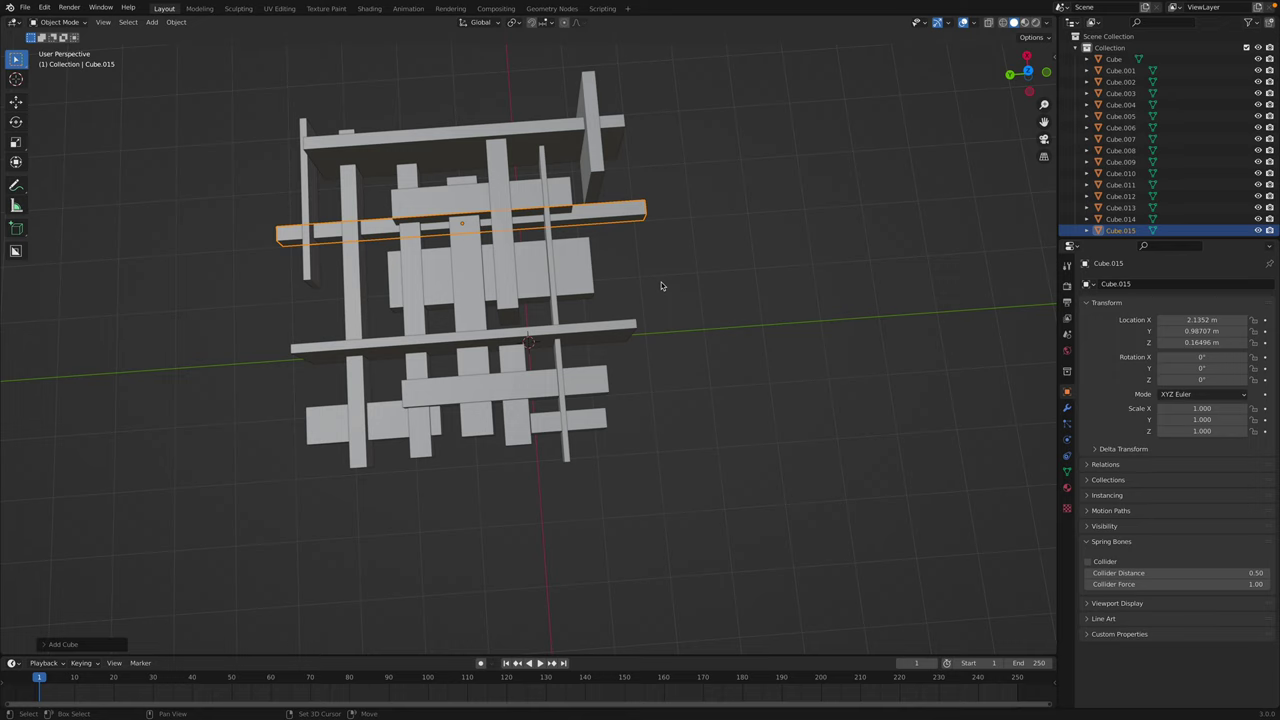
key("shift+d")
key("x")
left_click(664, 317)
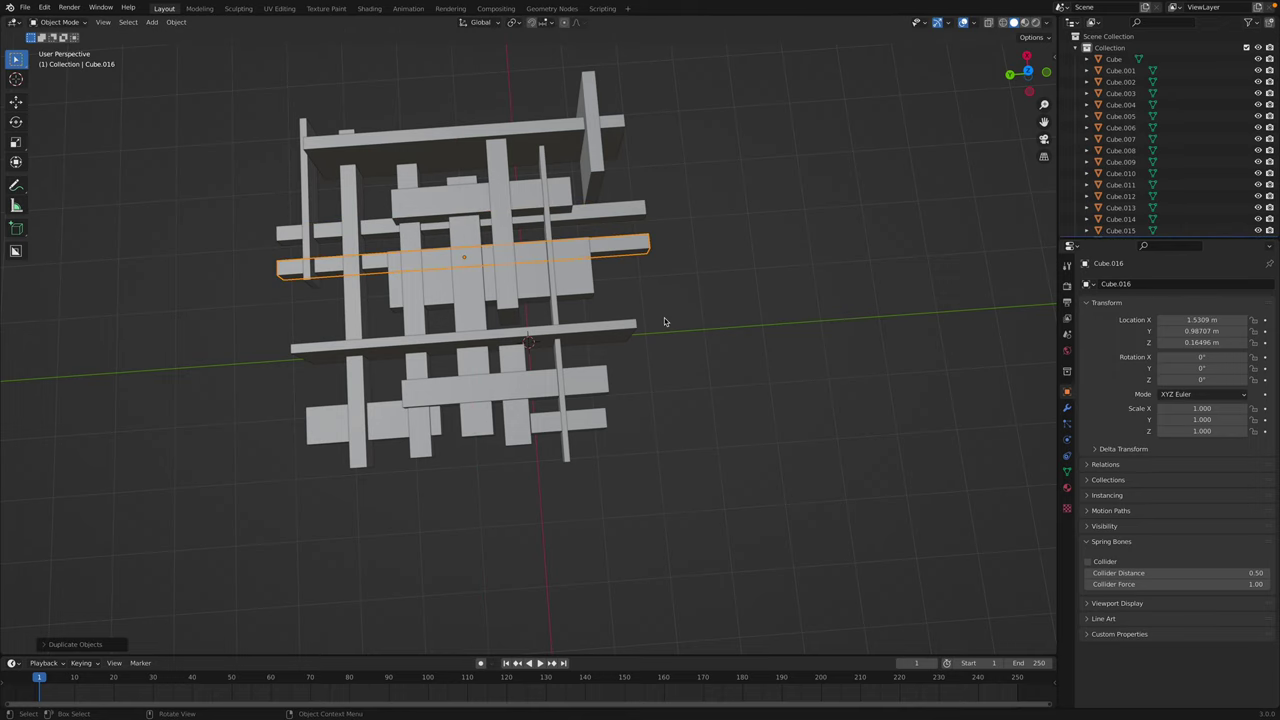
key("shift+r")
key("shift+r")
key("shift+r")
key("shift+r")
- Deselect all the boxes and save the file to the Desktop as stampA_001.blend
middle_click_drag(664, 321, 677, 262)
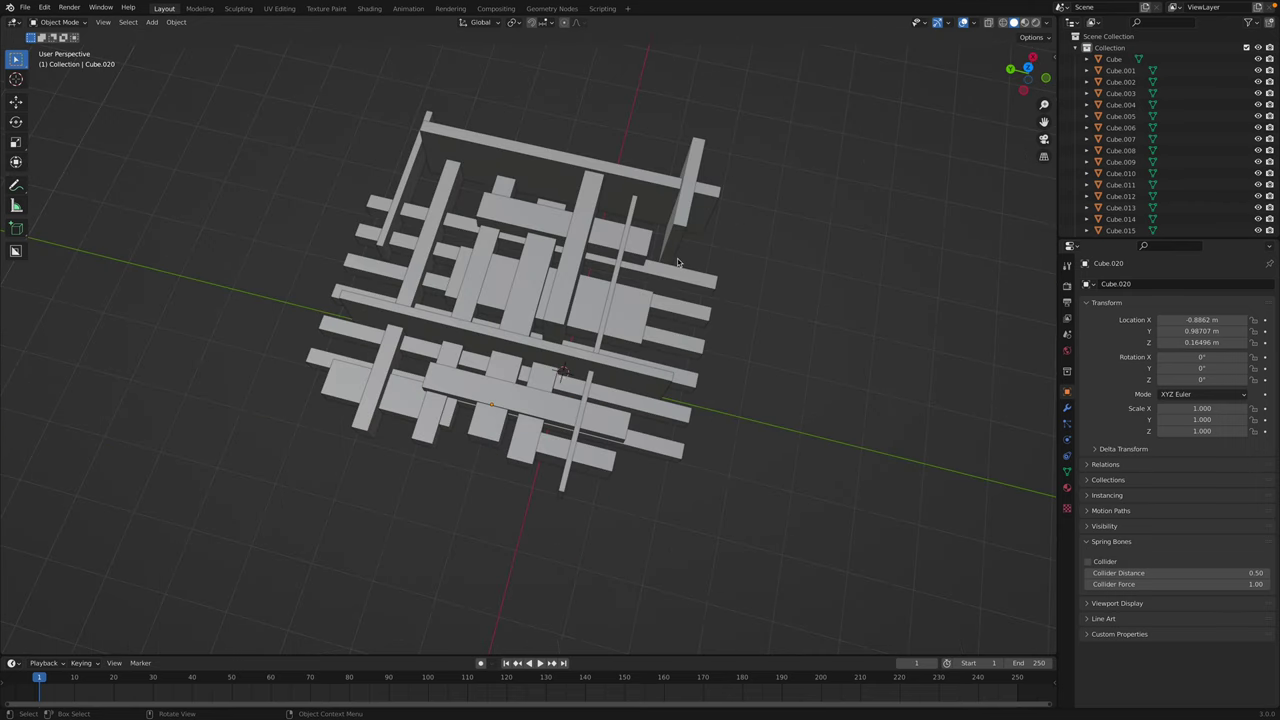
key("a")
left_click(735, 257)
key("shift+super+s")
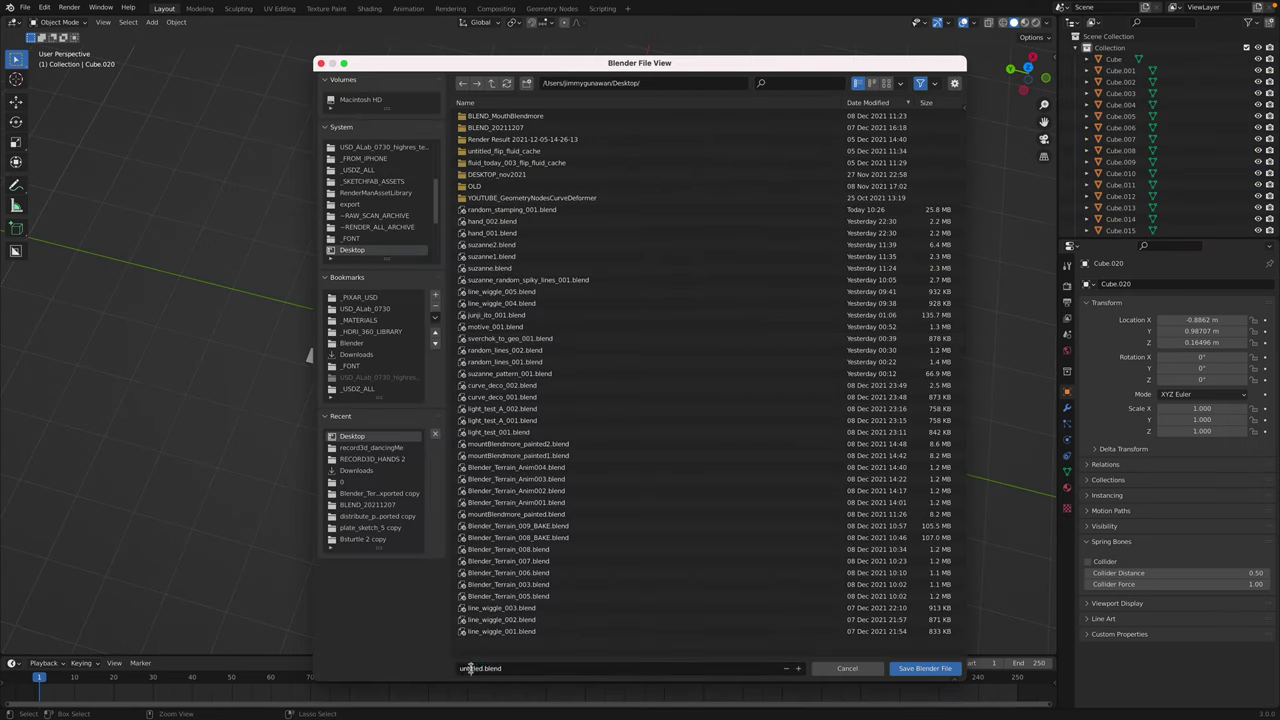
type("stampA_001")
left_click(906, 669)
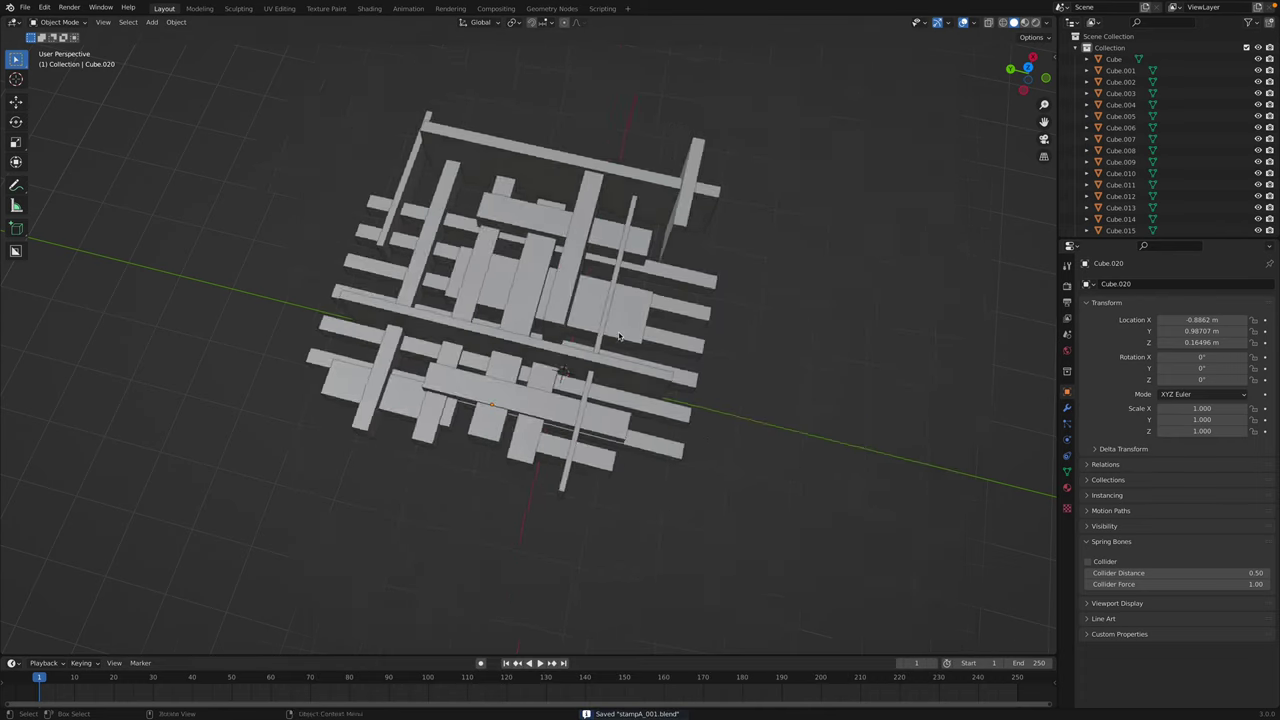
- Join all the boxes into a single object and save the file with the model in top view
middle_click_drag(583, 368, 656, 324)
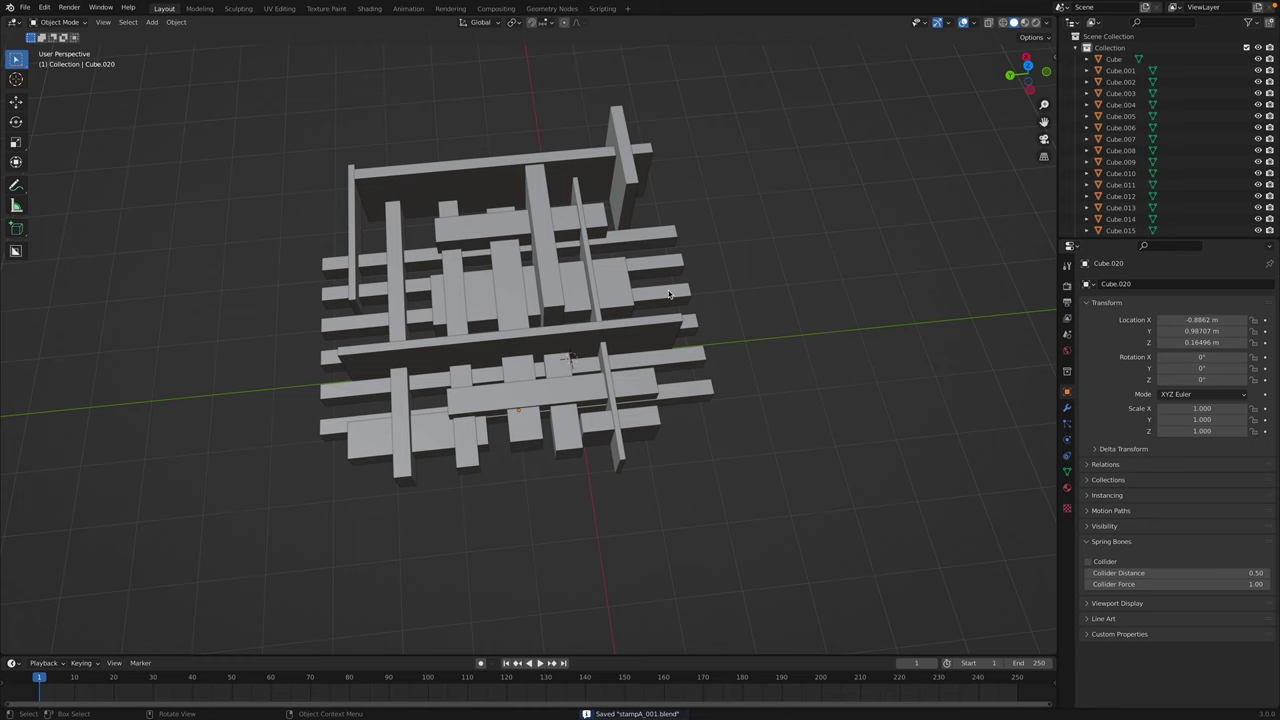
key("a")
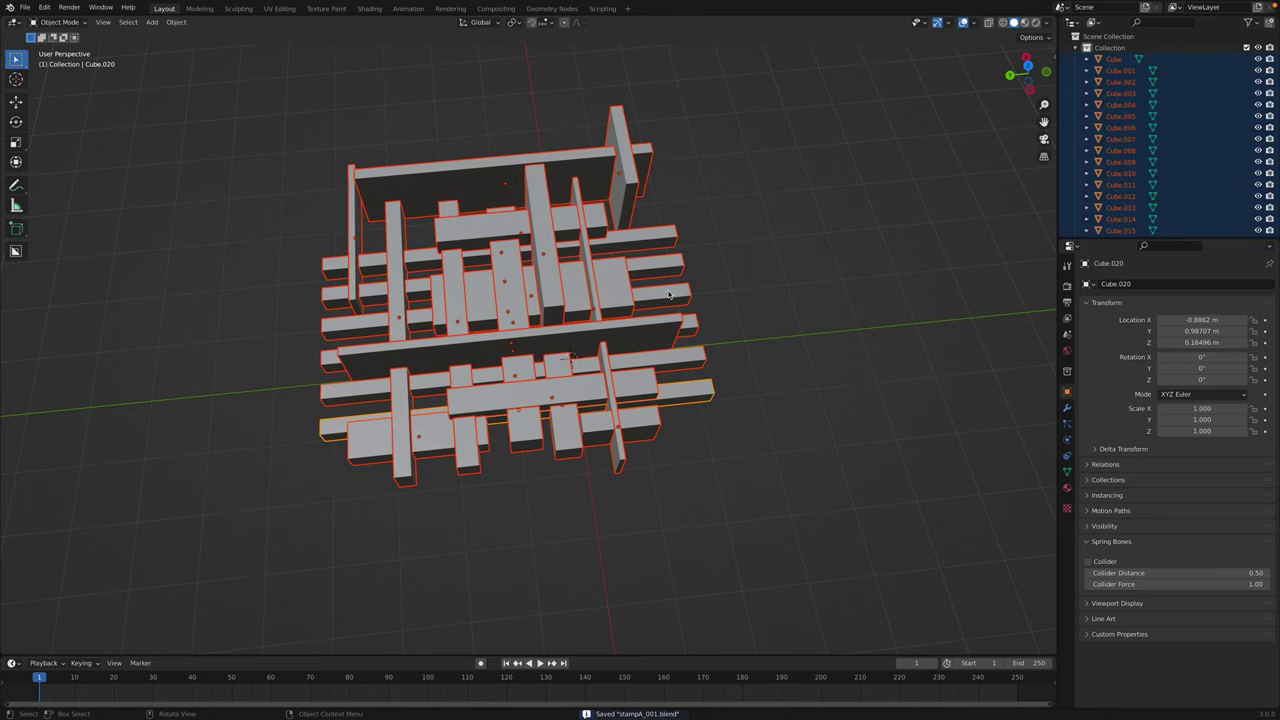
left_click(668, 295, "shift")
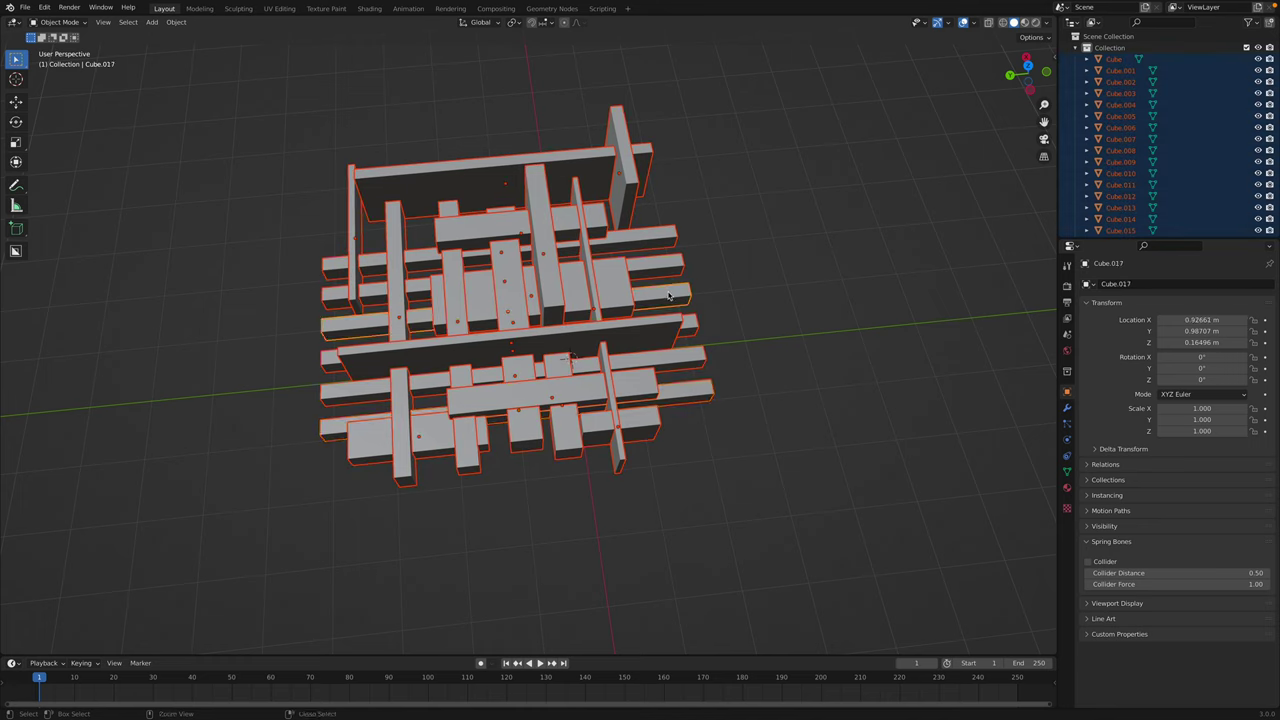
key("ctrl+j")
middle_click_drag(396, 86, 340, 62)
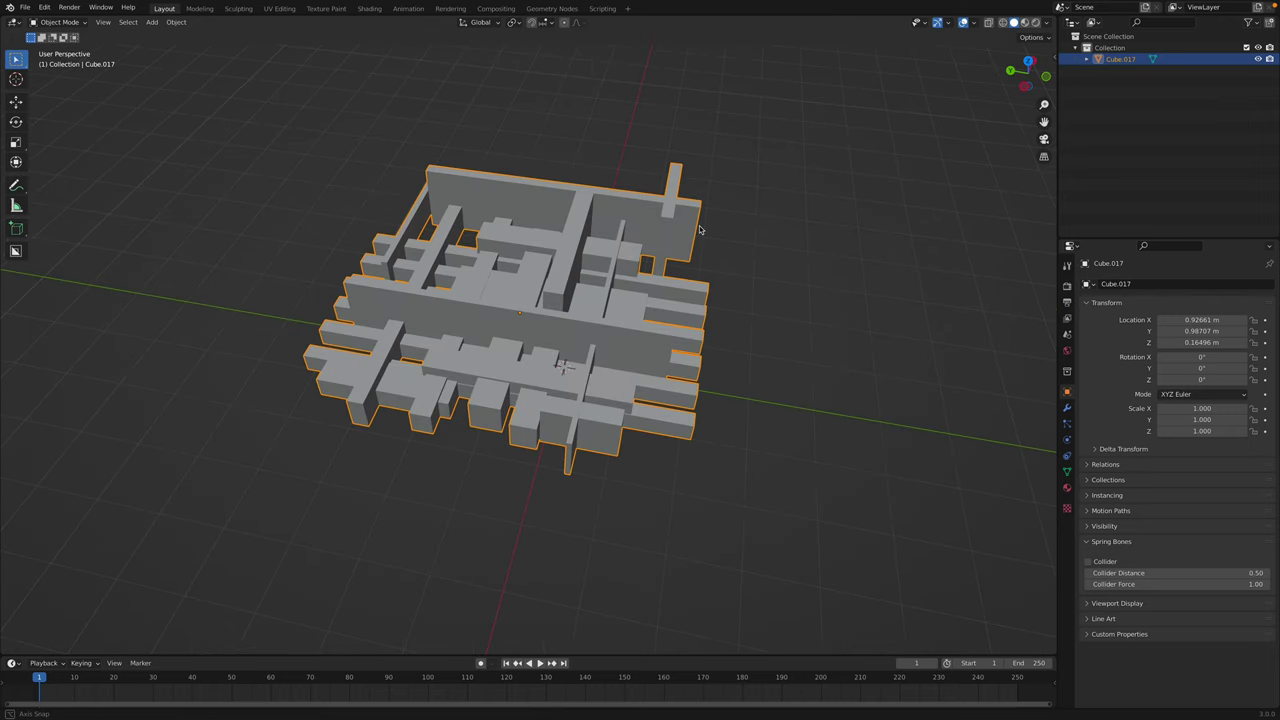
left_click(1030, 62)
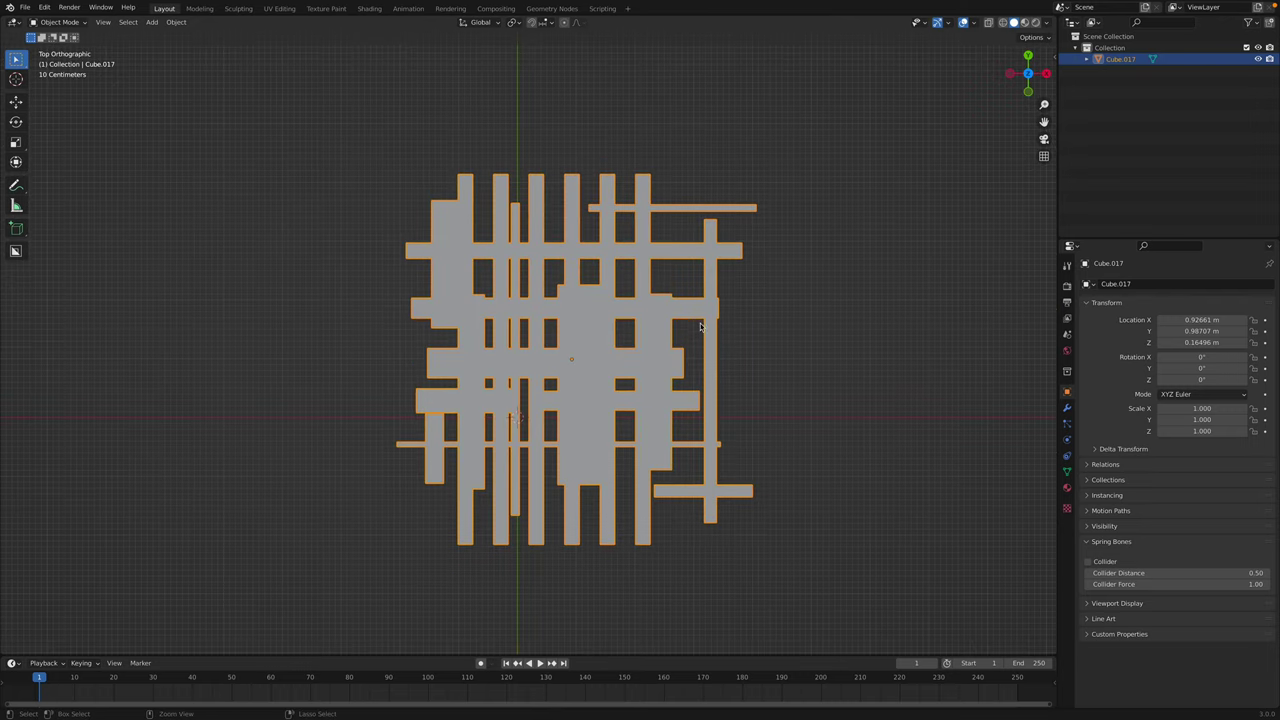
key("ctrl+s")
- Switch to the browser, examine the Tester mech height-map 4k (baked) product page, and return to Blender
key("alt+z")
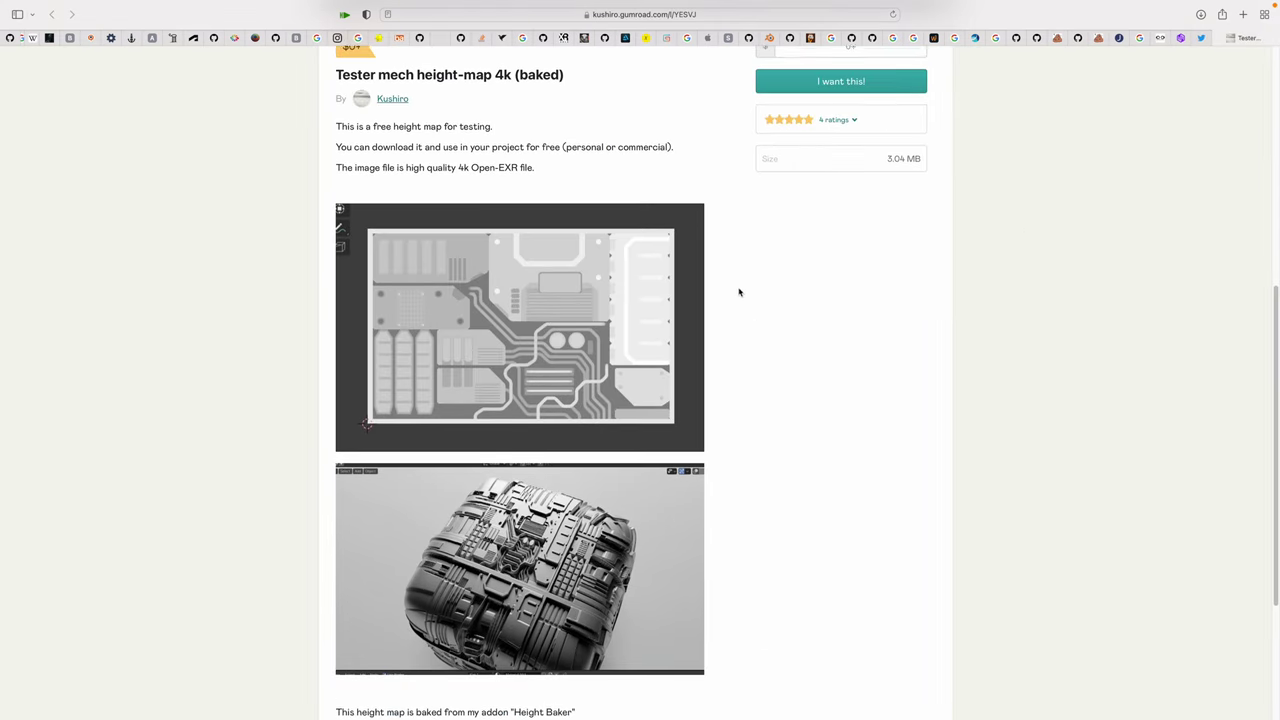
scroll(700, 280, "up", 5)
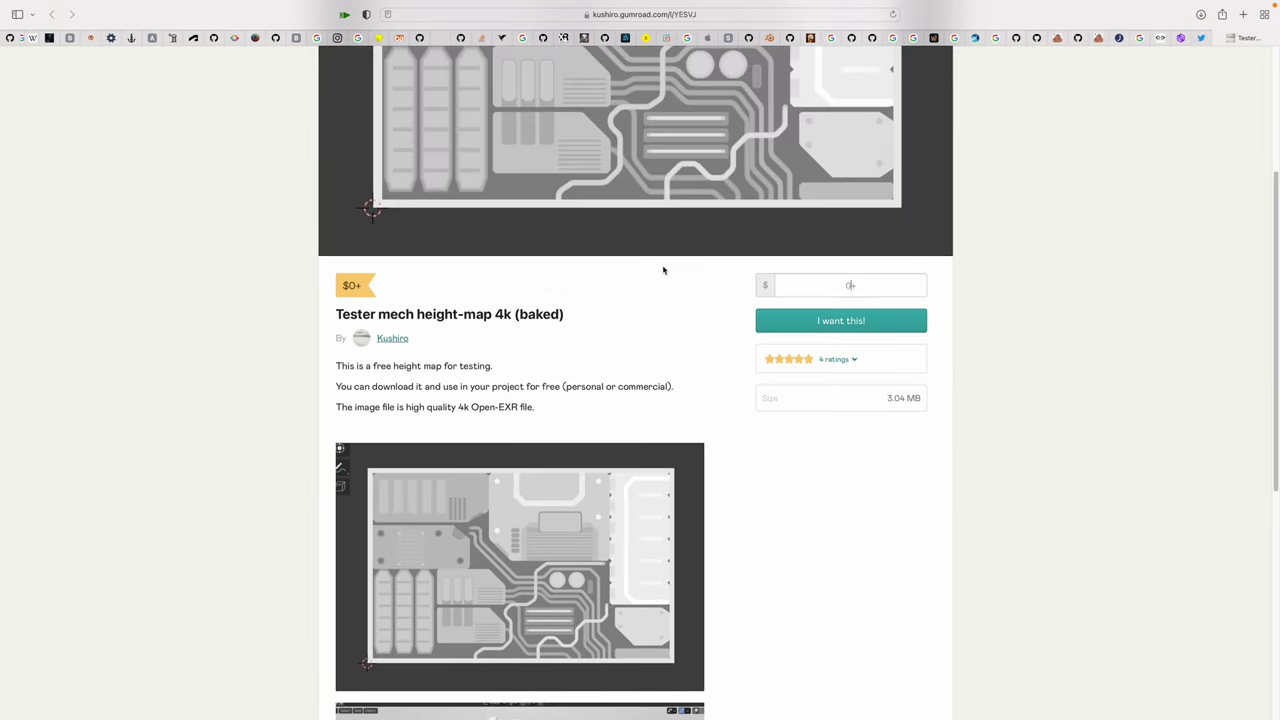
scroll(683, 272, "down", 2)
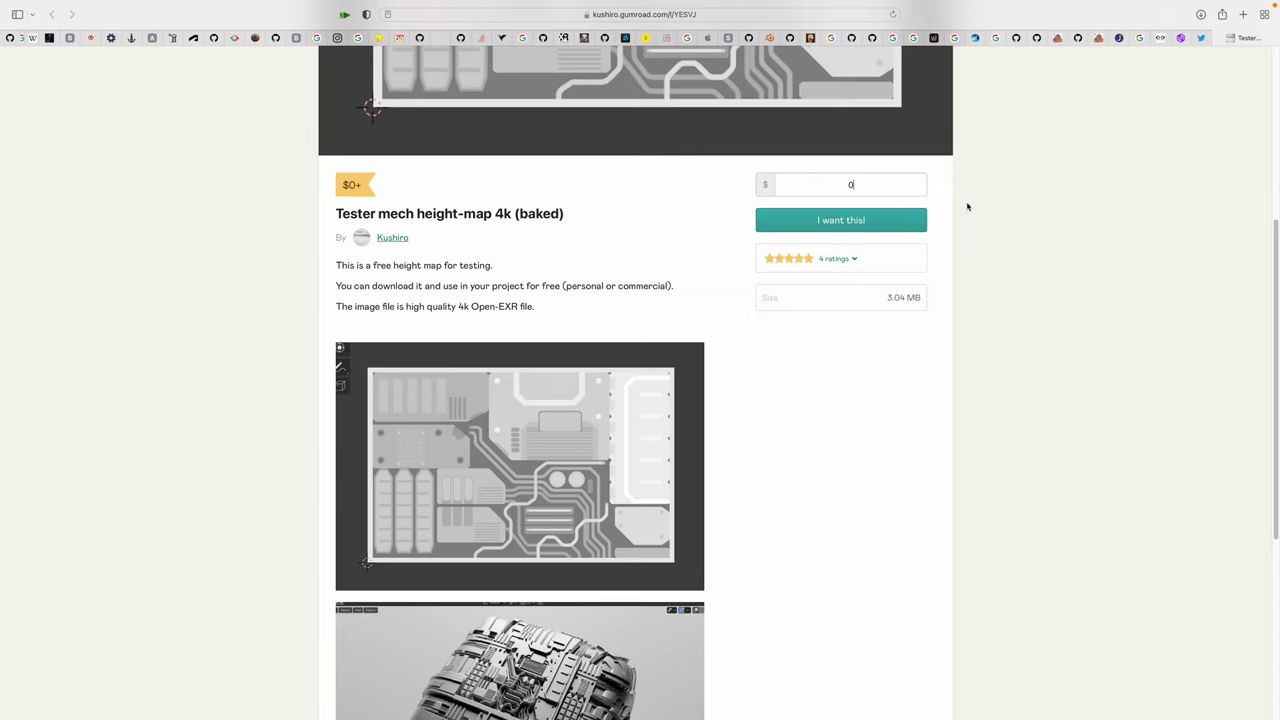
scroll(982, 237, "down", 2)
key("ctrl+Left")
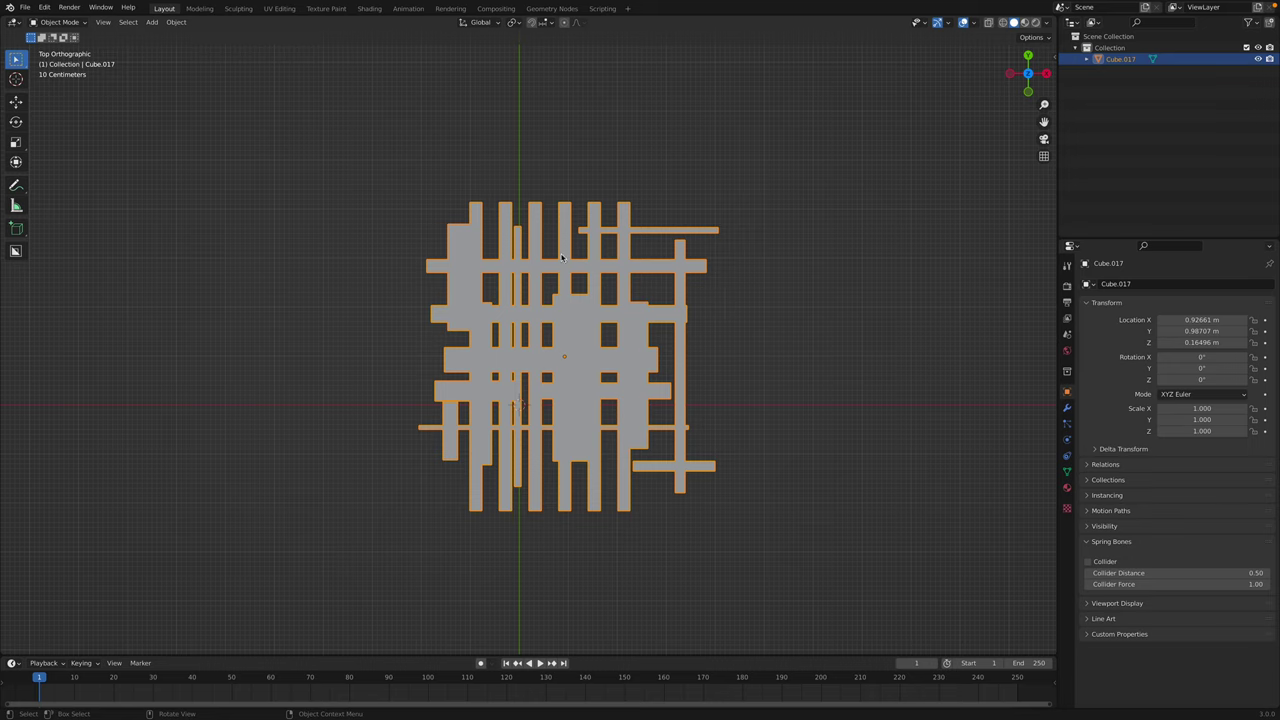
- Deselect the model and look up the Height Baker add-on's details in the preferences
left_click(188, 241)
left_click(44, 7)
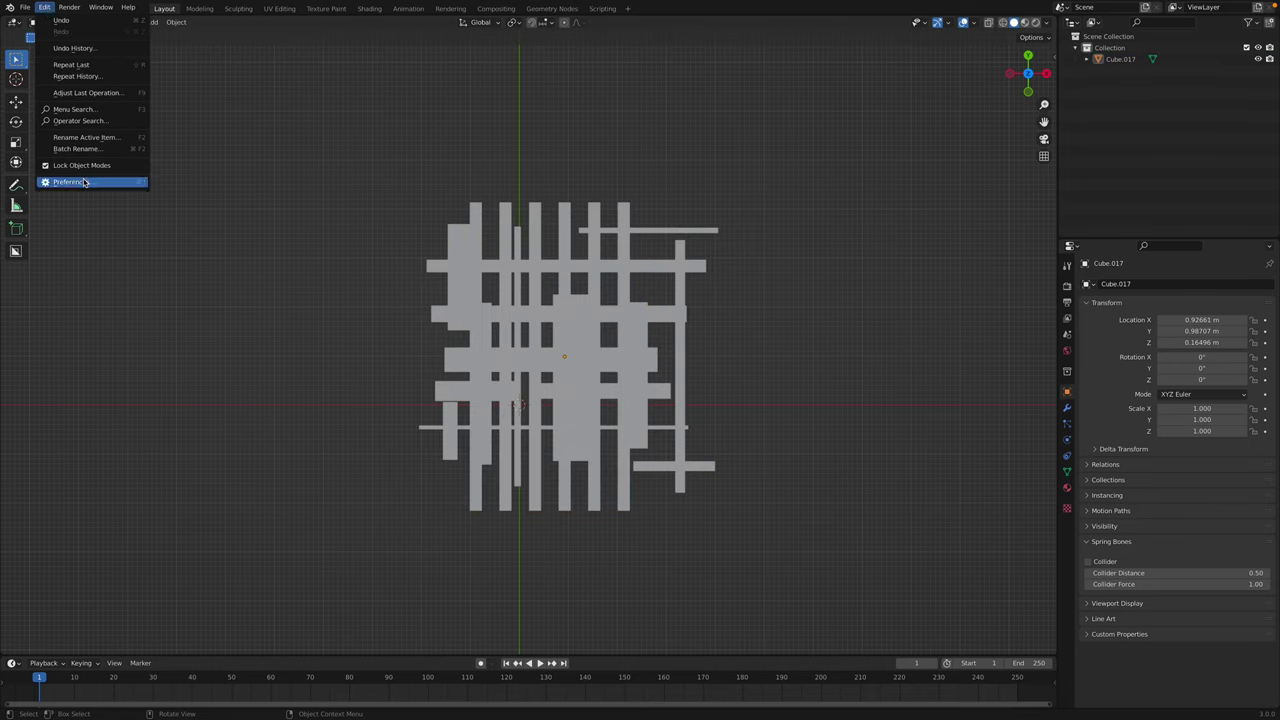
left_click(90, 180)
left_click(329, 70)
type("heigh")
left_click(124, 90)
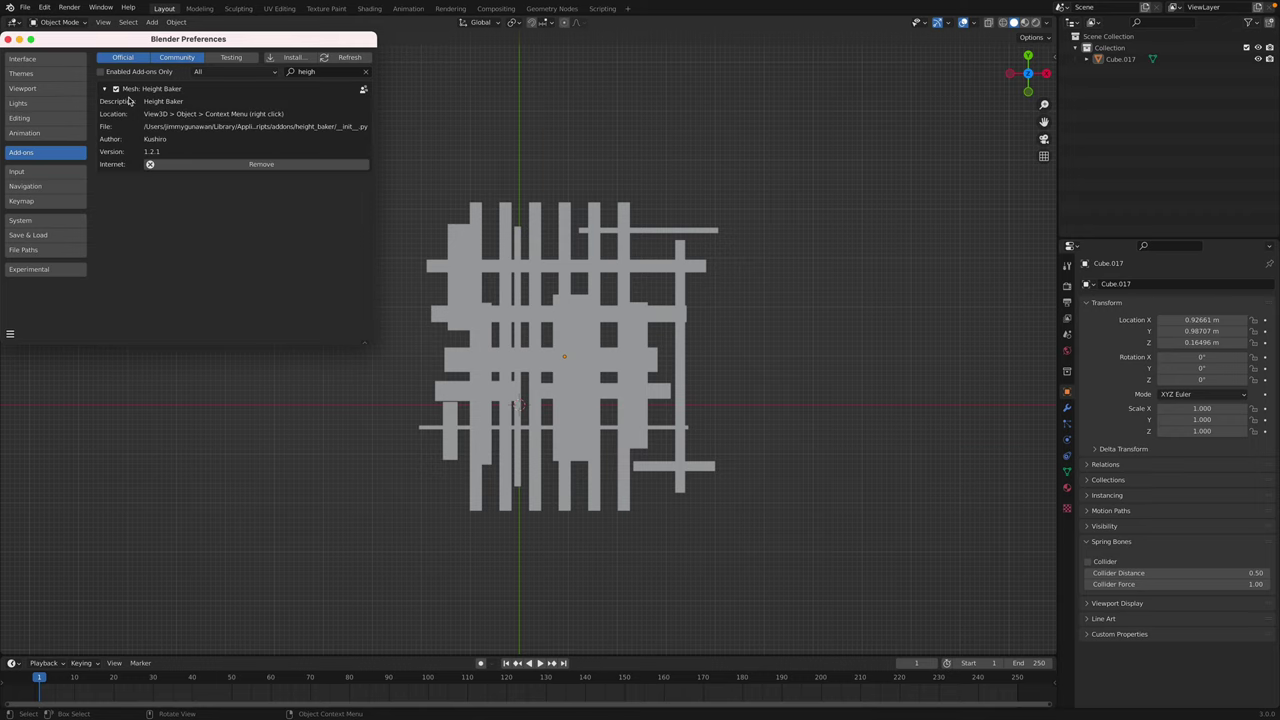
left_click(9, 39)
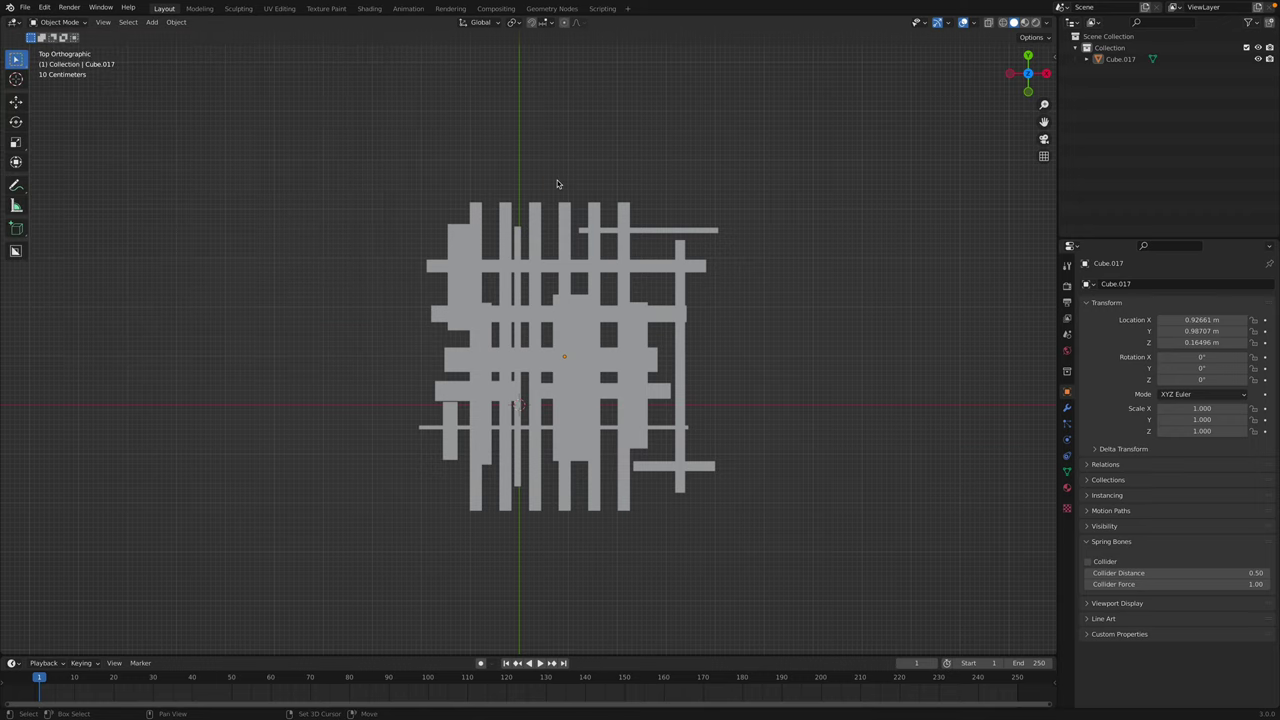
- Run Height Baker on the joined box model and set its output file name to stampA on the Desktop
left_click(569, 268)
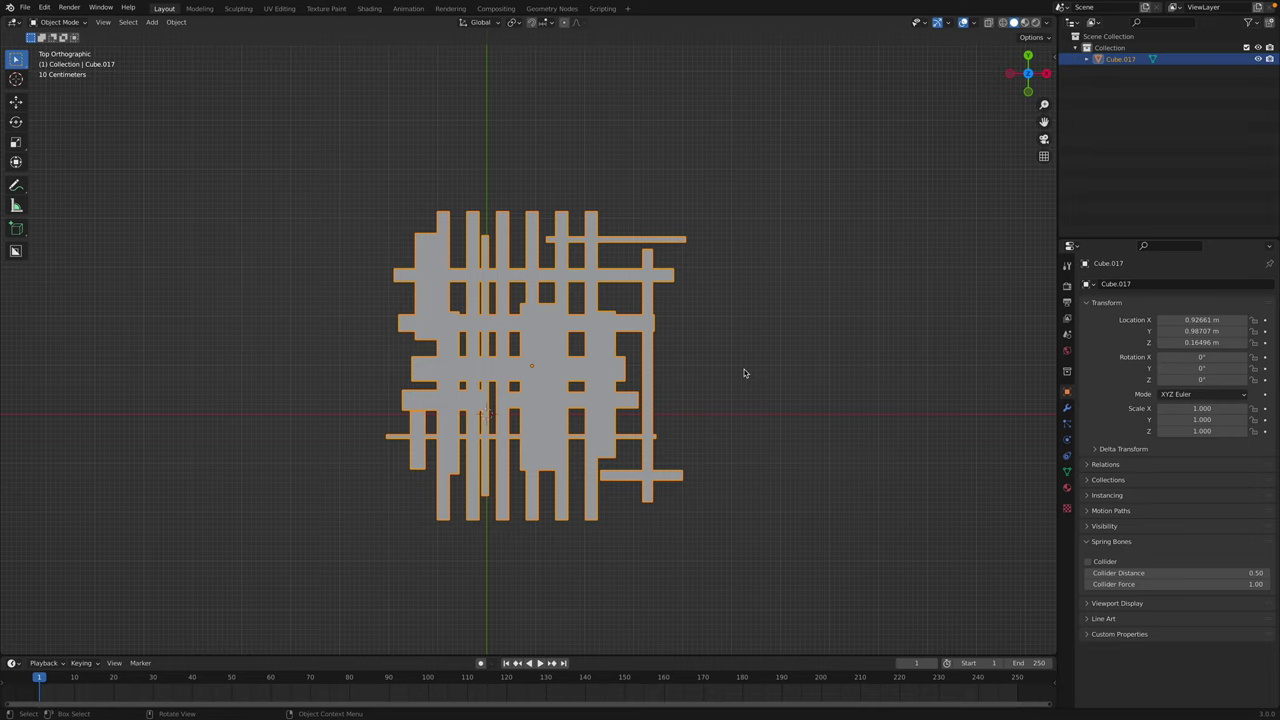
key("F3")
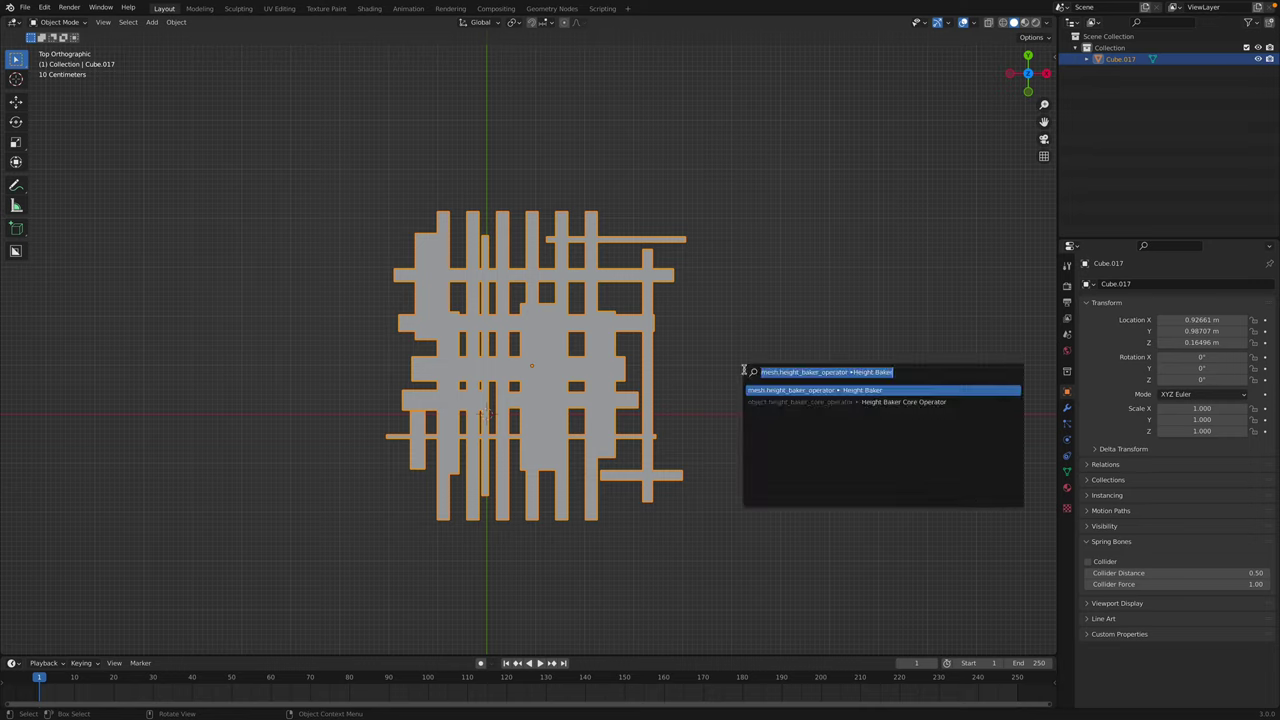
left_click(872, 390)
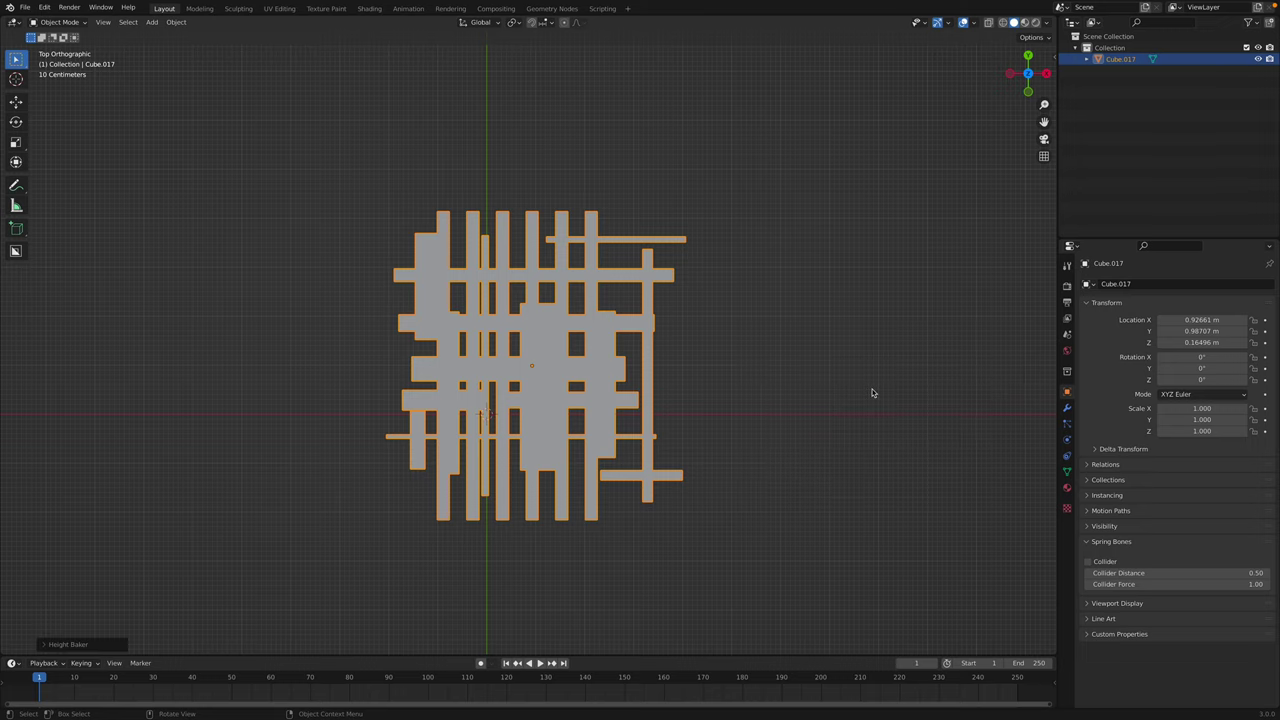
left_click(48, 645)
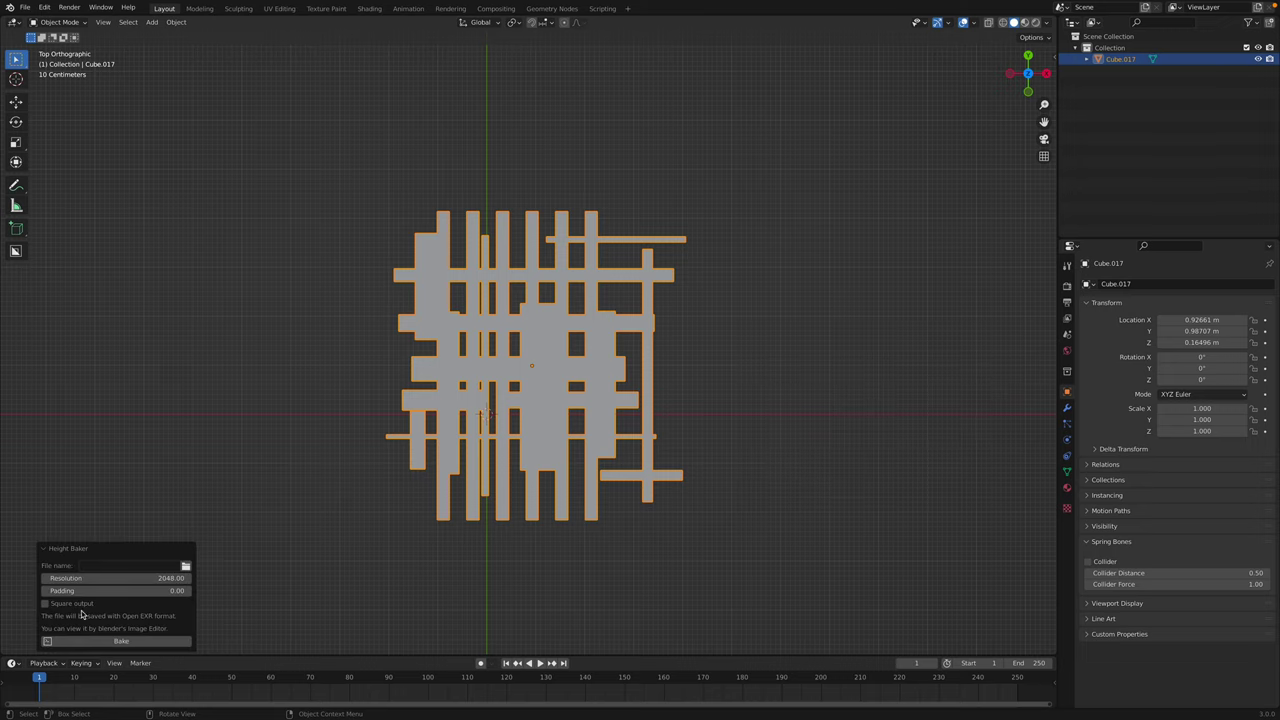
left_click(185, 567)
type("s")
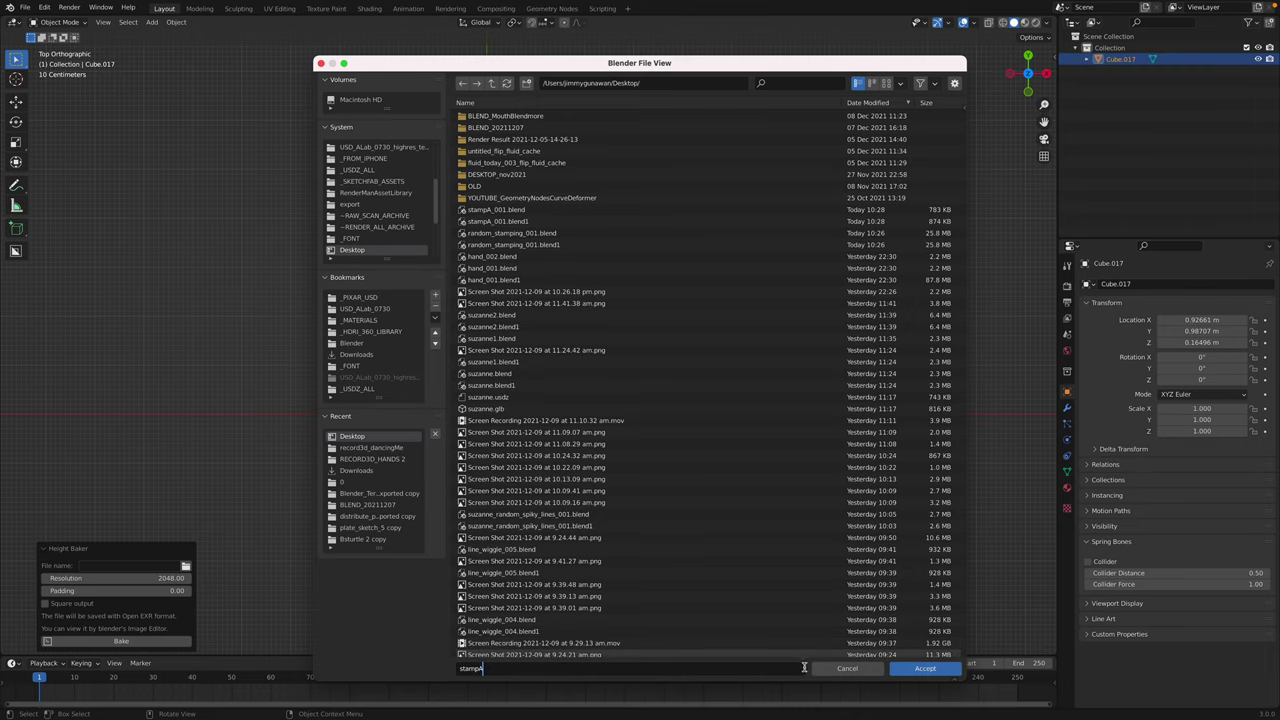
type("tampA")
left_click(922, 669)
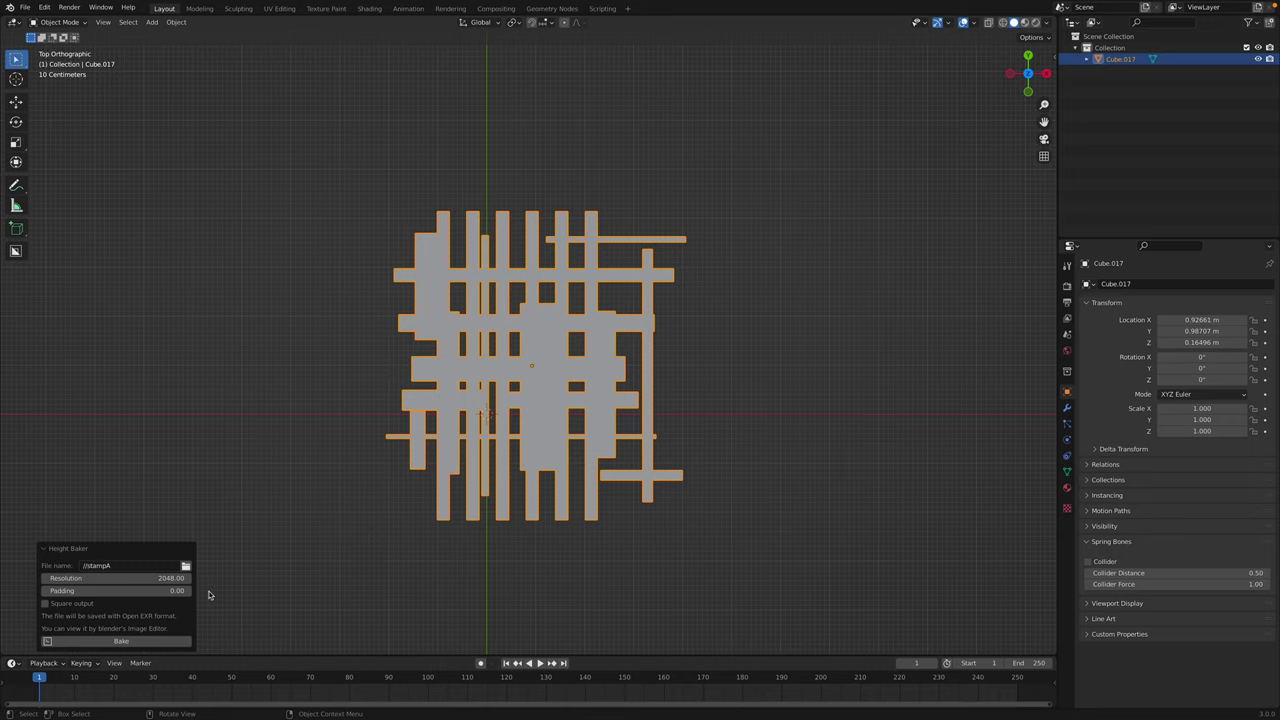
- Enable square output for the height bake and bake the height map
left_click(75, 607)
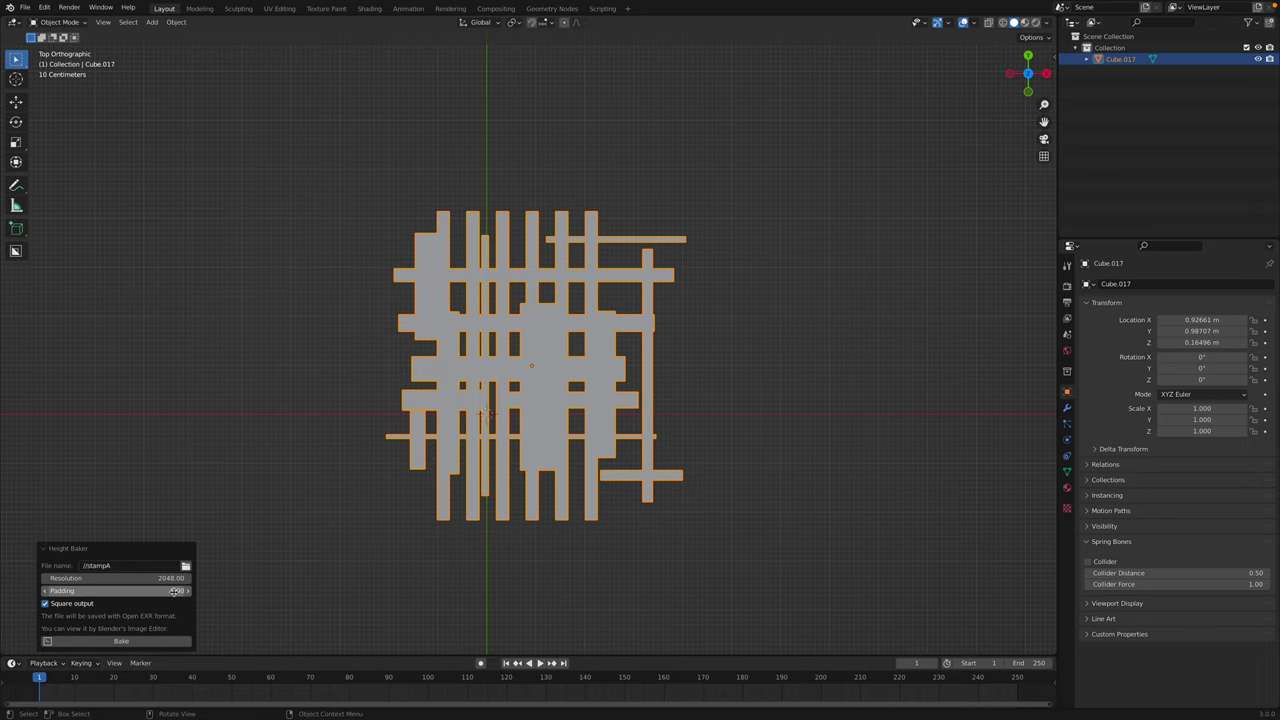
left_click(131, 641)
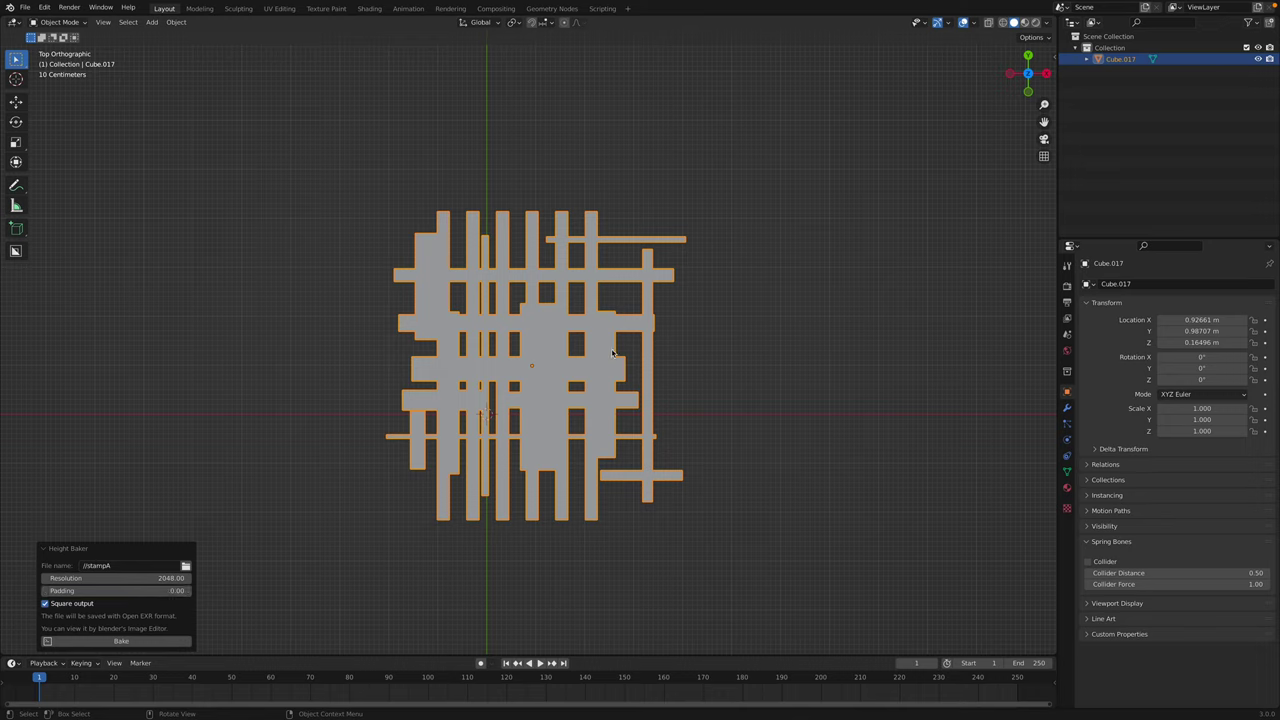
middle_click_drag(663, 404, 660, 330)
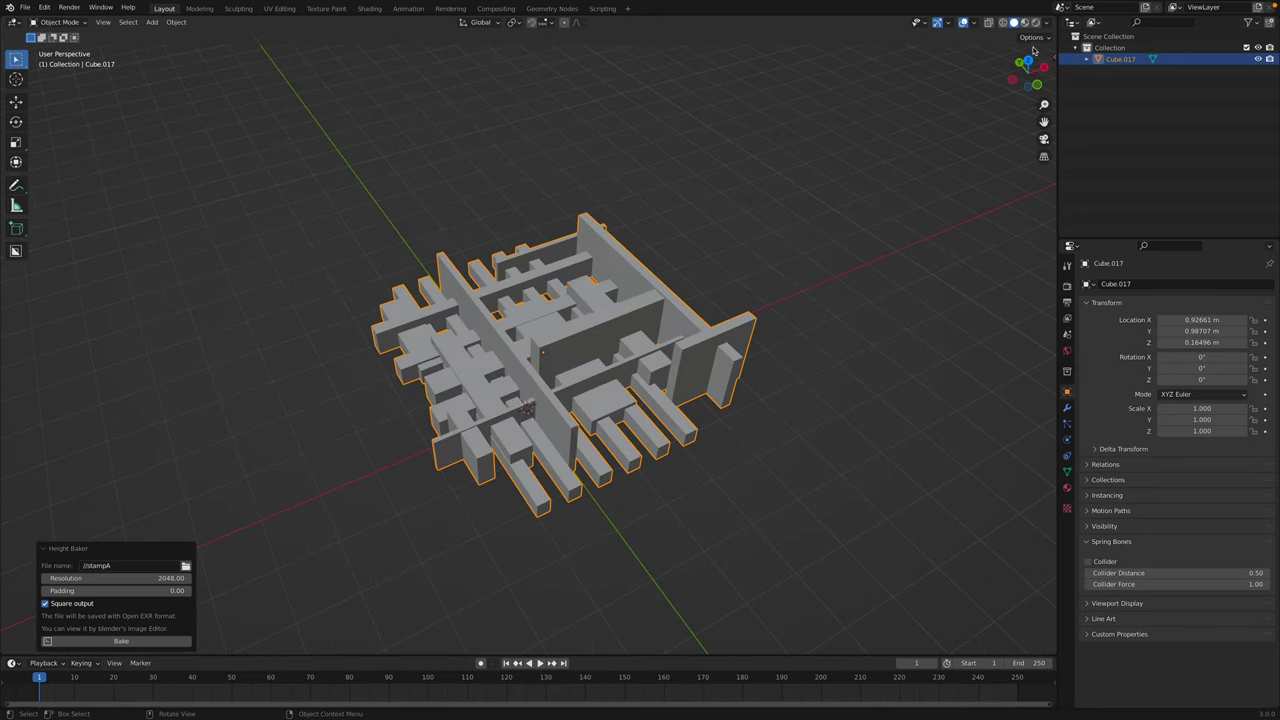
- Switch to the desktop and preview the baked stampA.exr image
key("ctrl+Left")
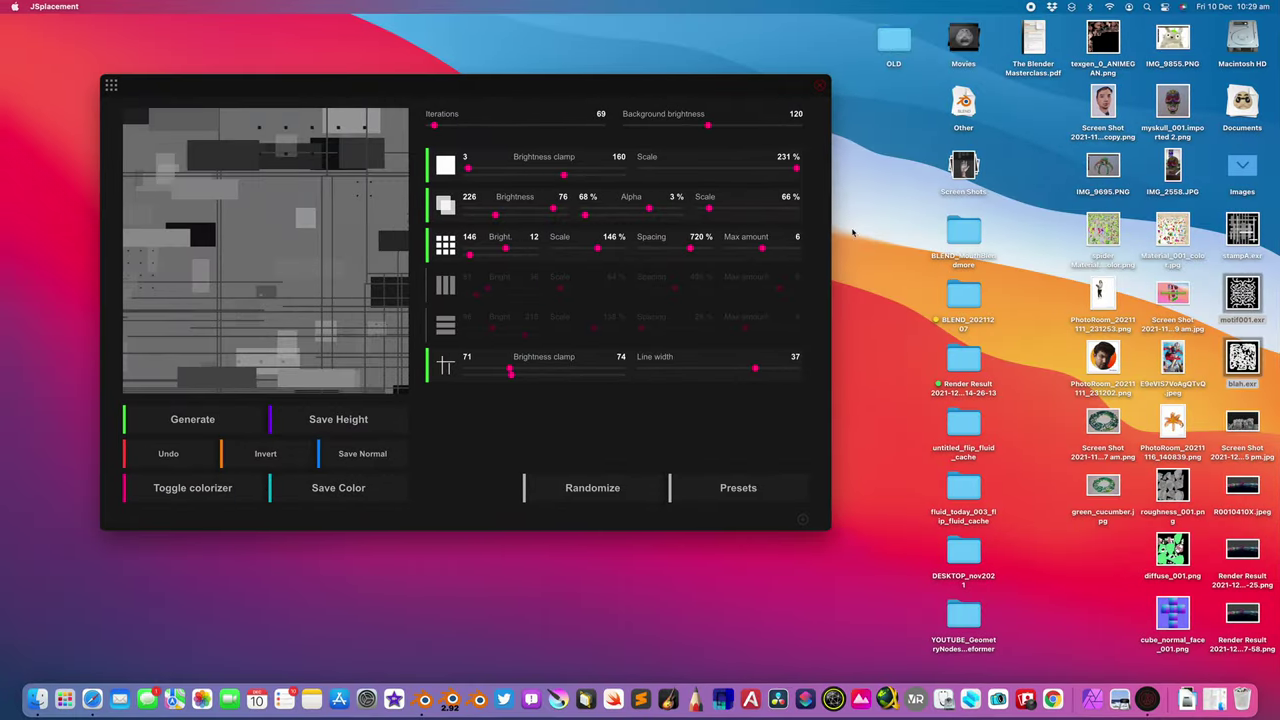
left_click(1241, 229)
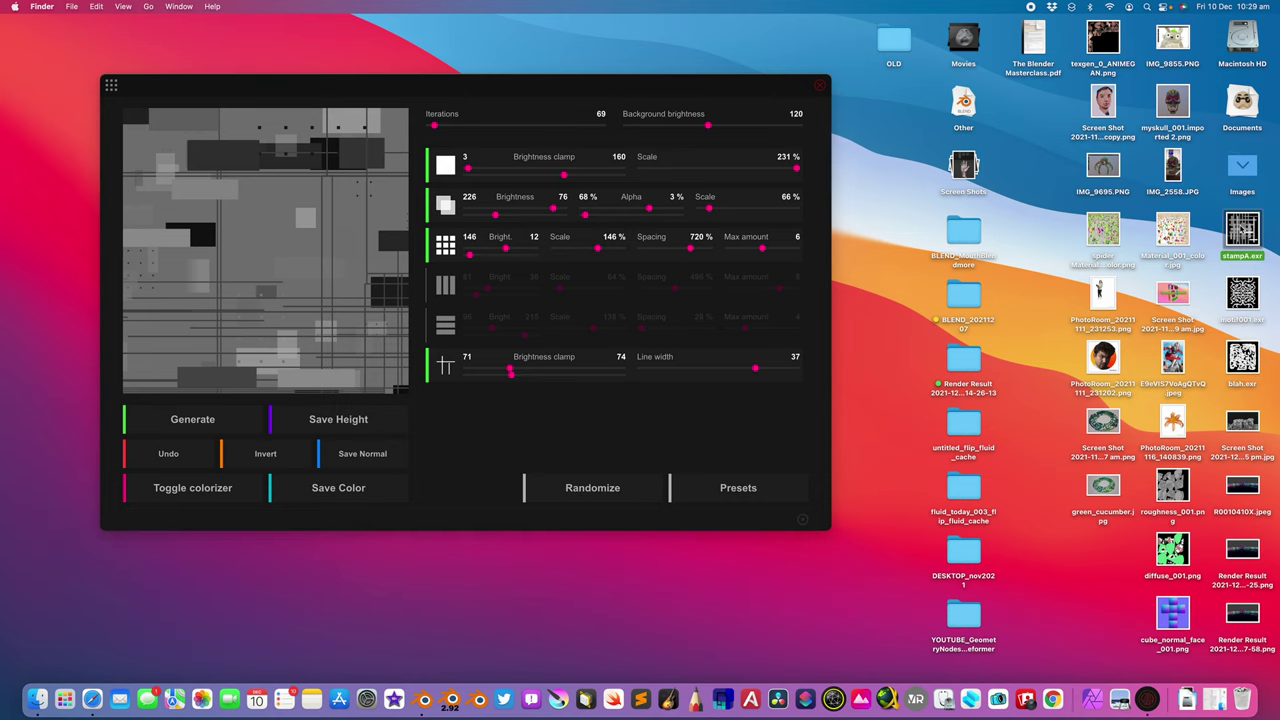
key("space")
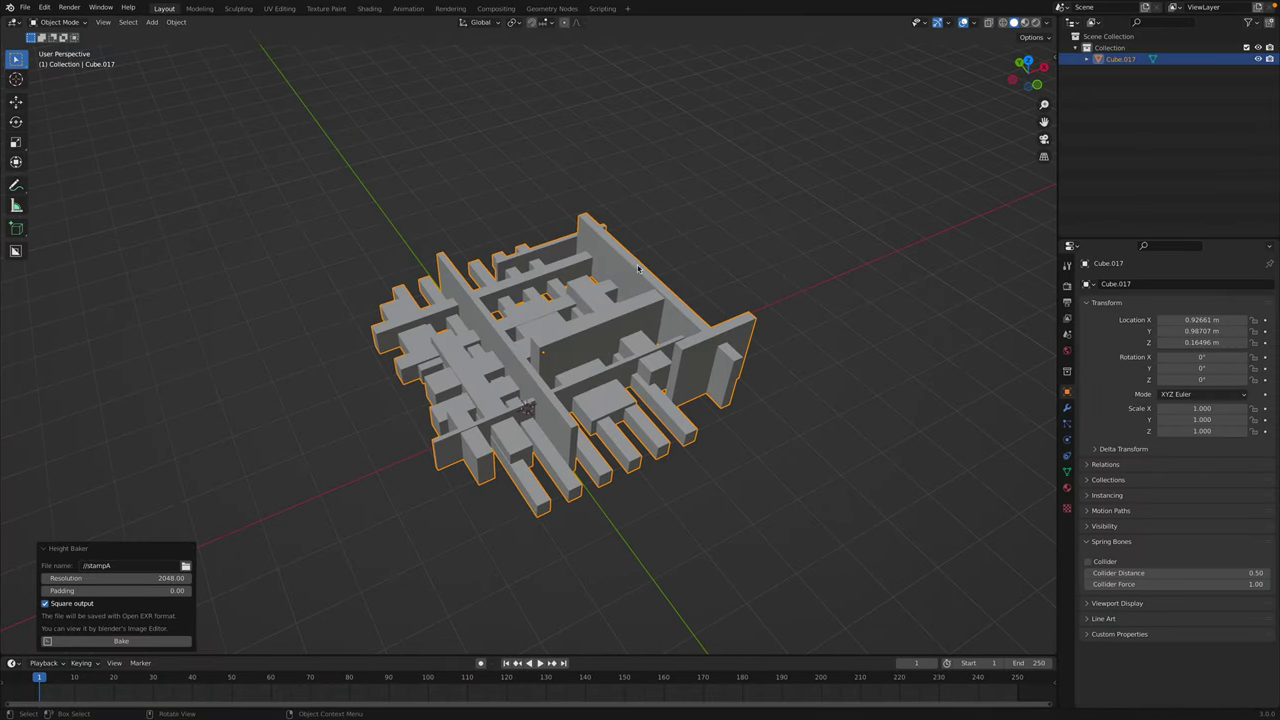
- Return to Blender, save the stamp file with nothing selected, and start a new General file
left_click(686, 206)
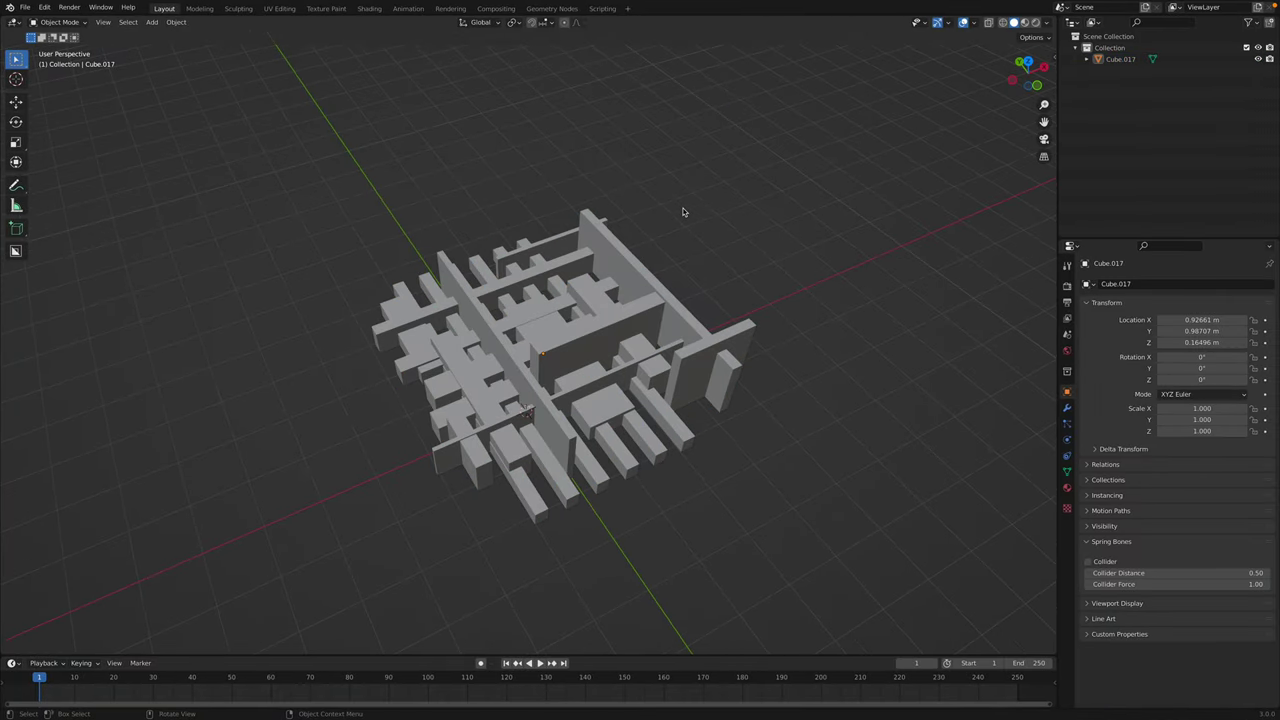
key("ctrl+s")
left_click(25, 7)
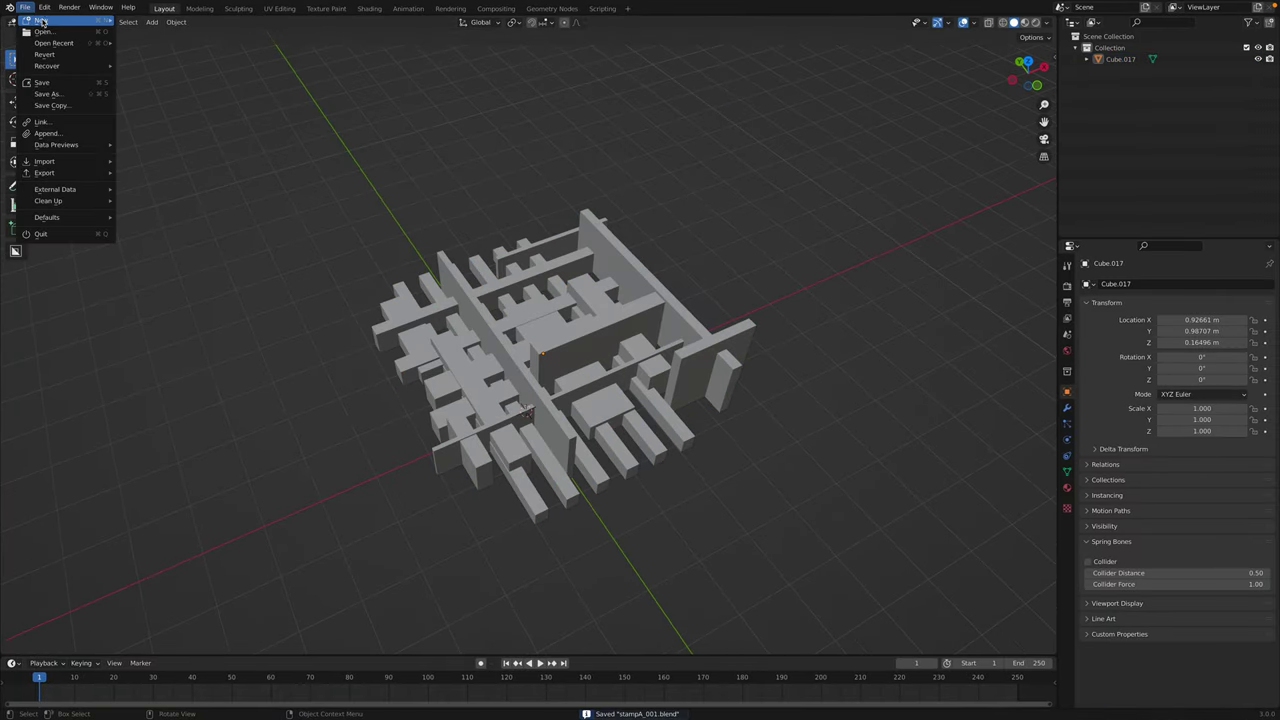
mouse_move(90, 20)
left_click(145, 20)
- Delete the default camera, cube and light from the new scene
key("a")
key("x")
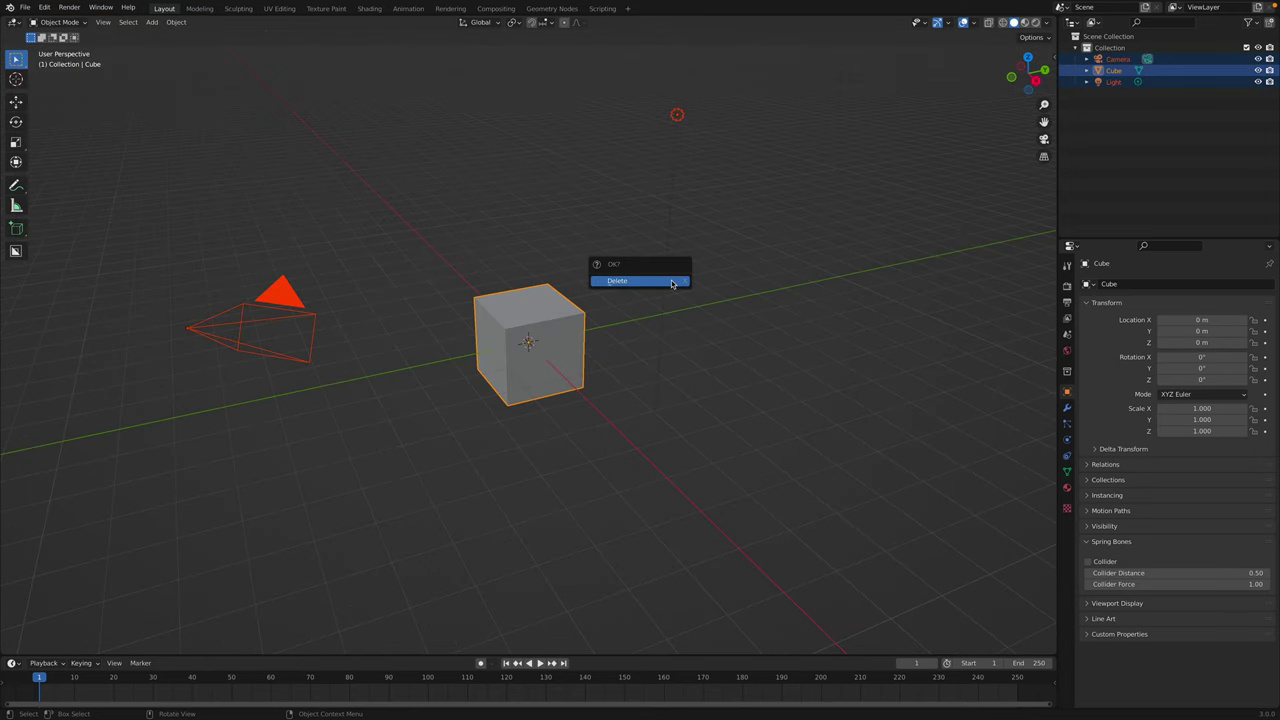
left_click(671, 280)
left_click(25, 7)
mouse_move(33, 22)
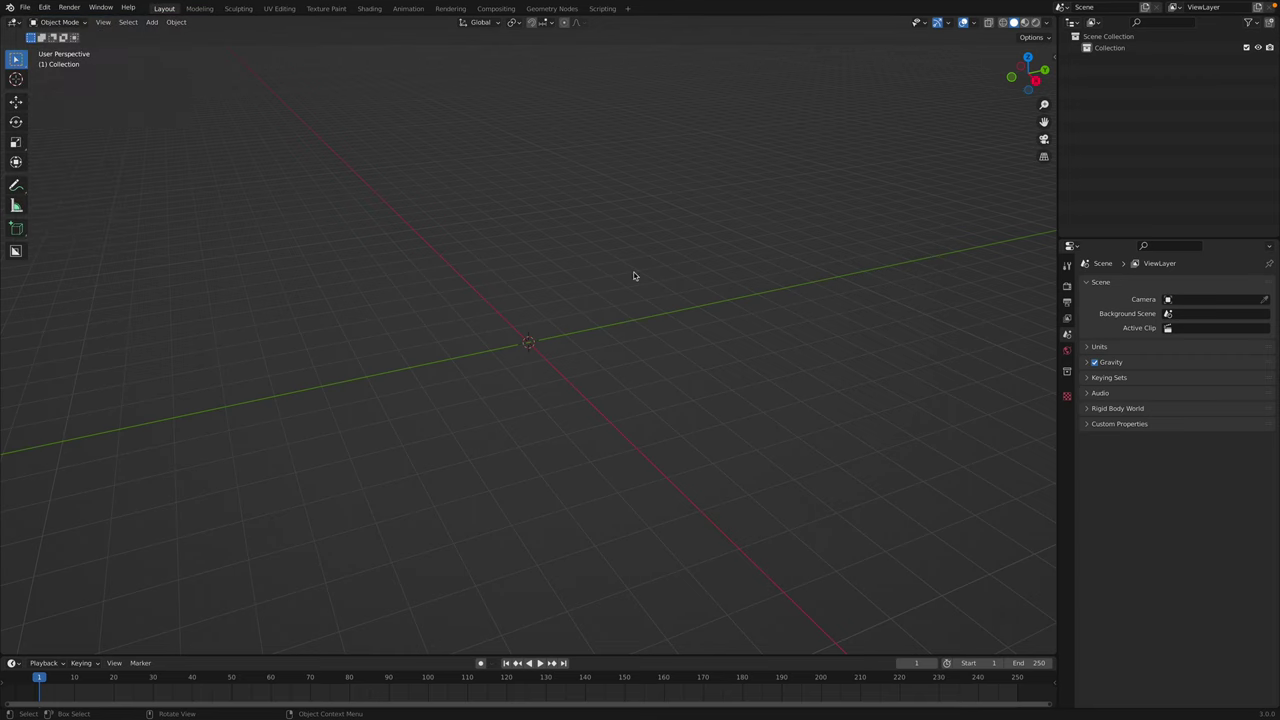
- Add a monkey mesh at the world origin
key("shift+a")
mouse_move(620, 288)
left_click(673, 393)
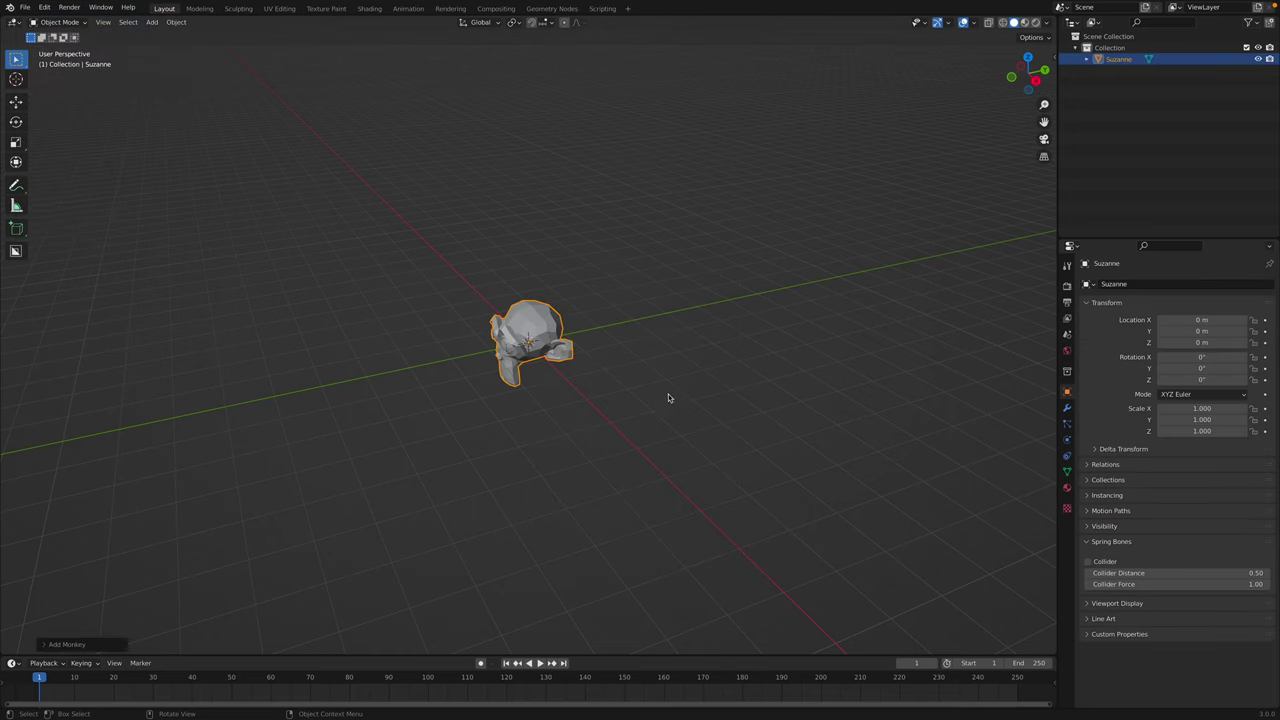
middle_click_drag(571, 370, 622, 330)
scroll(630, 335, "up", 2)
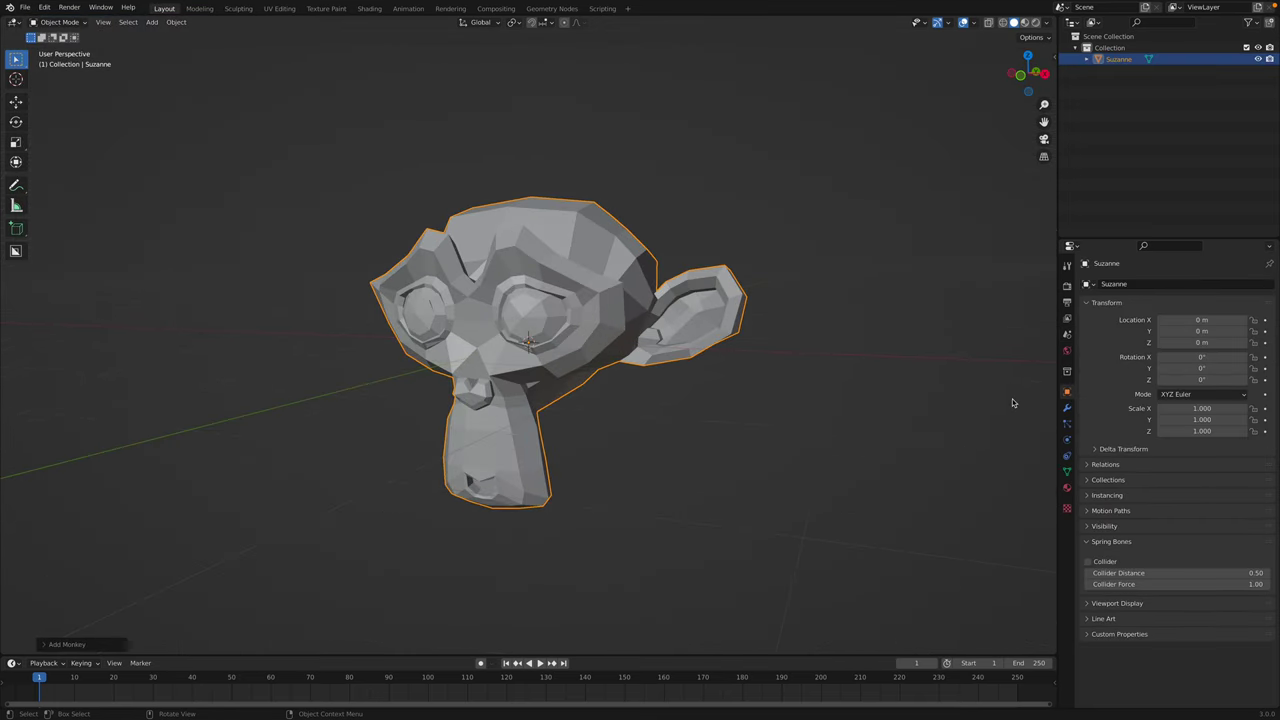
- Add a Subdivision modifier to the monkey with a viewport level of 3
left_click(1068, 411)
middle_click_drag(843, 338, 838, 371)
left_click(560, 302)
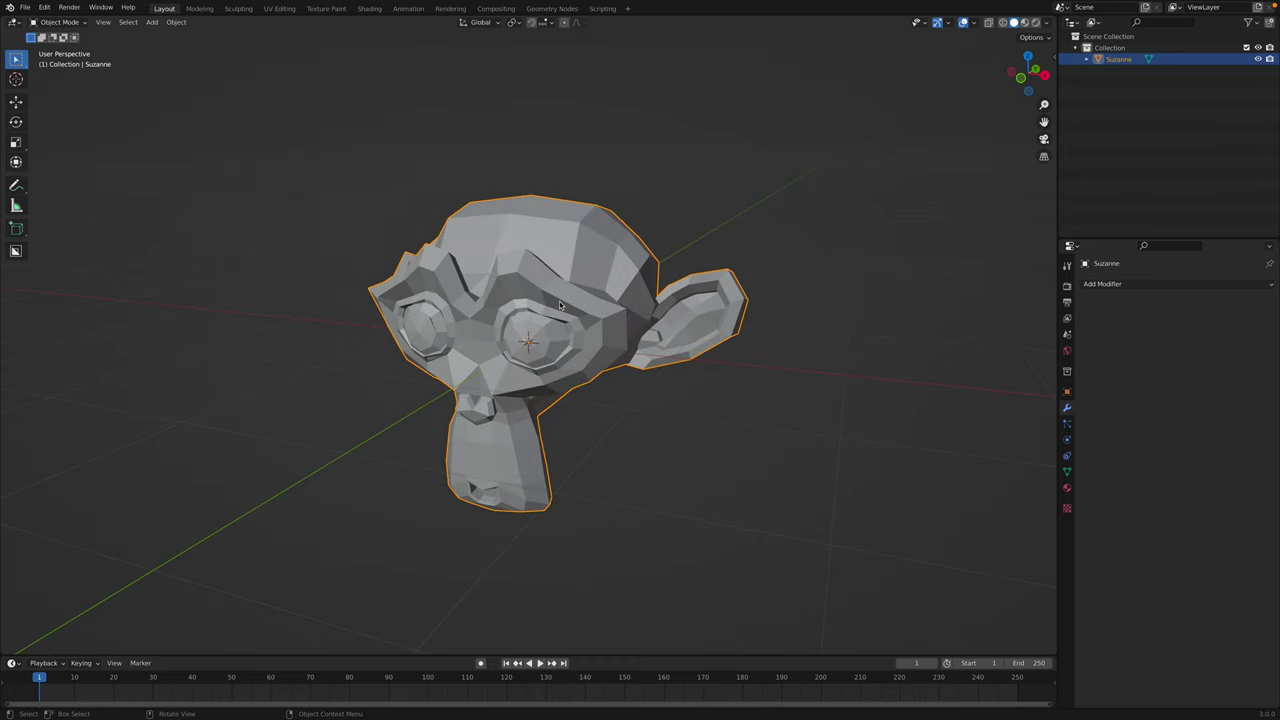
scroll(706, 324, "up", 2)
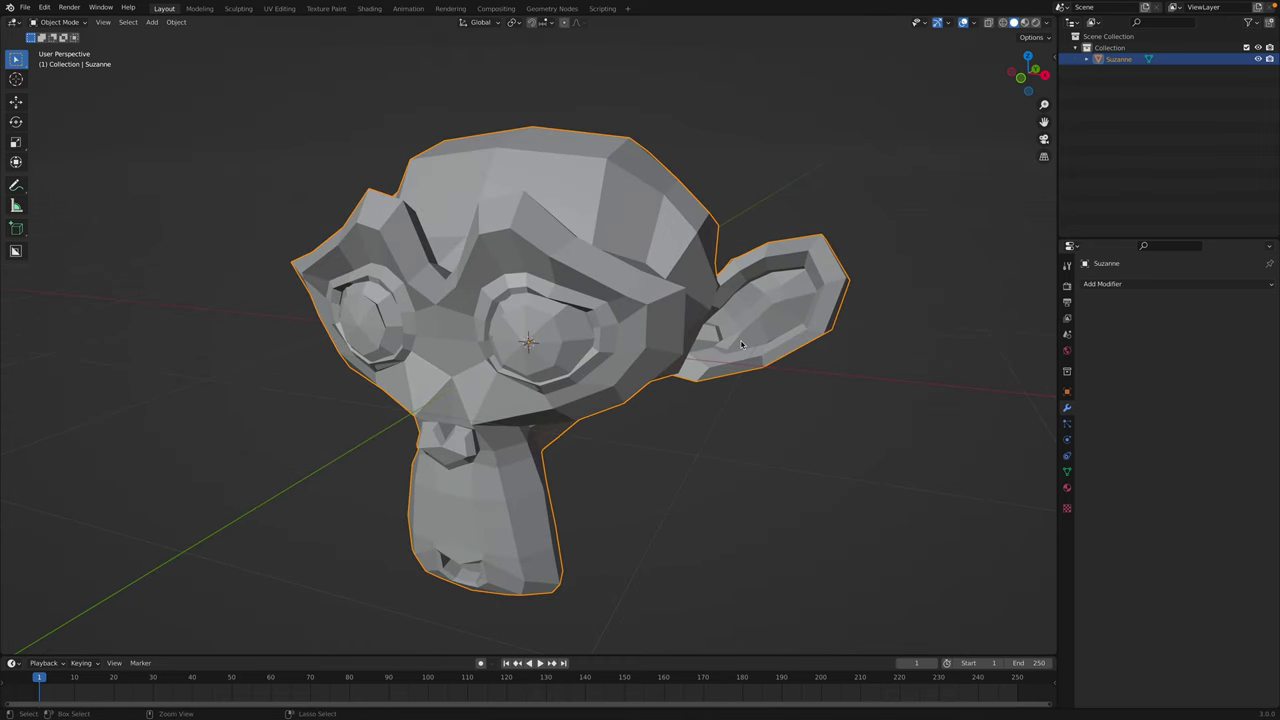
key("ctrl+3")
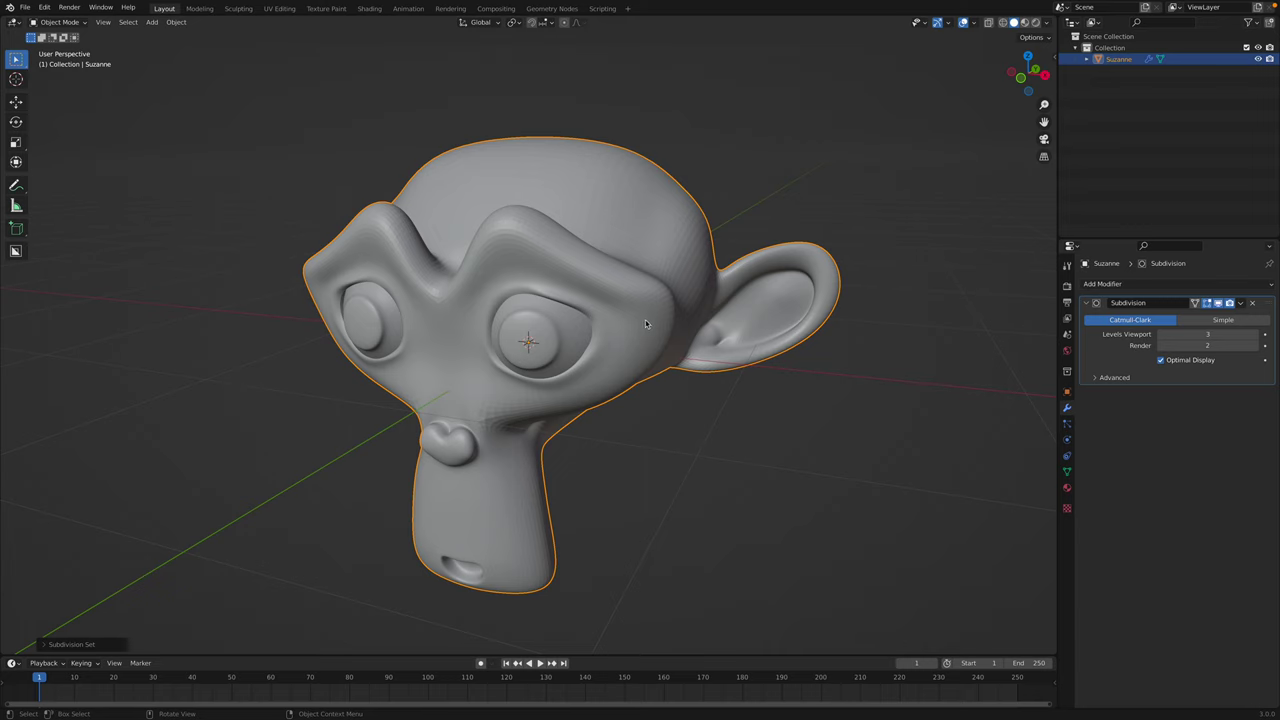
key("ctrl+a")
right_click(687, 285)
left_click(687, 285)
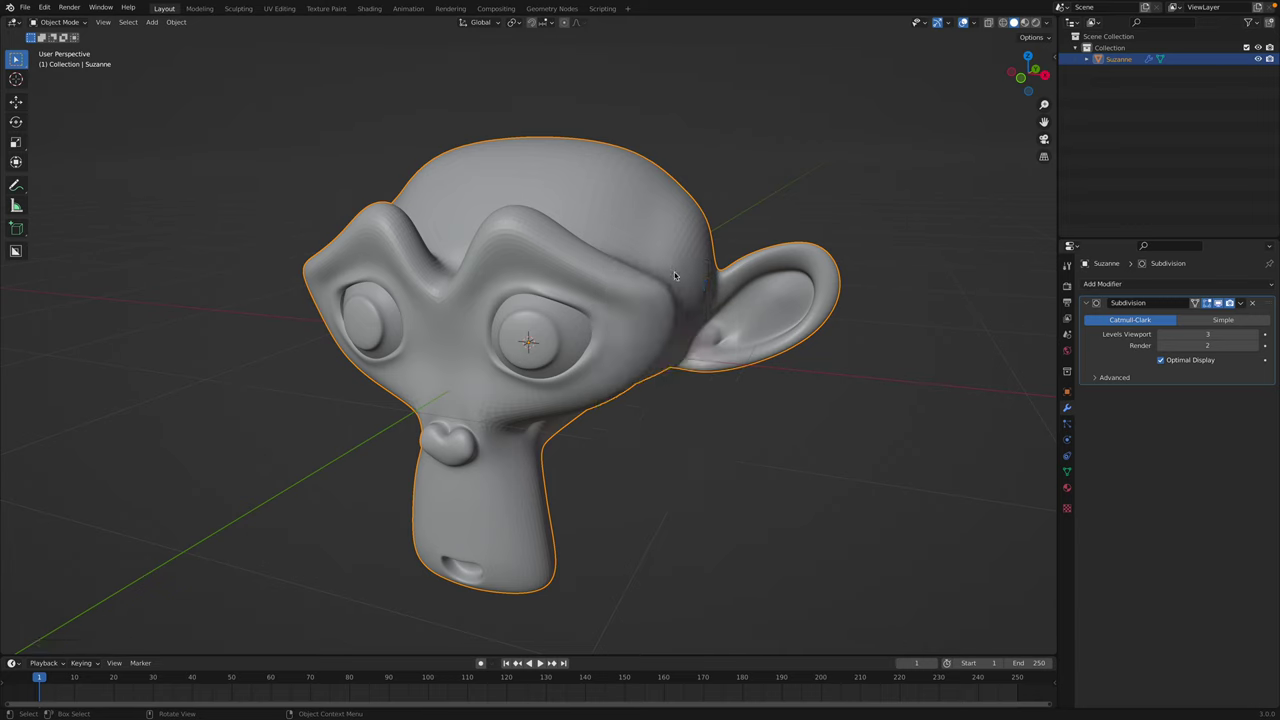
- Add a voxel Remesh modifier to the monkey and set its voxel size to 0.01 m
left_click(1200, 284)
left_click(1055, 446)
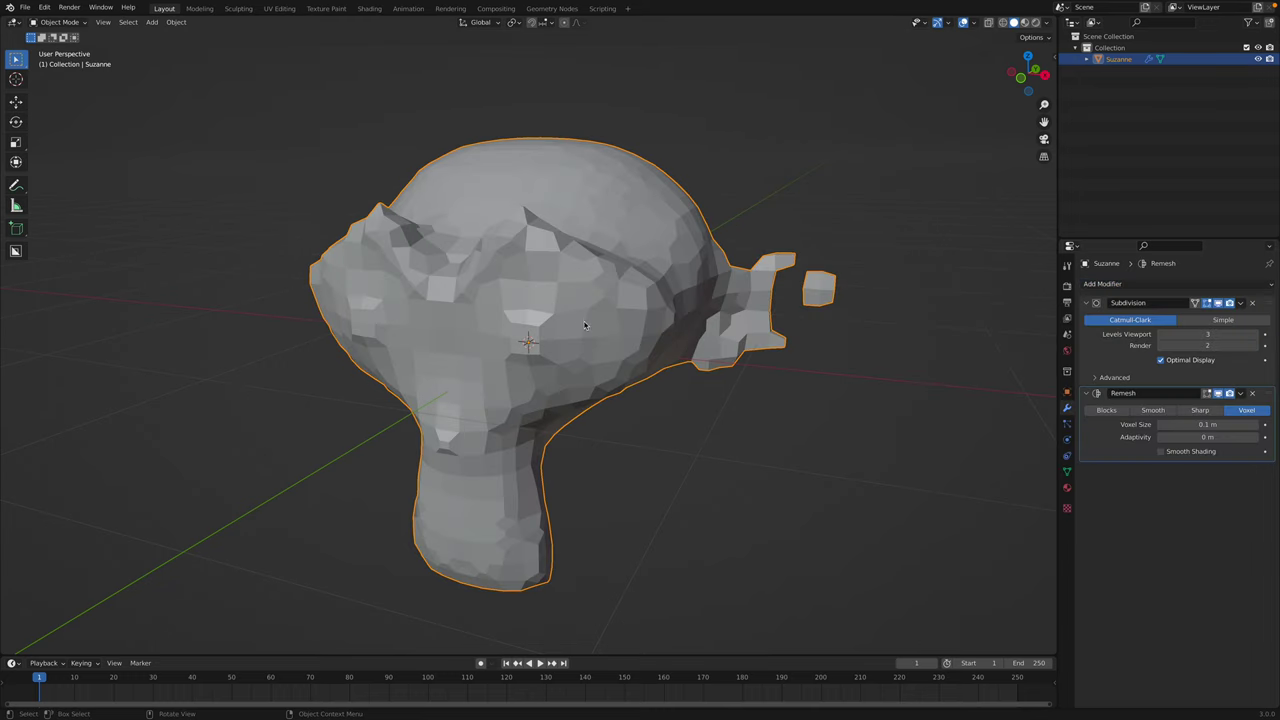
double_click(1192, 424)
type("0.")
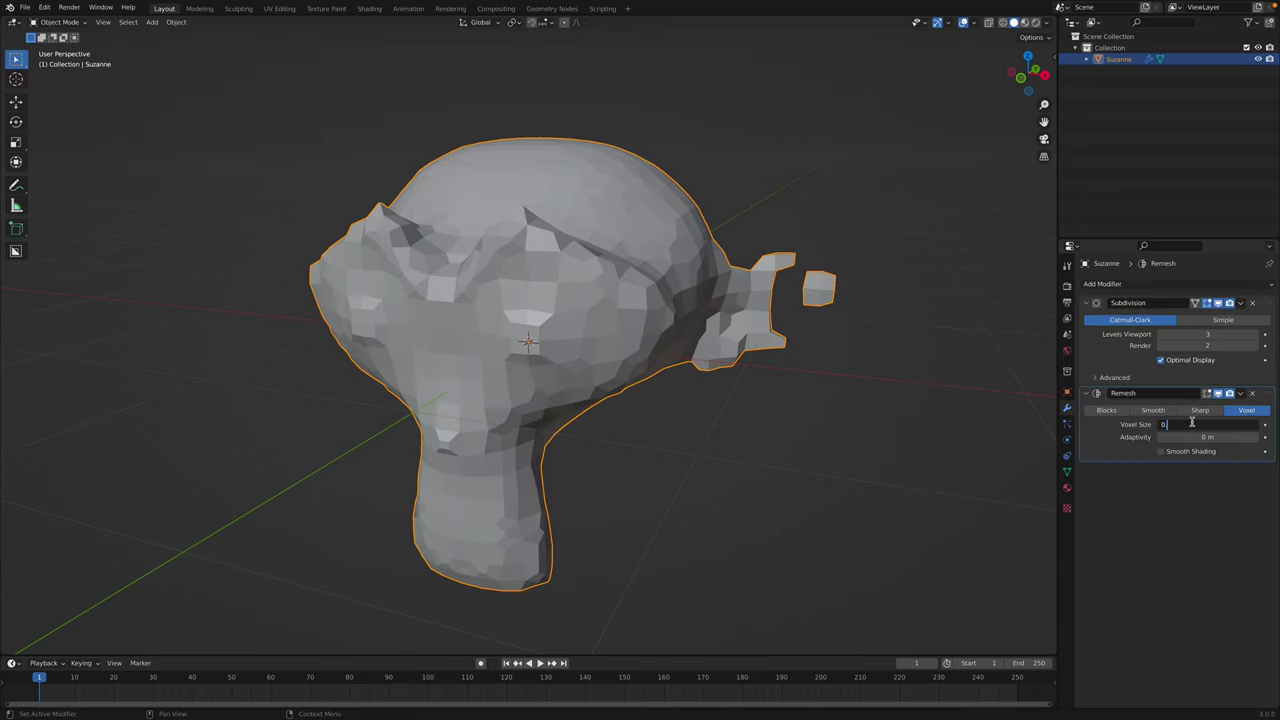
type("01")
key("Return")
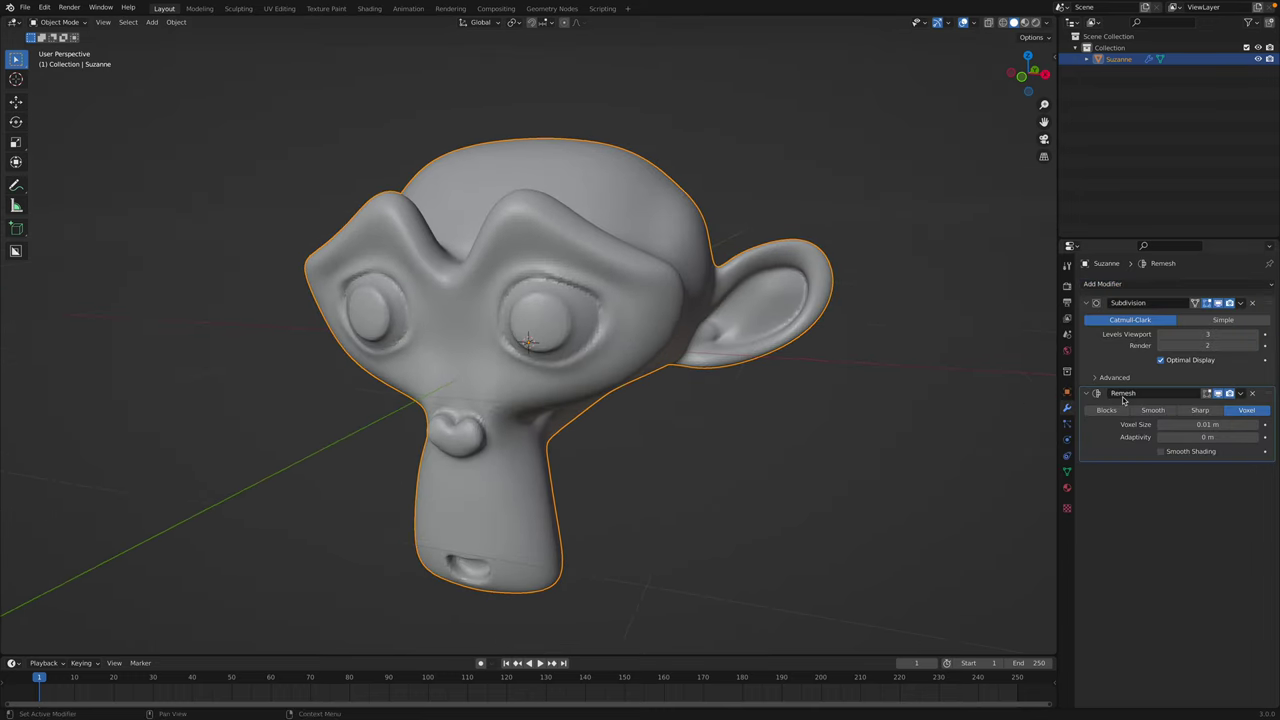
- Apply the Subdivision and Remesh modifiers to the monkey
key("ctrl+a")
key("ctrl+a")
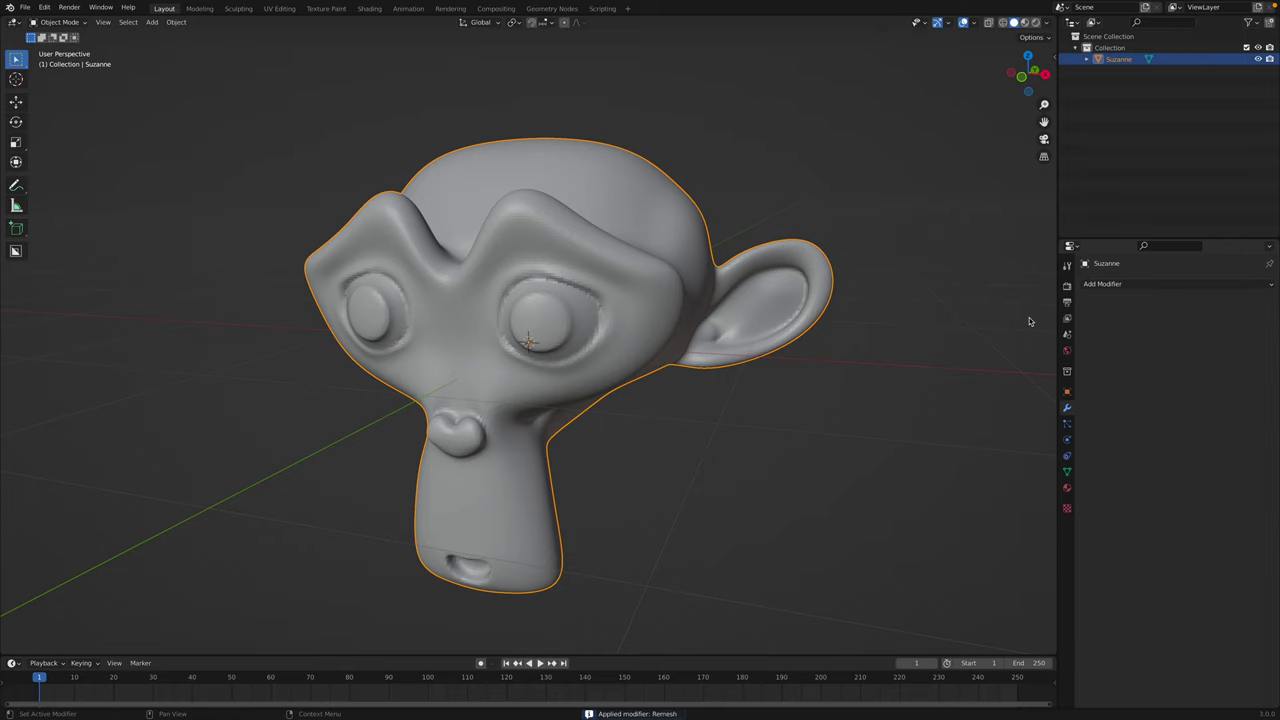
middle_click_drag(713, 343, 580, 250)
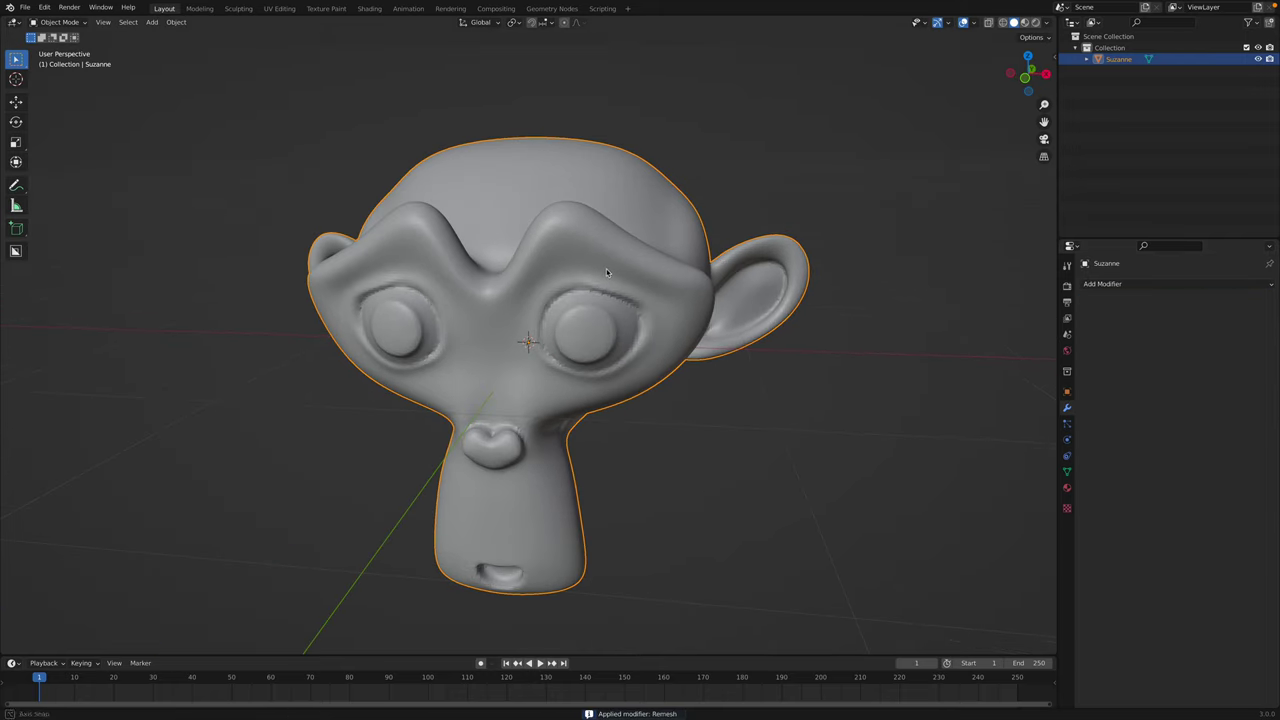
- Inspect the remeshed monkey by changing the viewport shading briefly and returning to solid shading
key("z")
left_click(561, 232)
key("z")
left_click(650, 264)
middle_click_drag(640, 265, 547, 250)
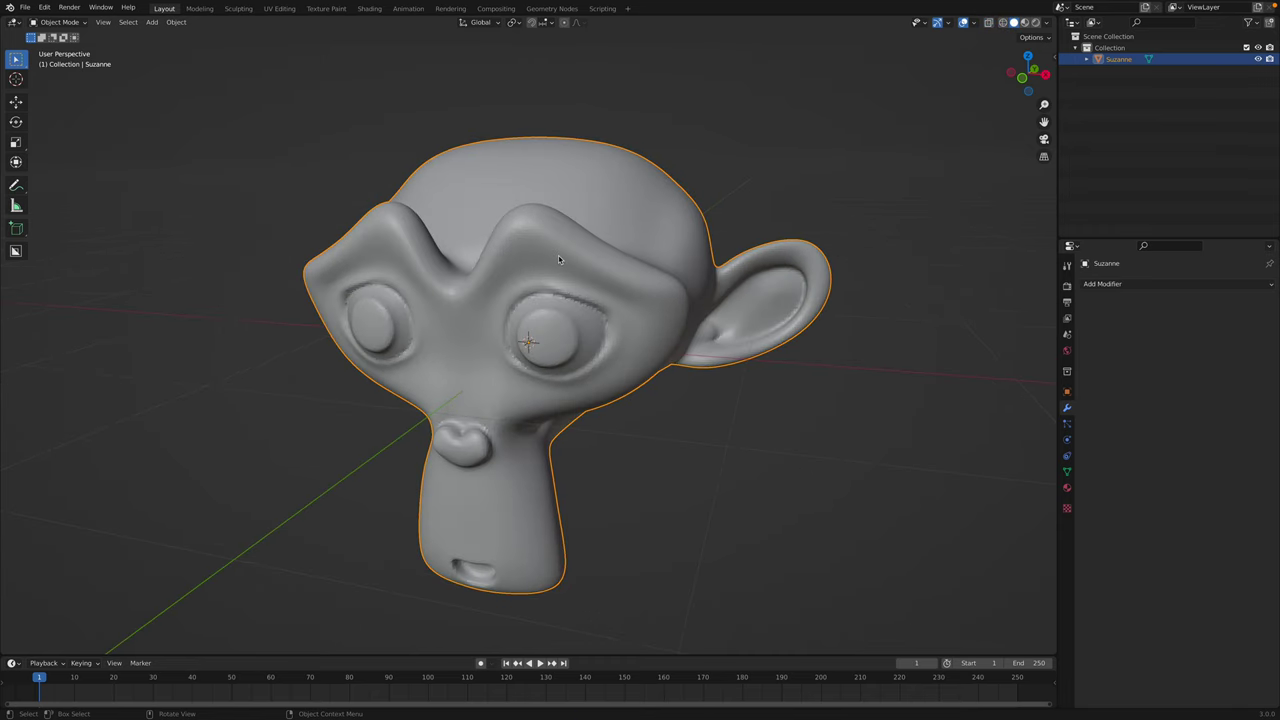
- Switch the monkey to Sculpt Mode and widen the outliner and properties area
left_click(60, 22)
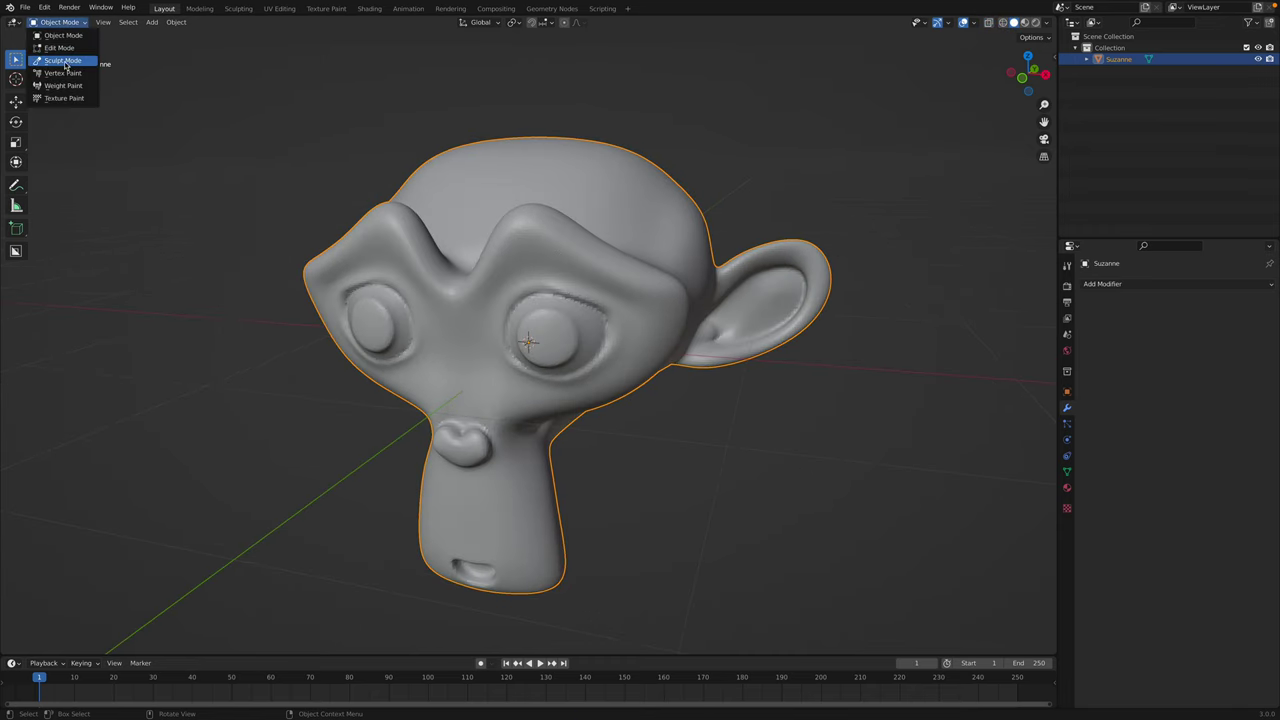
left_click(63, 61)
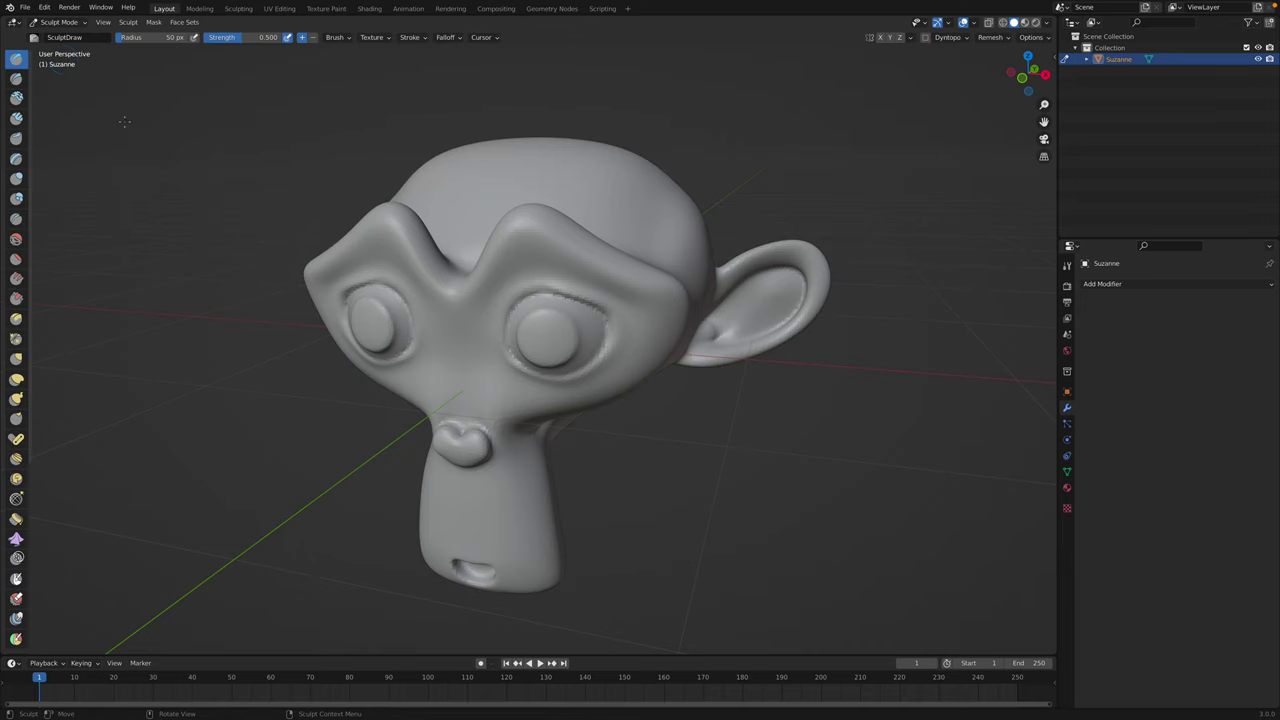
middle_click_drag(726, 245, 650, 262)
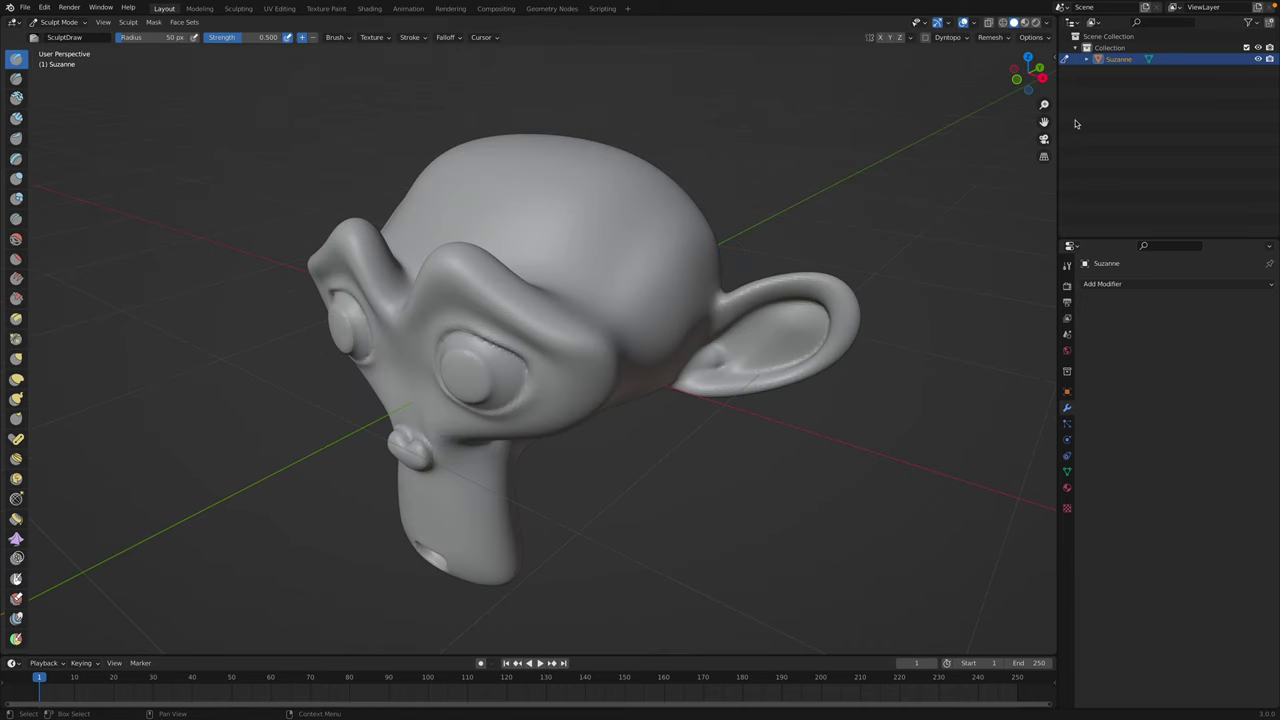
left_click_drag(1057, 120, 1007, 125)
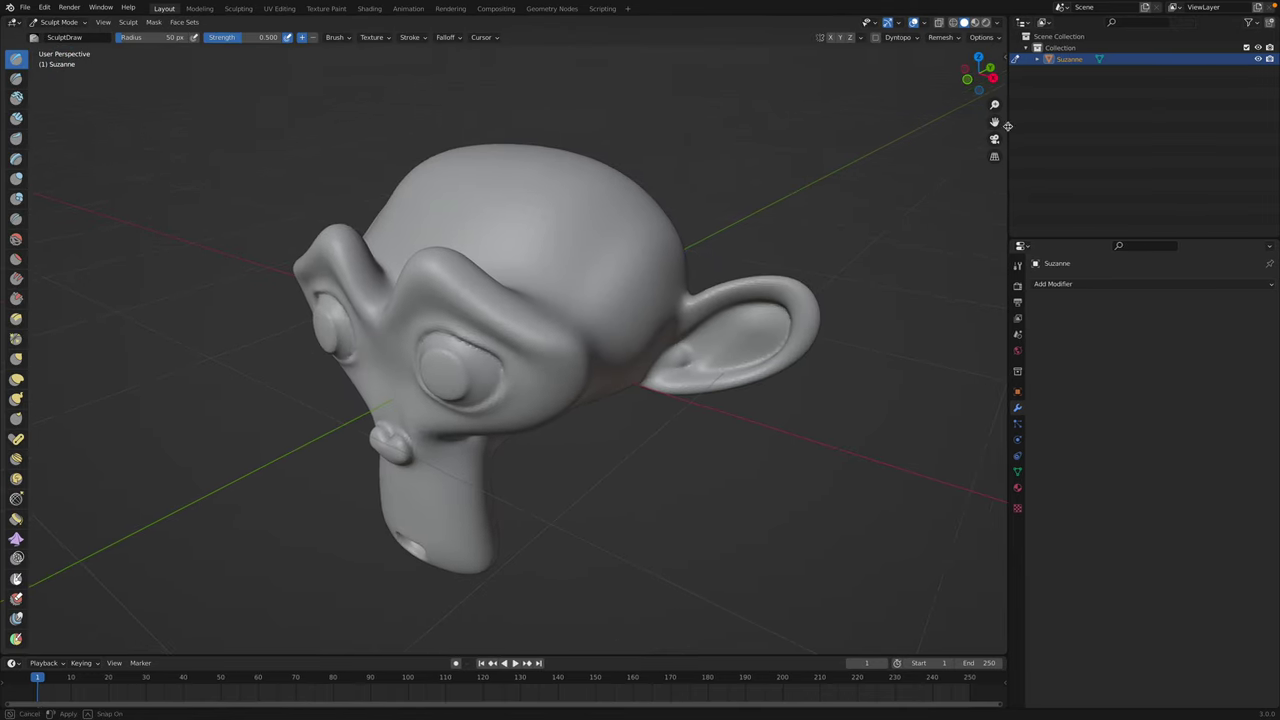
- Create a new brush texture and load stampA.exr from the Desktop as its image
left_click(1004, 58)
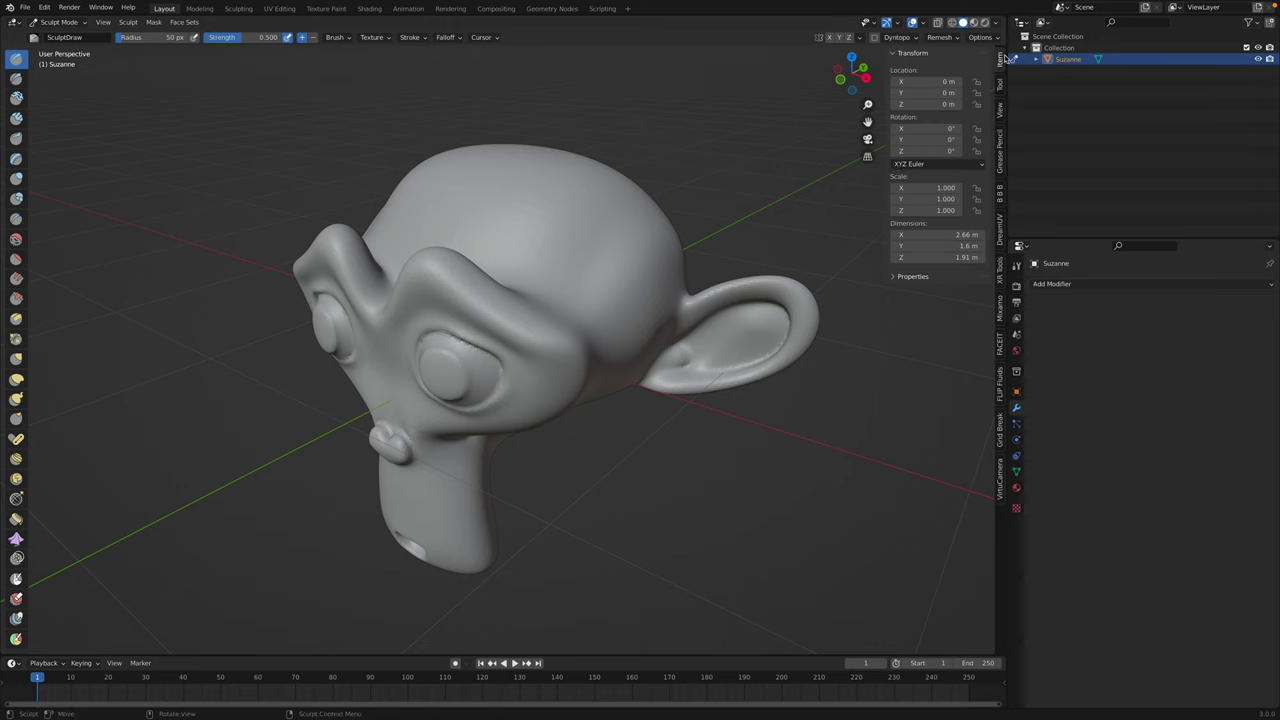
left_click(1016, 508)
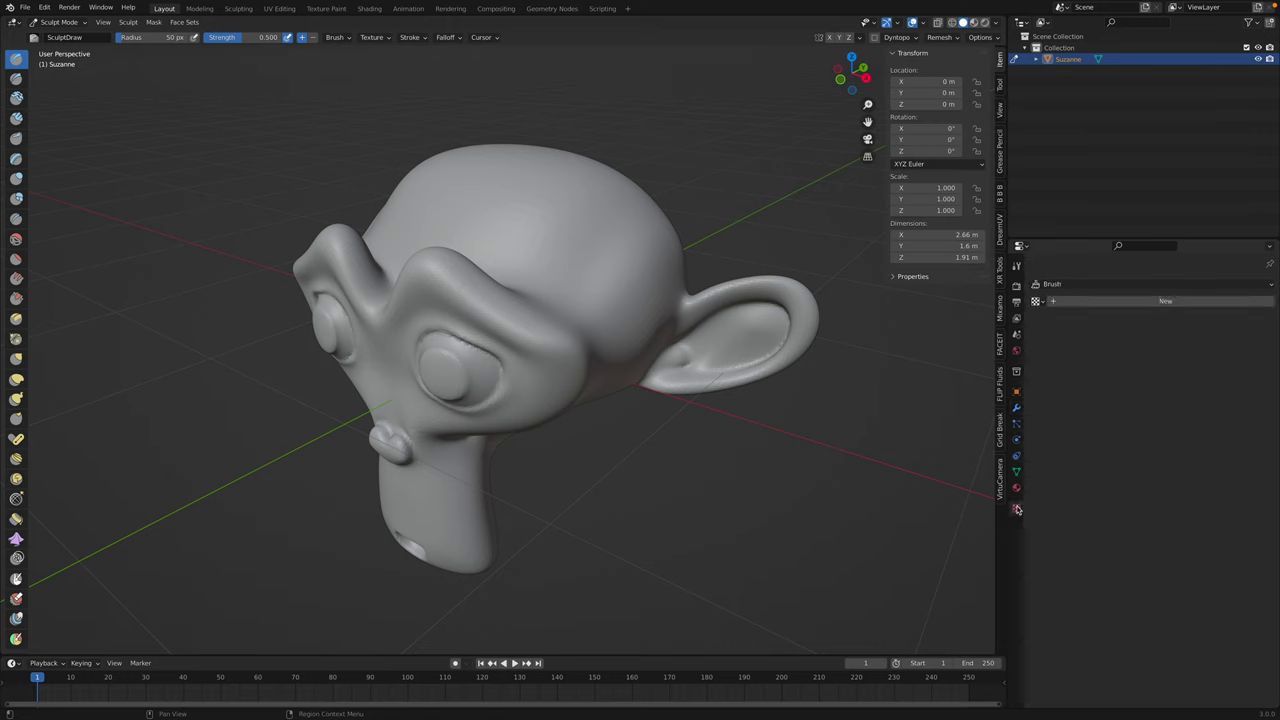
left_click(1131, 303)
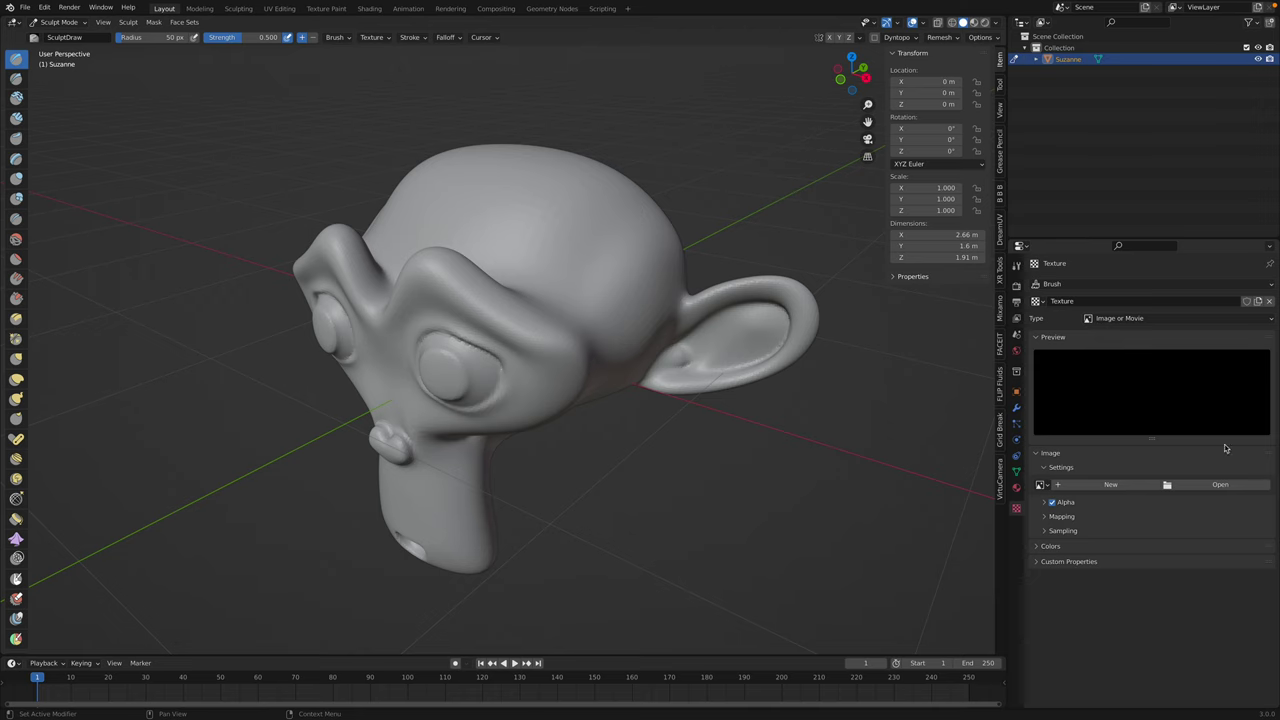
left_click(1220, 484)
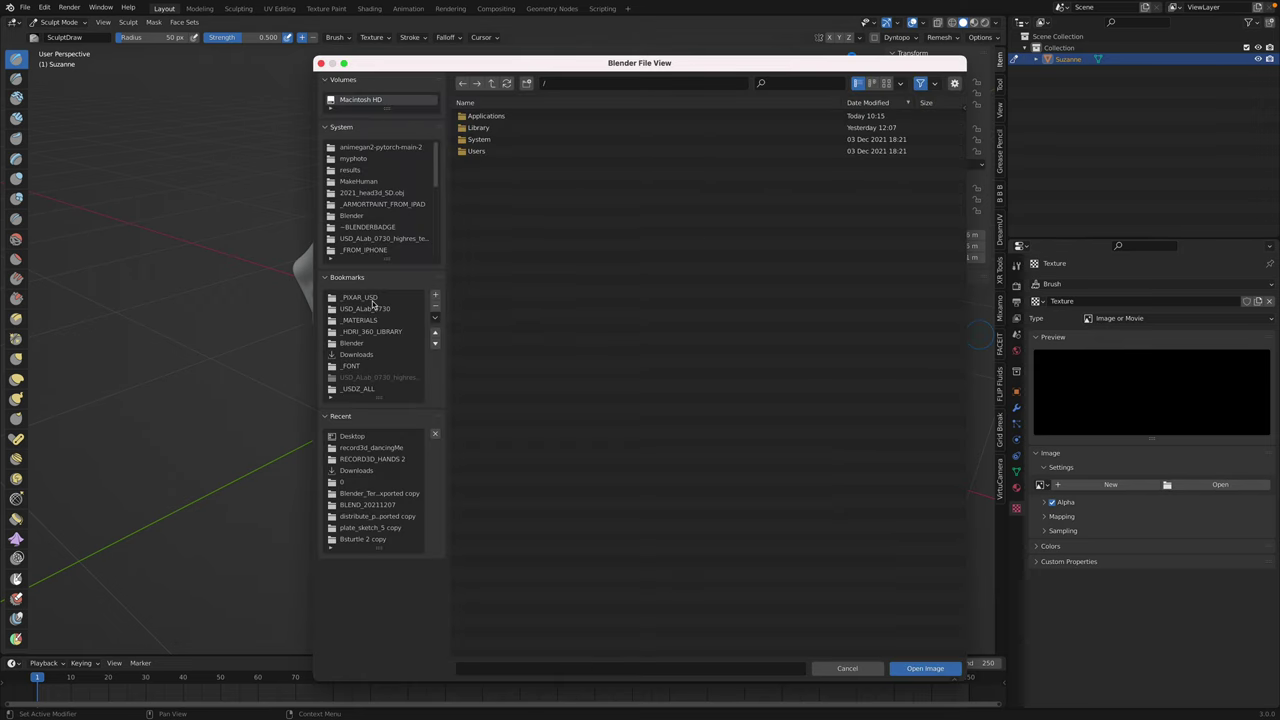
scroll(362, 230, "down", 8)
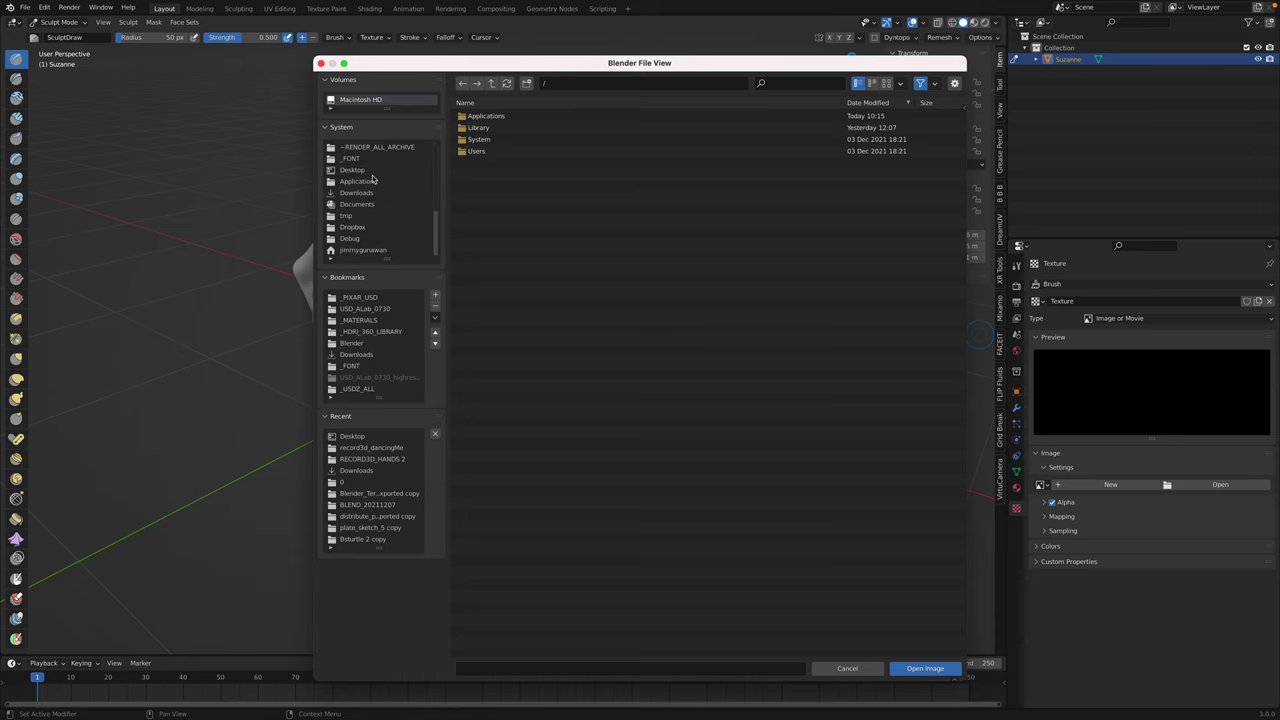
left_click(368, 172)
left_click(530, 211)
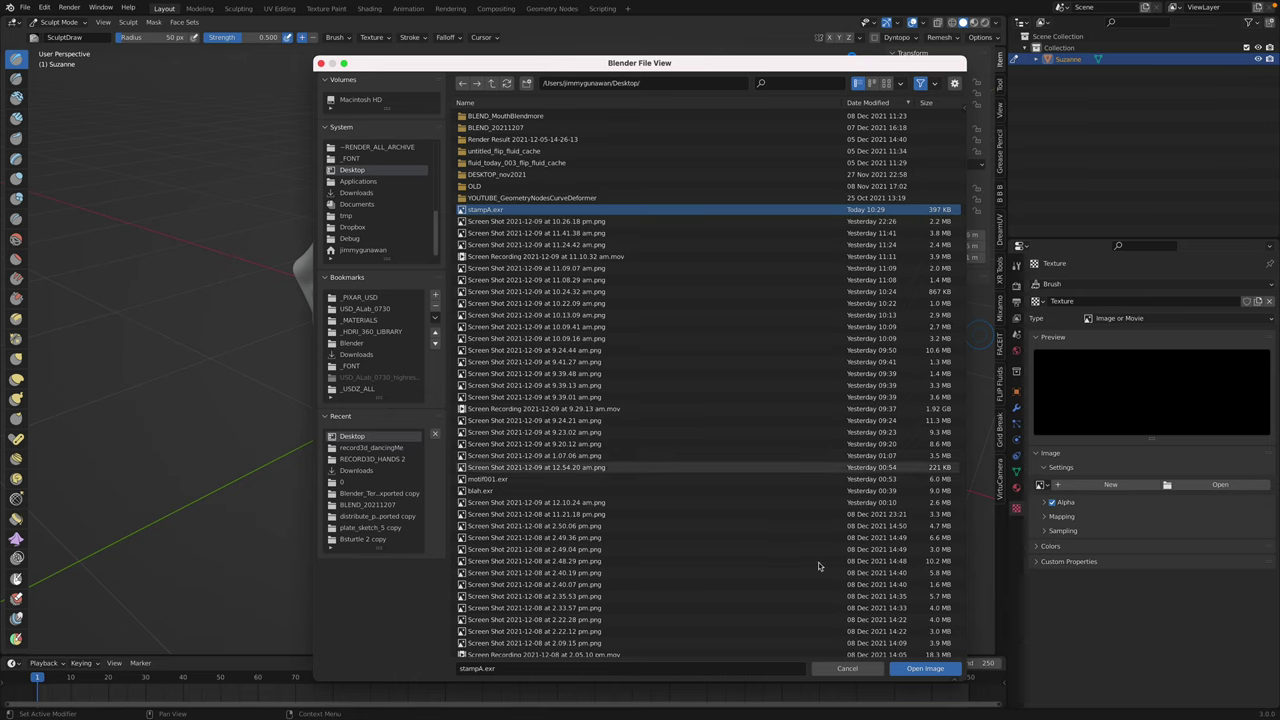
left_click(922, 668)
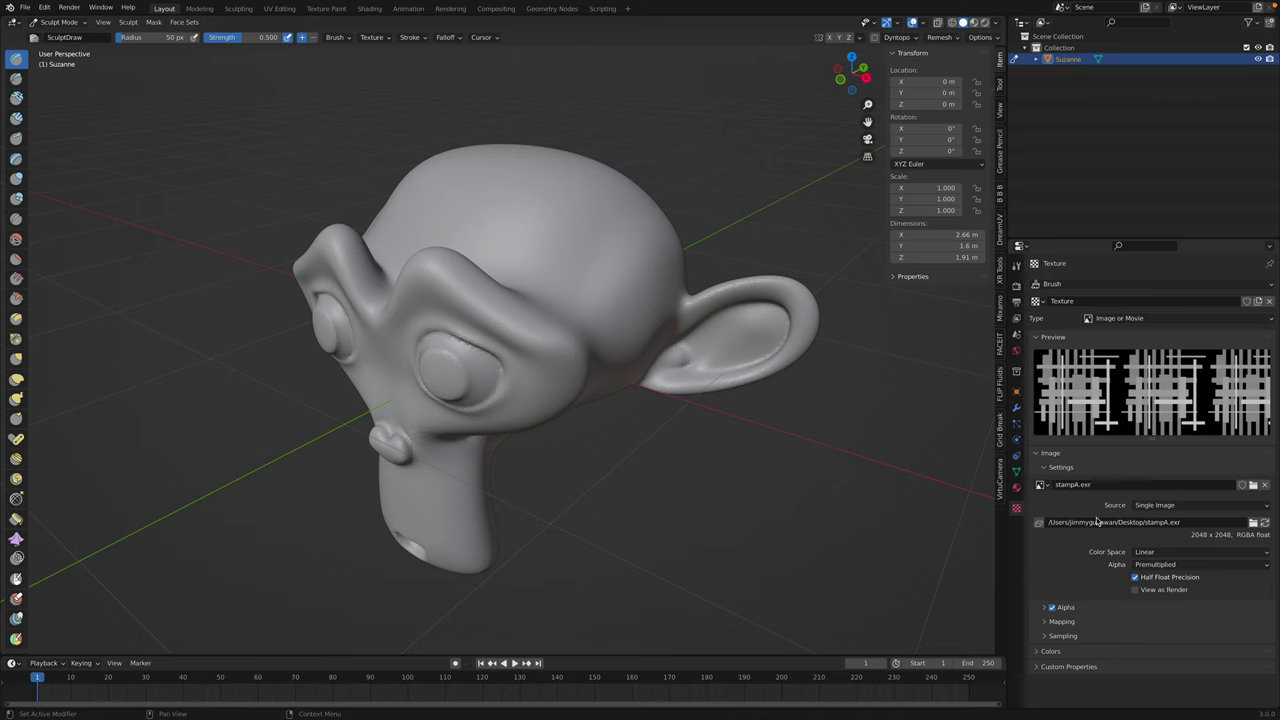
- Display the Draw brush's tool settings beside the viewport and expand its texture options
left_click(1167, 507)
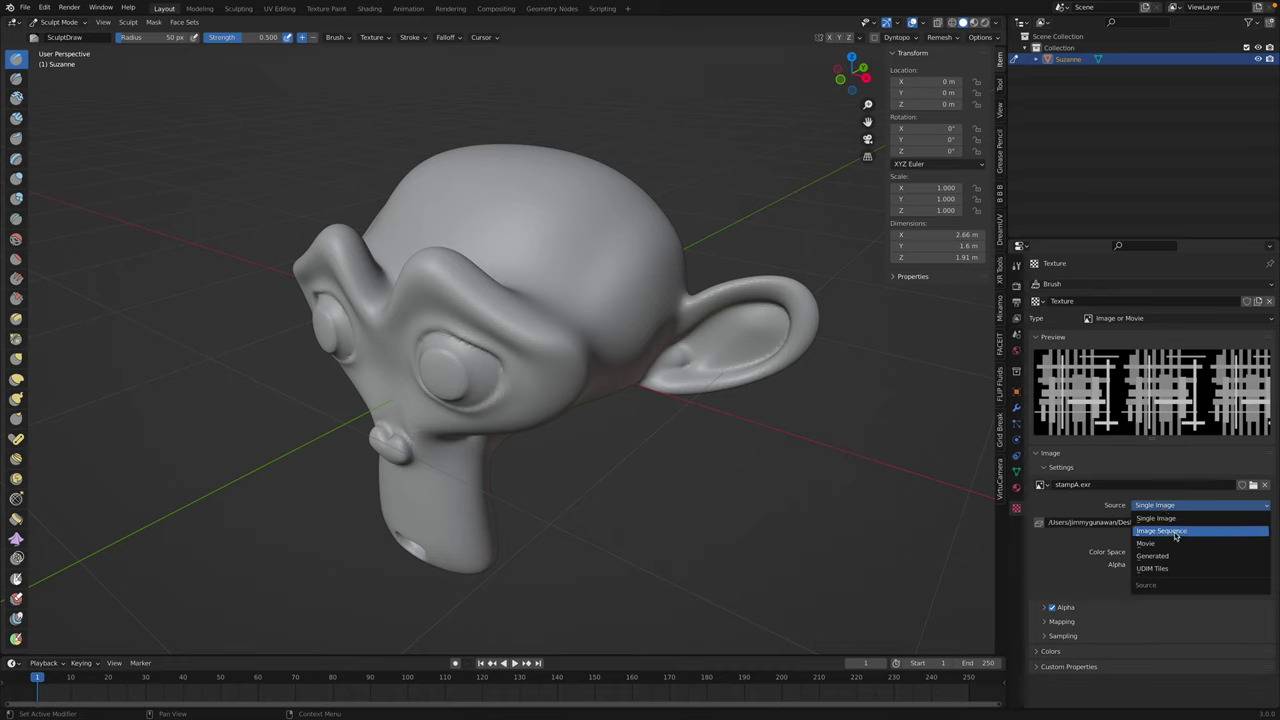
left_click(1017, 409)
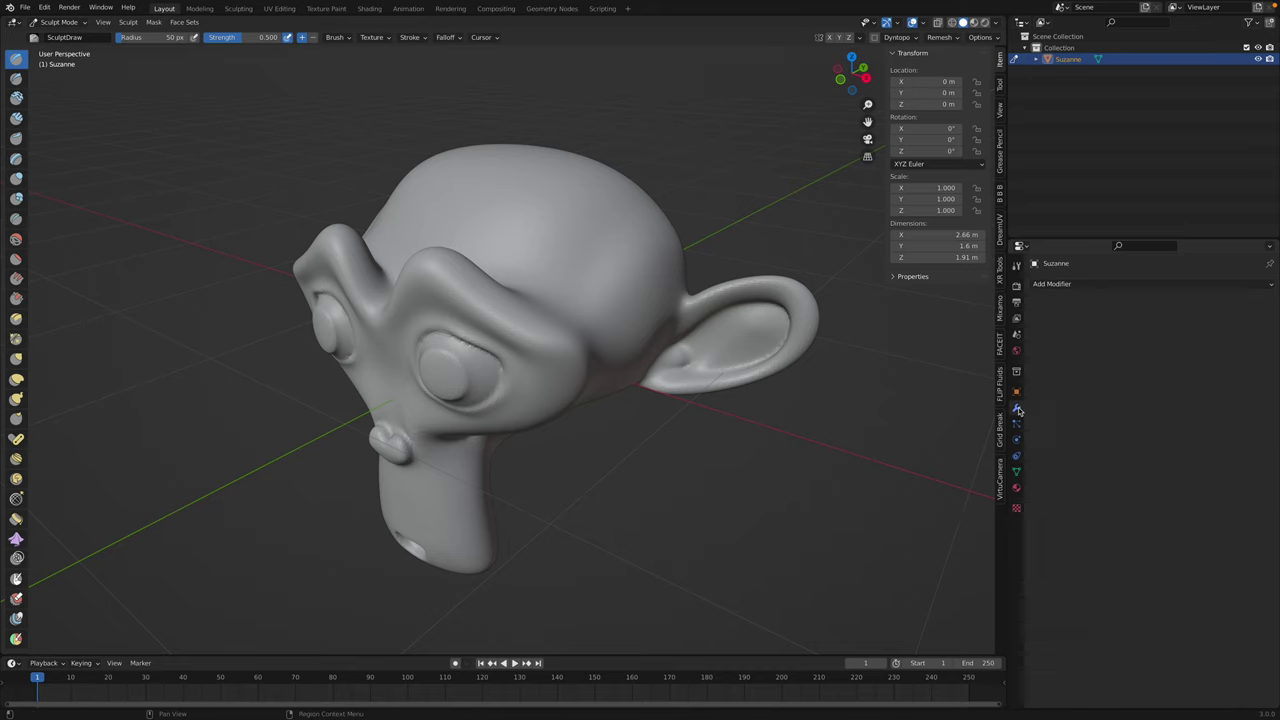
left_click(1001, 432)
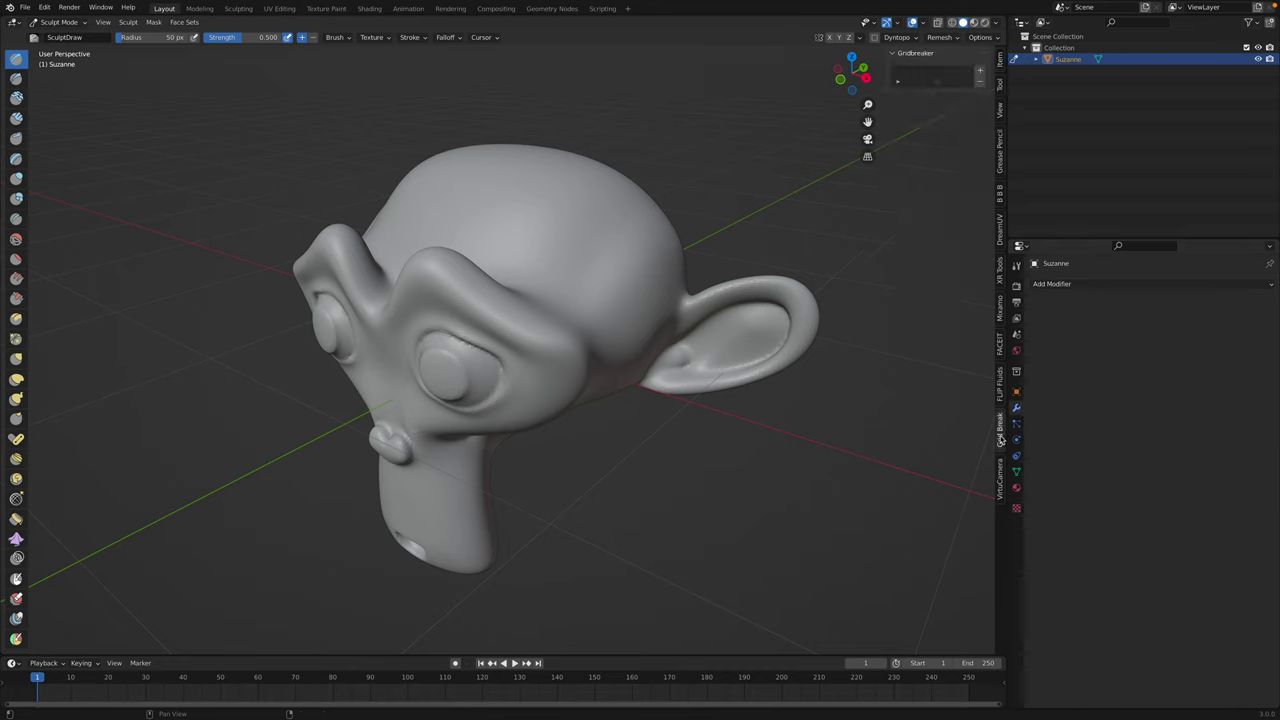
left_click(1001, 334)
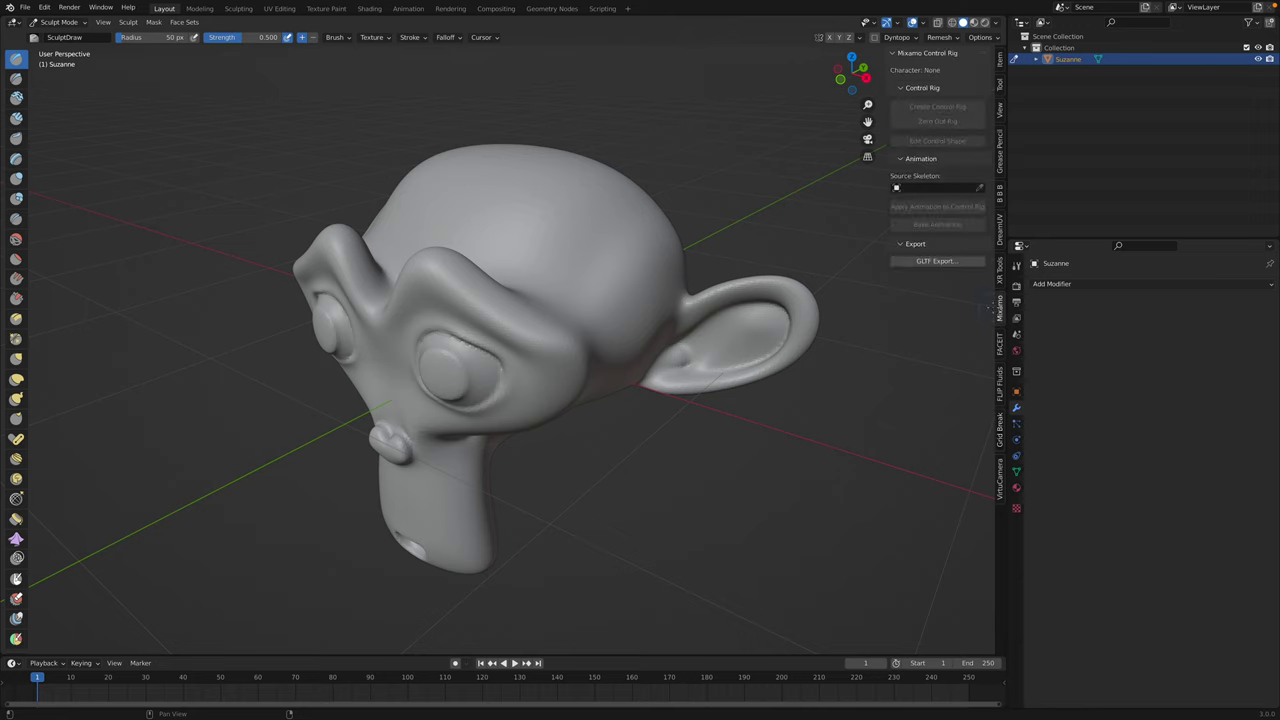
left_click(1001, 85)
mouse_move(538, 240)
middle_mouse_down()
mouse_move(523, 226)
mouse_move(561, 233)
middle_mouse_up()
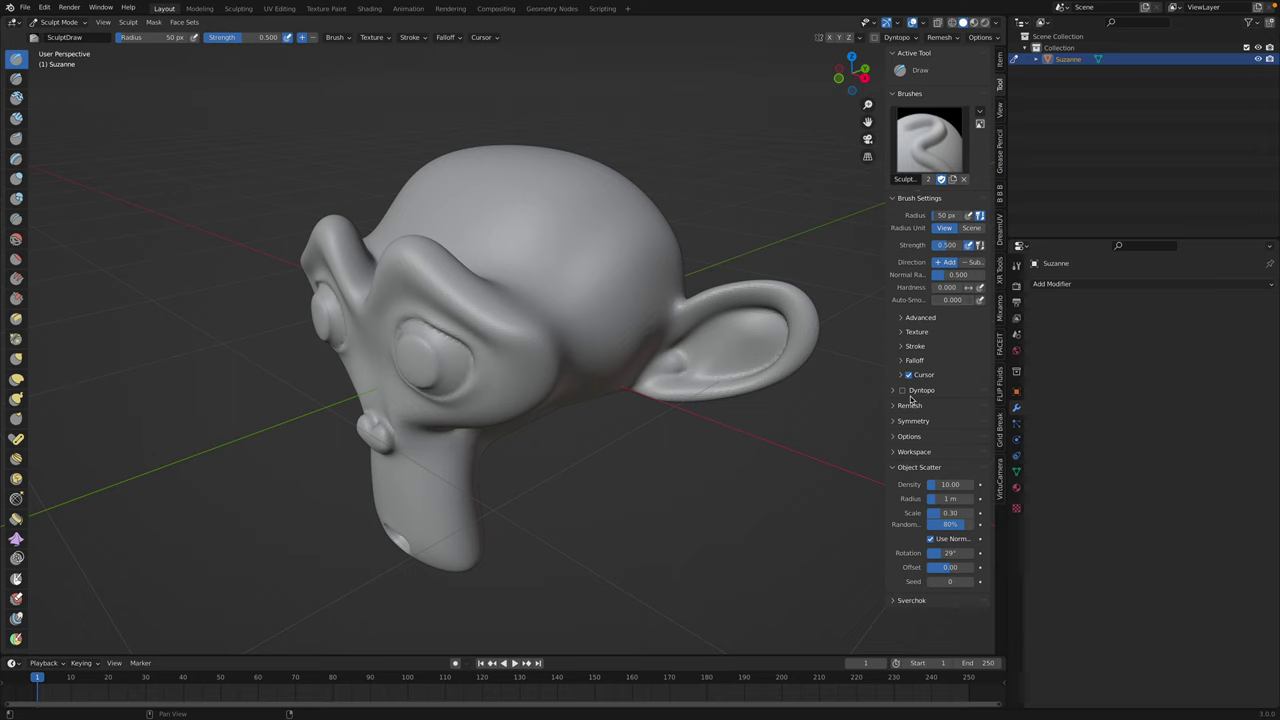
left_click(910, 334)
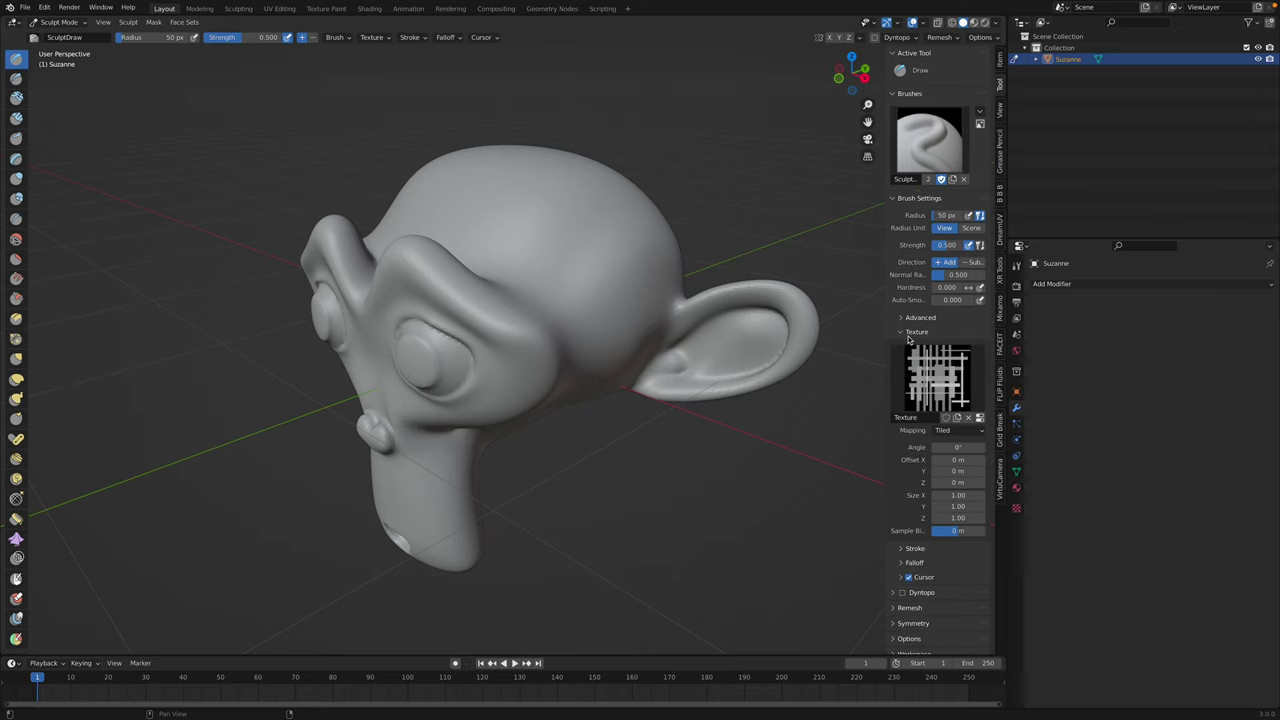
- Set the Draw brush's stroke method to Anchored and its texture mapping to View Plane
scroll(957, 435, "down", 3)
left_click(934, 457)
scroll(934, 458, "down", 3)
left_click(946, 383)
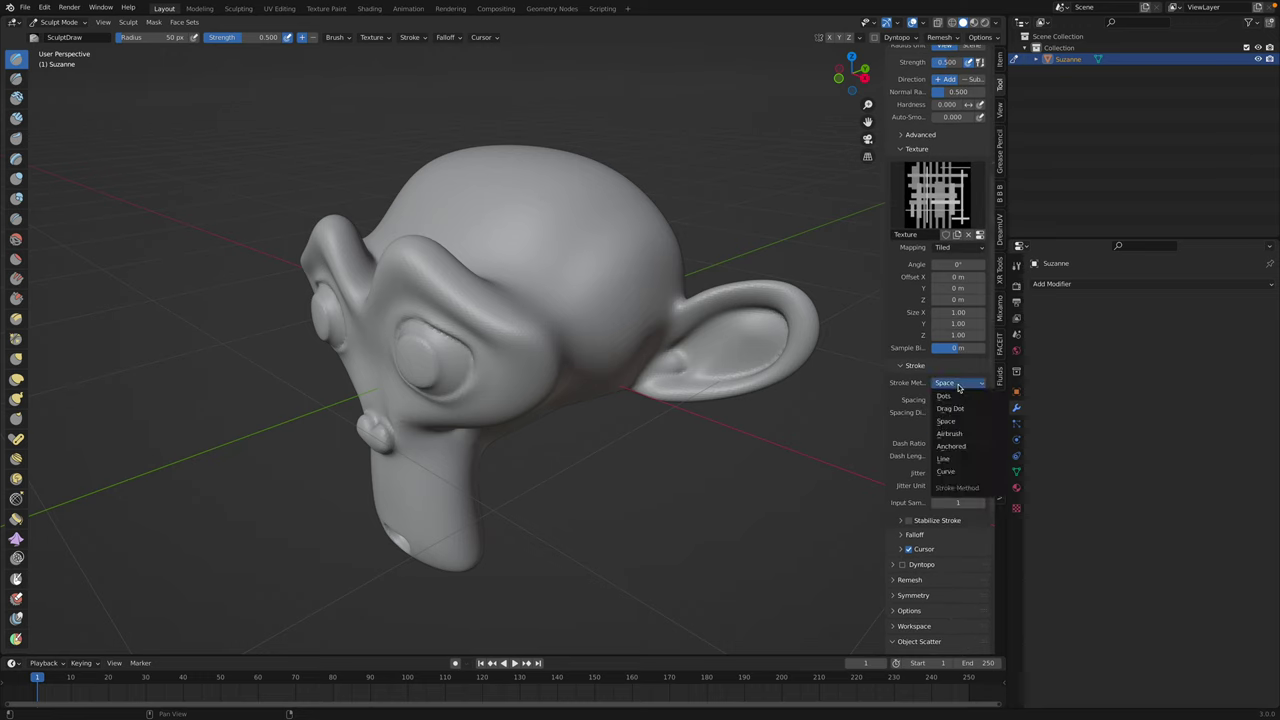
left_click(956, 447)
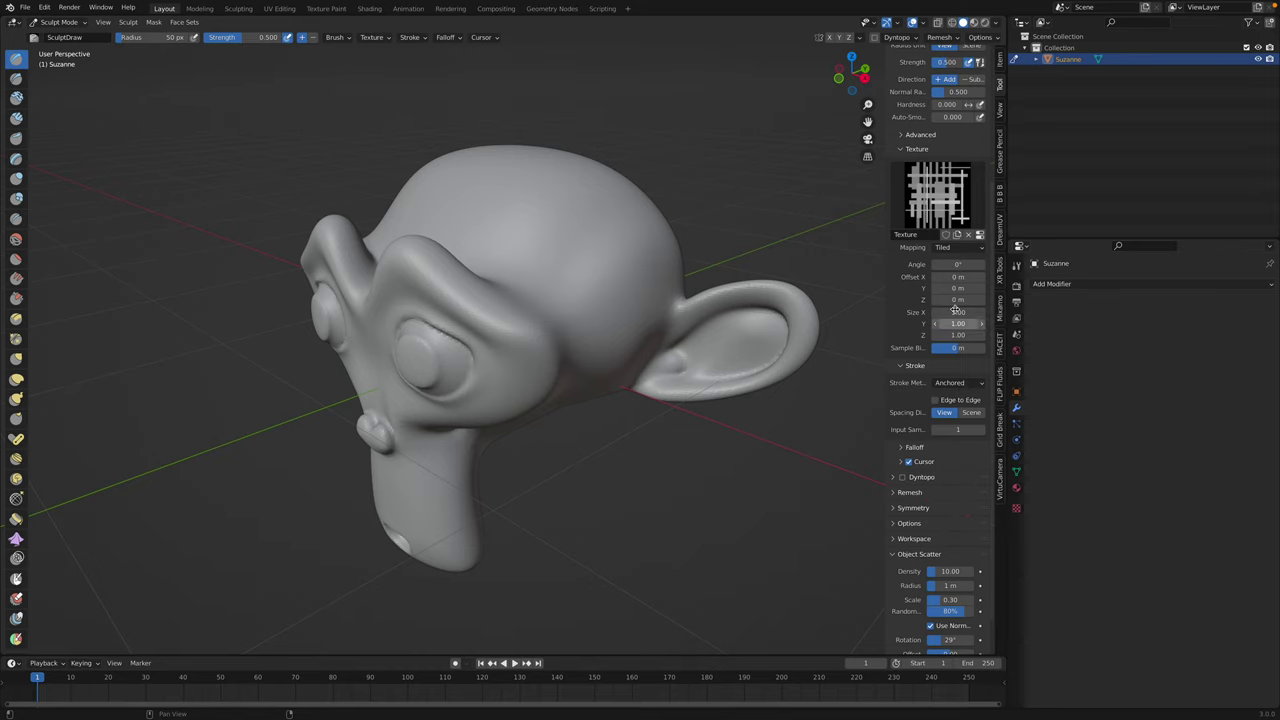
left_click(960, 248)
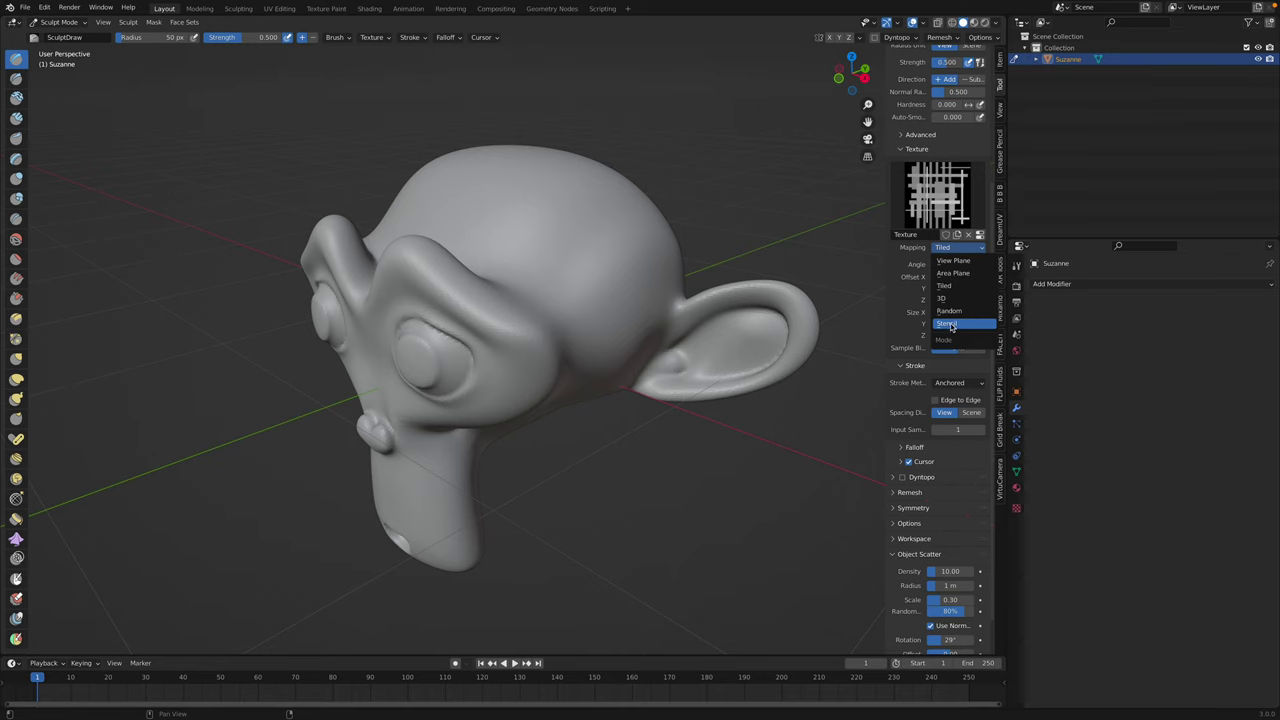
left_click(960, 261)
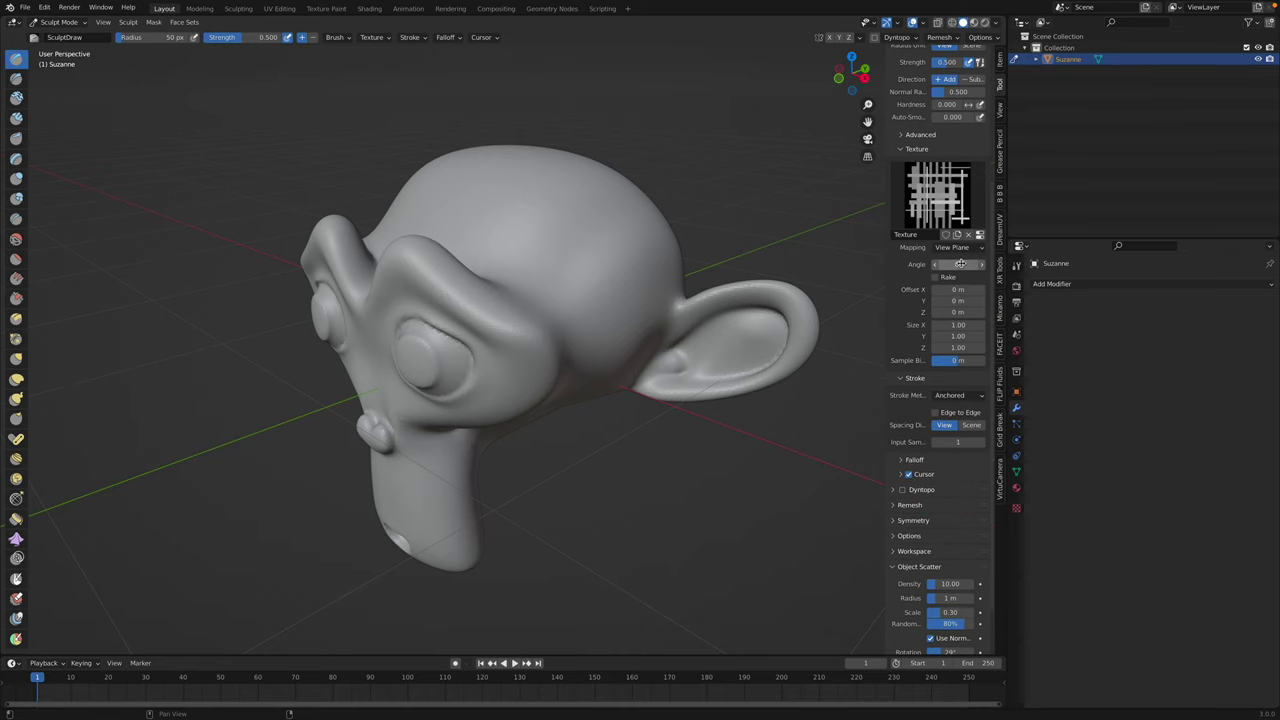
- Stamp the box pattern at several spots across the top and sides of the monkey's head
middle_click_drag(668, 287, 543, 257)
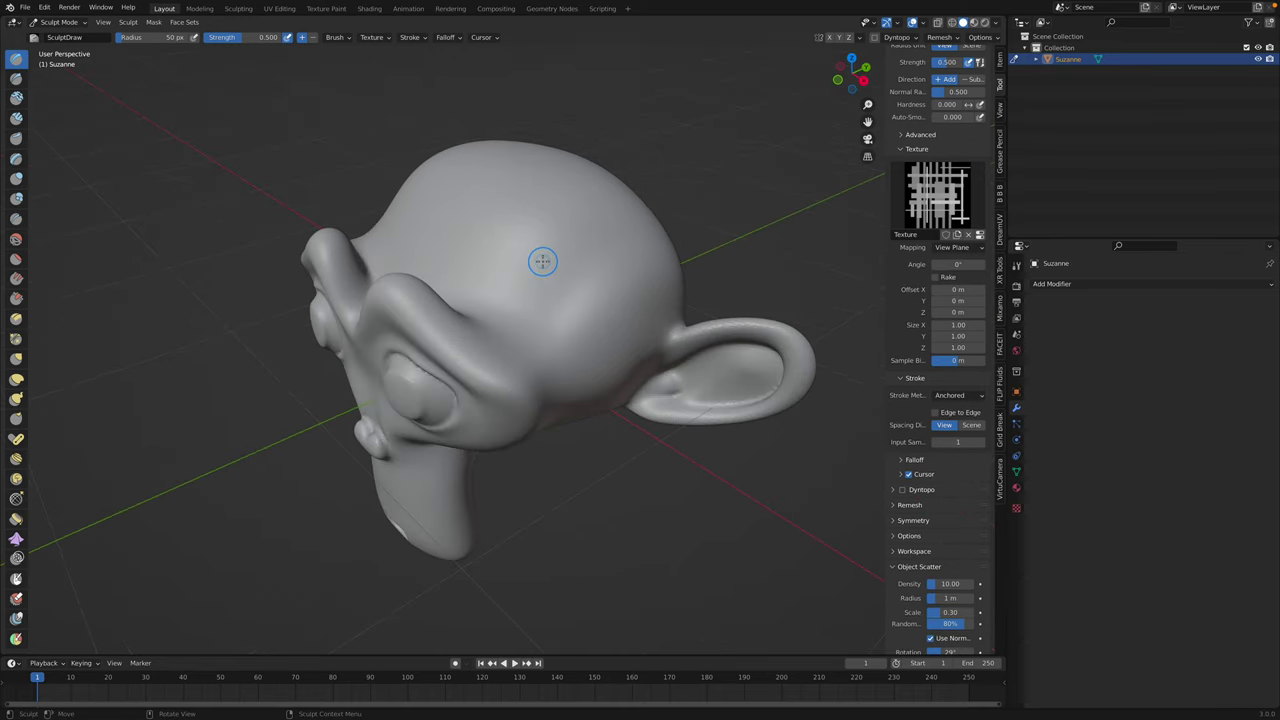
left_click_drag(555, 272, 588, 306)
middle_click_drag(501, 284, 567, 307)
left_click_drag(503, 266, 509, 331)
middle_click_drag(509, 331, 489, 308)
left_click_drag(491, 268, 498, 328)
middle_click_drag(498, 328, 511, 263)
left_click_drag(511, 263, 511, 362)
middle_click_drag(511, 362, 558, 332)
left_click_drag(491, 251, 478, 314)
middle_click_drag(478, 314, 522, 302)
left_click_drag(442, 306, 454, 361)
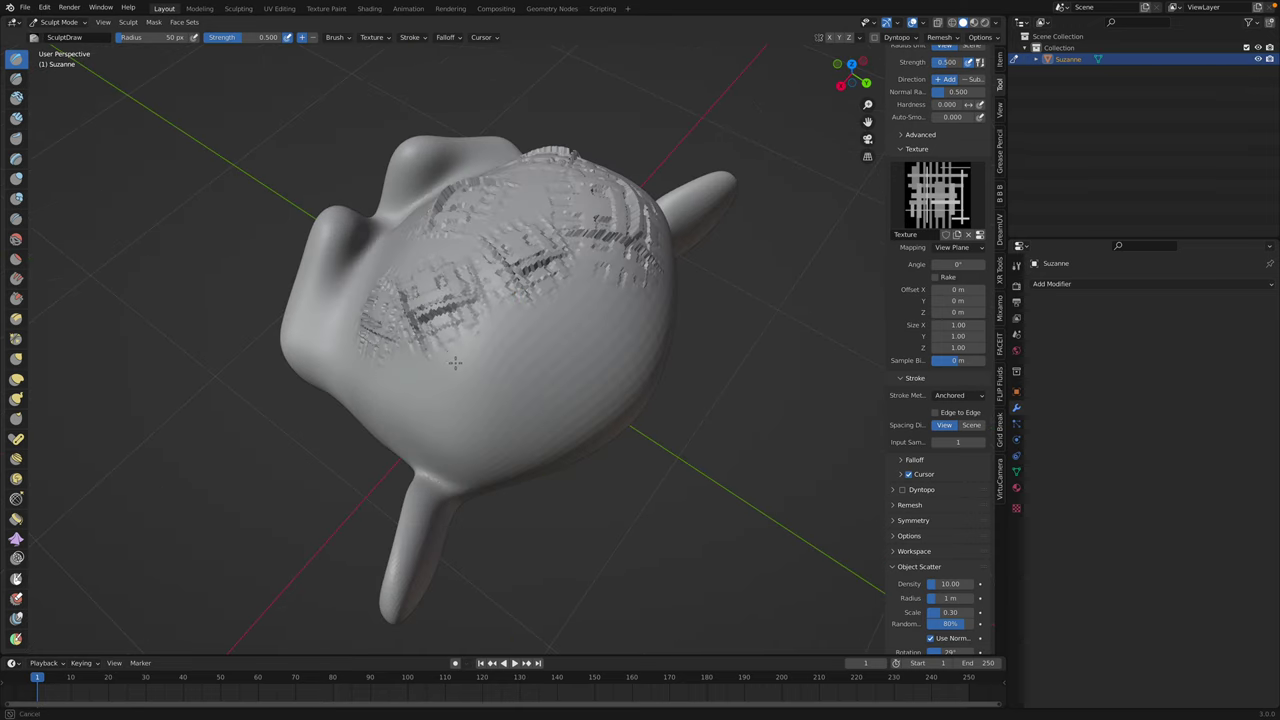
middle_click_drag(455, 361, 504, 320)
left_click_drag(484, 327, 478, 397)
left_click_drag(543, 283, 587, 325)
middle_click_drag(632, 292, 571, 266)
left_click_drag(505, 283, 478, 310)
middle_click_drag(479, 310, 608, 305)
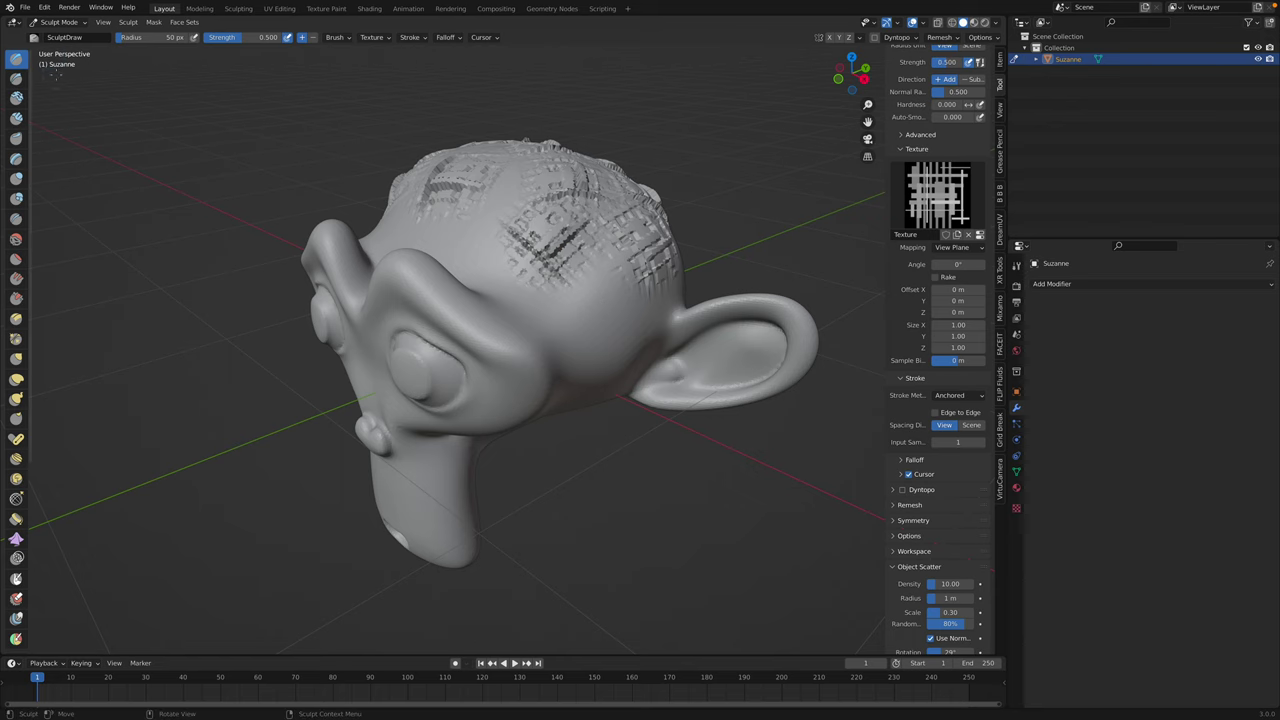
- Switch to Object Mode, try a Multiresolution modifier subdivided once on the monkey, and remove the modifier
left_click(50, 27)
left_click(62, 38)
left_click(245, 150)
middle_click_drag(540, 225, 556, 221)
left_click(558, 221)
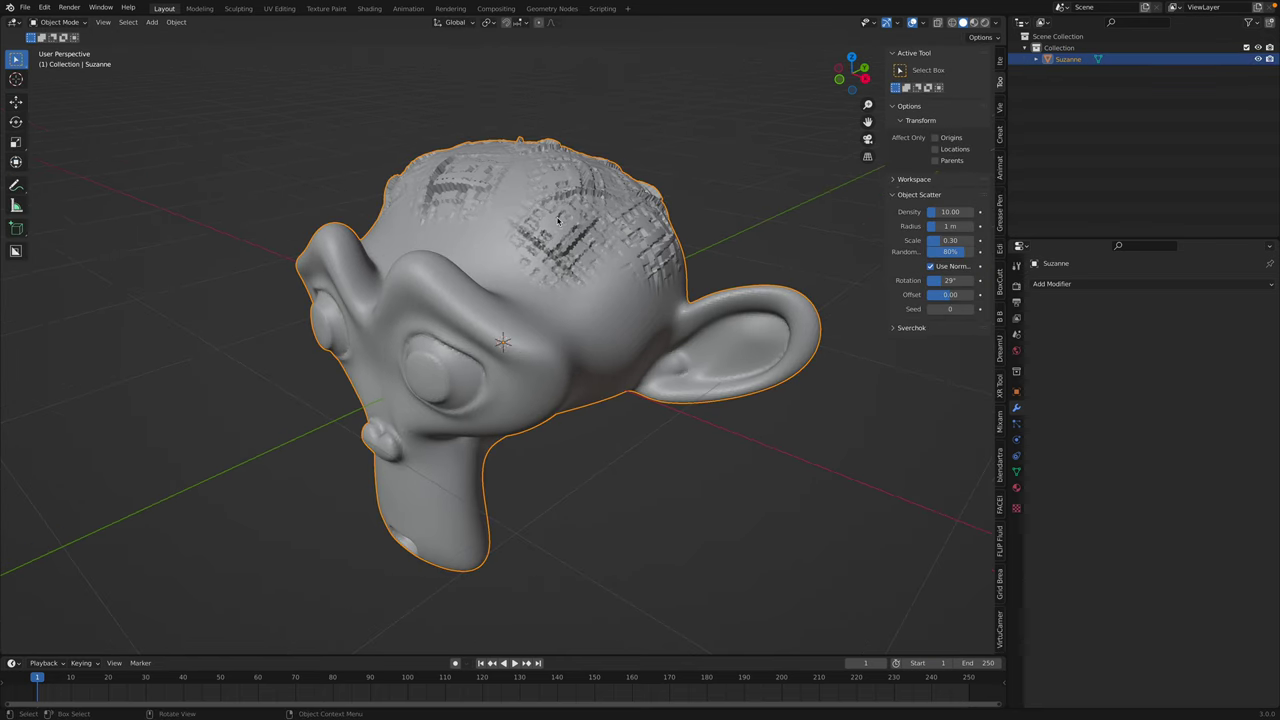
left_click(1061, 285)
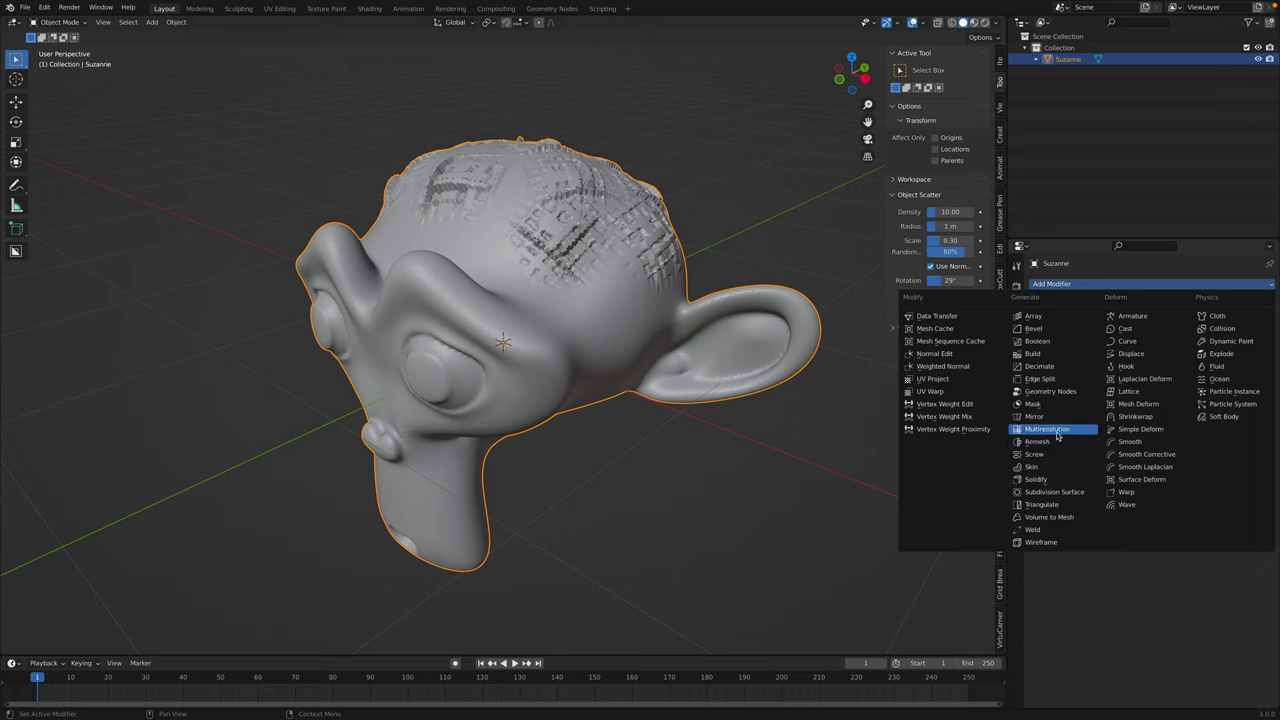
left_click(1058, 430)
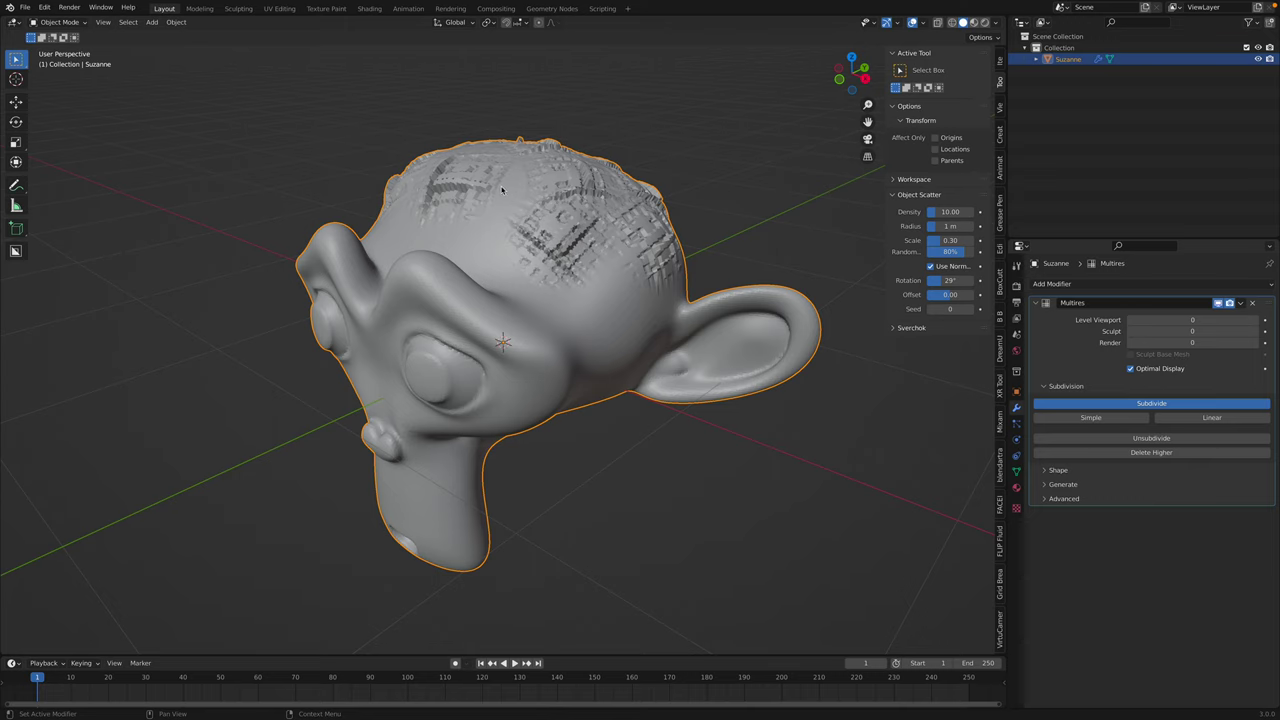
middle_click_drag(552, 192, 424, 237)
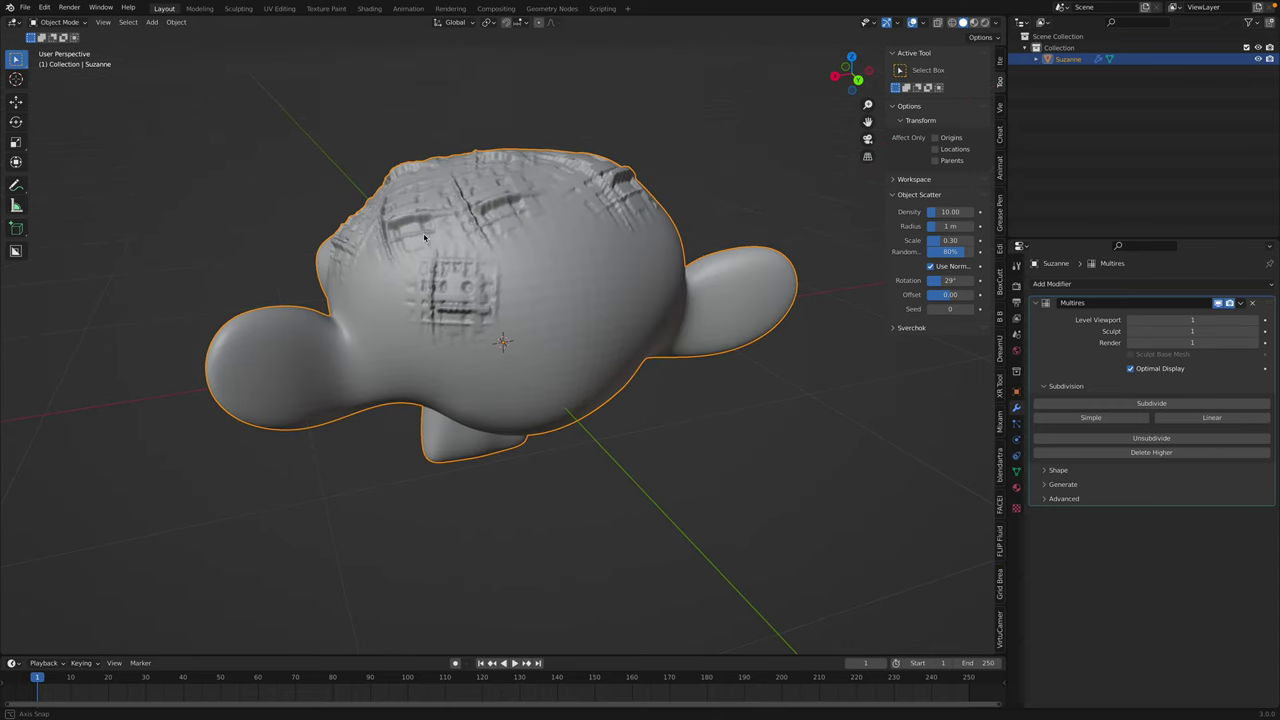
left_click(1253, 304)
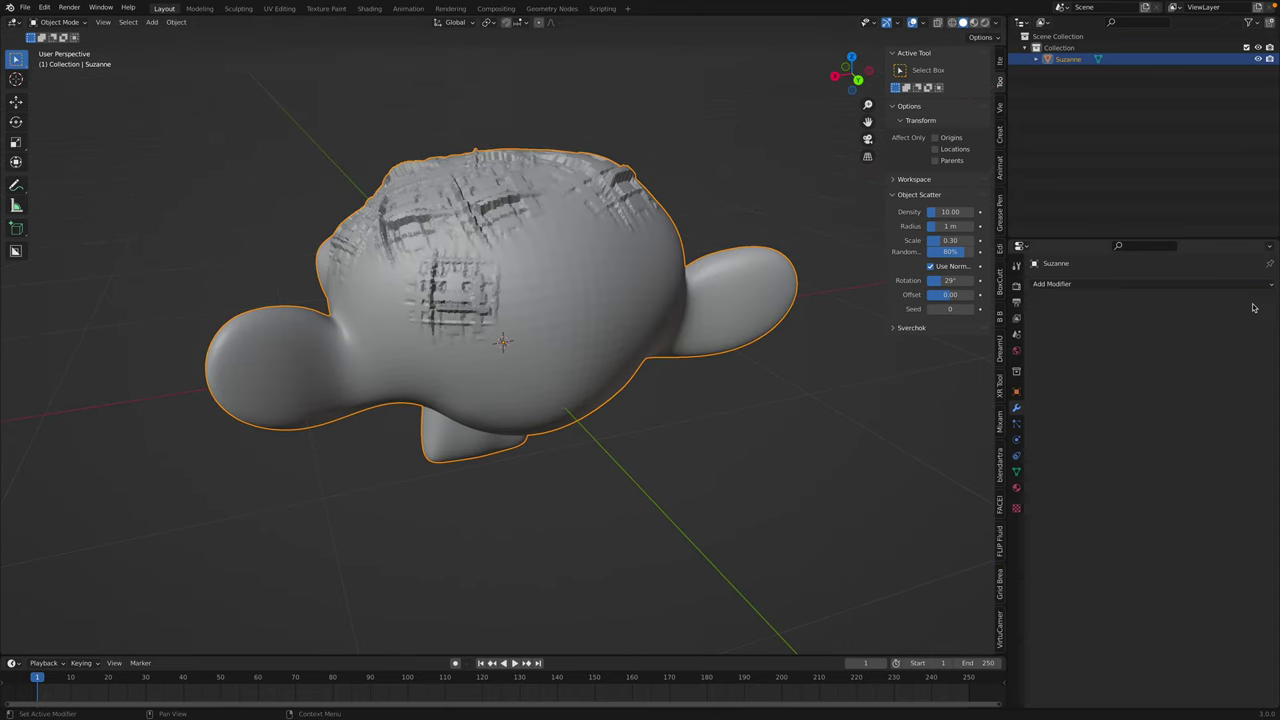
- Return the monkey to Sculpt Mode and stamp the box pattern over the back of its head
scroll(644, 314, "up", 2)
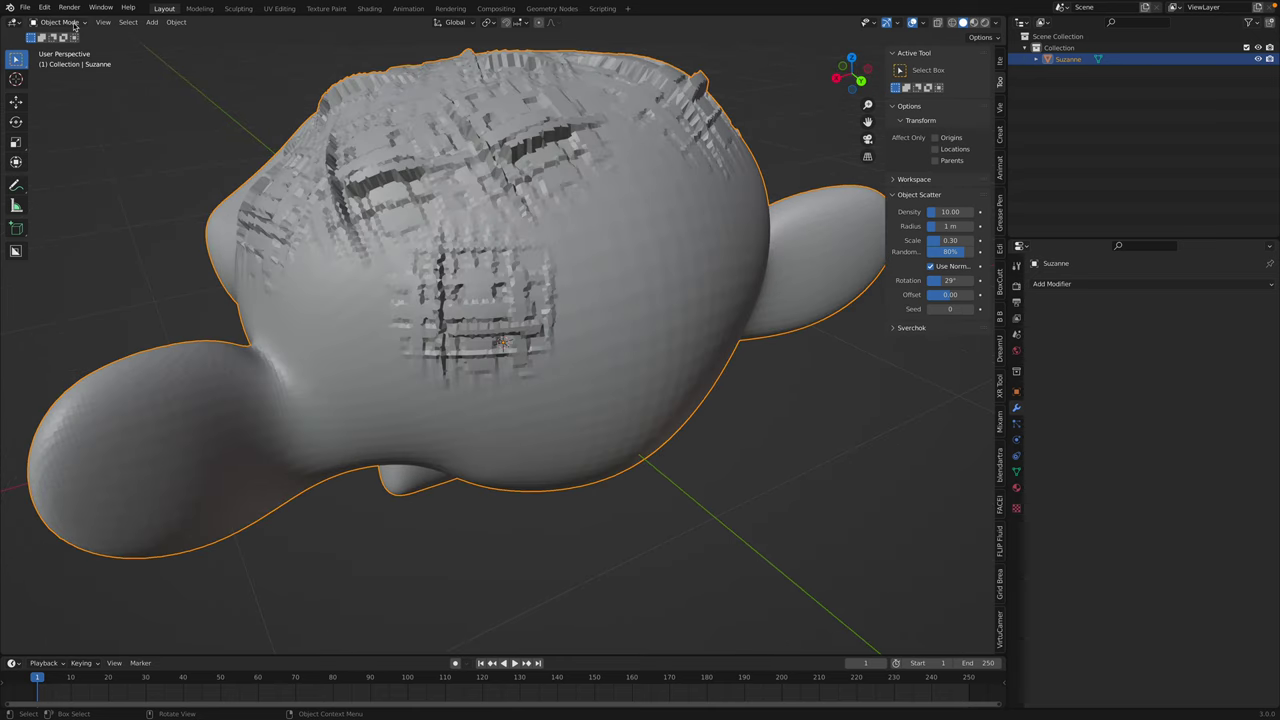
left_click(62, 22)
left_click(62, 60)
left_click_drag(632, 240, 618, 359)
middle_click_drag(614, 358, 588, 302)
left_click_drag(545, 253, 602, 338)
middle_click_drag(350, 275, 462, 294)
mouse_move(528, 285)
left_mouse_down()
mouse_move(486, 386)
mouse_move(480, 189)
mouse_move(428, 252)
mouse_move(563, 257)
left_mouse_up()
middle_click_drag(563, 257, 514, 137)
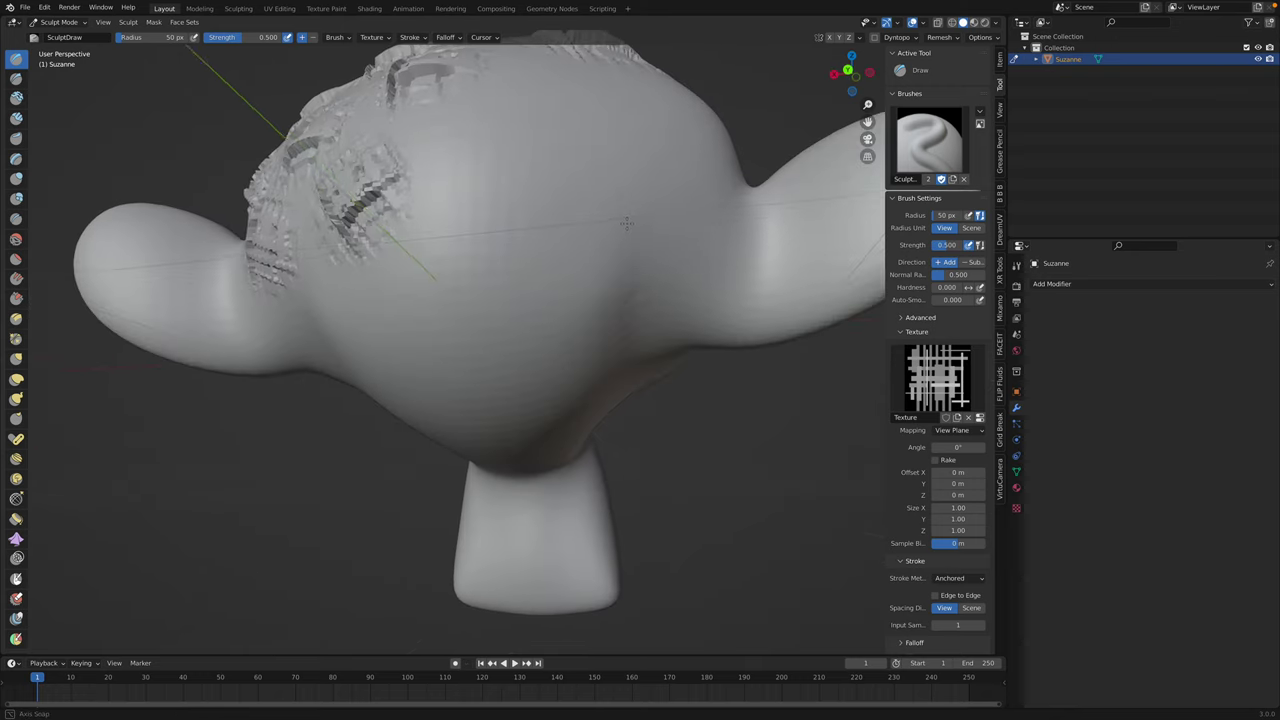
left_click_drag(514, 137, 576, 238)
left_click_drag(460, 309, 454, 350)
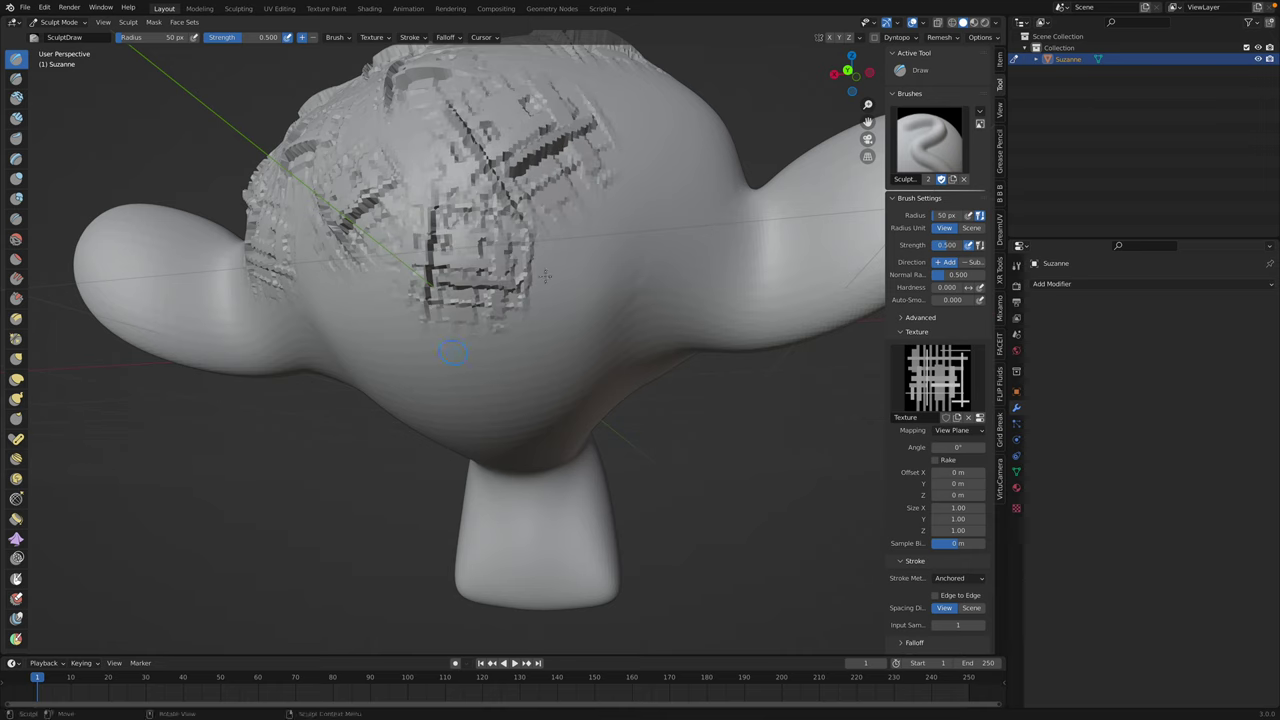
middle_click_drag(456, 350, 442, 416)
left_click_drag(601, 251, 641, 325)
- Extend the stamped pattern down the lower back of the head, between the ears
scroll(602, 294, "down", 2)
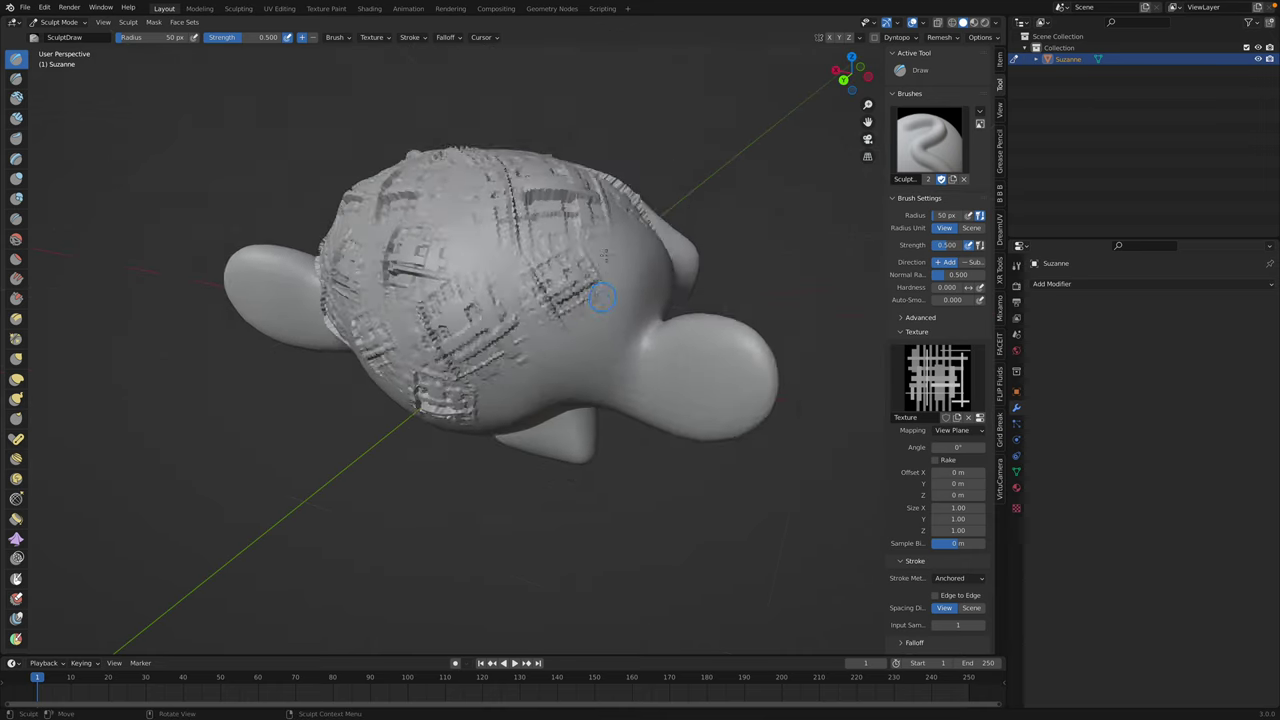
middle_click_drag(600, 294, 602, 243)
left_click_drag(562, 261, 522, 327)
middle_click_drag(507, 339, 522, 286)
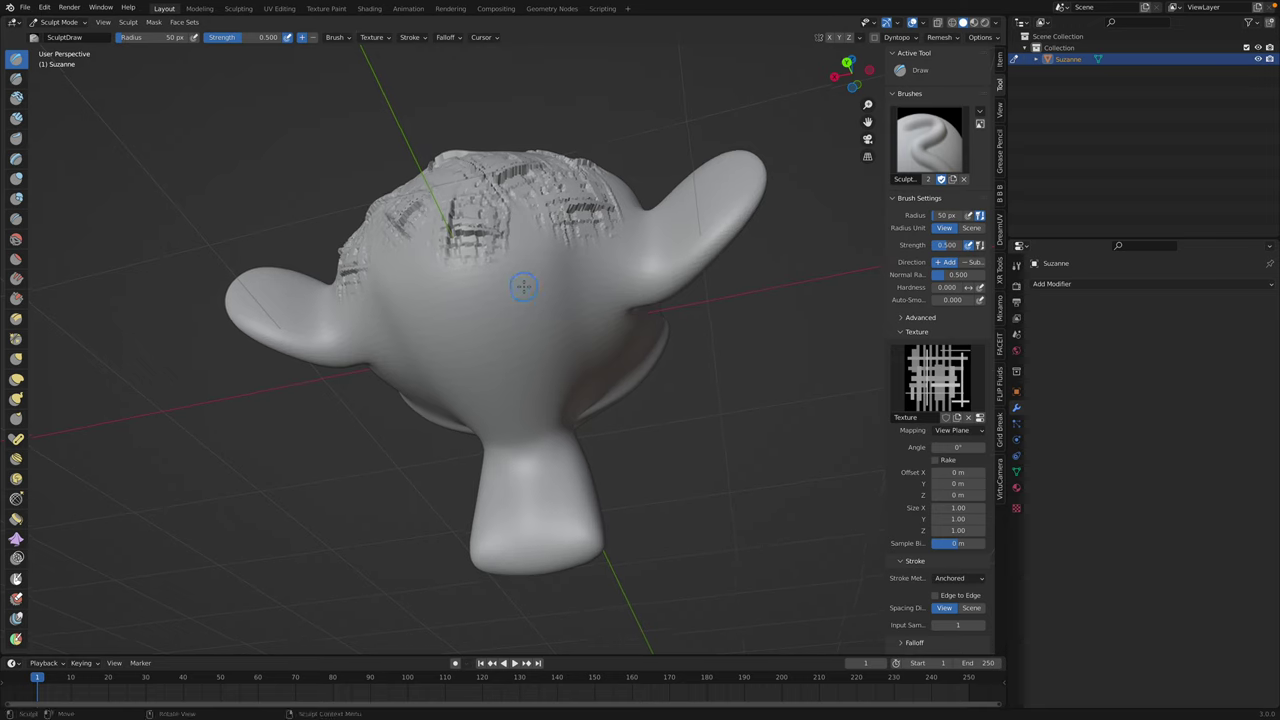
left_click_drag(524, 288, 496, 338)
middle_click_drag(496, 338, 560, 316)
left_click_drag(494, 287, 466, 358)
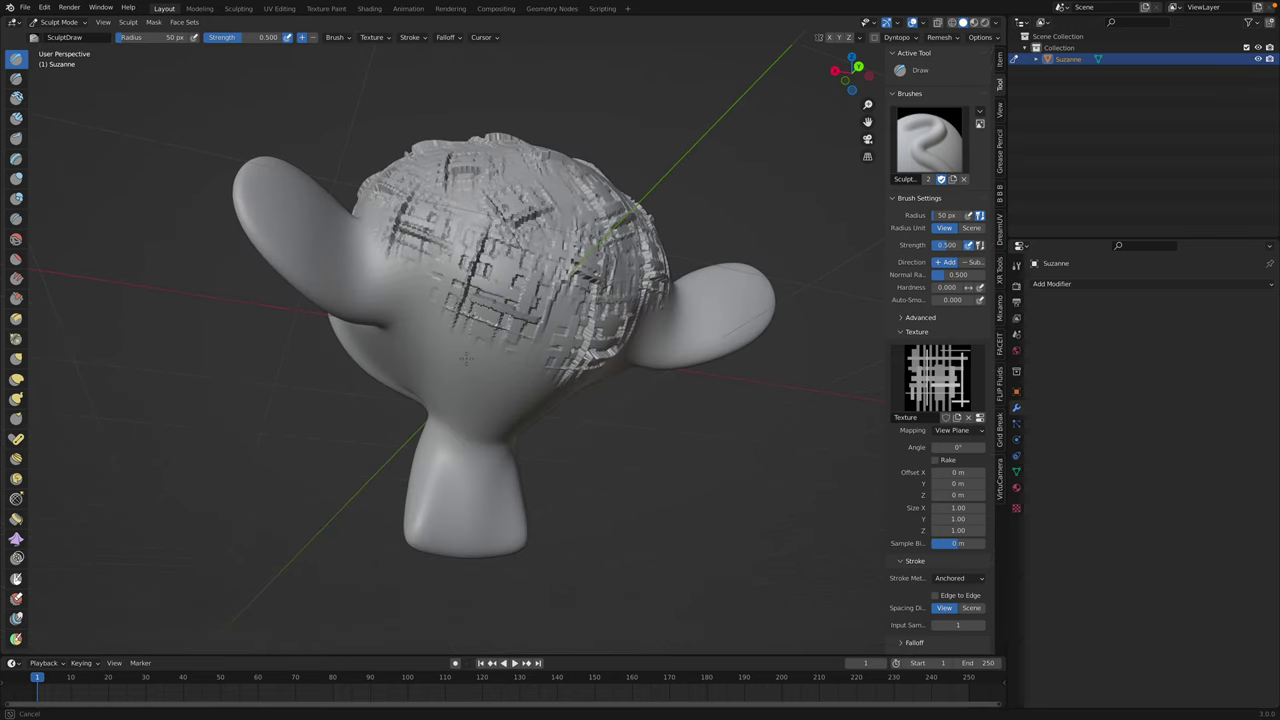
left_click_drag(431, 402, 413, 412)
- Stamp the pattern along the side of the head between the ear and the brow
middle_click_drag(422, 344, 534, 298)
left_click_drag(535, 297, 478, 284)
middle_click_drag(478, 284, 539, 272)
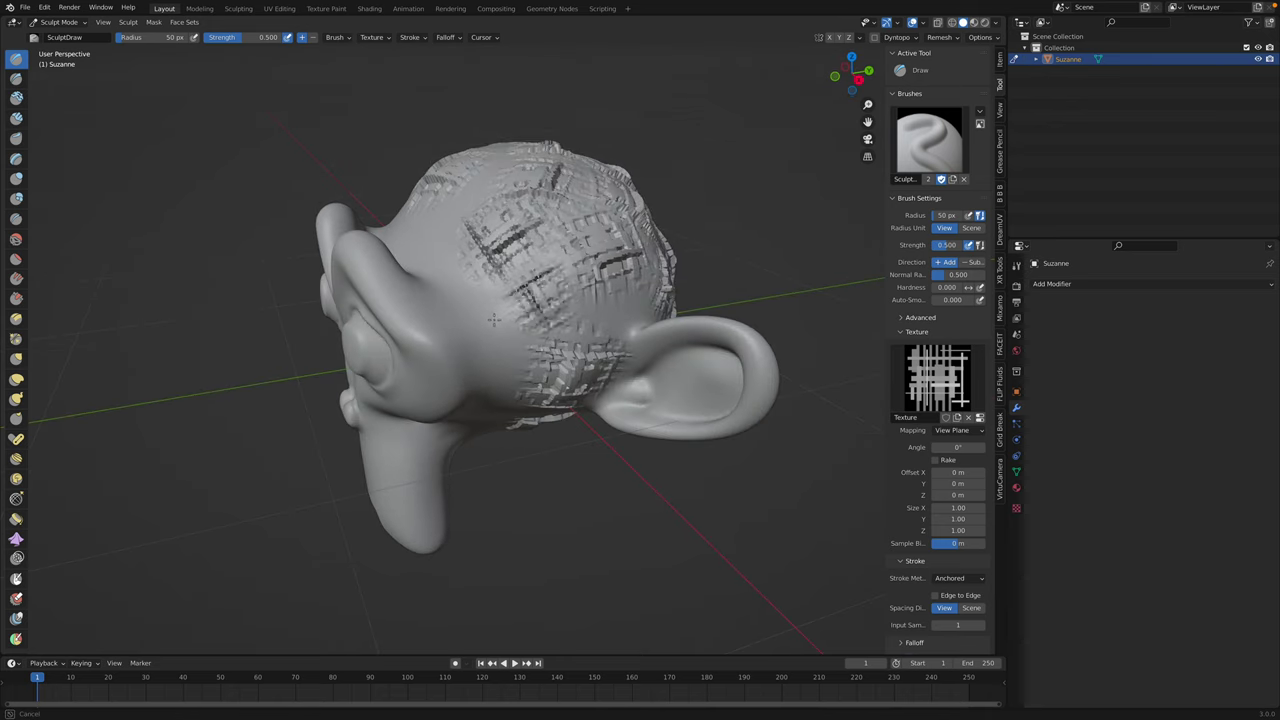
left_click_drag(494, 320, 494, 318)
middle_click_drag(494, 318, 523, 306)
left_click_drag(514, 288, 481, 291)
middle_click_drag(481, 291, 515, 291)
left_click_drag(482, 296, 450, 300)
middle_click_drag(450, 300, 524, 264)
- Save the project to the Desktop as stamping_therapy_001.blend
key("super+s")
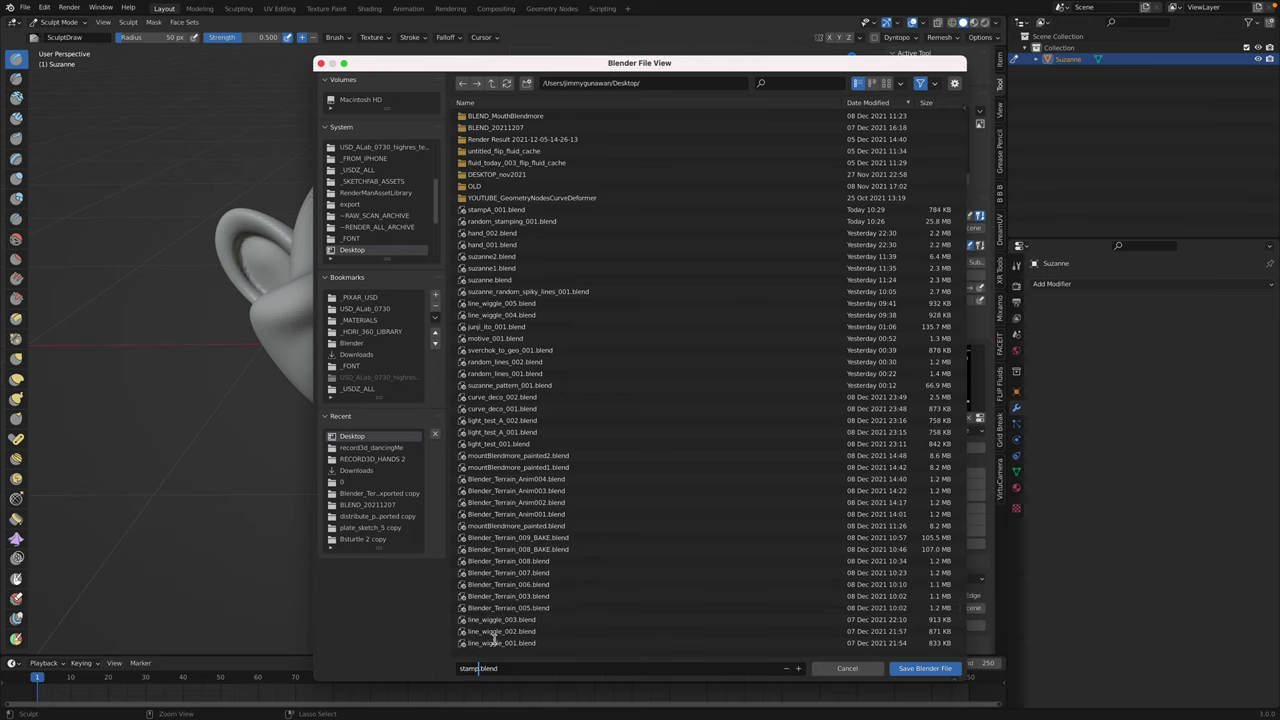
type("stamping_therapy_001")
key("Return")
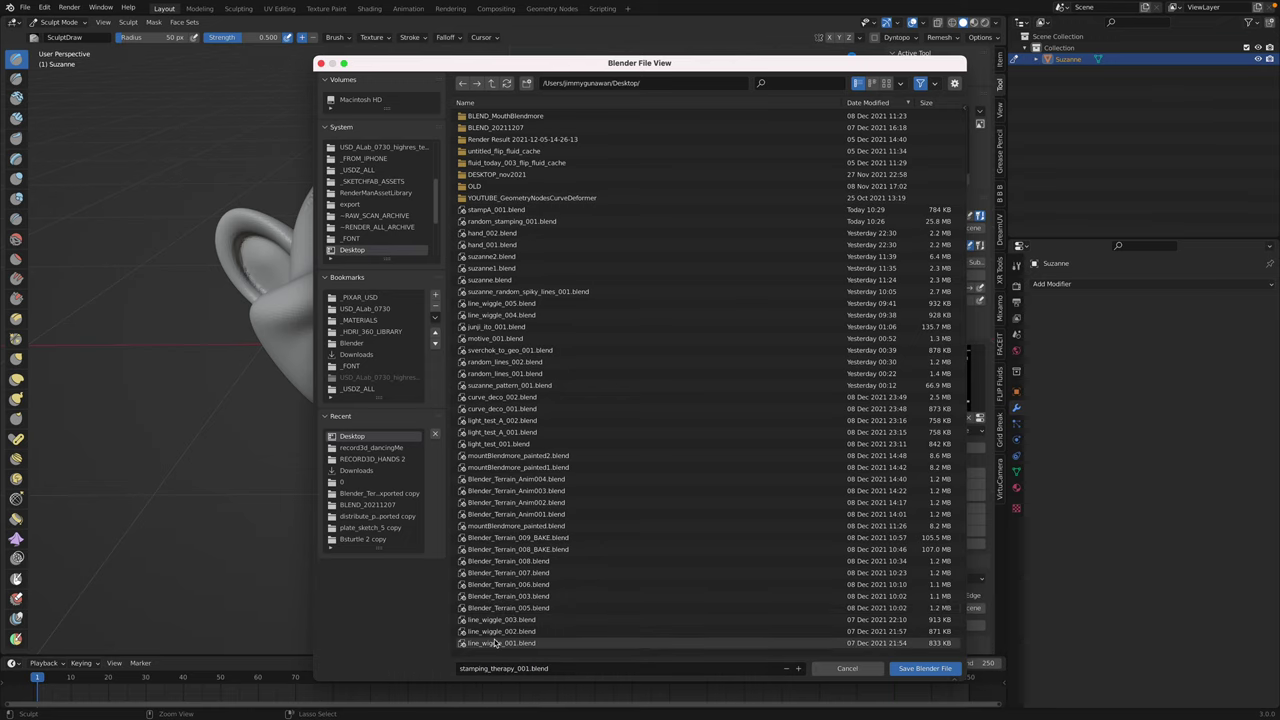
left_click(924, 670)
- Fill the remaining smooth areas of the monkey's skull with pattern stamps up to the brow, checking coverage all around
mouse_move(480, 215)
middle_mouse_down()
mouse_move(506, 305)
mouse_move(532, 304)
middle_mouse_up()
left_click_drag(458, 439, 474, 497)
middle_click_drag(462, 492, 471, 354)
left_click_drag(550, 265, 490, 298)
middle_click_drag(490, 297, 449, 257)
left_click_drag(449, 257, 445, 275)
middle_click_drag(445, 275, 442, 280)
mouse_move(465, 284)
left_mouse_down()
mouse_move(450, 300)
mouse_move(478, 390)
left_mouse_up()
middle_click_drag(478, 388, 532, 300)
left_click_drag(546, 270, 551, 321)
middle_click_drag(551, 321, 609, 255)
mouse_move(610, 288)
left_mouse_down()
mouse_move(596, 312)
mouse_move(495, 366)
left_mouse_up()
middle_click_drag(495, 366, 552, 352)
left_click_drag(526, 361, 481, 407)
middle_click_drag(481, 407, 528, 420)
mouse_move(522, 345)
middle_mouse_down()
mouse_move(566, 286)
mouse_move(520, 272)
mouse_move(482, 299)
middle_mouse_up()
mouse_move(449, 230)
middle_mouse_down()
mouse_move(487, 303)
mouse_move(484, 388)
mouse_move(552, 366)
mouse_move(548, 376)
middle_mouse_up()
middle_click_drag(583, 303, 520, 300)
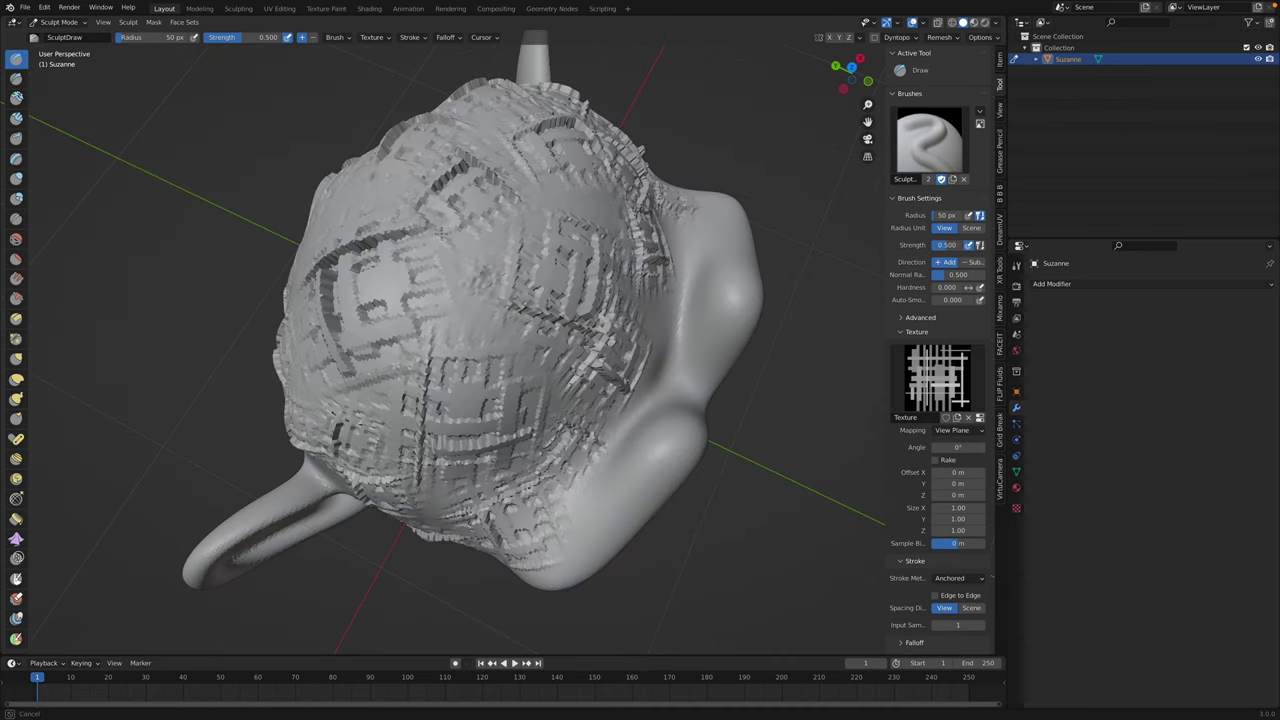
- Add more box-pattern stamps across the top and back of the monkey's skull and down to the forehead
middle_click_drag(553, 206, 616, 274)
middle_click_drag(625, 345, 609, 302)
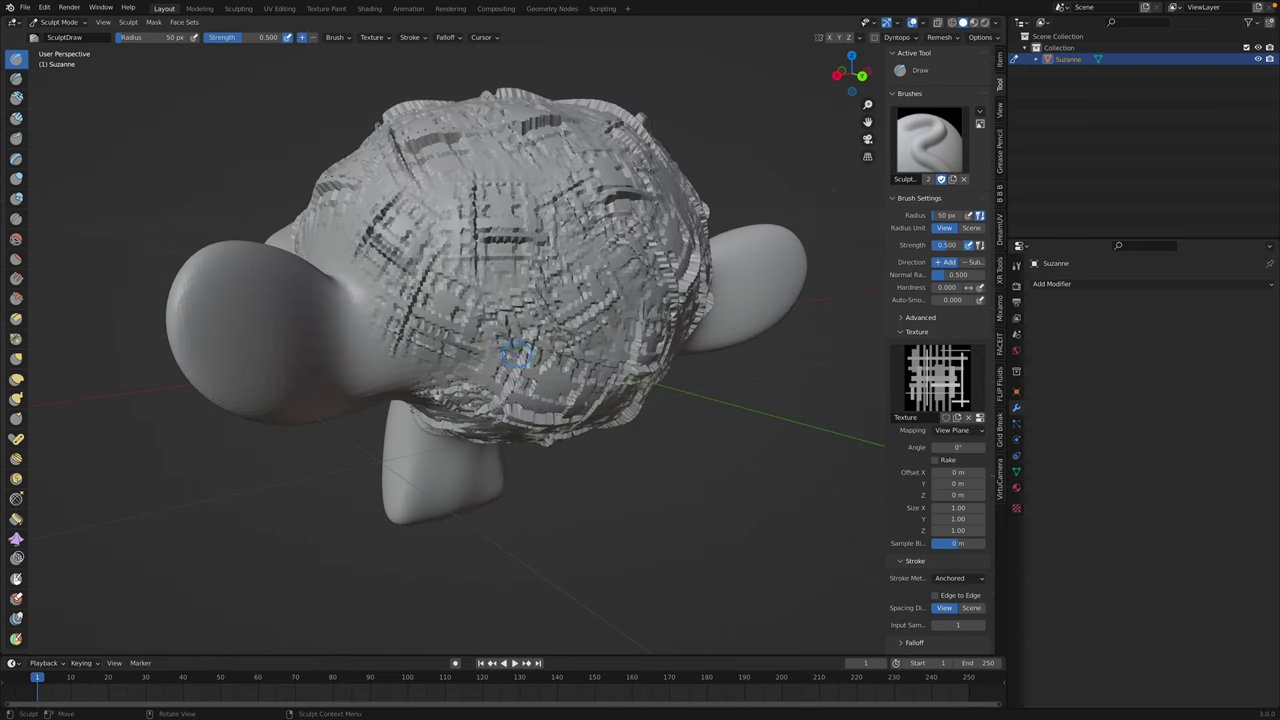
mouse_move(517, 354)
middle_mouse_down()
mouse_move(490, 283)
mouse_move(495, 345)
mouse_move(529, 380)
mouse_move(485, 373)
mouse_move(521, 320)
middle_mouse_up()
middle_click_drag(600, 290, 563, 206)
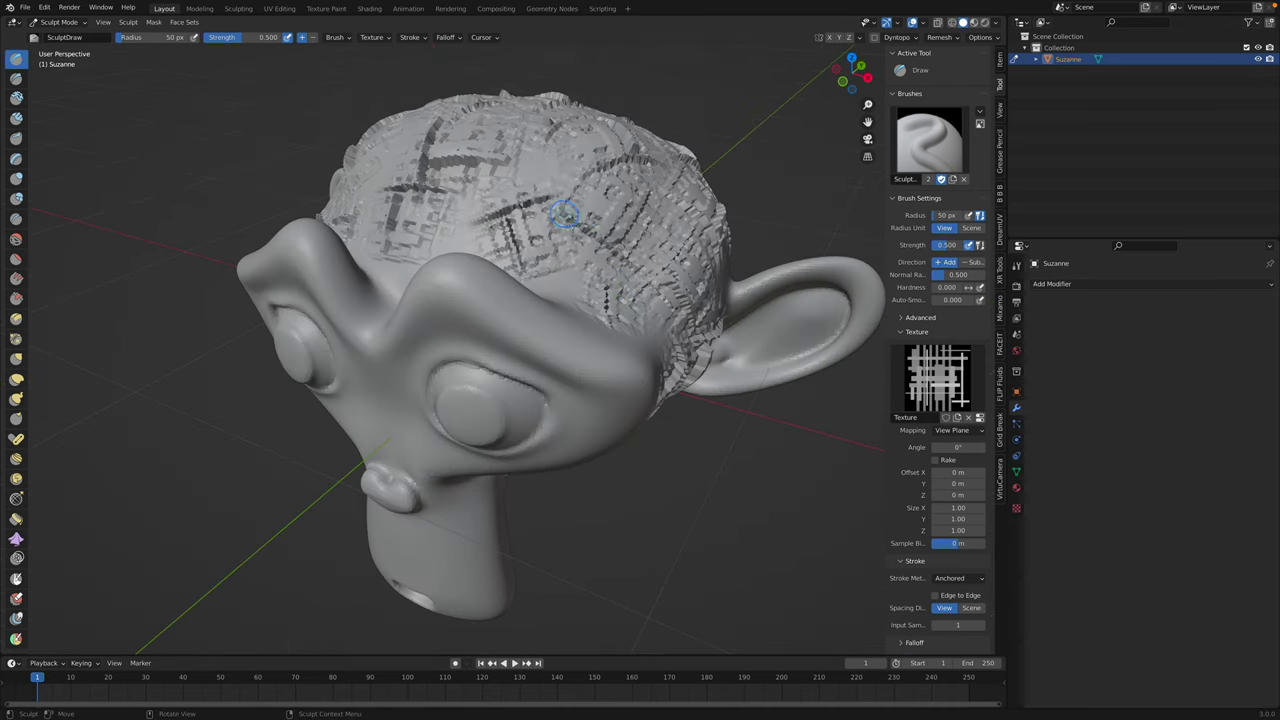
middle_click_drag(551, 251, 600, 375)
middle_click_drag(500, 300, 560, 340)
left_click_drag(506, 278, 566, 350)
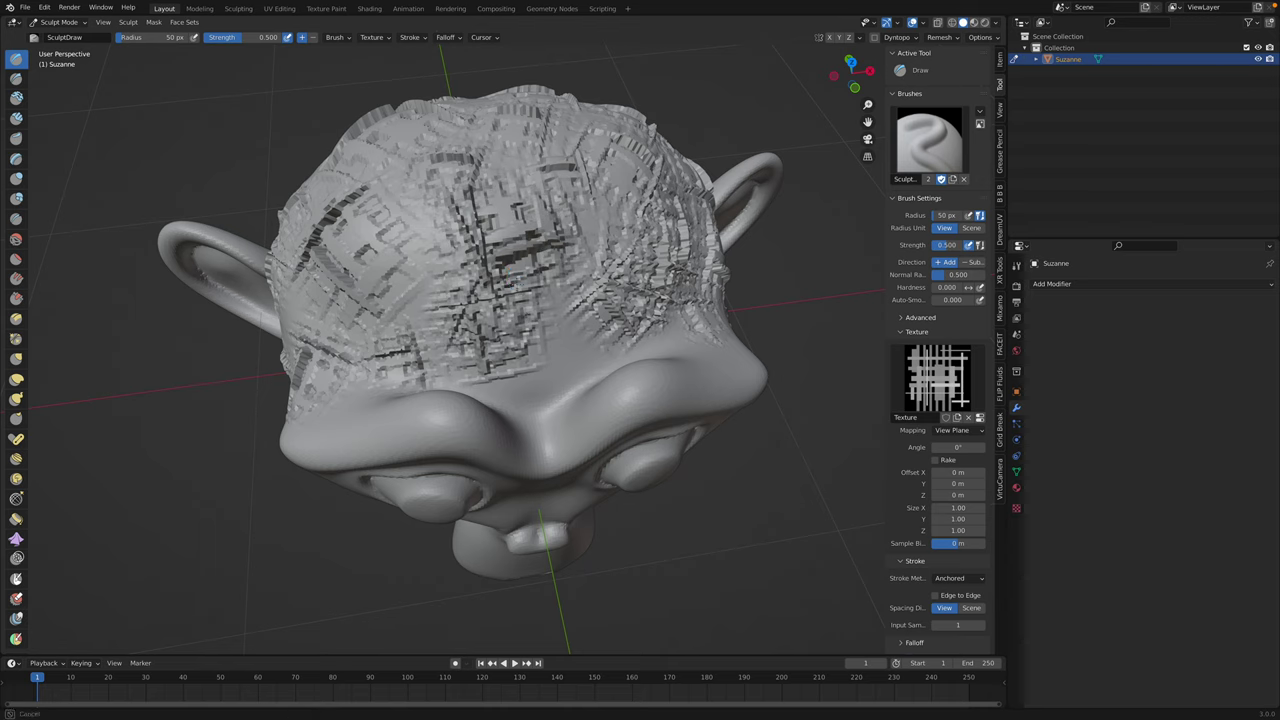
- Stamp further pattern detail on the side of the skull between the ear and the brow
middle_click_drag(451, 263, 650, 270)
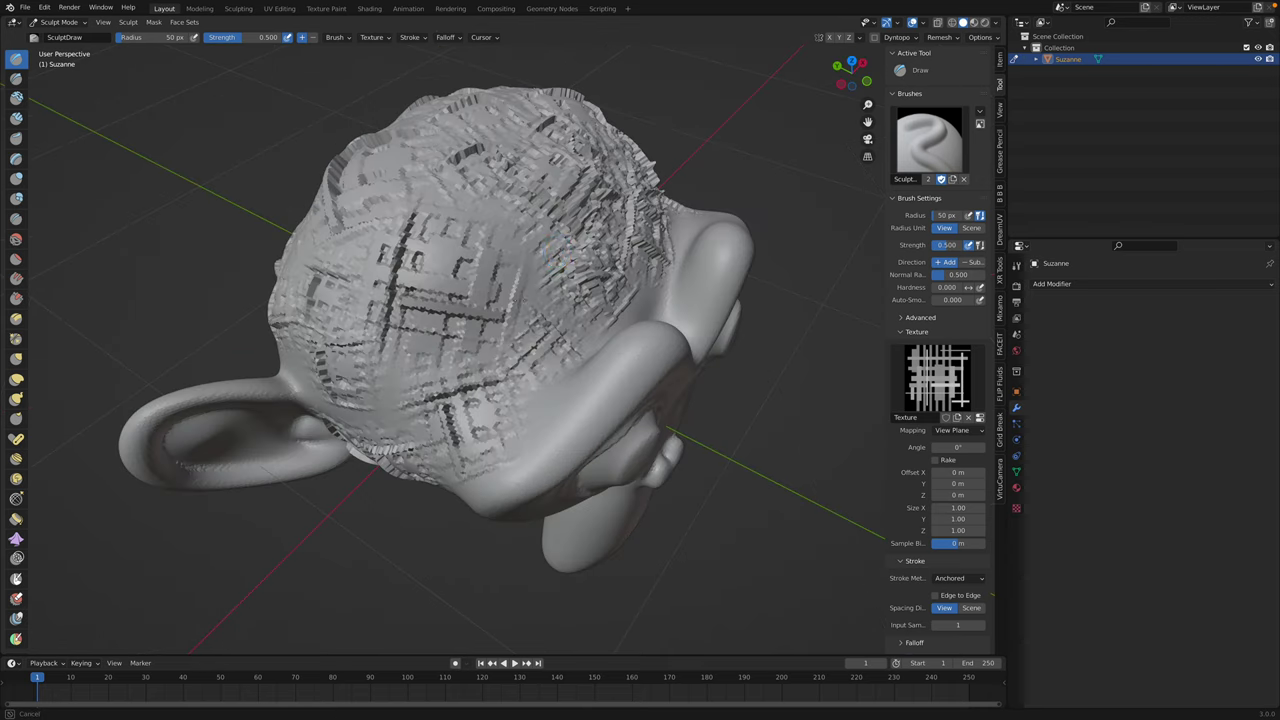
middle_click_drag(500, 219, 570, 285)
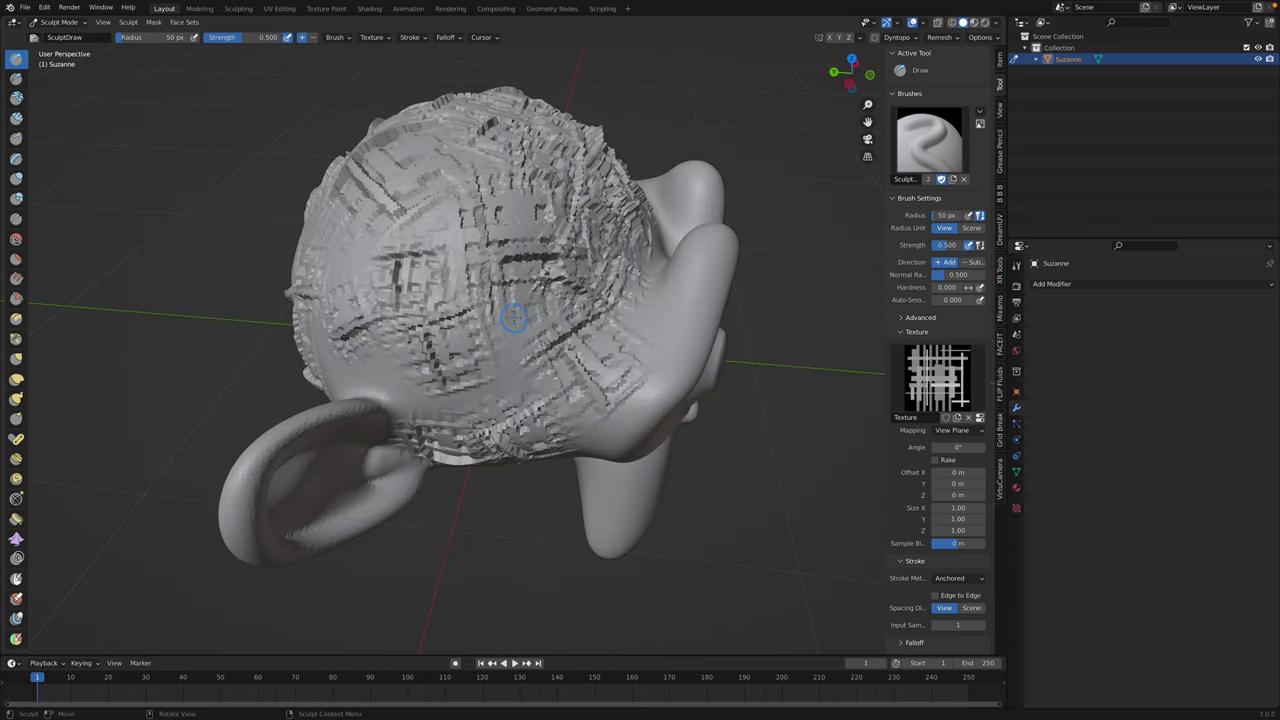
middle_click_drag(510, 316, 578, 319)
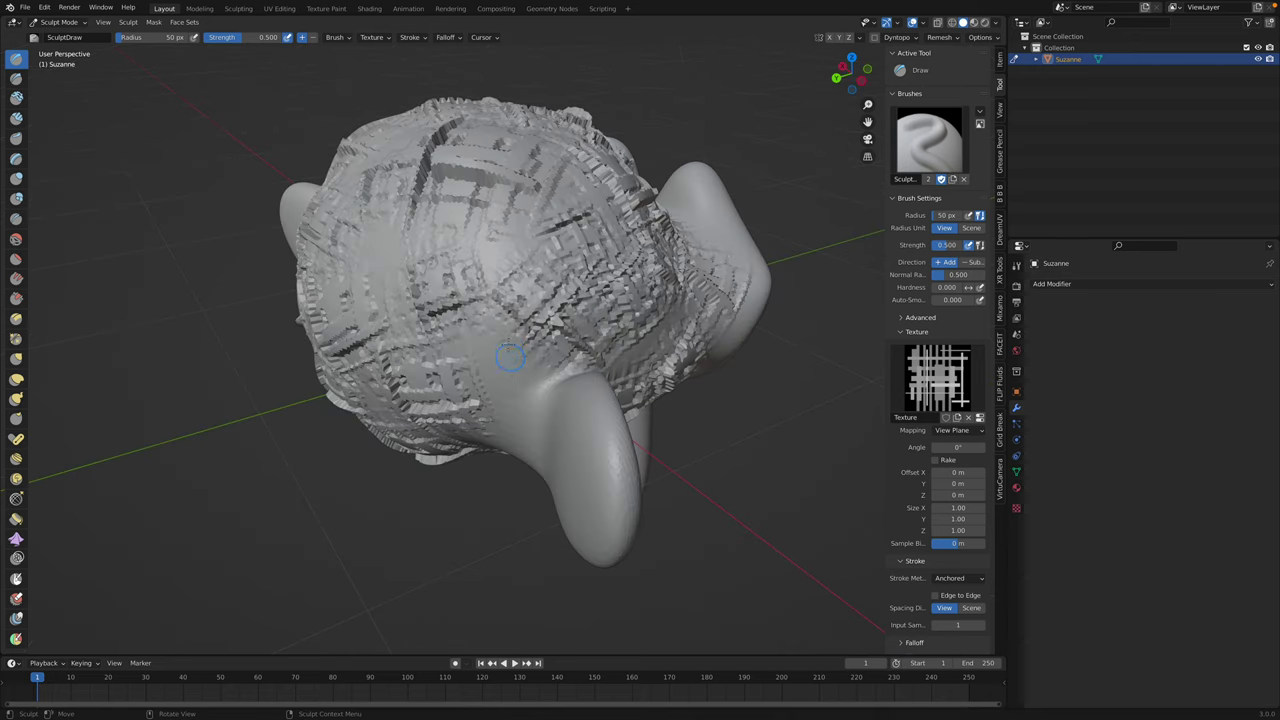
mouse_move(509, 357)
middle_mouse_down()
mouse_move(588, 368)
mouse_move(577, 249)
middle_mouse_up()
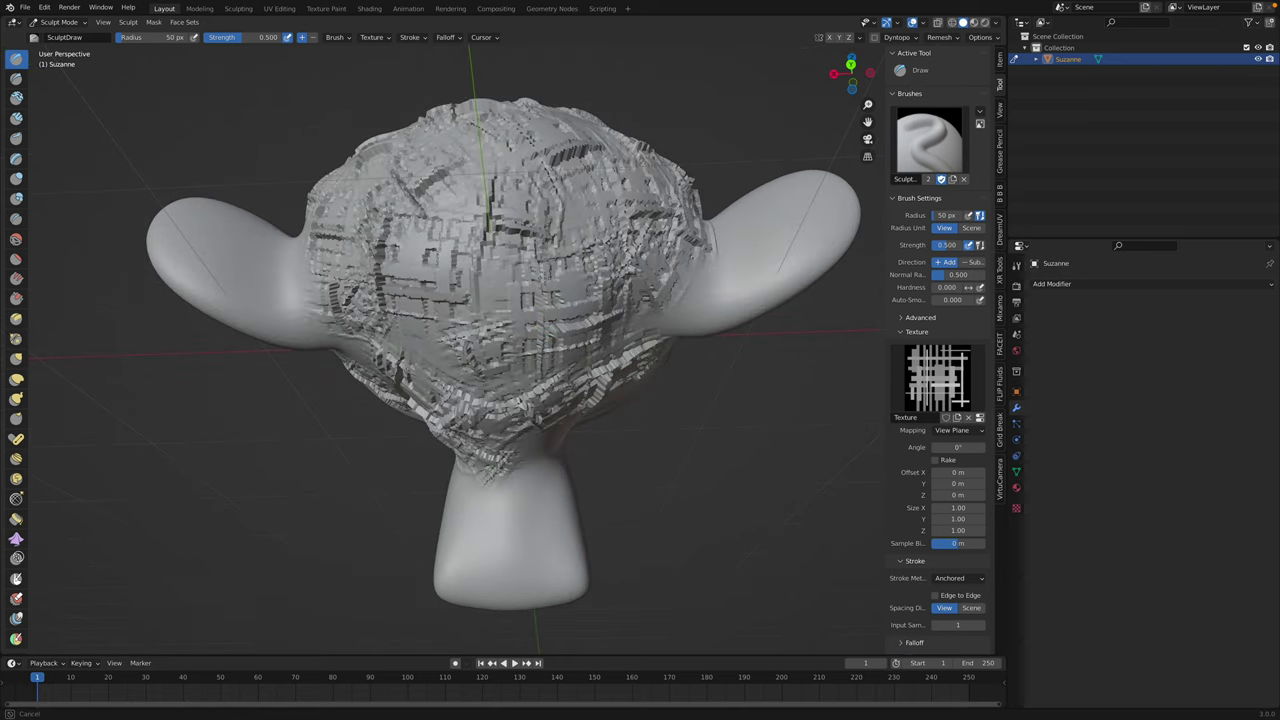
- Layer additional pattern stamps over the back of the head between the ears
left_click_drag(530, 295, 545, 310)
middle_click_drag(430, 312, 480, 320)
left_click_drag(480, 320, 540, 330)
mouse_move(530, 300)
middle_mouse_down()
mouse_move(500, 310)
mouse_move(515, 345)
middle_mouse_up()
left_click_drag(515, 294, 448, 314)
middle_click_drag(451, 250, 580, 300)
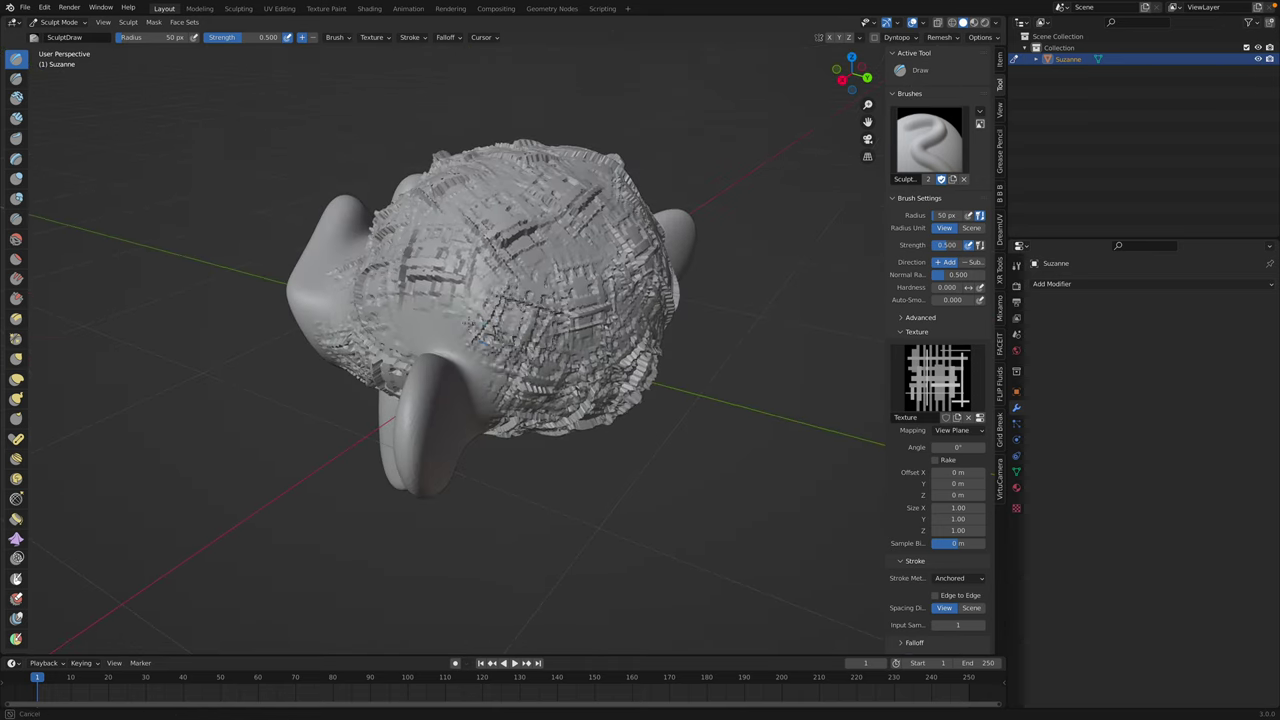
- Finish the pattern coverage with extra stamps above both ears and along the forehead above the brows
middle_click_drag(425, 297, 547, 302)
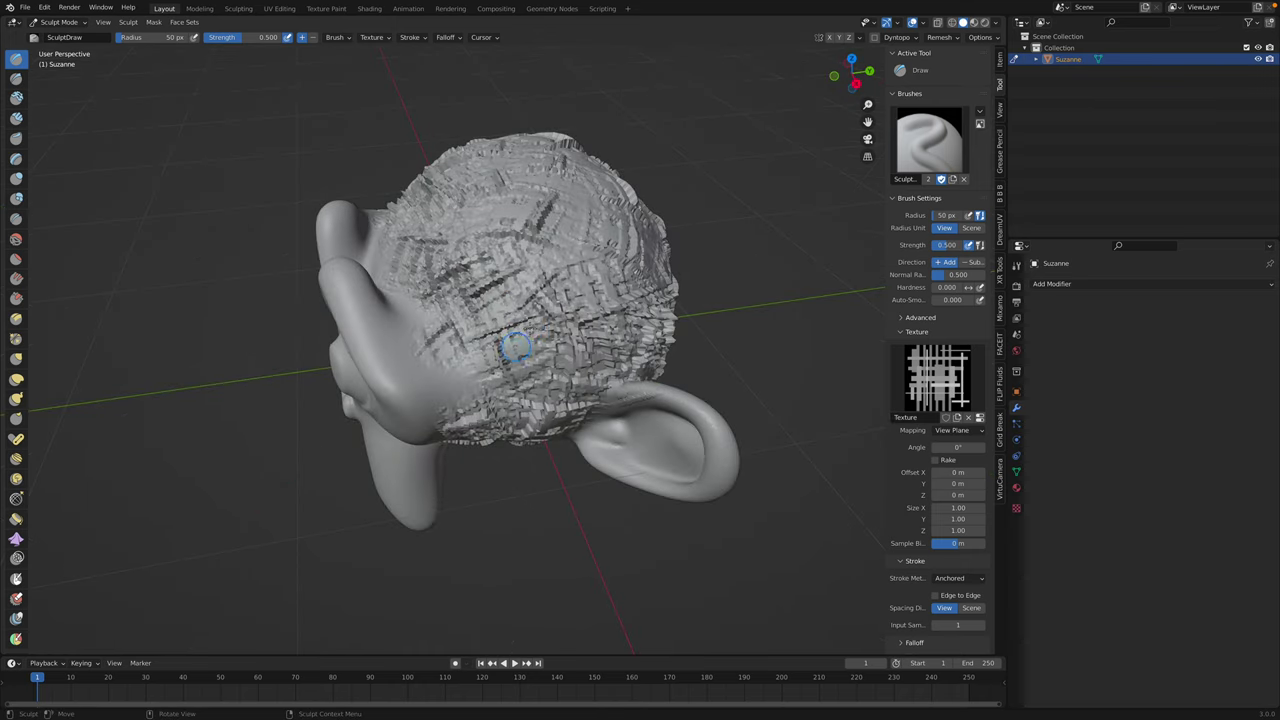
middle_click_drag(600, 360, 560, 320)
middle_click_drag(517, 264, 590, 276)
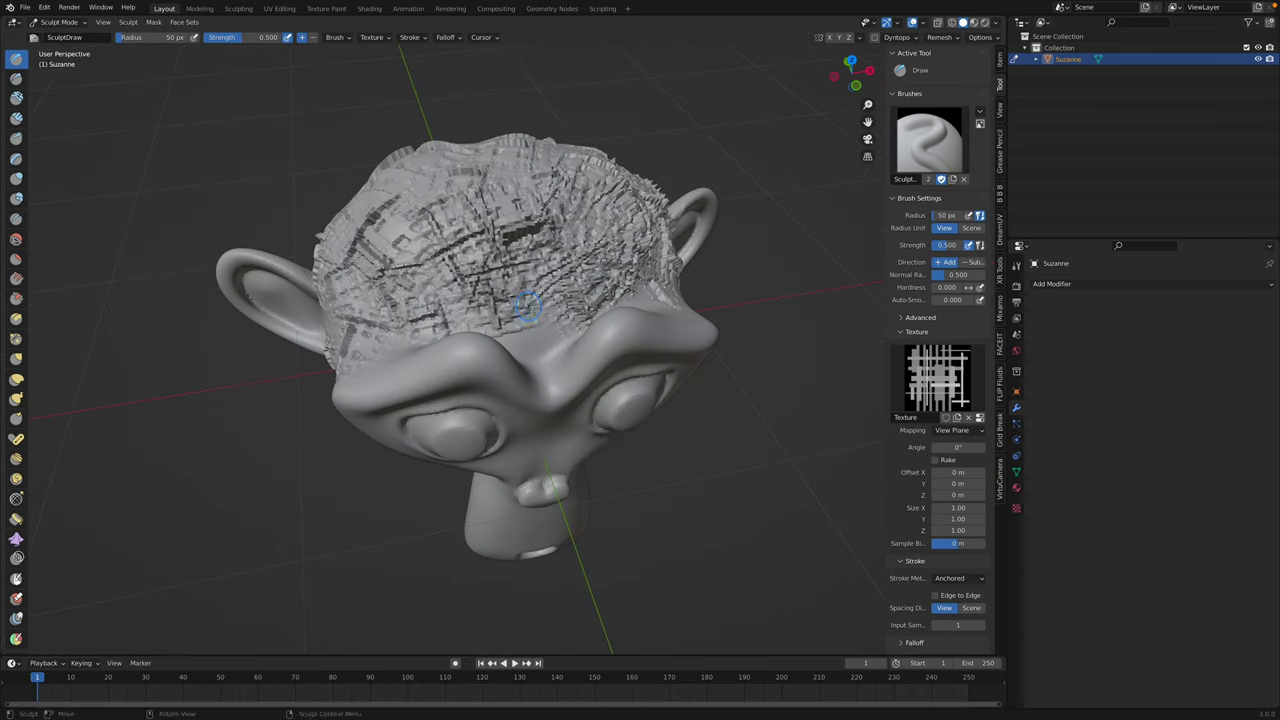
middle_click_drag(484, 281, 556, 284)
middle_click_drag(476, 293, 540, 290)
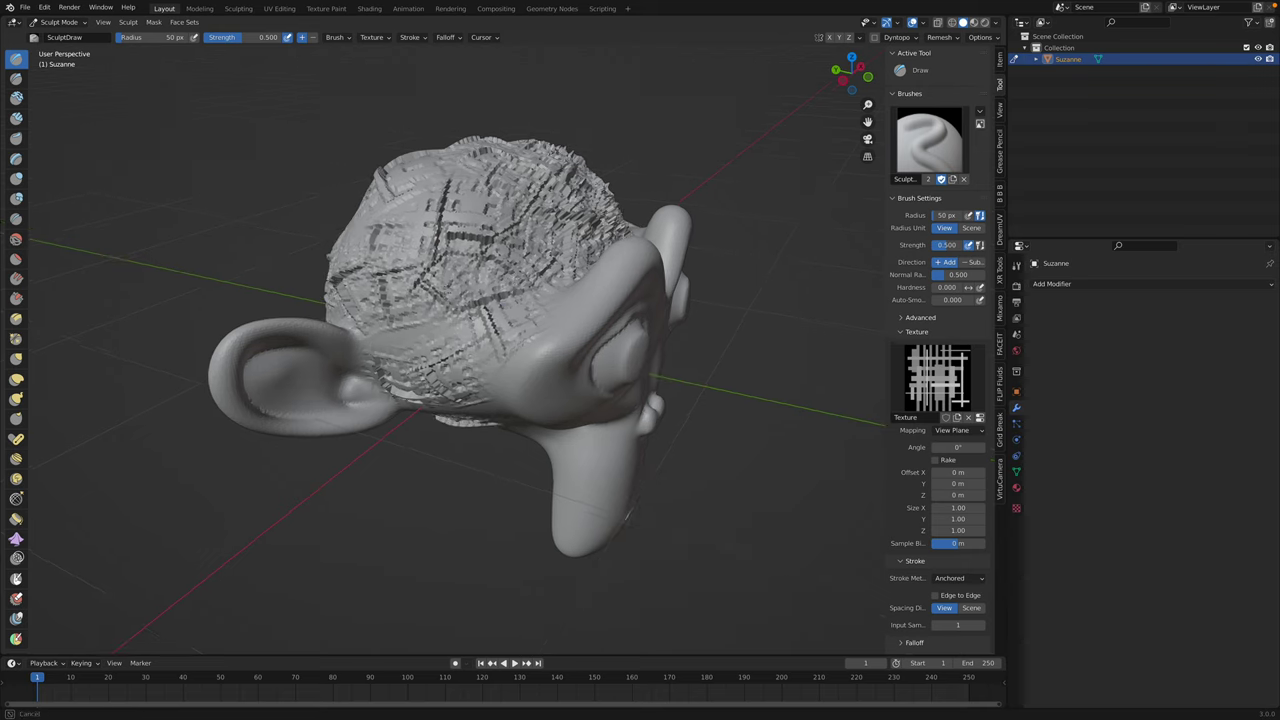
middle_click_drag(469, 325, 570, 329)
middle_click_drag(462, 294, 454, 359)
- Return to Object Mode, save the project and check the sculpted mesh in wireframe before restoring solid shading
left_click(58, 22)
left_click(60, 32)
mouse_move(470, 250)
middle_mouse_down()
mouse_move(524, 253)
mouse_move(497, 284)
mouse_move(525, 286)
mouse_move(595, 240)
mouse_move(555, 231)
mouse_move(603, 235)
mouse_move(568, 240)
middle_mouse_up()
key("ctrl+s")
scroll(524, 286, "up", 3)
key("z")
left_click(433, 286)
key("z")
left_click(618, 232)
scroll(600, 236, "down", 2)
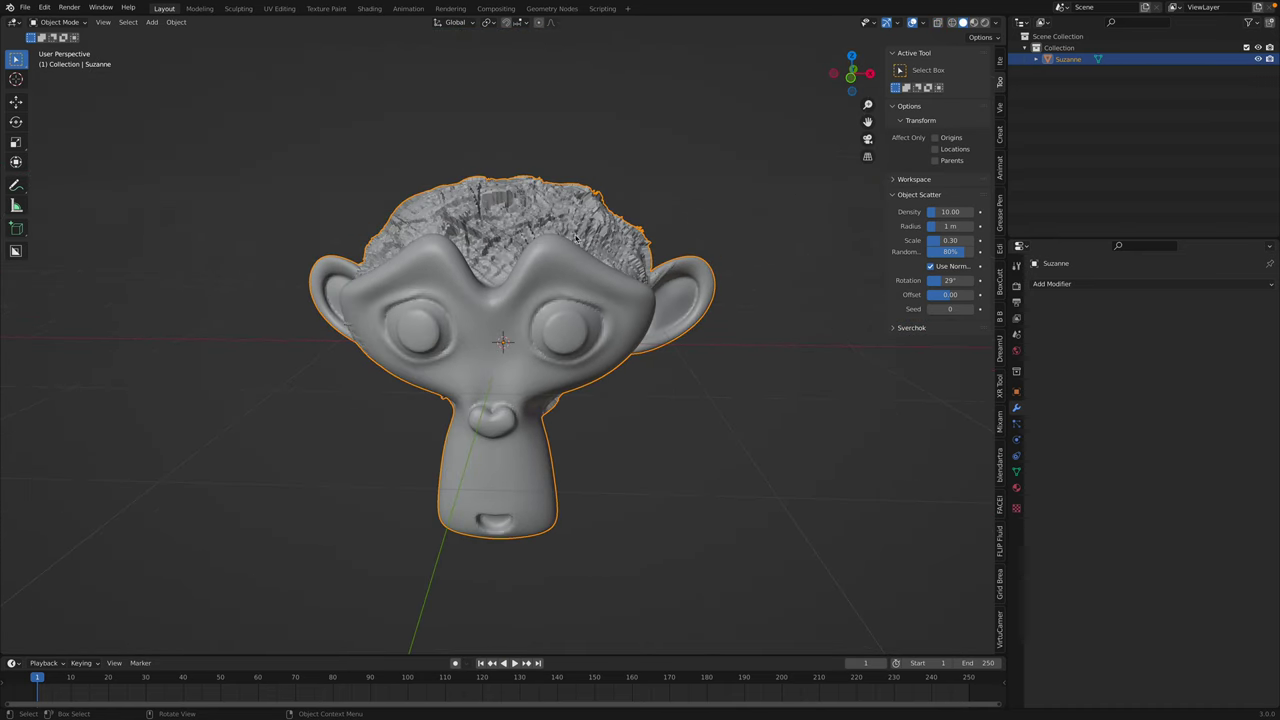
- Move the stamped monkey aside along the negative X axis, deselect it and save the project
key("g")
key("x")
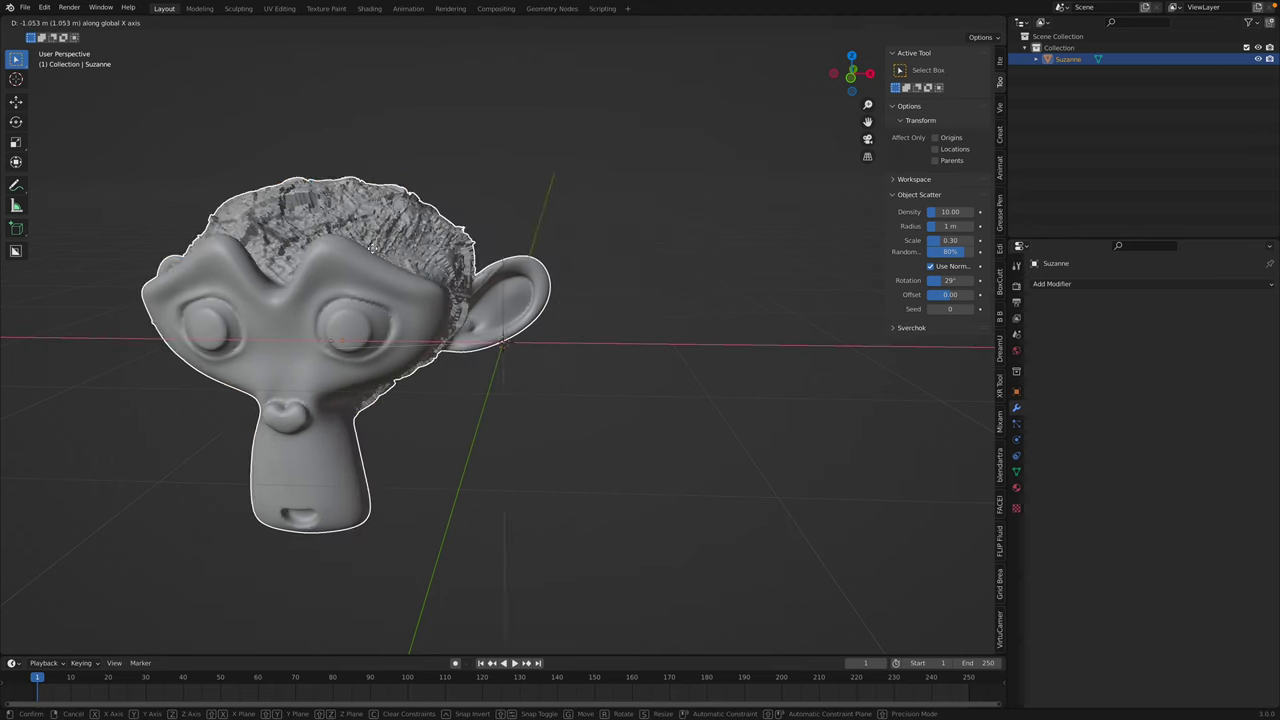
left_click(205, 274)
left_click(554, 191)
key("ctrl+s")
- Add a new monkey mesh at the world origin and give it a Multiresolution modifier
middle_click_drag(554, 193, 528, 210)
key("shift+a")
mouse_move(527, 207)
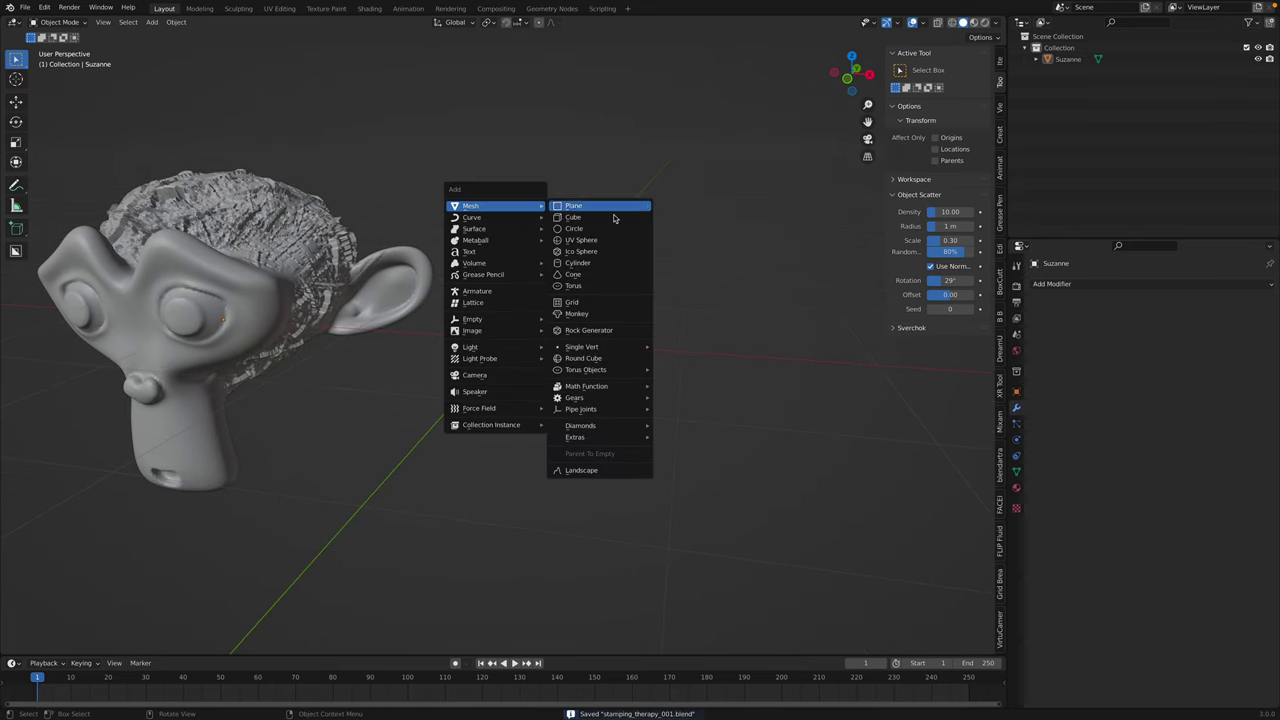
left_click(610, 314)
middle_click_drag(612, 318, 591, 335)
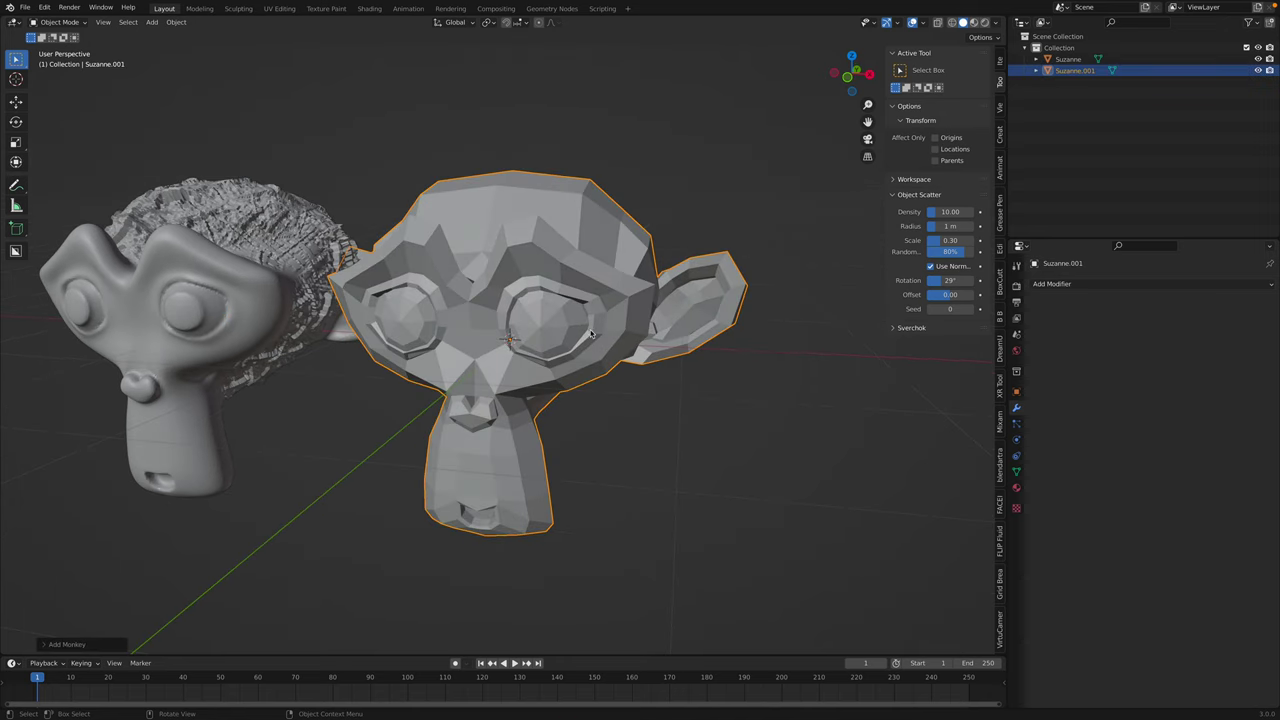
left_click(1089, 284)
left_click(1064, 430)
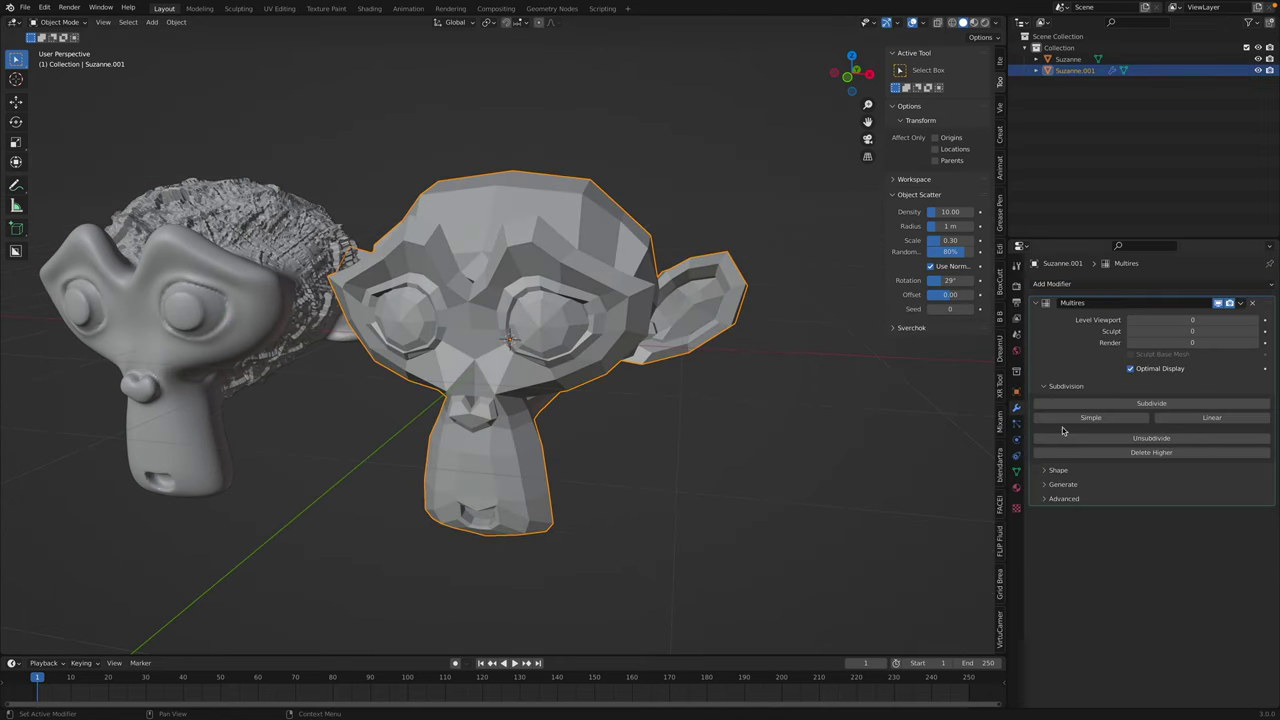
- Subdivide the new monkey's Multires modifier up to level 4 and save the project
left_click(1199, 403)
left_click(1199, 403)
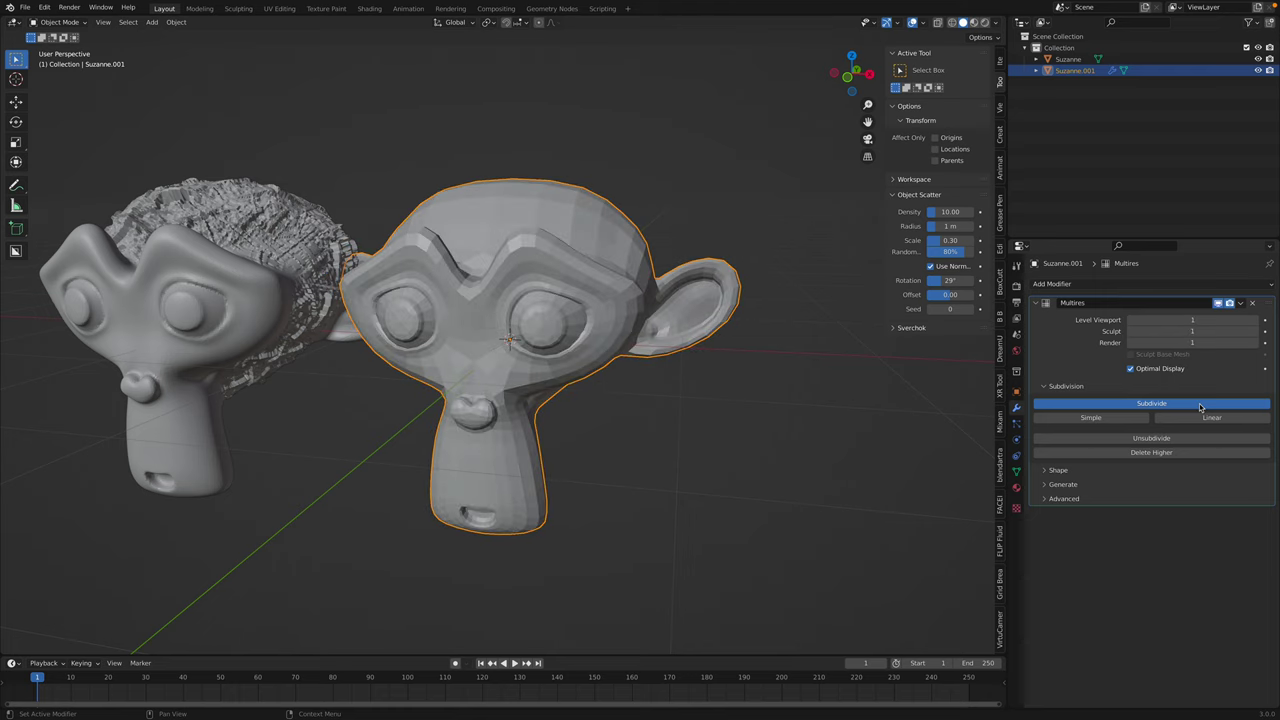
mouse_move(567, 328)
middle_mouse_down()
mouse_move(687, 355)
mouse_move(678, 295)
mouse_move(647, 302)
middle_mouse_up()
key("shift+z")
key("z")
left_click(636, 327)
left_click(1091, 405)
key("ctrl+s")
right_click(647, 302)
left_click(647, 302)
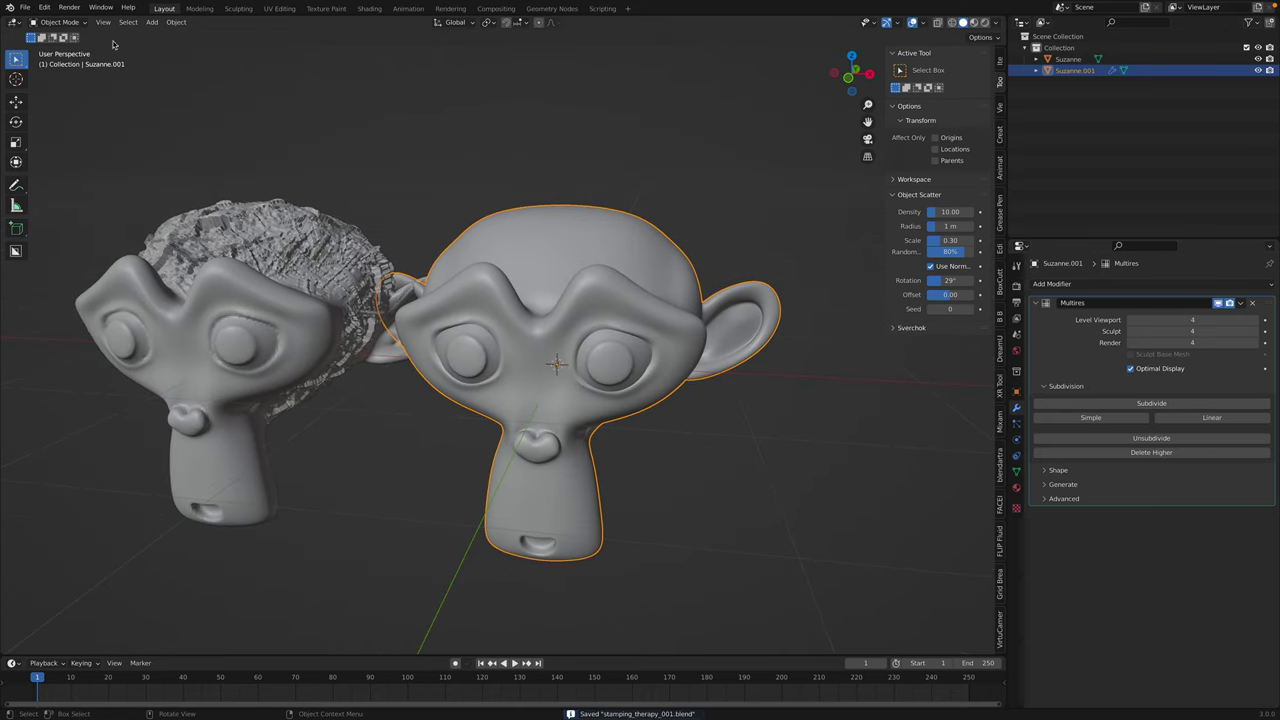
- Enter Sculpt Mode on the new monkey and place several test stamps across its forehead and crown
left_click(59, 22)
left_click(62, 60)
middle_click_drag(600, 340, 640, 315)
left_click_drag(640, 312, 656, 370)
left_click_drag(563, 298, 530, 343)
middle_click_drag(440, 315, 495, 294)
left_click_drag(495, 292, 457, 323)
middle_click_drag(457, 323, 429, 309)
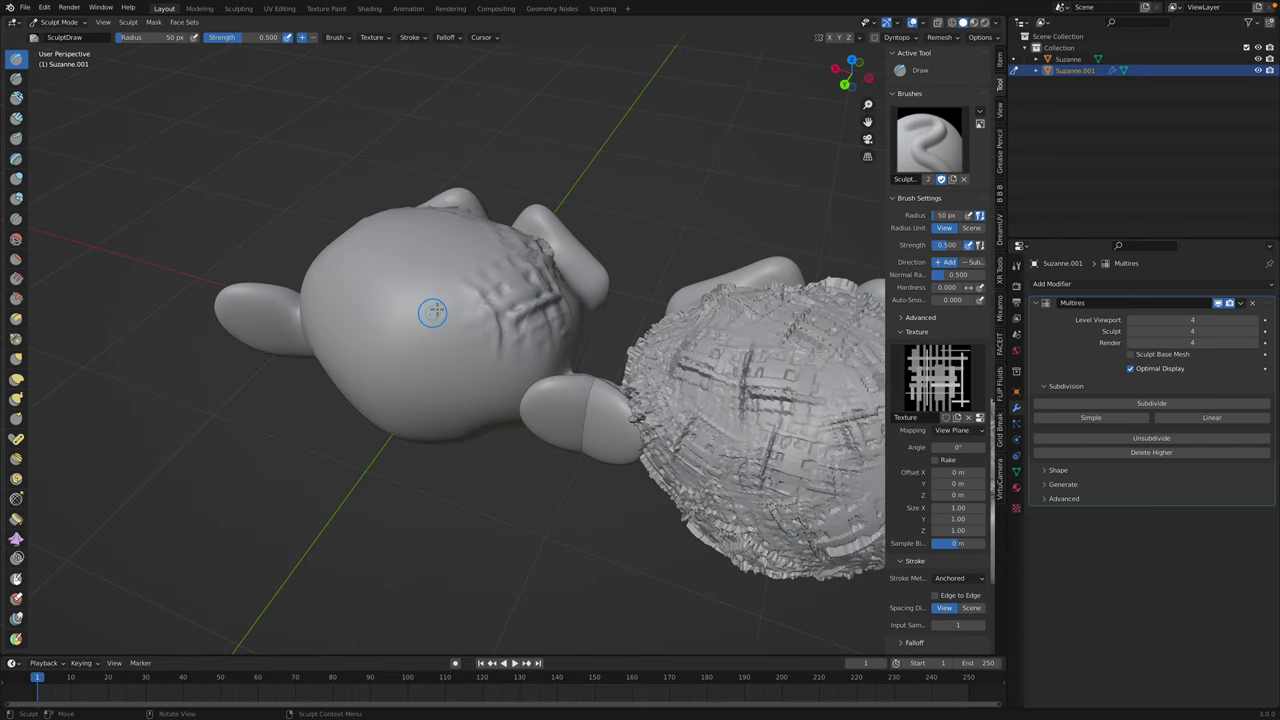
left_click_drag(429, 309, 412, 372)
left_click_drag(341, 319, 306, 336)
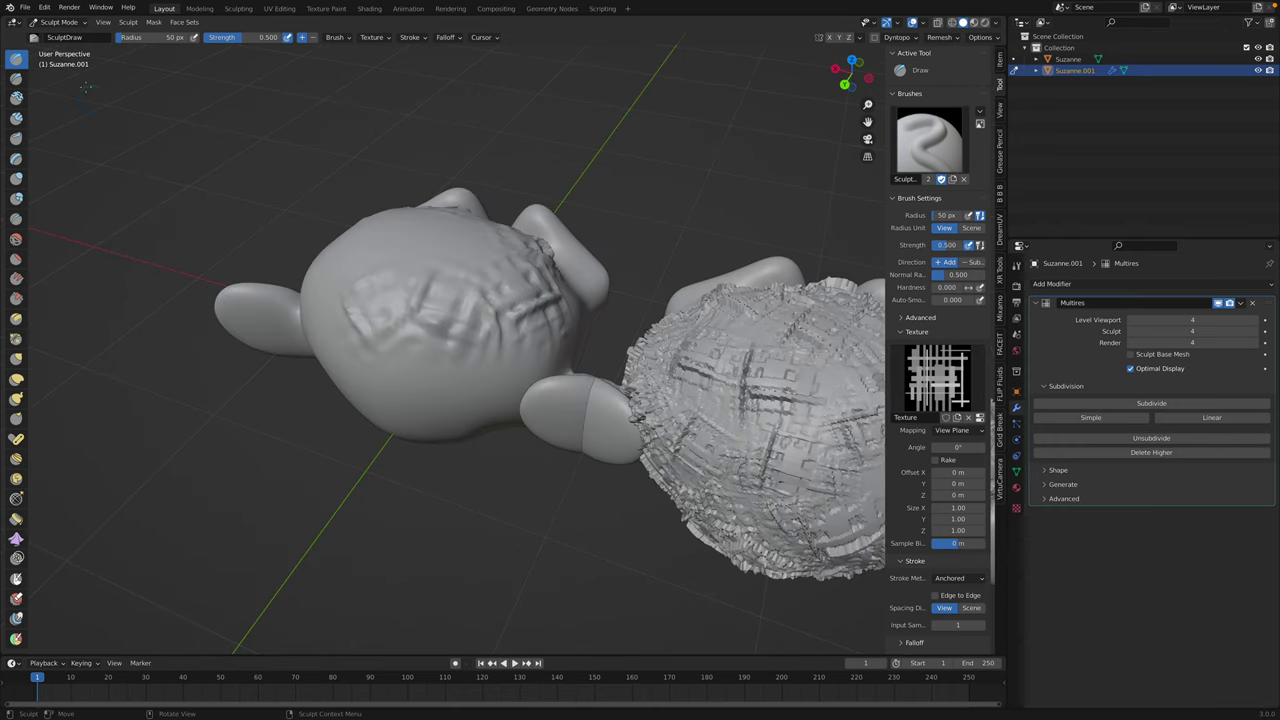
- Return to Object Mode and subdivide the Multires modifier up to level 6
left_click(60, 22)
left_click(58, 38)
middle_click_drag(700, 330, 842, 387)
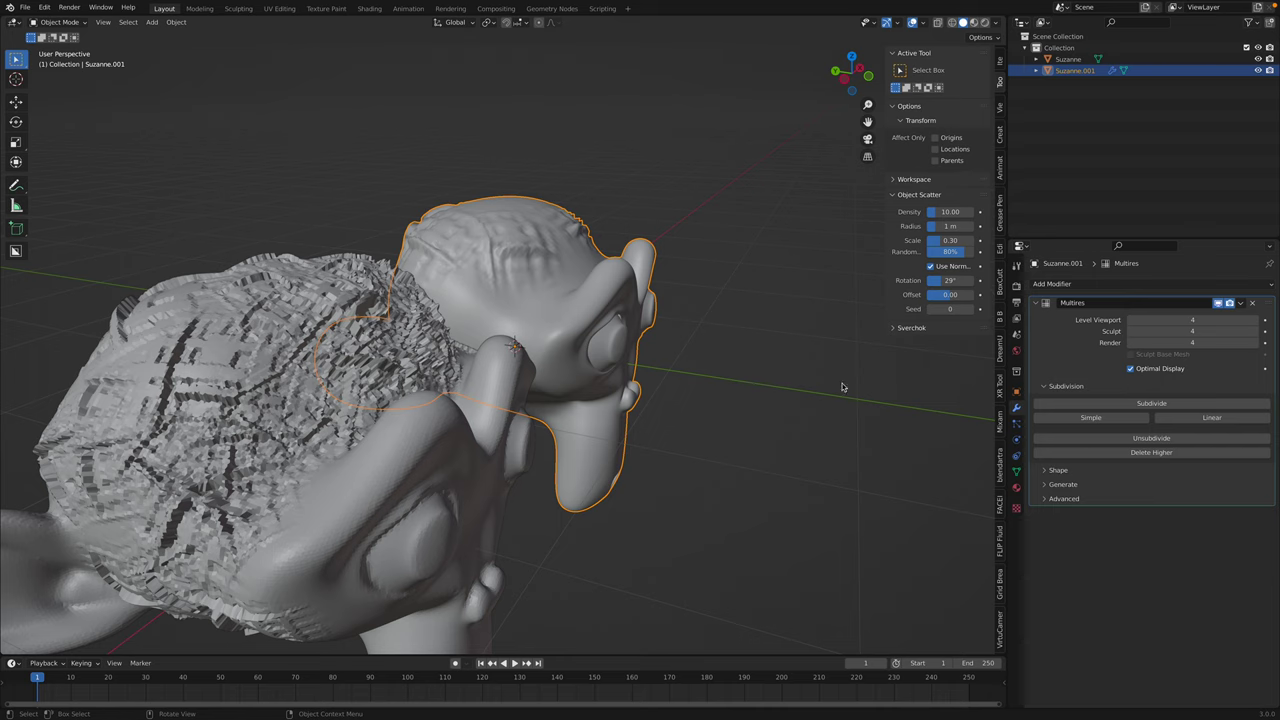
left_click(1070, 404)
middle_click_drag(660, 395, 714, 391)
left_click(1127, 403)
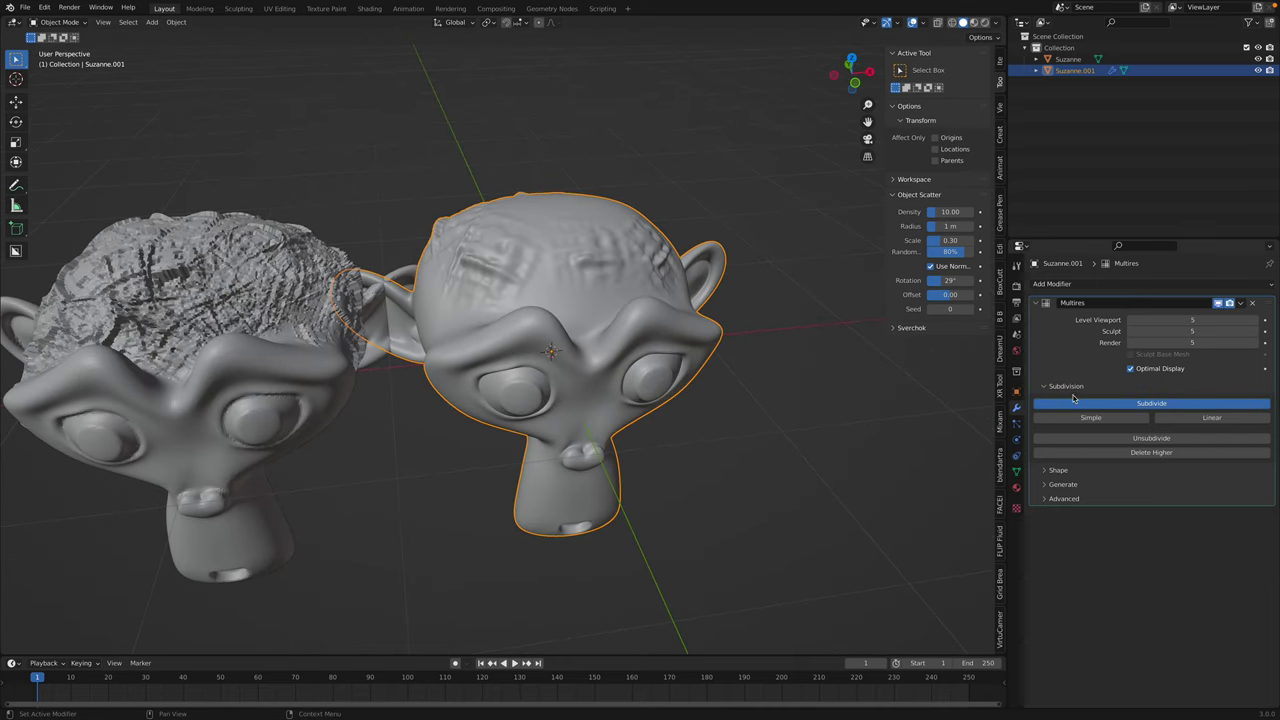
middle_click_drag(667, 332, 172, 86)
- Switch the subdivided monkey back to Sculpt Mode and stamp the box pattern on the top of its head
left_click(60, 22)
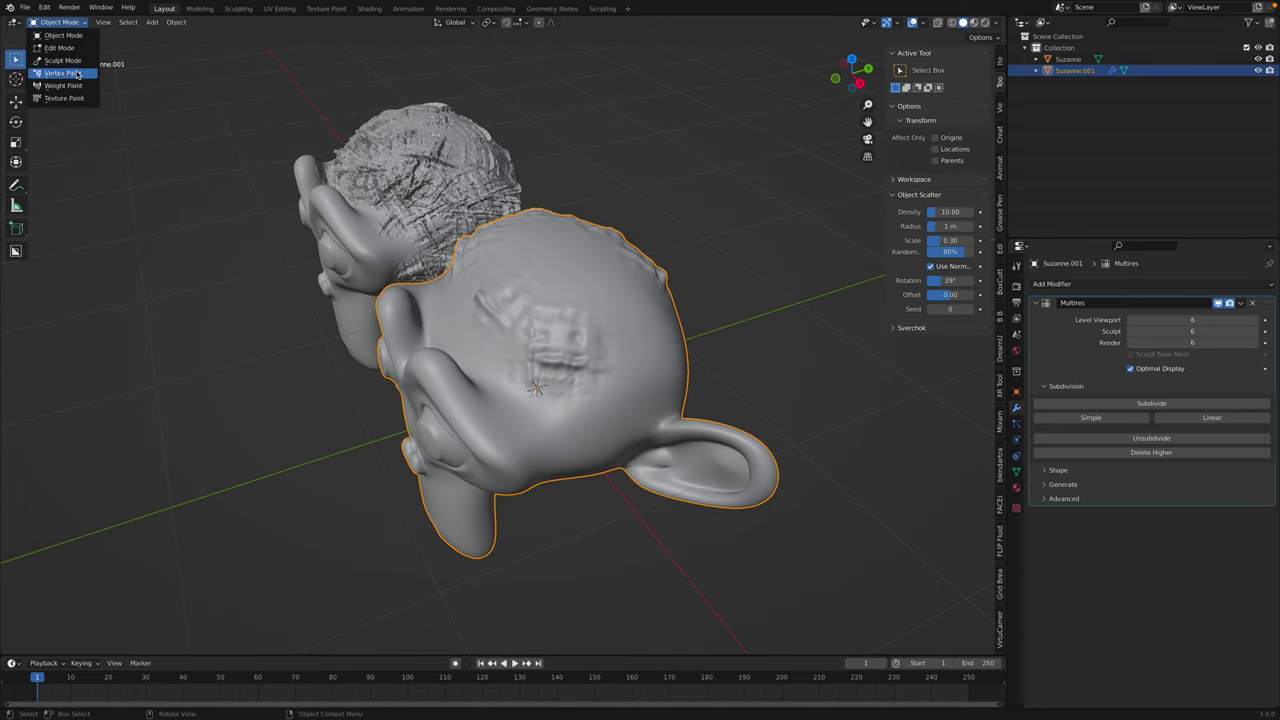
left_click(62, 61)
left_click_drag(620, 304, 635, 330)
middle_click_drag(623, 323, 591, 329)
scroll(591, 329, "up", 3)
left_click_drag(573, 267, 565, 290)
middle_click_drag(545, 296, 630, 320)
left_click_drag(594, 264, 503, 388)
- Stamp the pattern on the side of the second monkey's head, in front of and above the ear
middle_click_drag(622, 366, 556, 318)
left_click_drag(596, 355, 448, 446)
middle_click_drag(468, 444, 483, 383)
left_click_drag(533, 314, 421, 291)
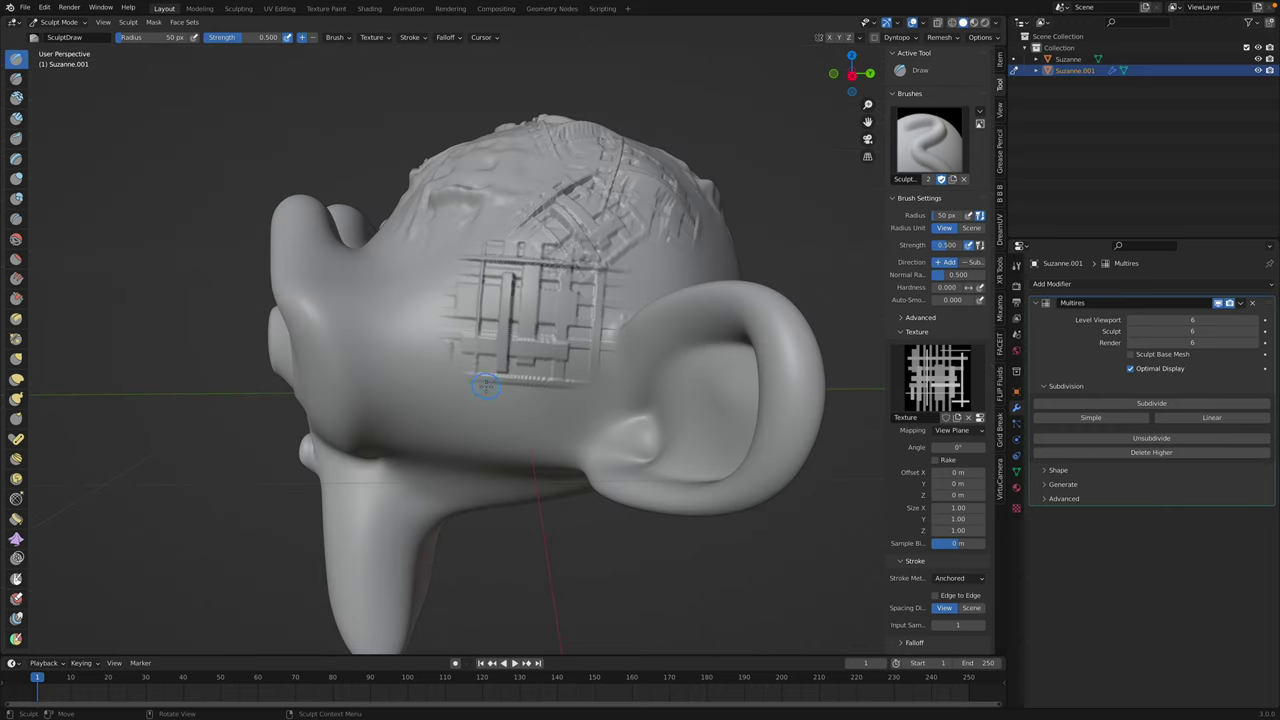
left_click_drag(484, 387, 572, 336)
- Extend the pattern stamps over the crown and the back of the second monkey's head
middle_click_drag(576, 333, 508, 339)
left_click_drag(468, 323, 530, 370)
middle_click_drag(574, 376, 518, 390)
left_click_drag(519, 391, 505, 395)
mouse_move(505, 395)
middle_mouse_down()
mouse_move(622, 391)
mouse_move(565, 394)
middle_mouse_up()
middle_click_drag(563, 300, 519, 265)
left_click_drag(519, 265, 458, 181)
mouse_move(462, 345)
middle_mouse_down()
mouse_move(502, 354)
mouse_move(492, 408)
middle_mouse_up()
mouse_move(438, 340)
middle_mouse_down()
mouse_move(423, 386)
mouse_move(457, 349)
mouse_move(443, 380)
mouse_move(533, 323)
mouse_move(430, 235)
middle_mouse_up()
middle_click_drag(380, 365, 490, 306)
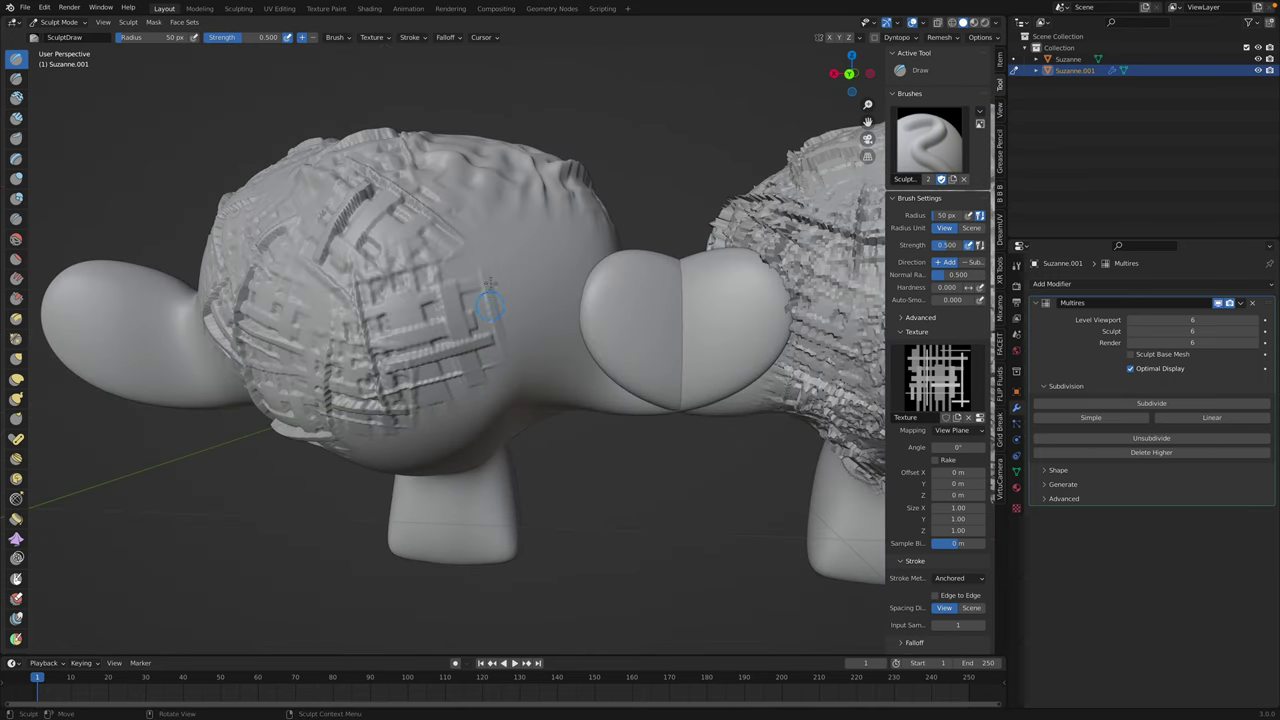
- Stamp the pattern across the lower back of the second monkey's head and underneath the ear
middle_click_drag(478, 210, 530, 200)
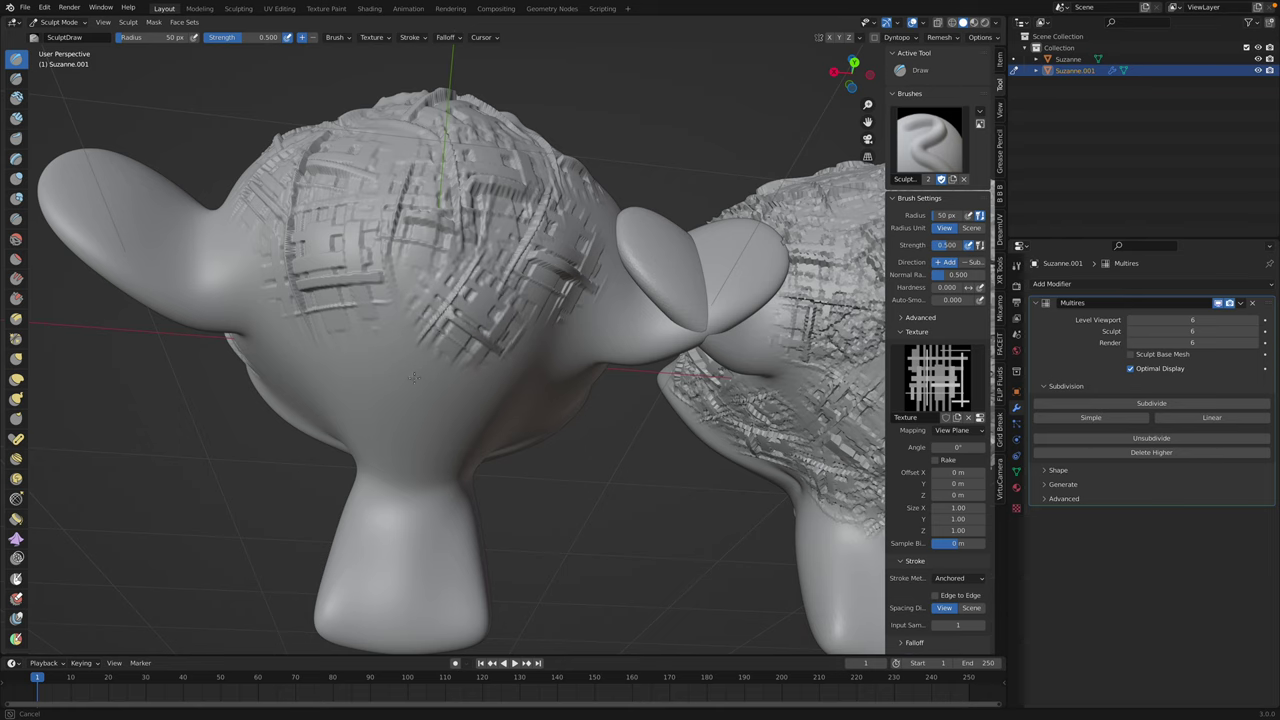
middle_click_drag(405, 380, 557, 323)
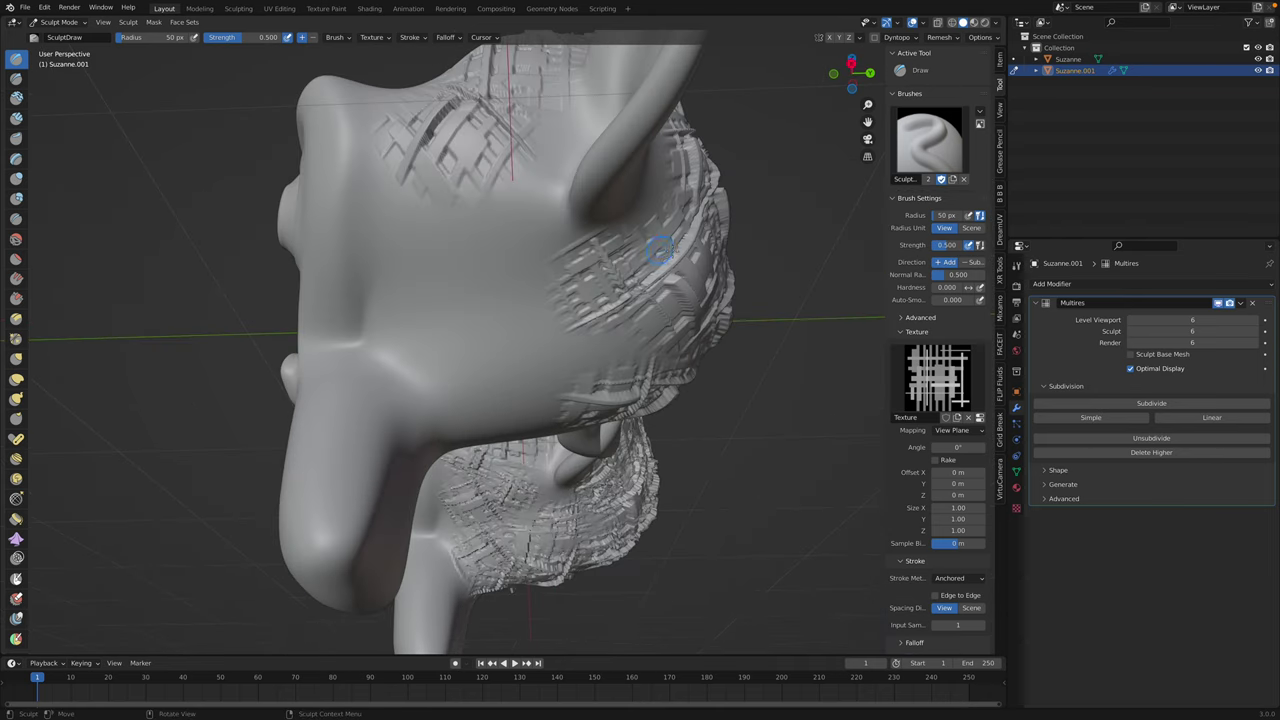
middle_click_drag(550, 348, 490, 328)
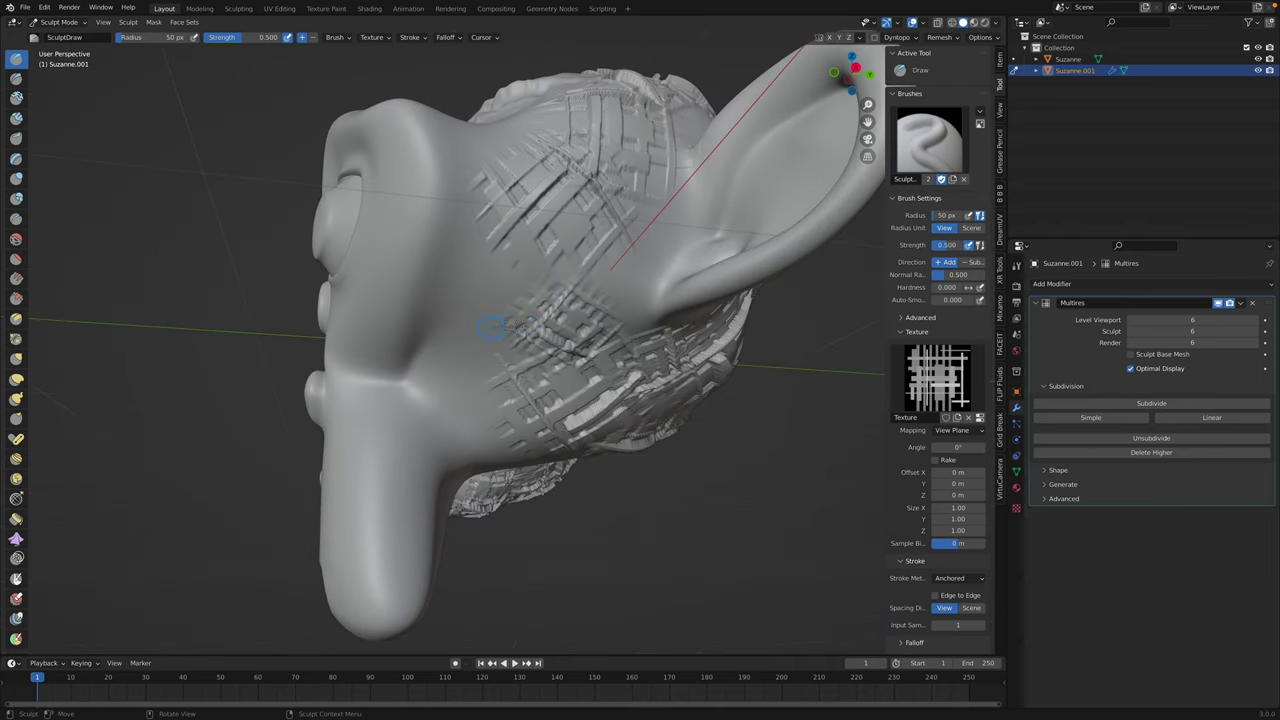
- Stamp the pattern on the opposite side of the second monkey's head, from the brow down beneath the ear
middle_click_drag(451, 368, 528, 344)
middle_click_drag(650, 262, 580, 297)
mouse_move(600, 205)
middle_mouse_down()
mouse_move(402, 325)
mouse_move(497, 405)
mouse_move(456, 292)
middle_mouse_up()
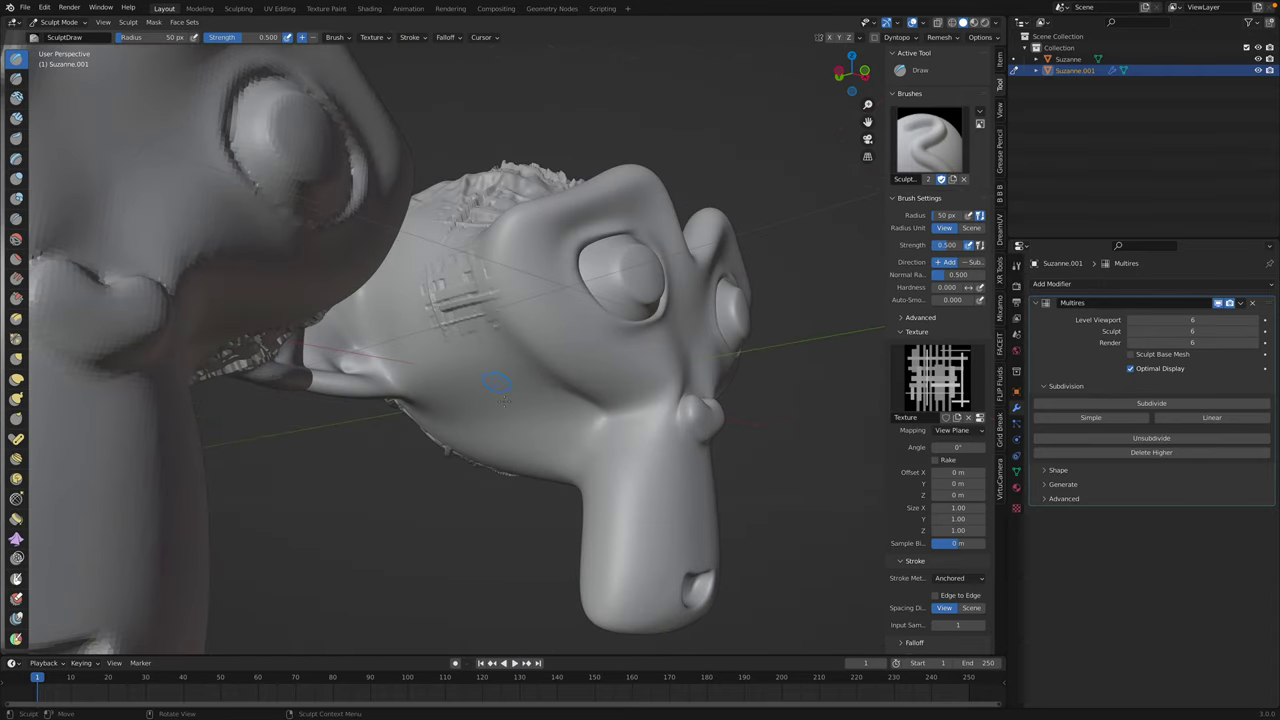
middle_click_drag(534, 434, 560, 377)
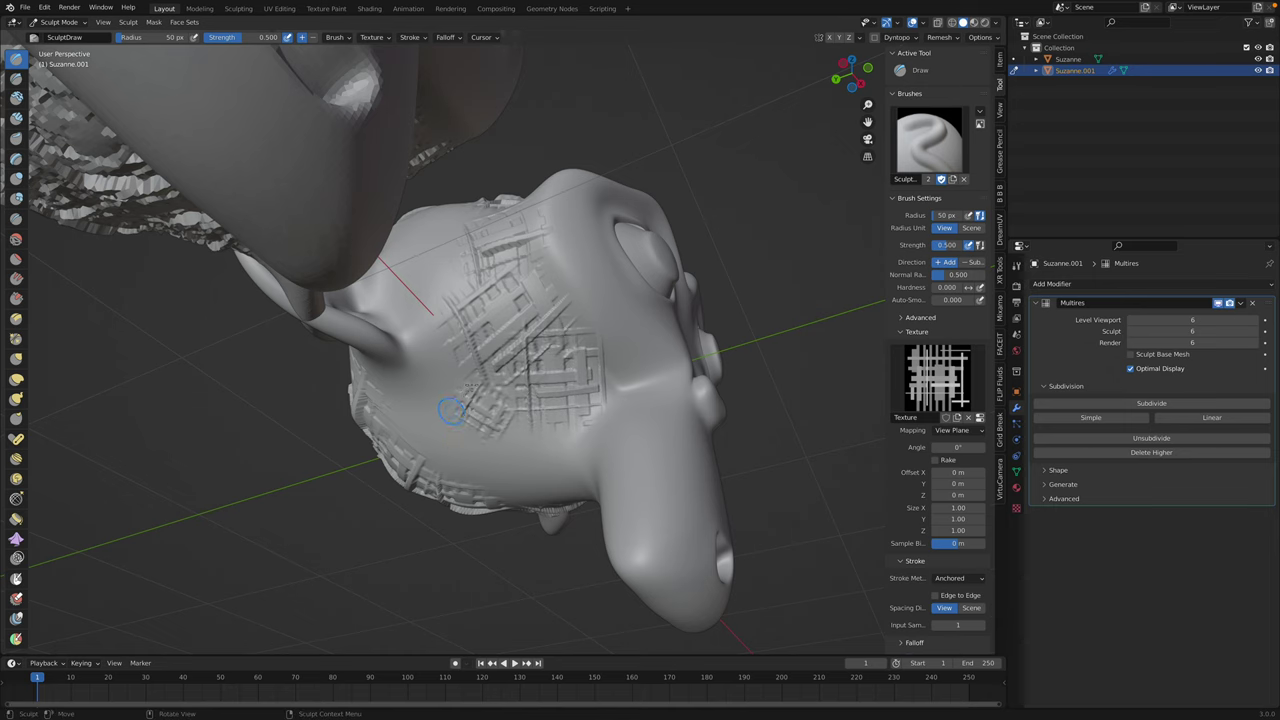
- Fill the smooth area at the base of the second monkey's skull and the crown with pattern stamps
mouse_move(462, 418)
middle_mouse_down()
mouse_move(582, 386)
mouse_move(518, 340)
middle_mouse_up()
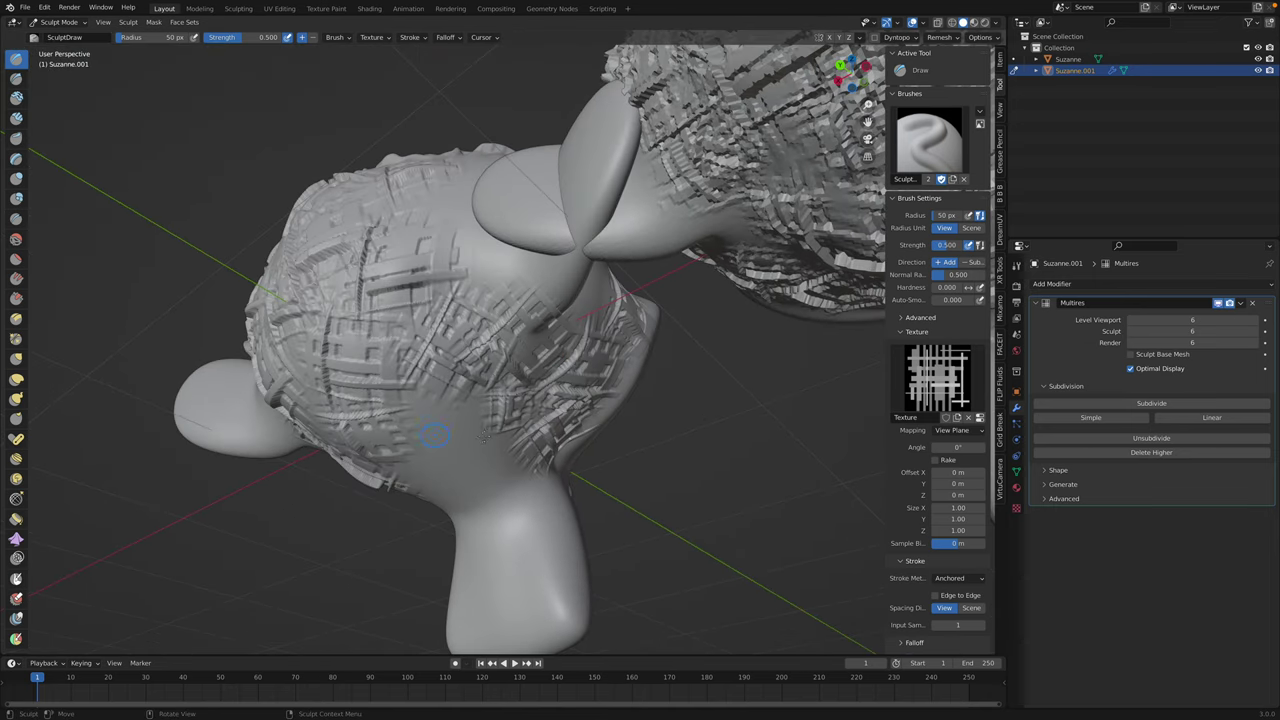
middle_click_drag(446, 488, 518, 412)
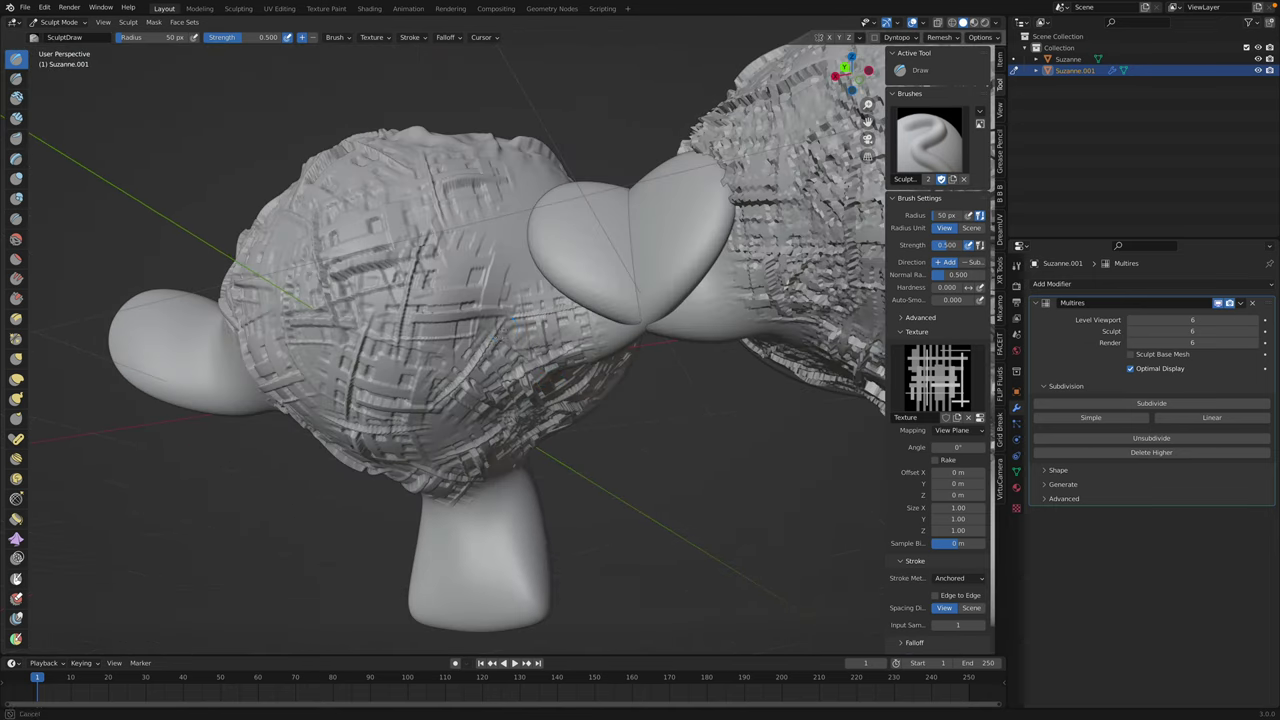
middle_click_drag(515, 318, 477, 348)
mouse_move(484, 247)
middle_mouse_down()
mouse_move(437, 240)
mouse_move(440, 340)
mouse_move(478, 418)
mouse_move(631, 366)
middle_mouse_up()
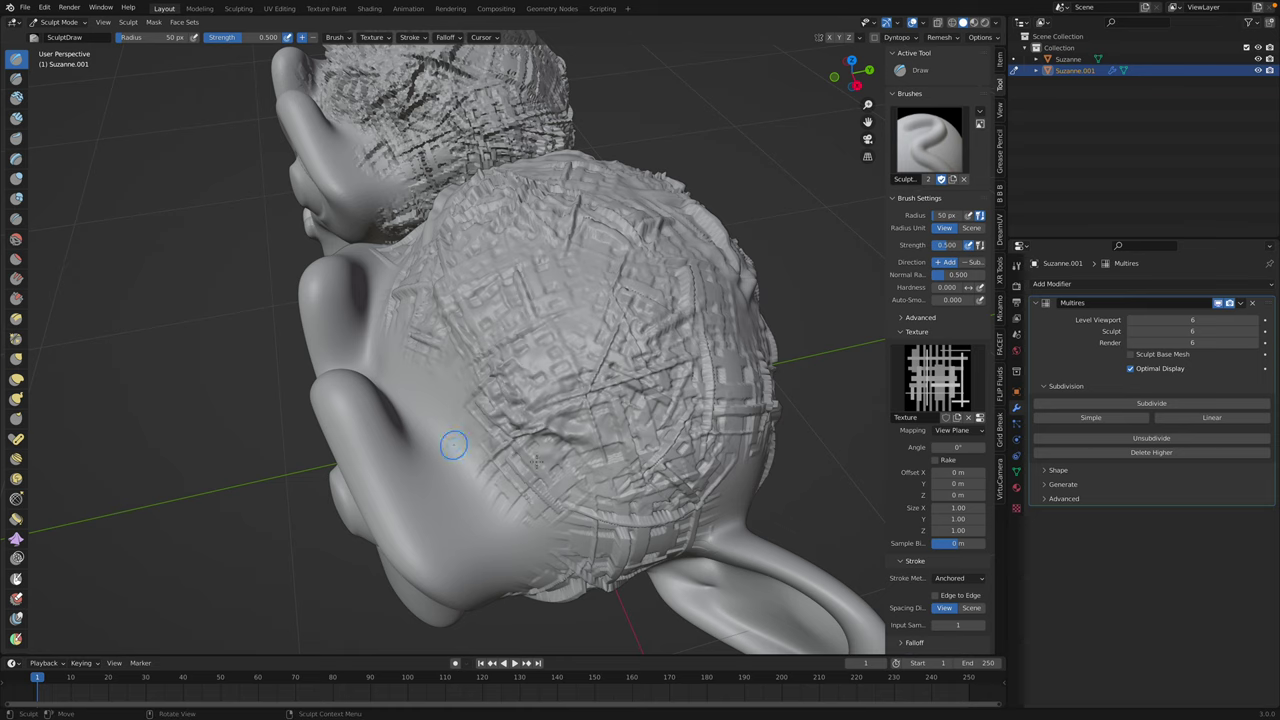
- Stamp the remaining smooth areas beside the ear and above the brows, and compare the two monkeys
middle_click_drag(453, 445, 529, 398)
left_click_drag(700, 320, 538, 333)
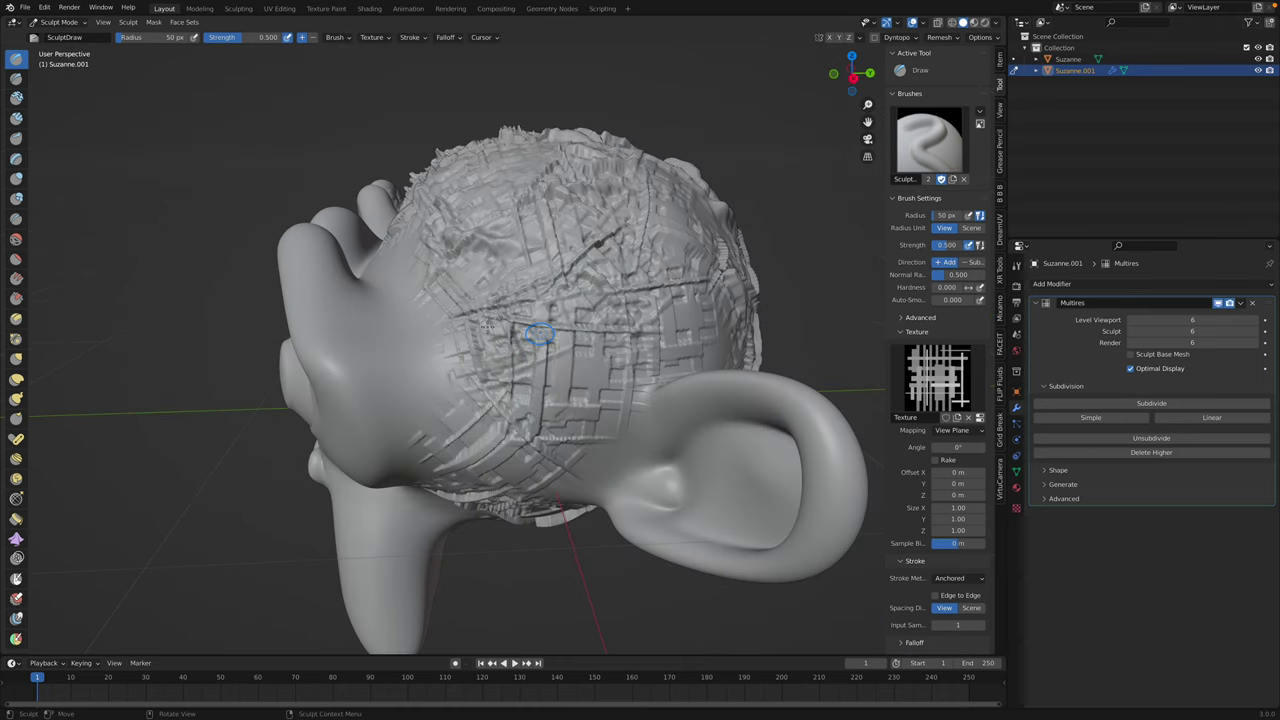
mouse_move(429, 373)
middle_mouse_down()
mouse_move(586, 340)
mouse_move(514, 252)
middle_mouse_up()
mouse_move(440, 278)
middle_mouse_down()
mouse_move(528, 333)
mouse_move(457, 362)
mouse_move(481, 345)
middle_mouse_up()
mouse_move(485, 400)
middle_mouse_down()
mouse_move(460, 440)
mouse_move(440, 380)
mouse_move(465, 300)
mouse_move(571, 357)
mouse_move(581, 273)
middle_mouse_up()
scroll(500, 294, "down", 3)
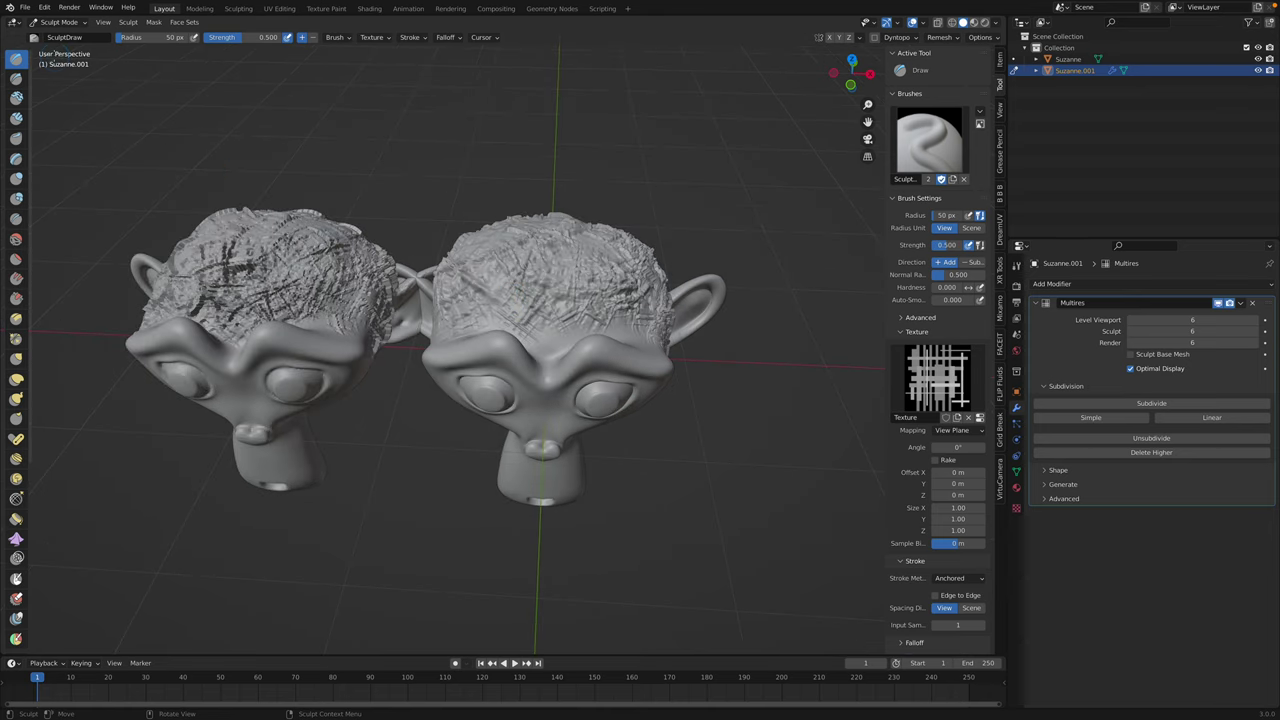
- Leave sculpting for Object Mode on the second monkey and save the file
left_click(55, 22)
middle_click_drag(512, 233, 510, 205)
key("ctrl+s")
middle_click_drag(582, 266, 676, 240)
left_click(663, 289)
middle_click_drag(663, 289, 645, 314)
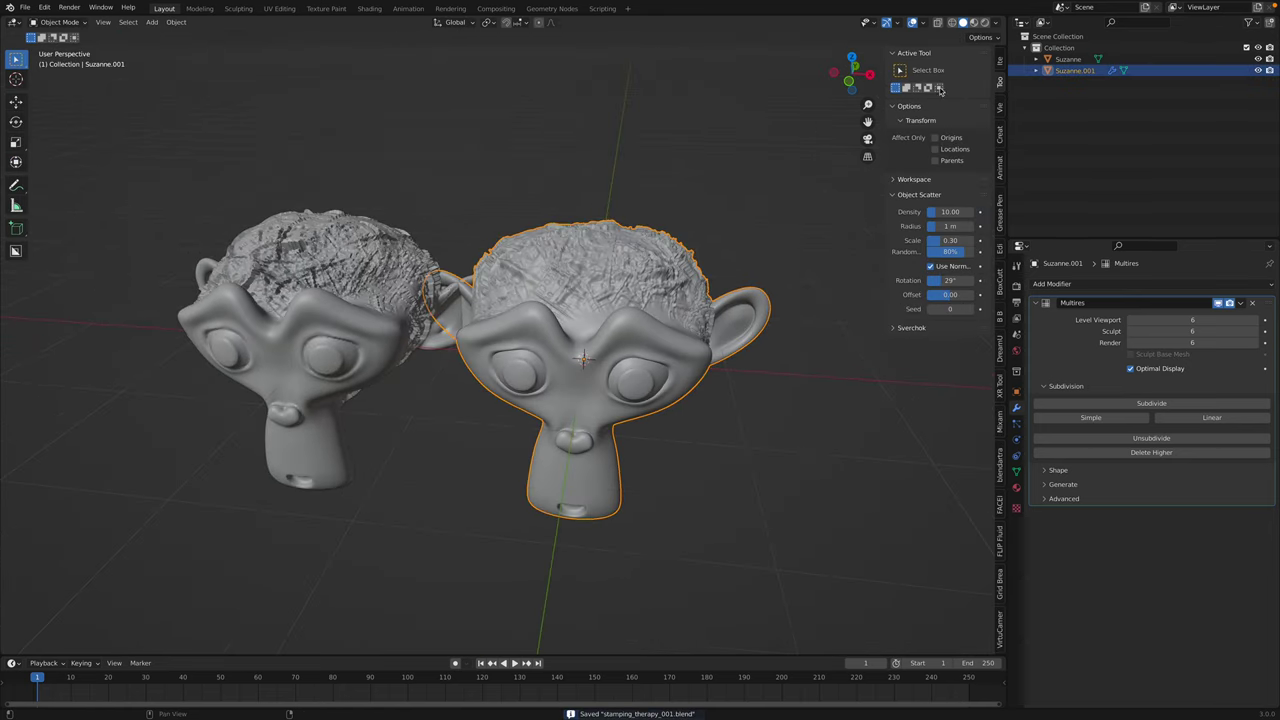
- Compare the stamped detail on both monkeys with the Cavity viewport shading option turned on and off
left_click(995, 23)
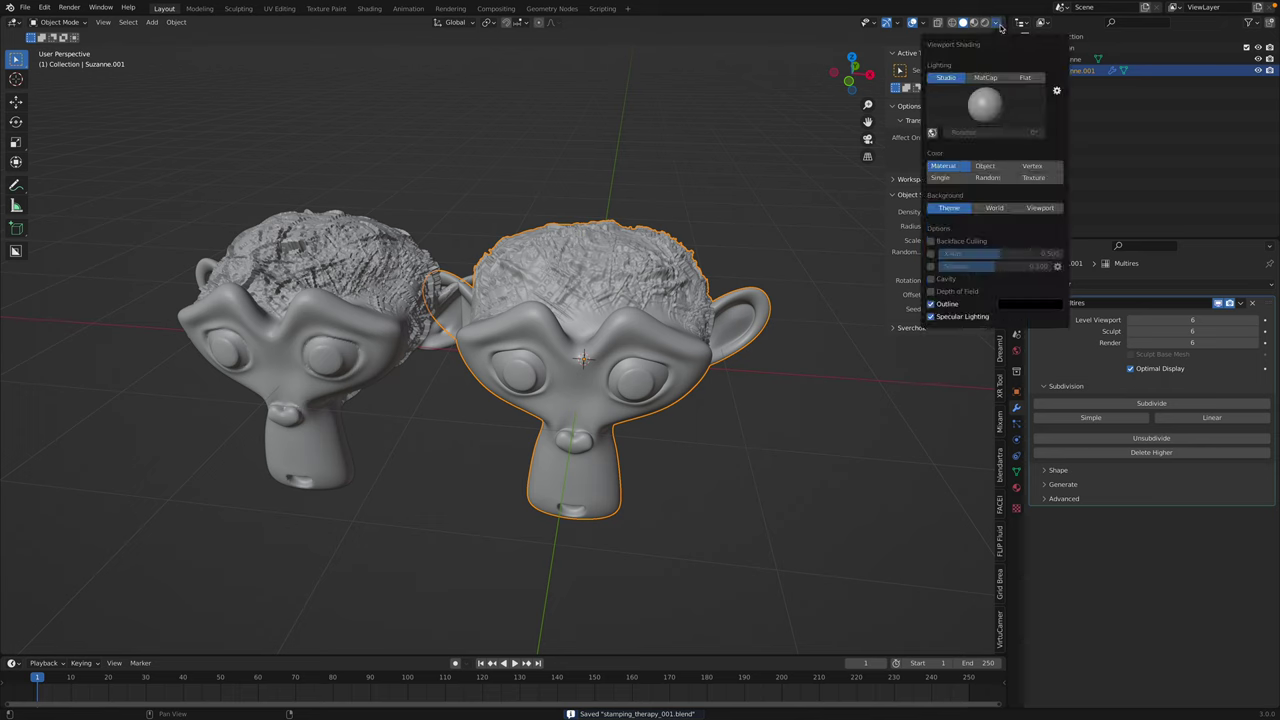
left_click(930, 280)
left_click(930, 280)
left_click(930, 280)
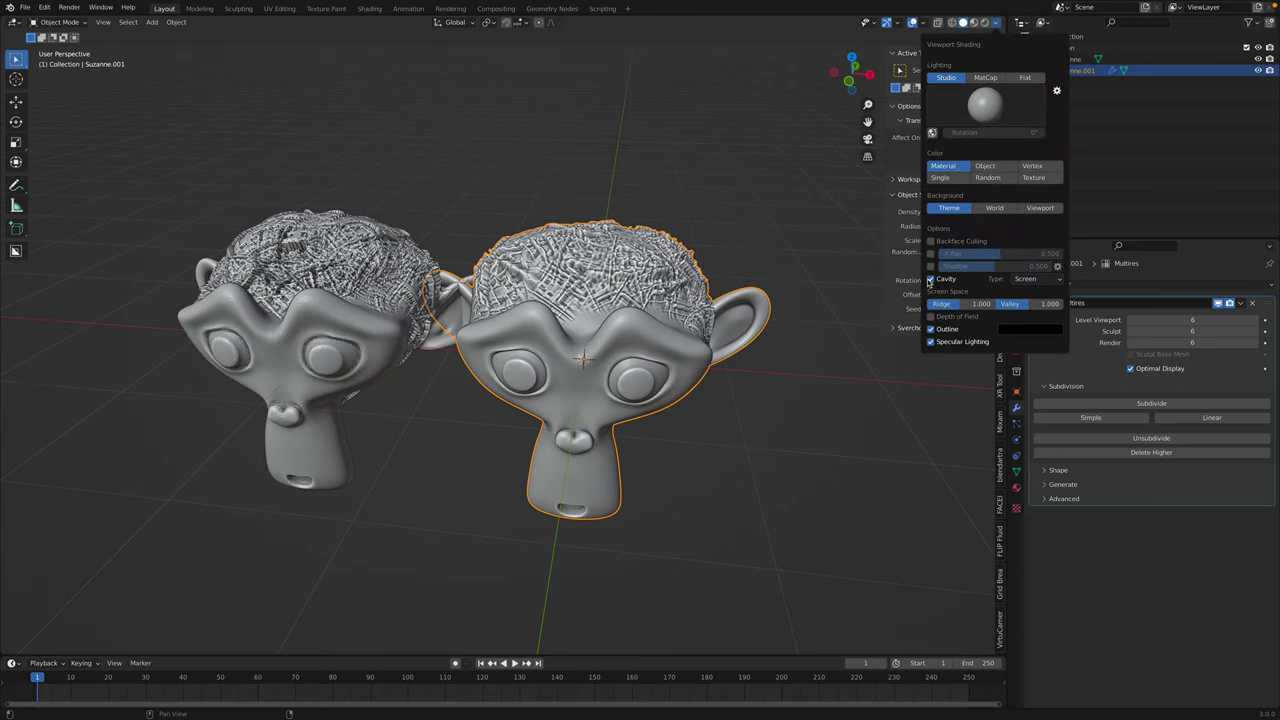
left_click(930, 280)
left_click(930, 280)
left_click(930, 280)
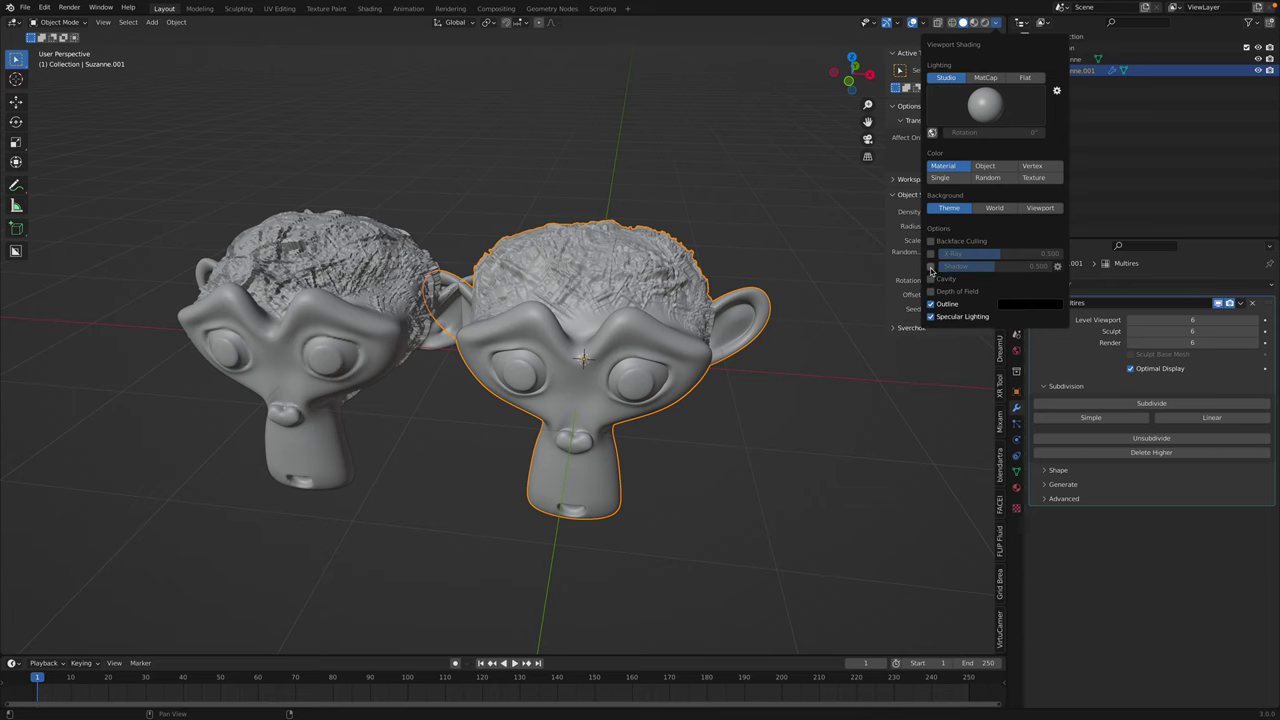
left_click(763, 215)
- Move the Multires monkey along the X axis to the far side of the remeshed monkey
scroll(690, 286, "down", 2)
left_click(588, 292)
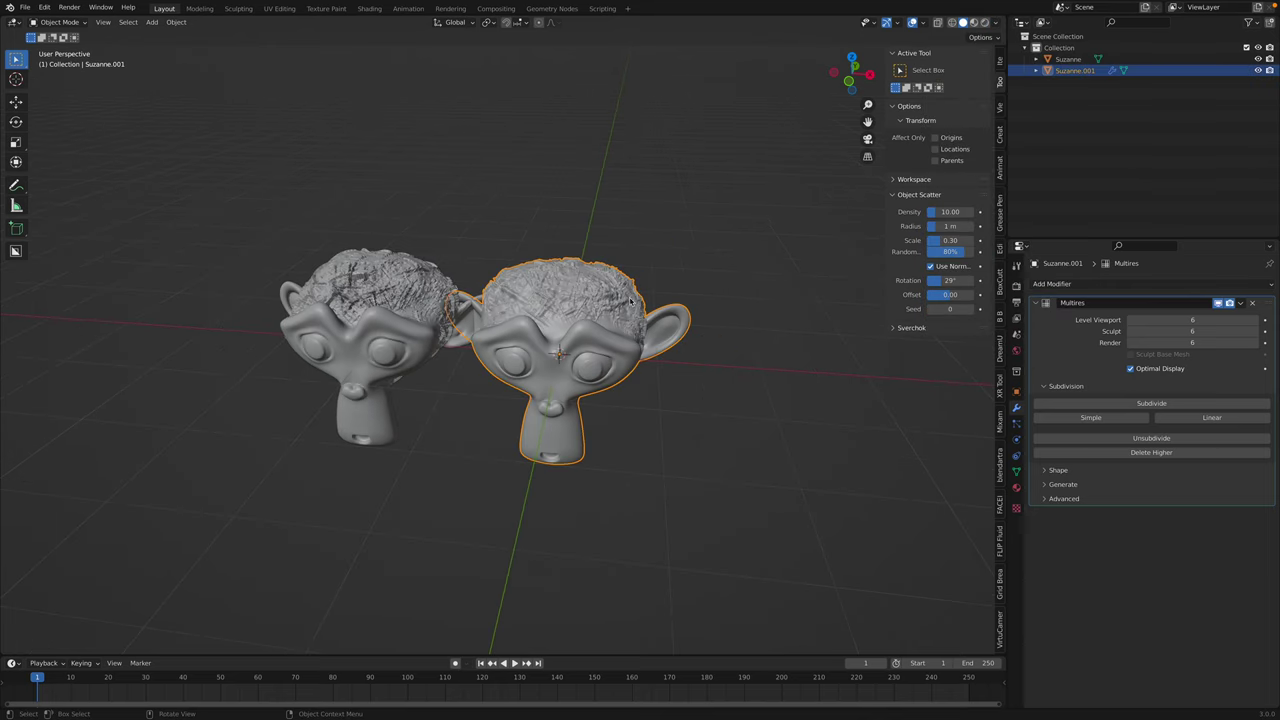
key("g")
key("x")
left_click(202, 262)
middle_click_drag(347, 195, 520, 222)
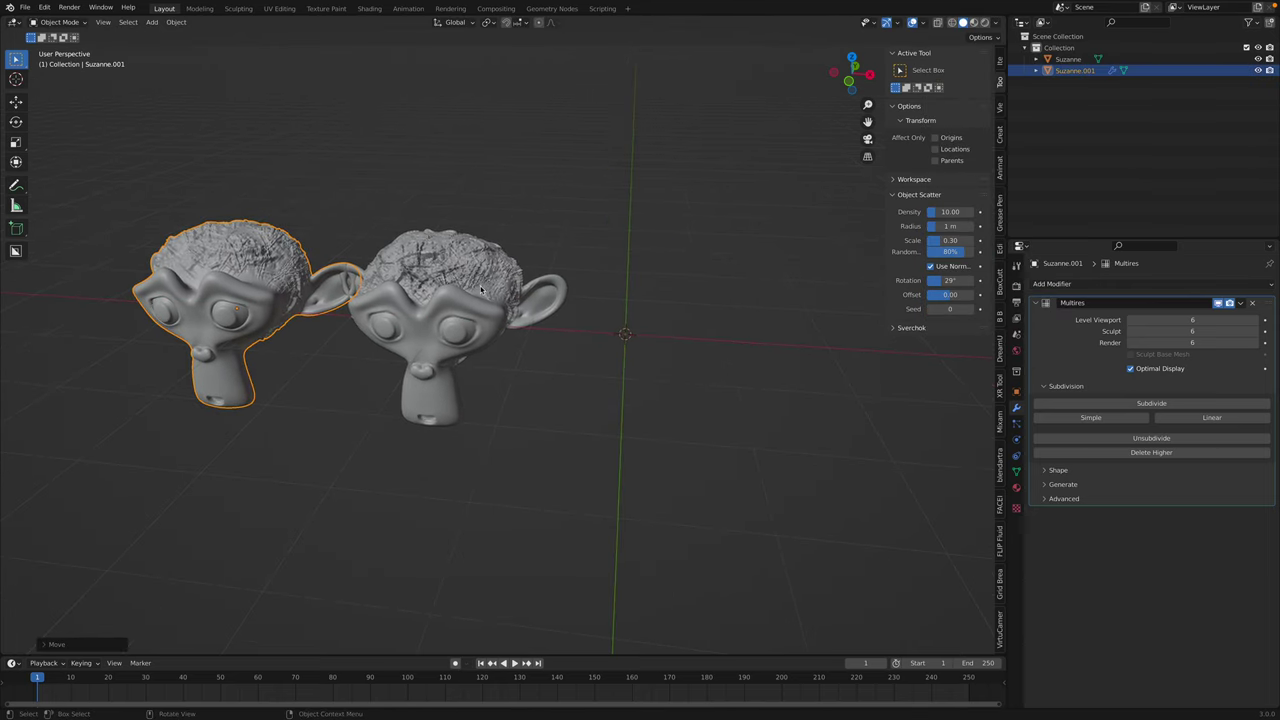
- Move the remeshed monkey along the X axis past the Multires monkey, clear of the world origin, and deselect it
left_click(482, 287)
key("g")
key("x")
left_click(220, 290)
middle_click_drag(440, 284, 655, 302)
middle_click_drag(655, 302, 575, 345, "ctrl")
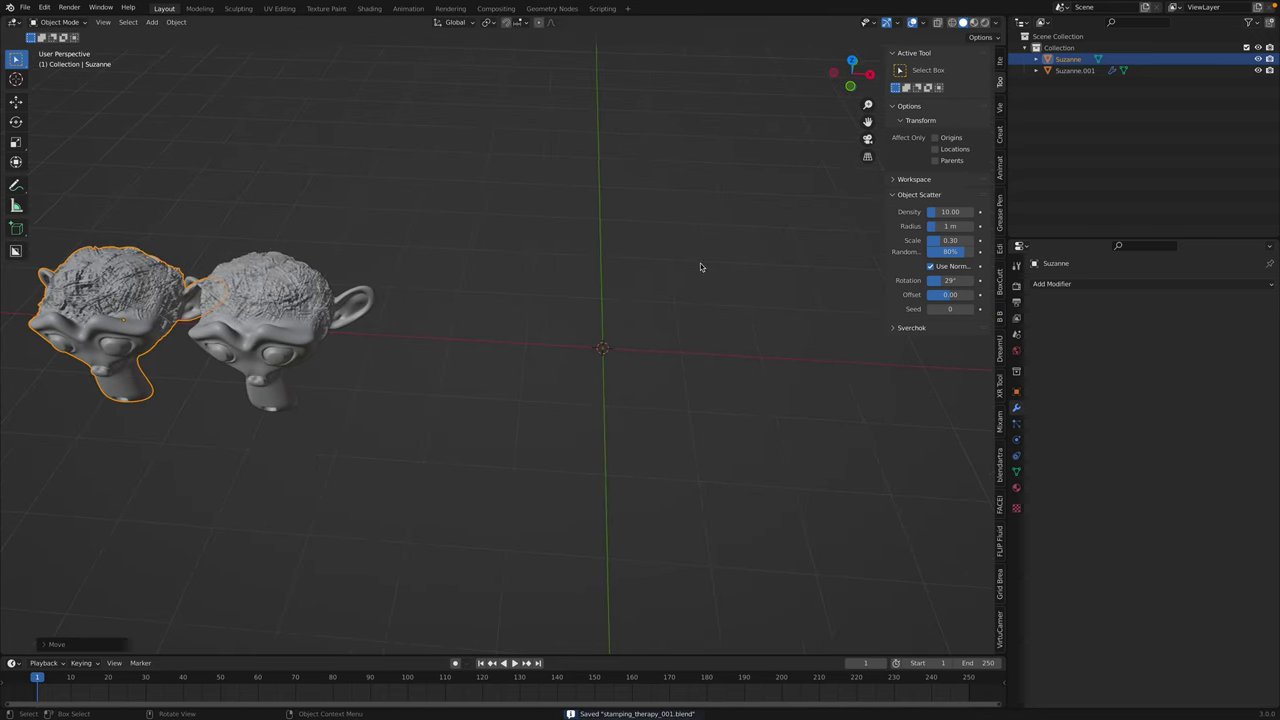
left_click(853, 66)
left_click(324, 211)
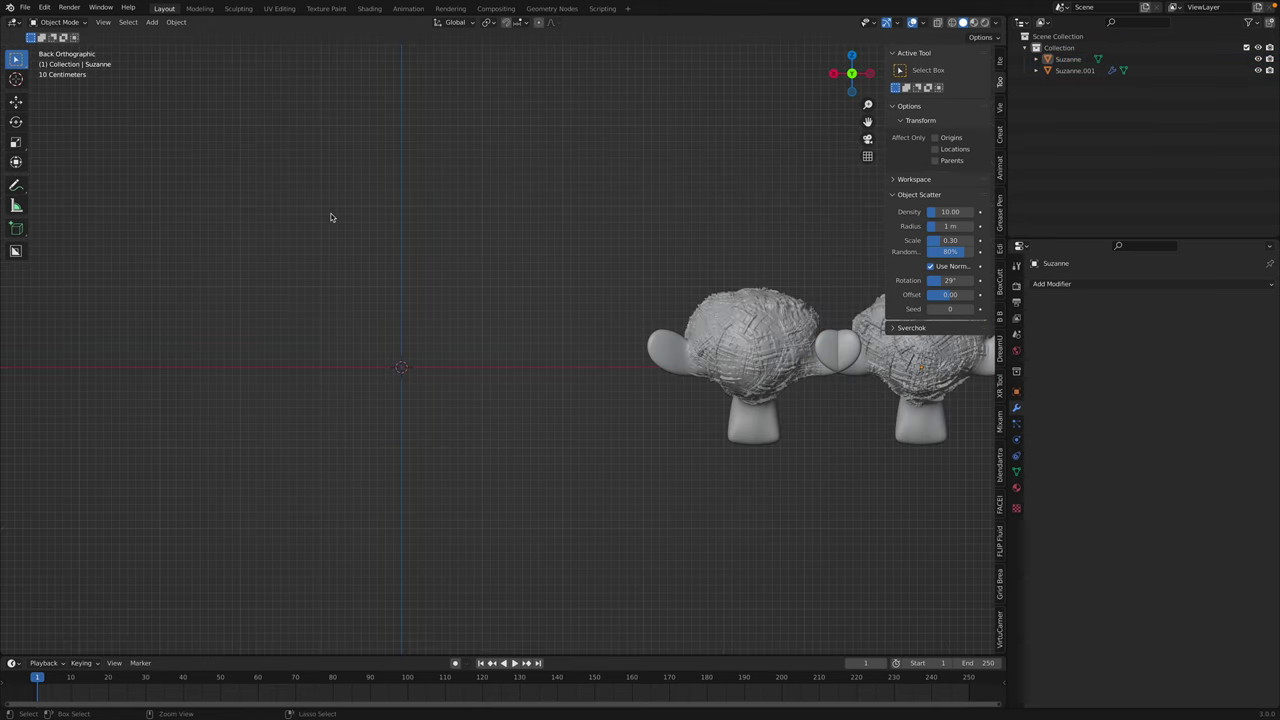
- Start a new file and add a Bezier curve at the world origin
left_click(25, 7)
mouse_move(90, 20)
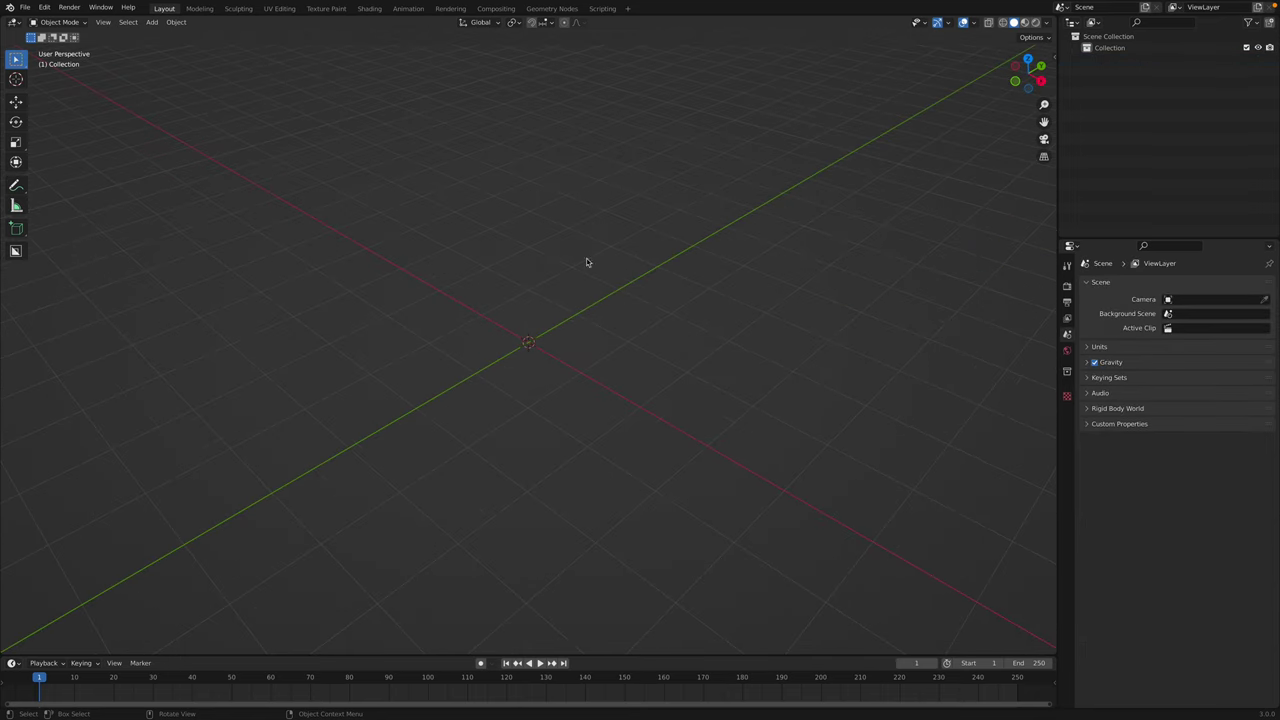
middle_click_drag(599, 346, 609, 346)
key("shift+a")
mouse_move(600, 350)
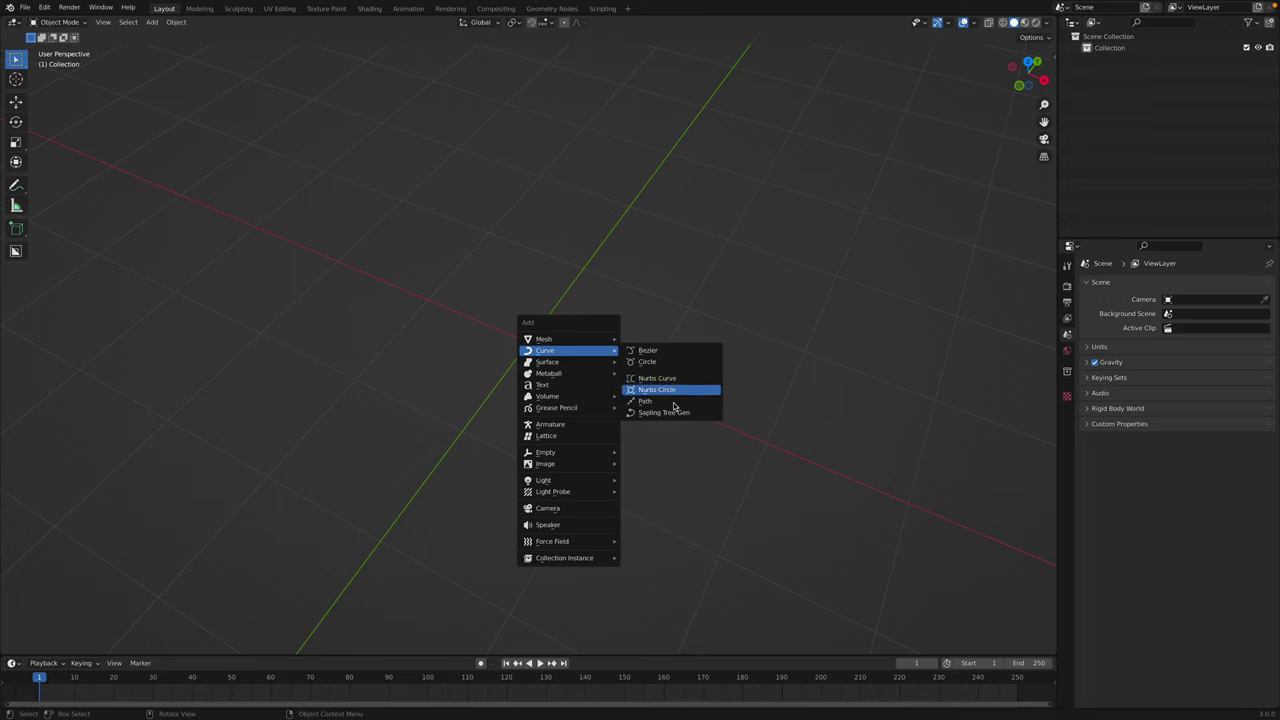
left_click(669, 353)
middle_click_drag(667, 355, 487, 314)
scroll(655, 353, "up", 1)
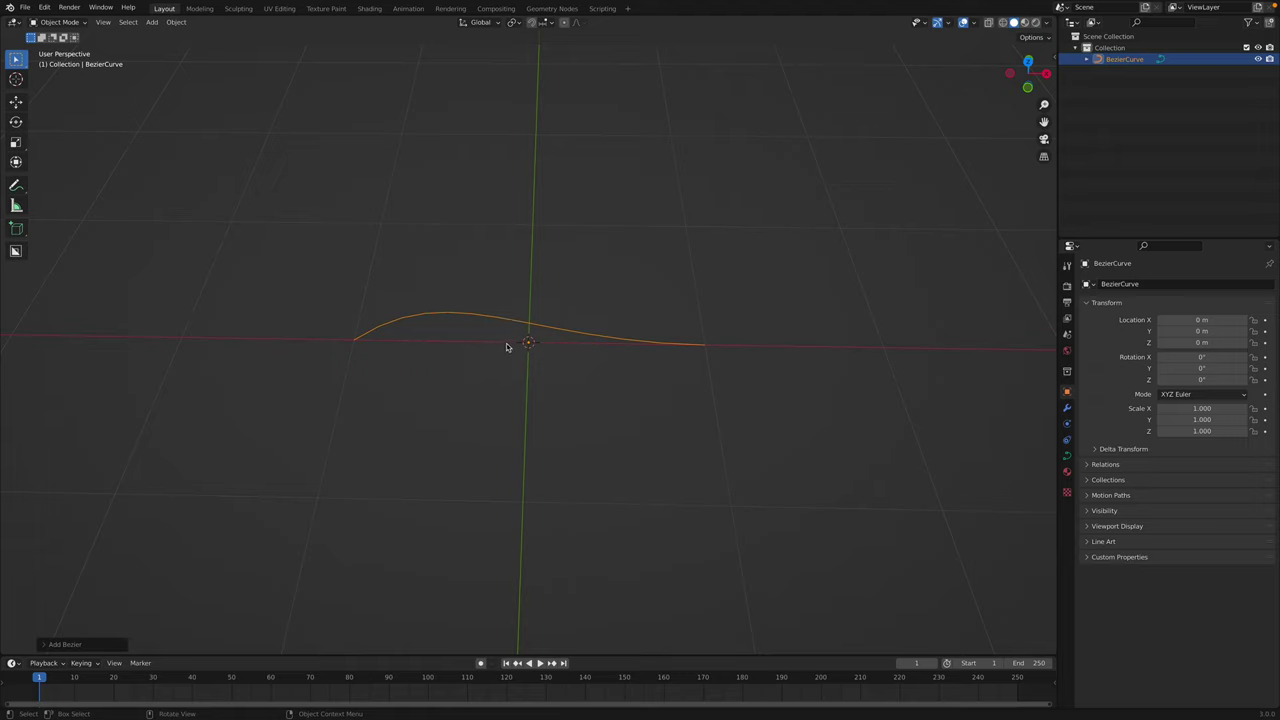
- Delete all the vertices of the Bezier curve in Edit Mode, keeping the empty curve object
key("Tab")
key("Tab")
key("Tab")
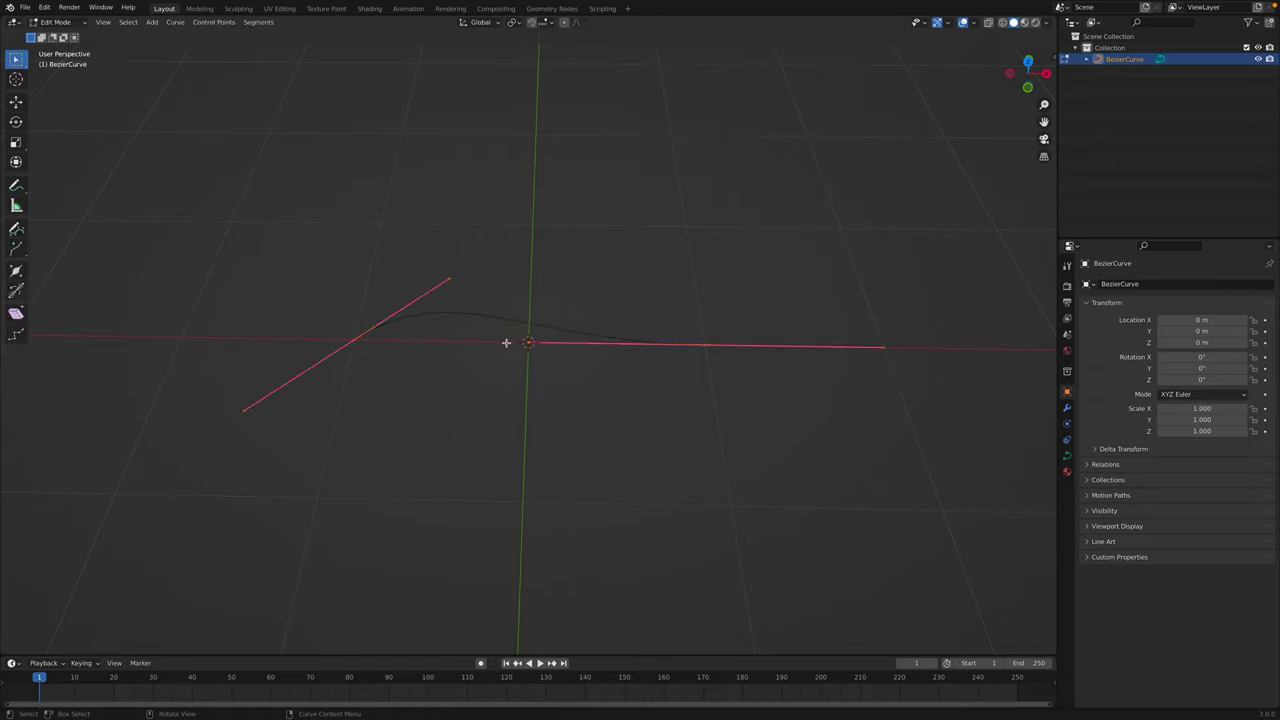
key("x")
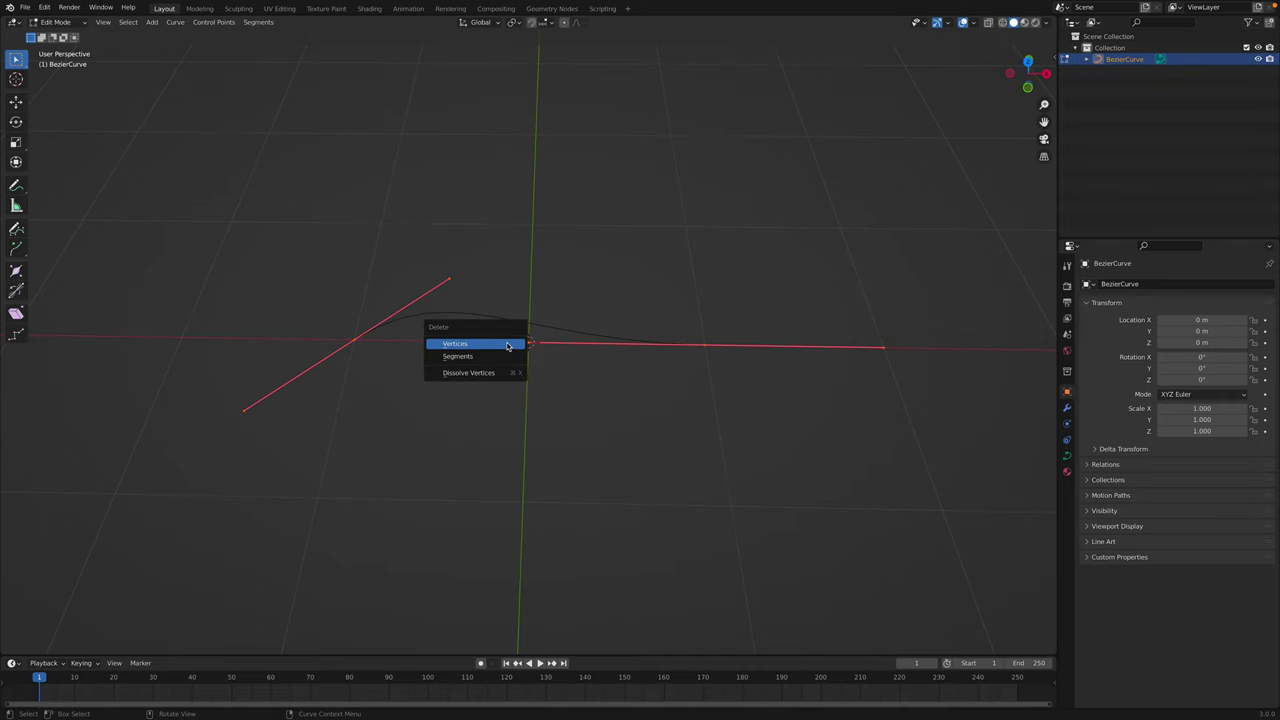
left_click(507, 344)
- Draw five freehand curves in top view with the Draw tool, including two spirals, and return to Object Mode
left_click(1029, 62)
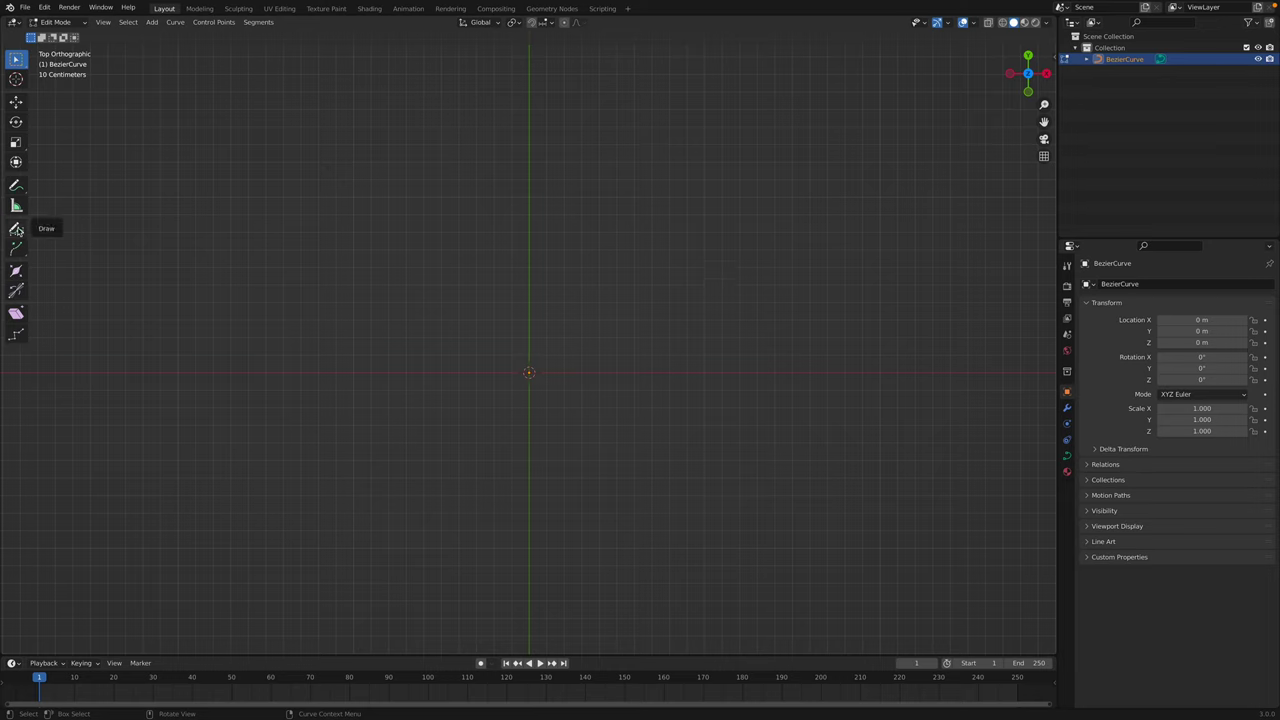
left_click(17, 230)
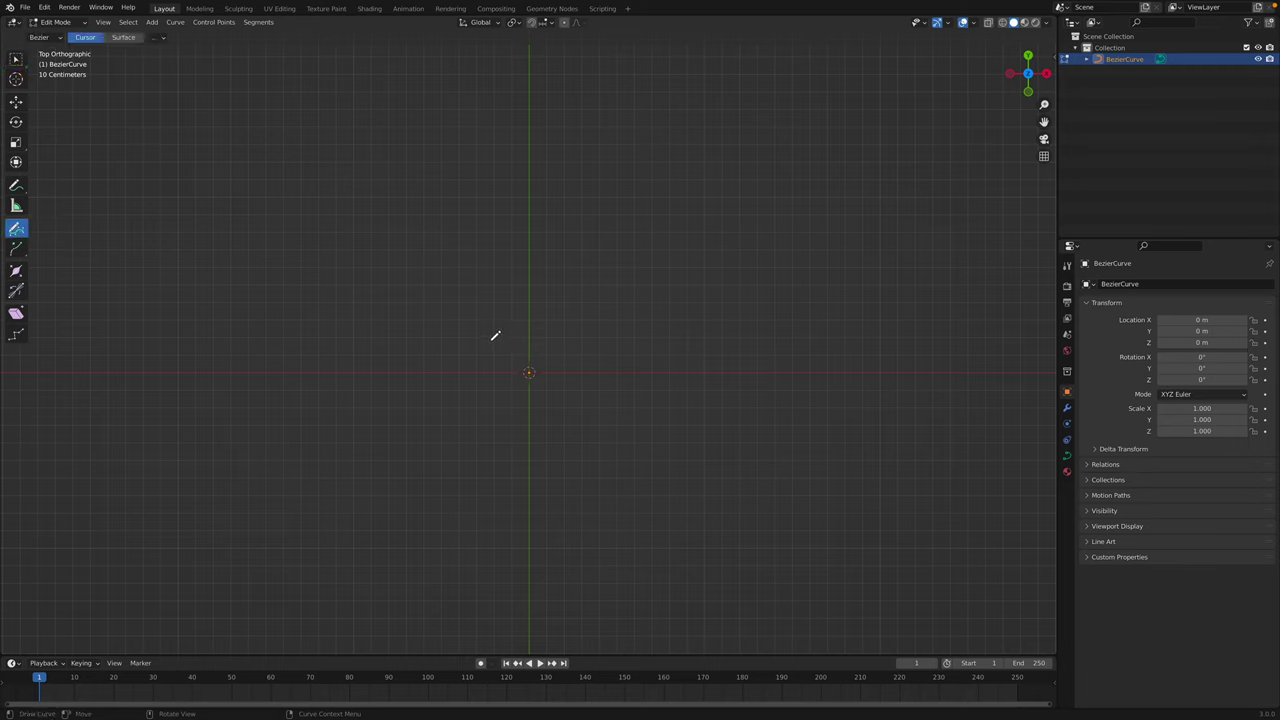
left_click_drag(489, 289, 591, 345)
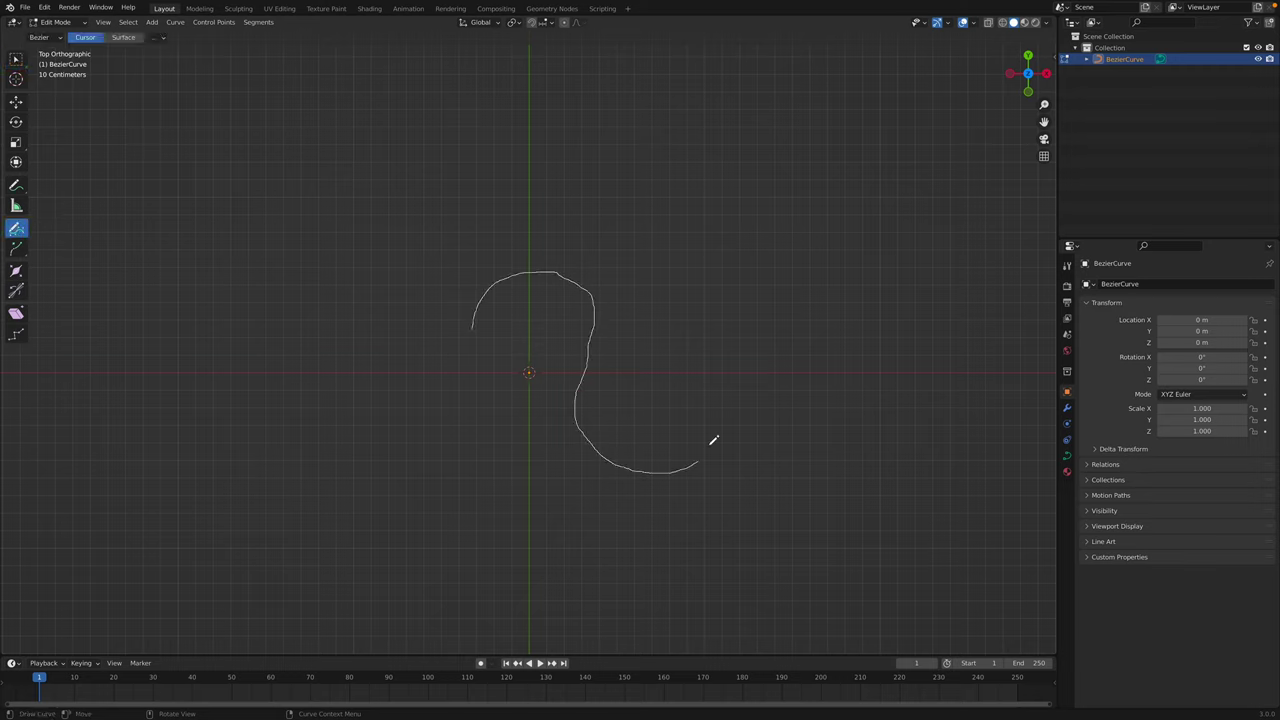
left_click_drag(714, 440, 718, 421)
left_click_drag(692, 257, 644, 218)
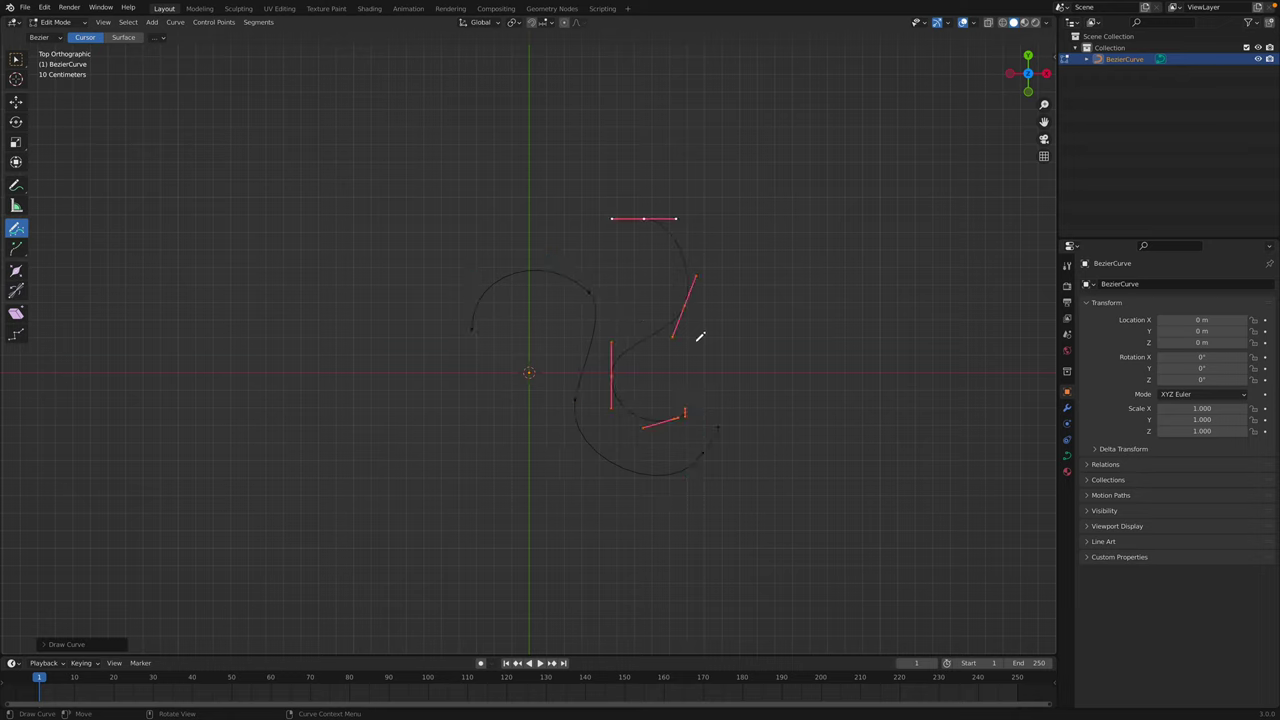
left_click_drag(728, 362, 722, 368)
left_click_drag(590, 513, 592, 512)
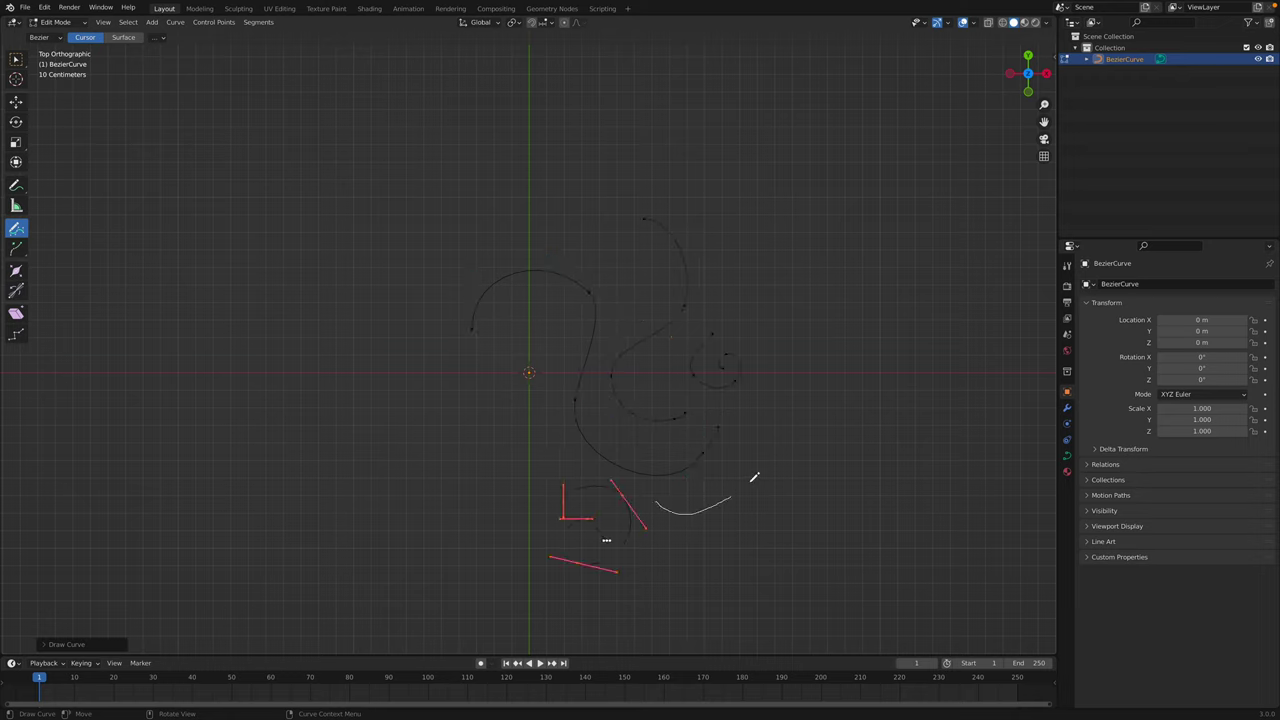
left_click_drag(803, 378, 806, 372)
left_click(57, 22)
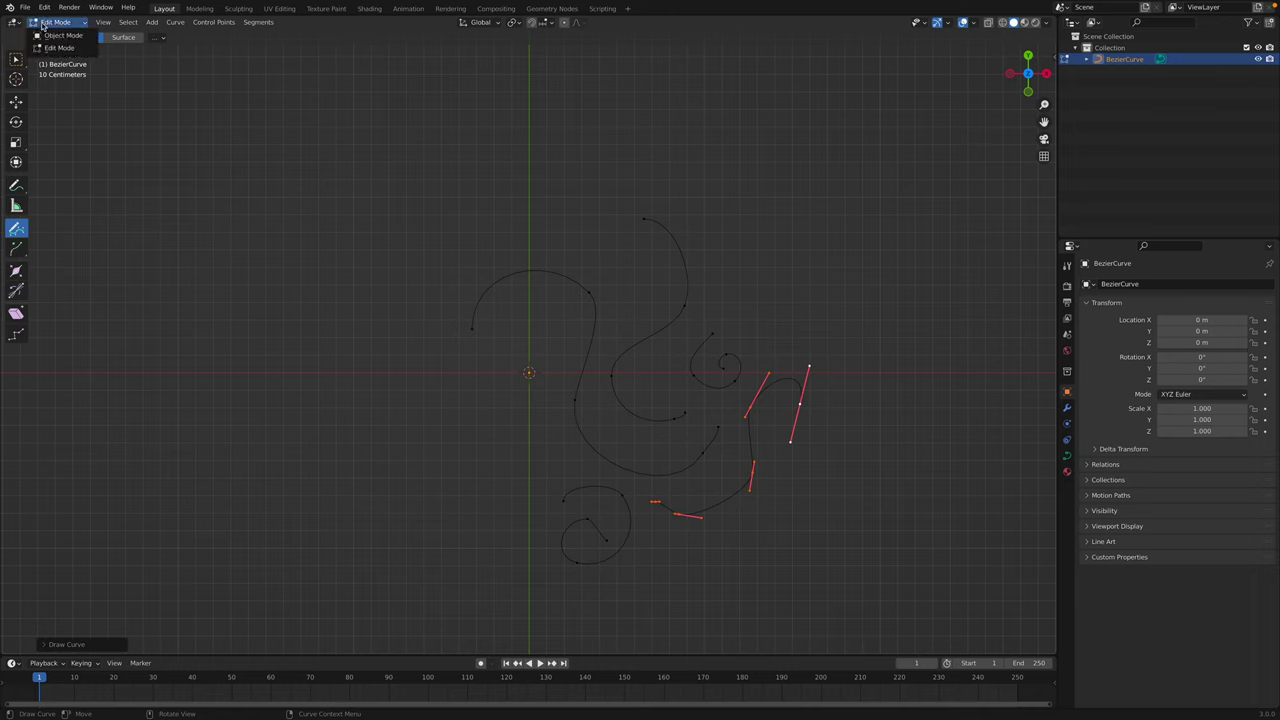
left_click(58, 33)
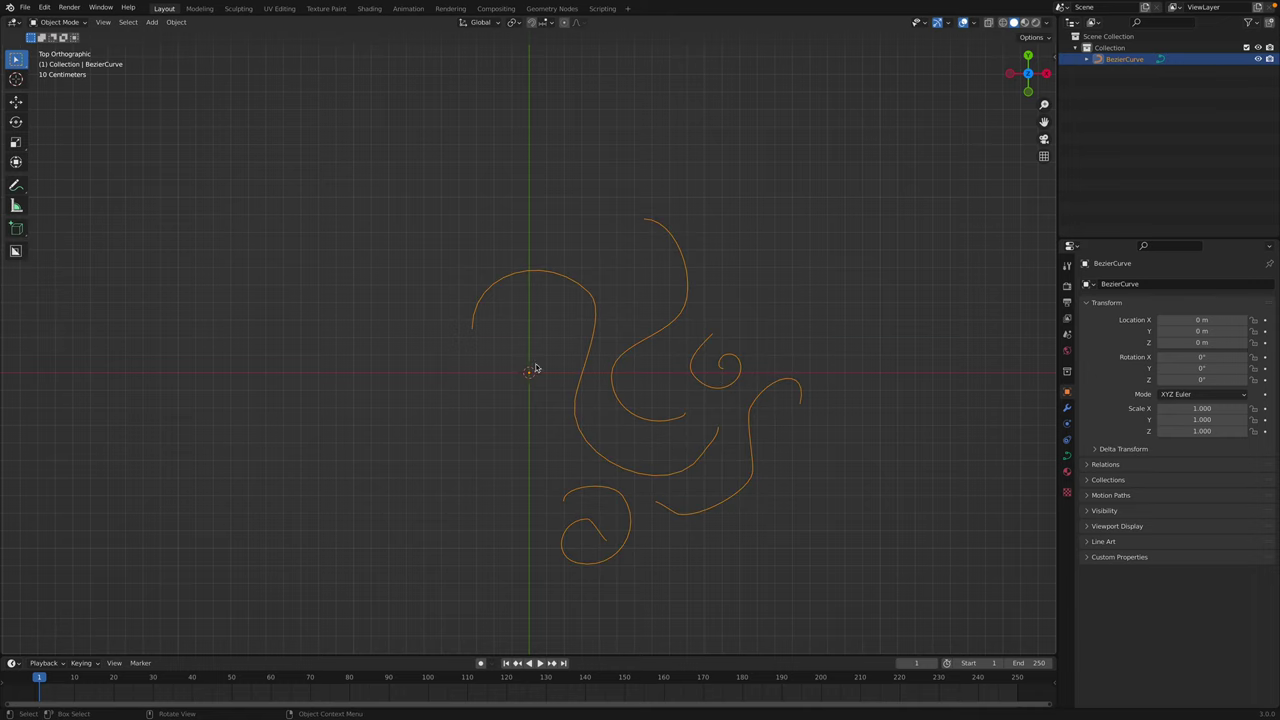
- Set the curve object's bevel type to Profile with a depth of 0.056 m
left_click(1066, 455)
left_click(1116, 471)
left_click(1110, 556)
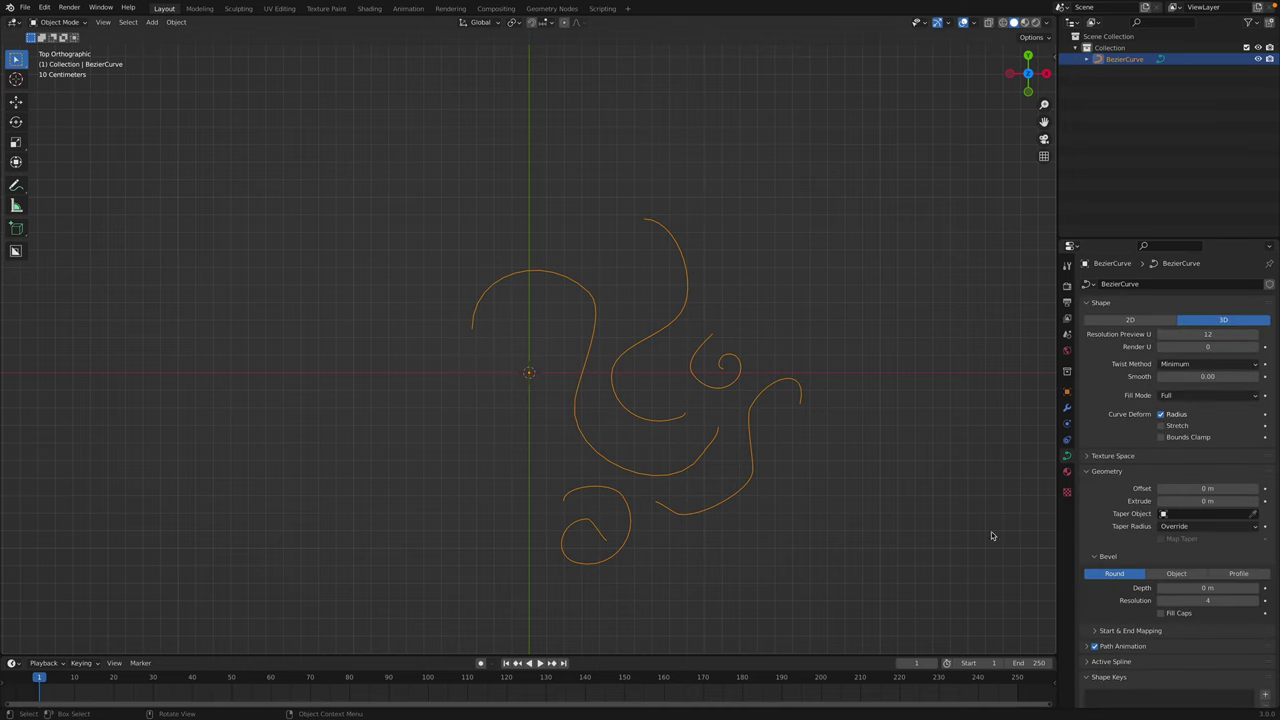
scroll(1150, 540, "down", 3)
scroll(900, 500, "down", 3)
scroll(848, 457, "up", 4)
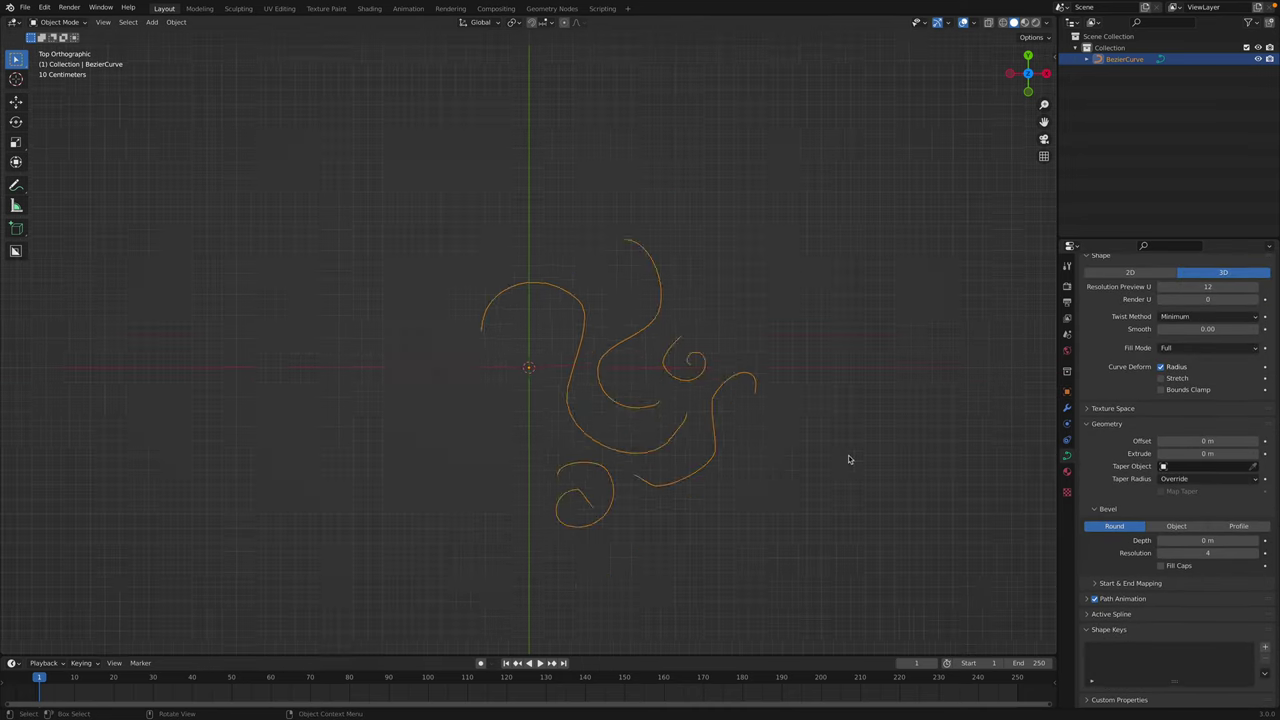
left_click(1238, 525)
scroll(1179, 597, "down", 5)
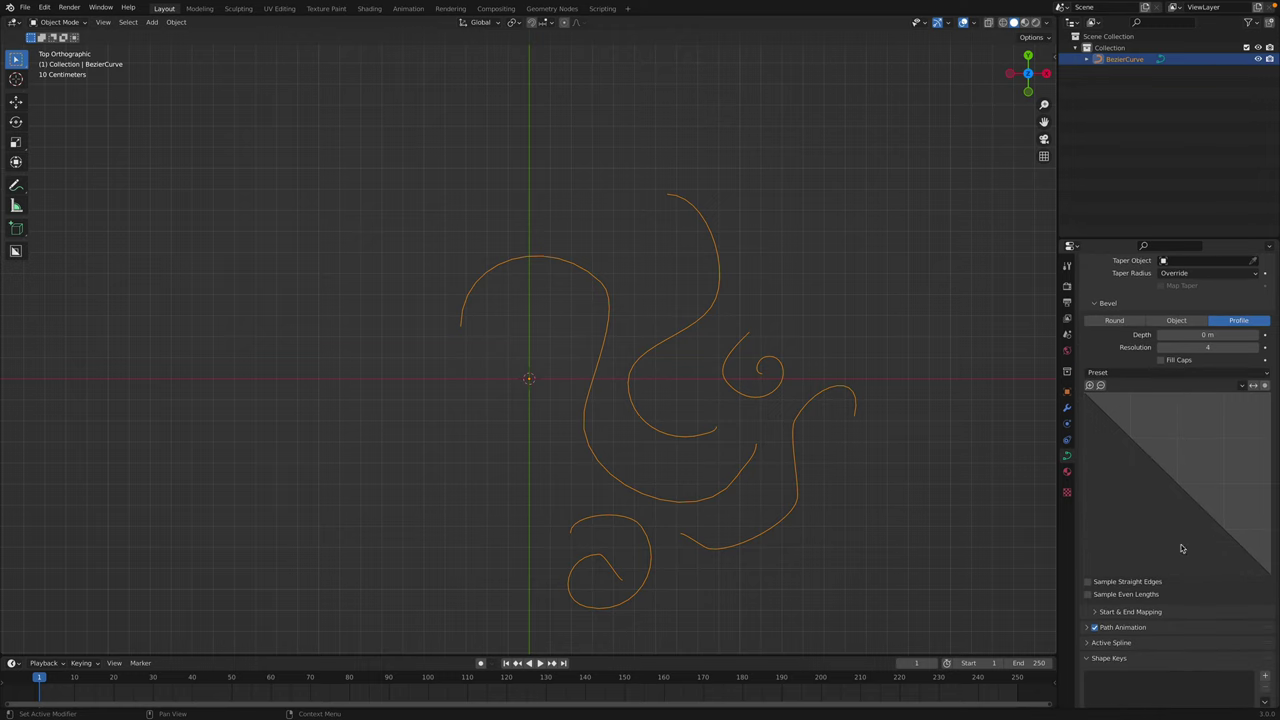
left_click_drag(1197, 335, 1232, 335)
- Reshape the curve object's bevel profile into an S-shaped falloff with added control points
middle_click_drag(663, 378, 568, 344, "shift")
mouse_move(1176, 480)
left_mouse_down()
mouse_move(1181, 452)
mouse_move(1177, 481)
mouse_move(1200, 505)
mouse_move(1185, 520)
mouse_move(1156, 489)
left_mouse_up()
mouse_move(1133, 437)
left_mouse_down()
mouse_move(1118, 453)
mouse_move(1143, 421)
left_mouse_up()
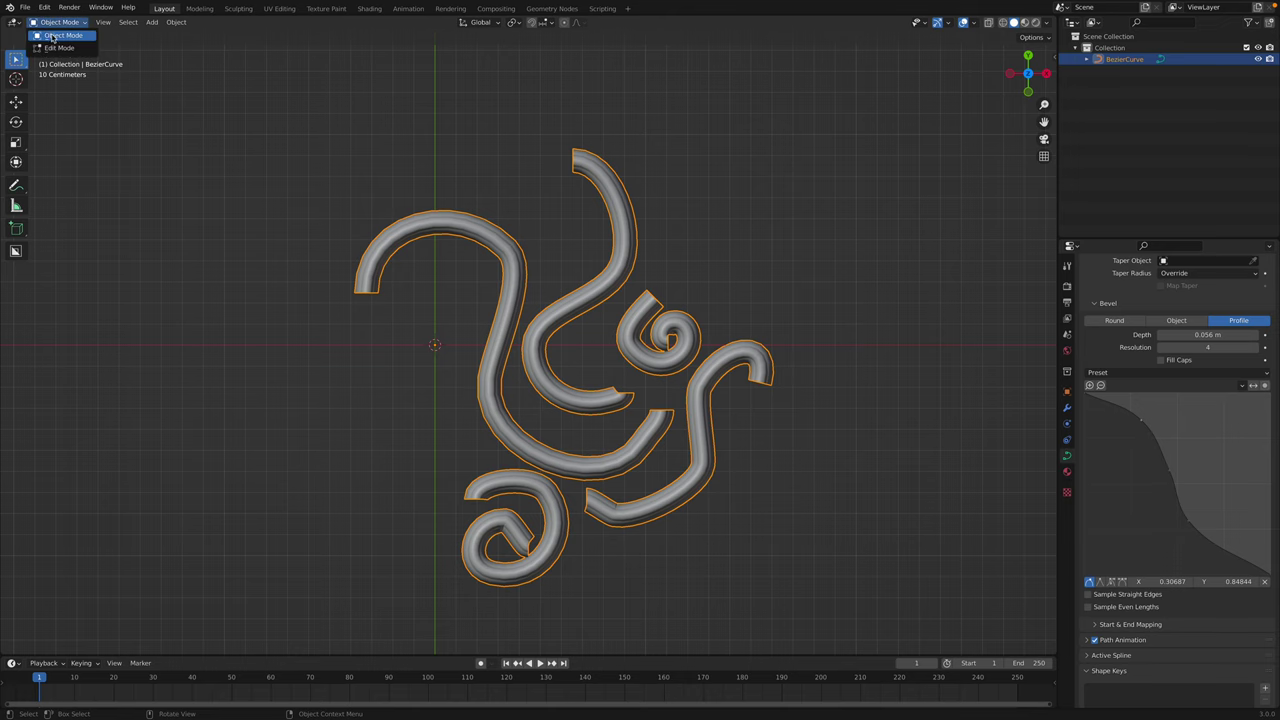
- Save the file to the Desktop as stampB.blend
left_click(24, 7)
left_click(45, 97)
left_click(496, 671)
type("stampB.blend")
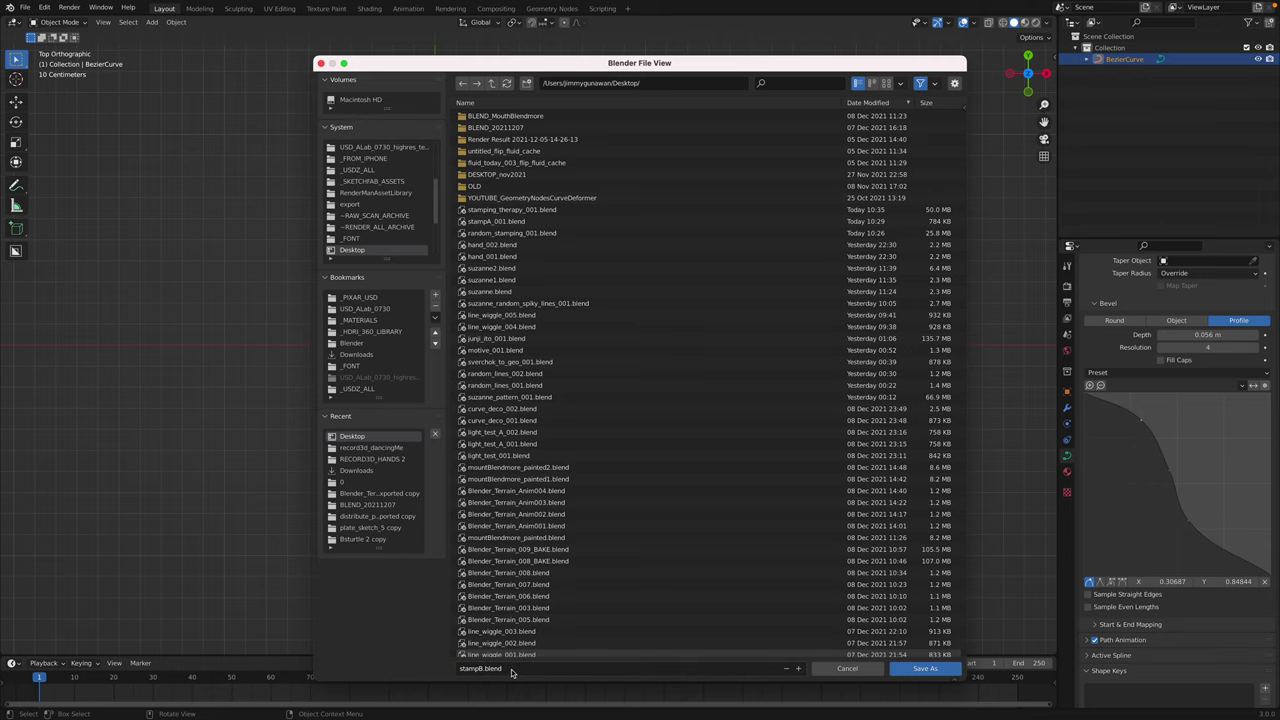
left_click(918, 667)
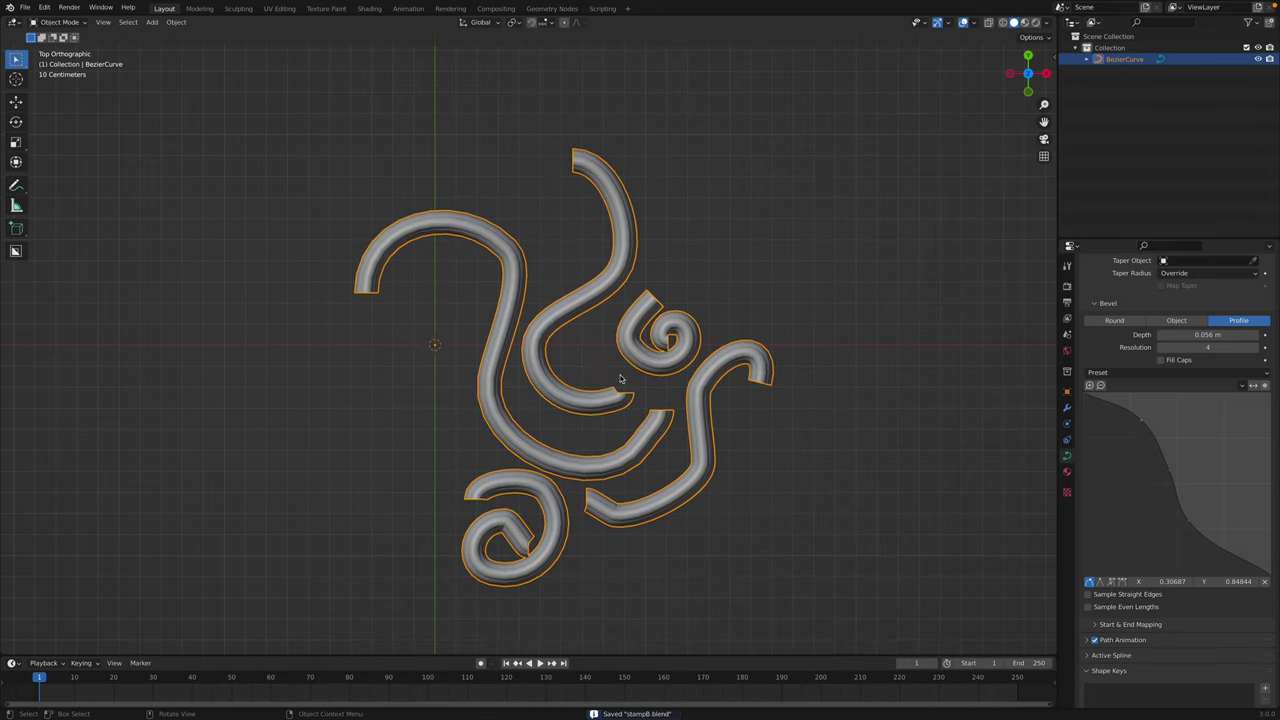
- In Edit Mode, shrink the radius of the endpoint at the hooked upper end of the rightmost curve
key("Tab")
key("Tab")
key("Tab")
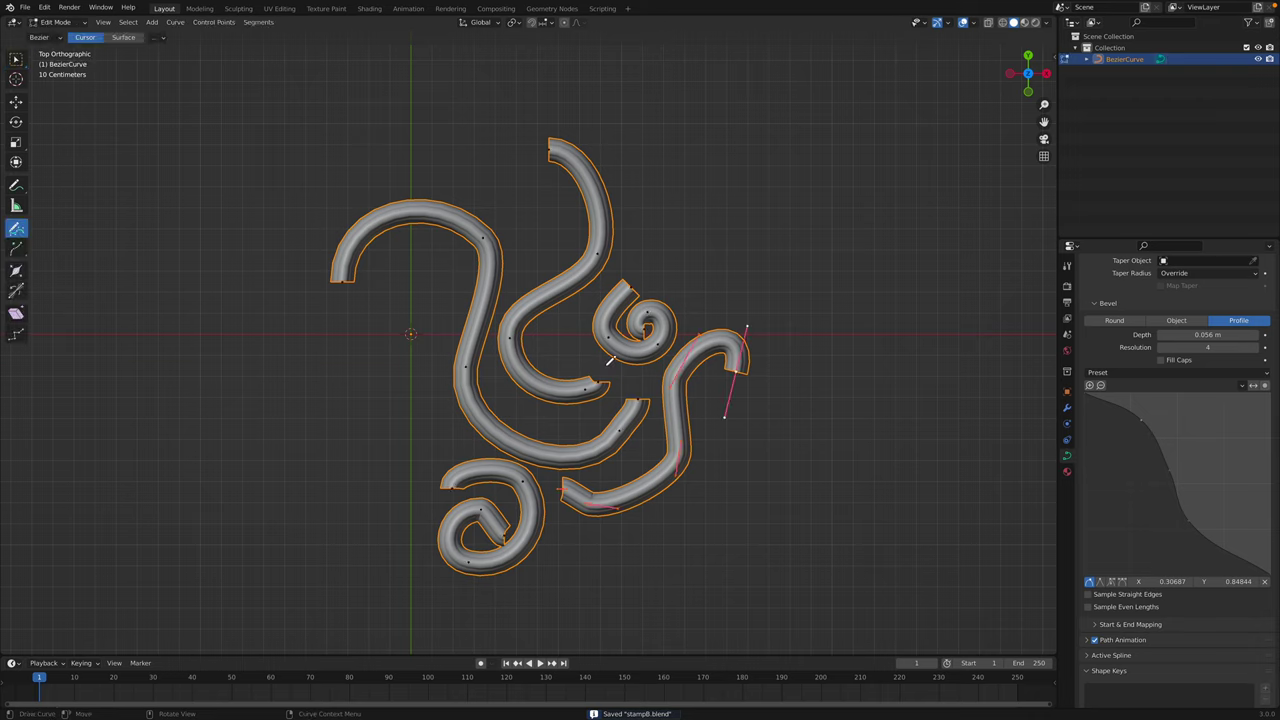
left_click(20, 60)
key("alt+a")
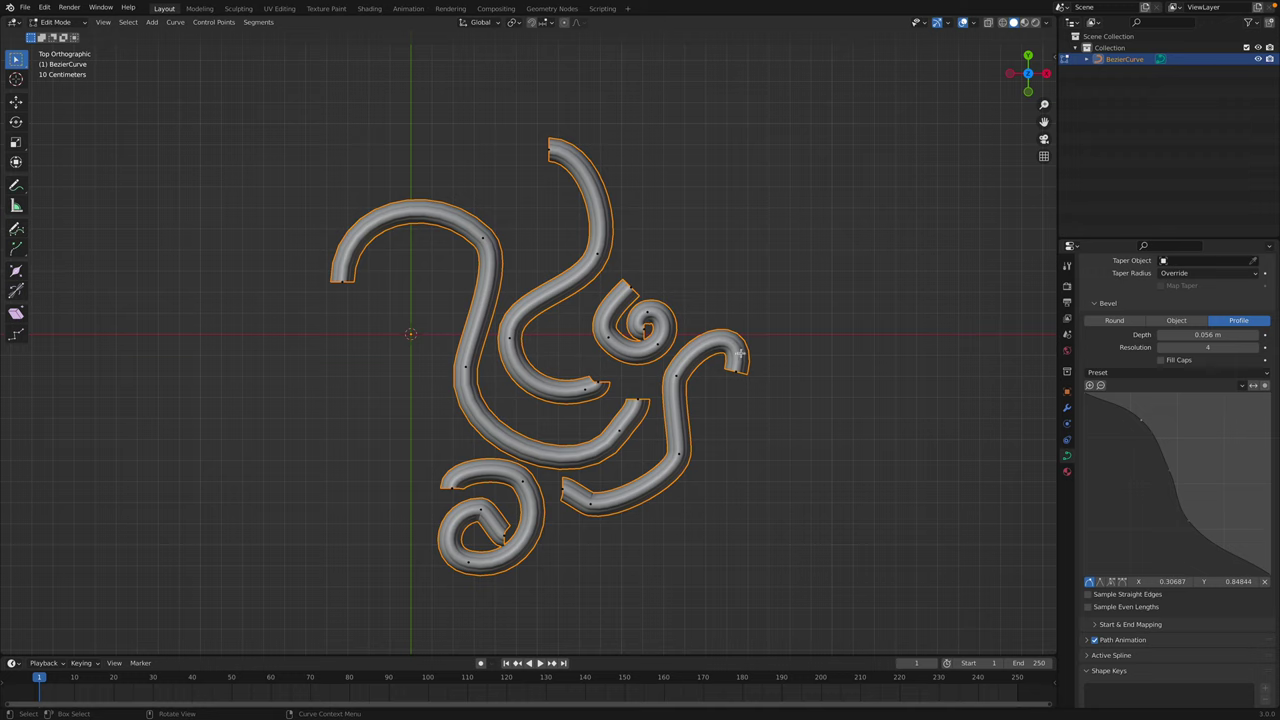
left_click(736, 362)
key("alt+s")
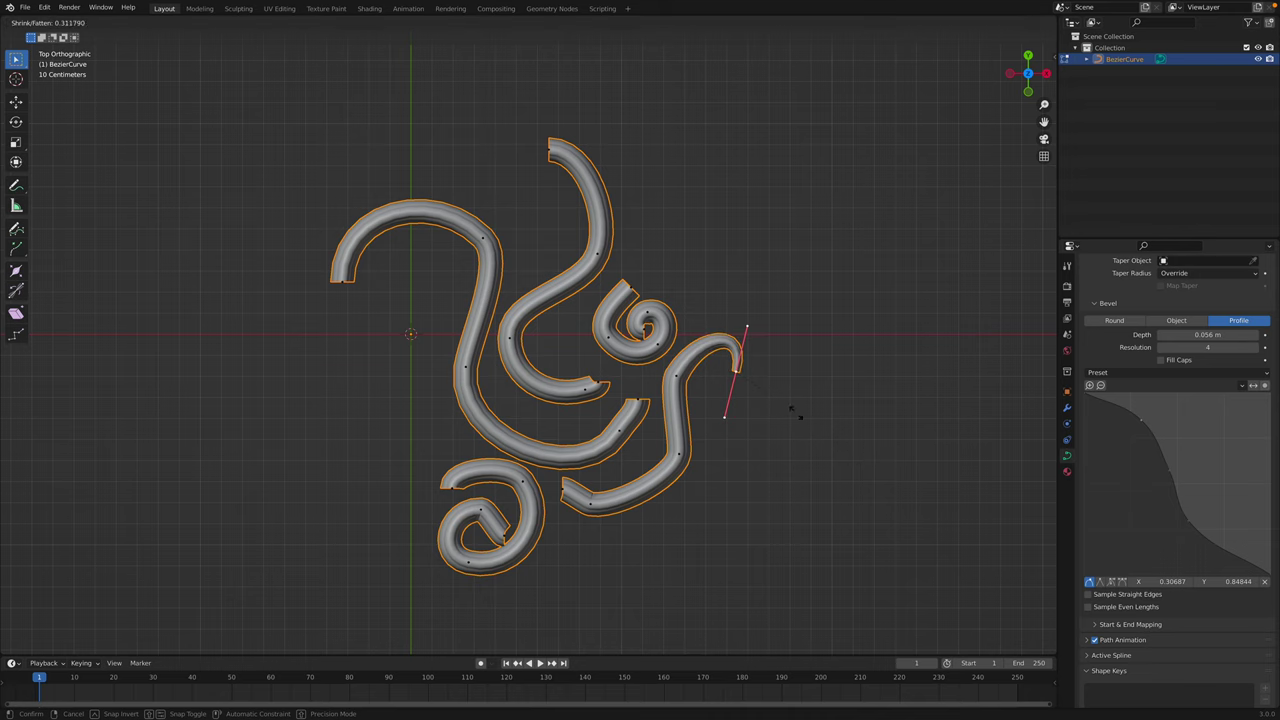
left_click(766, 409)
scroll(763, 430, "up", 2)
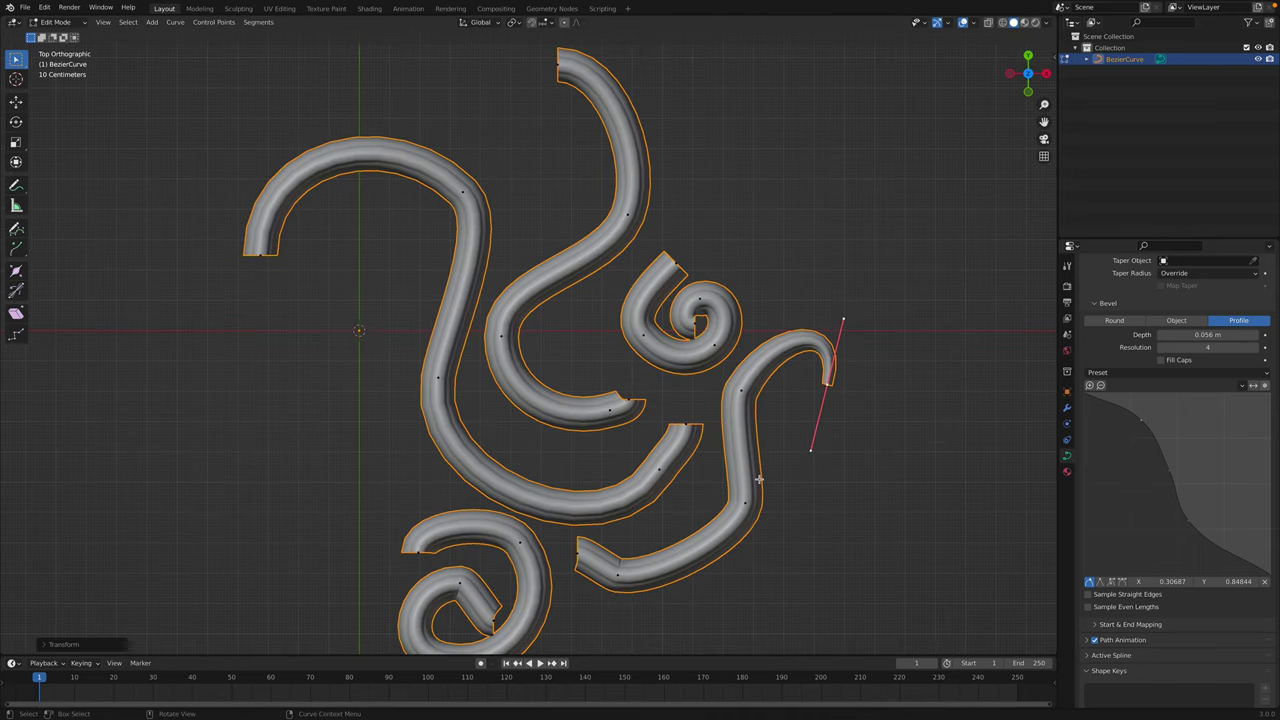
- Shrink the radius at the lower end of the rightmost curve so it tapers to a point
left_click(573, 546)
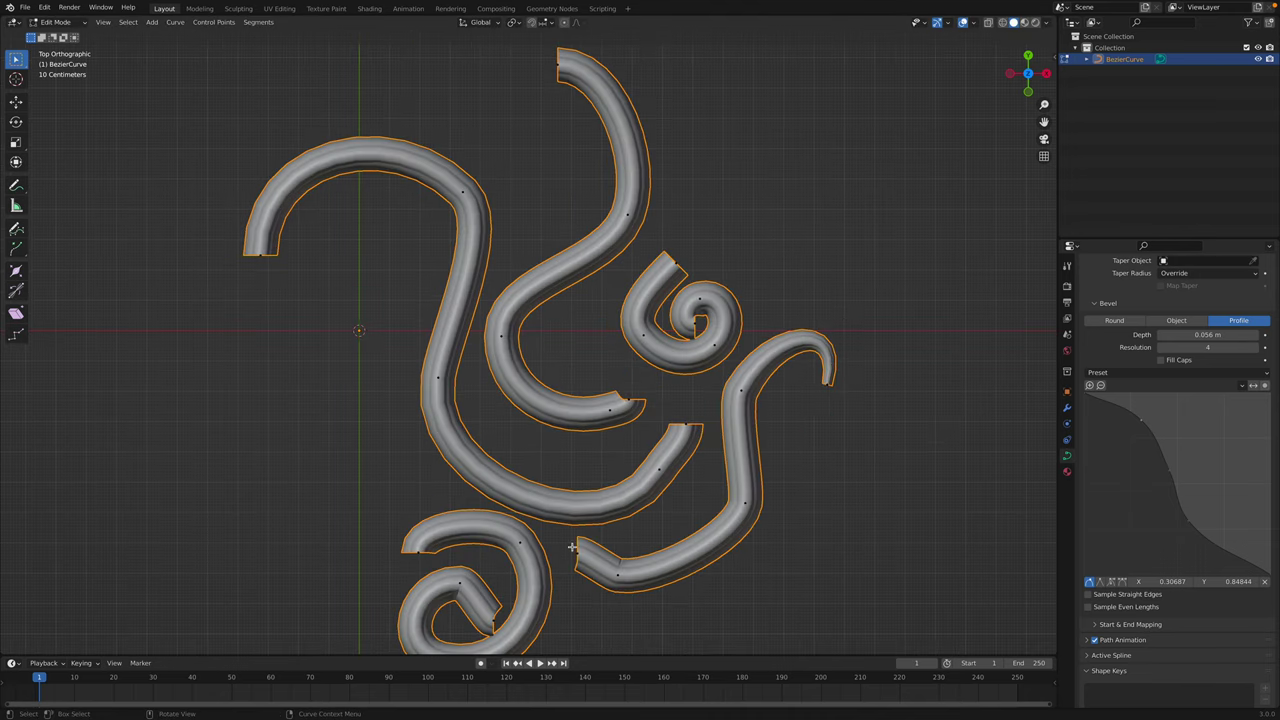
left_click(570, 546)
key("alt+s")
left_click(612, 464)
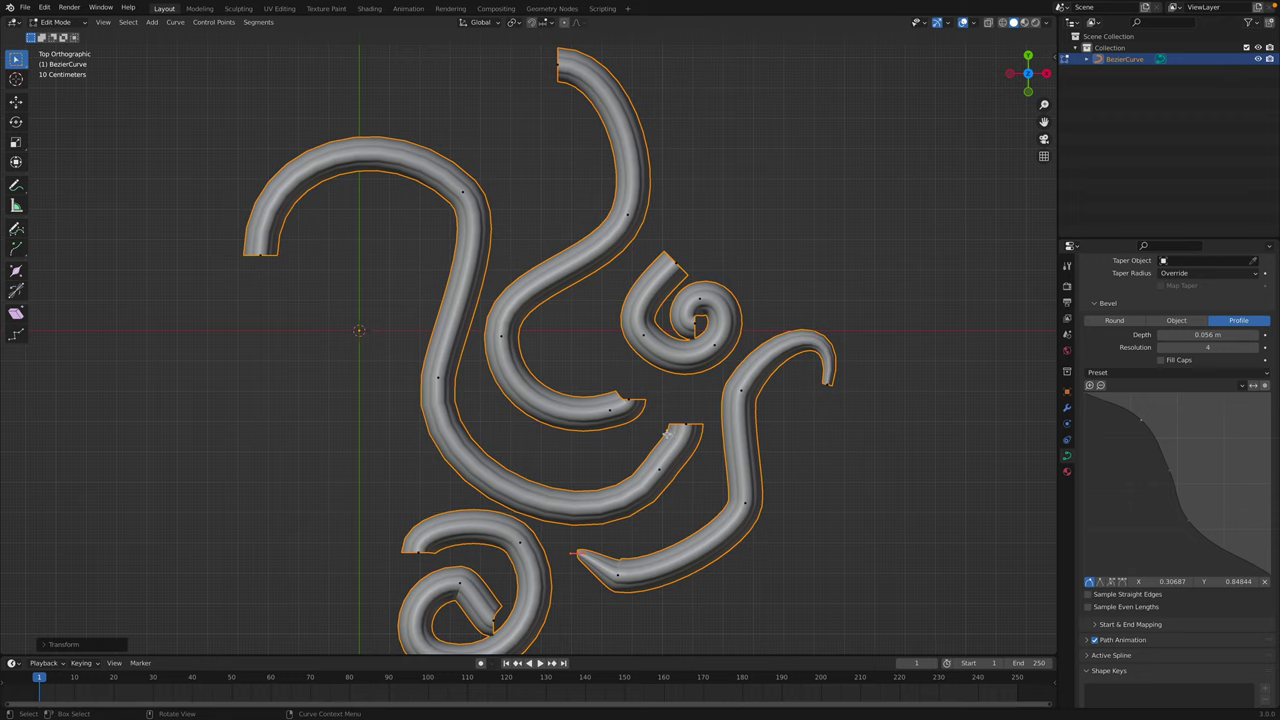
- Taper the lower end of the longest S-shaped curve to a point by shrinking its endpoint radius
left_click(680, 425)
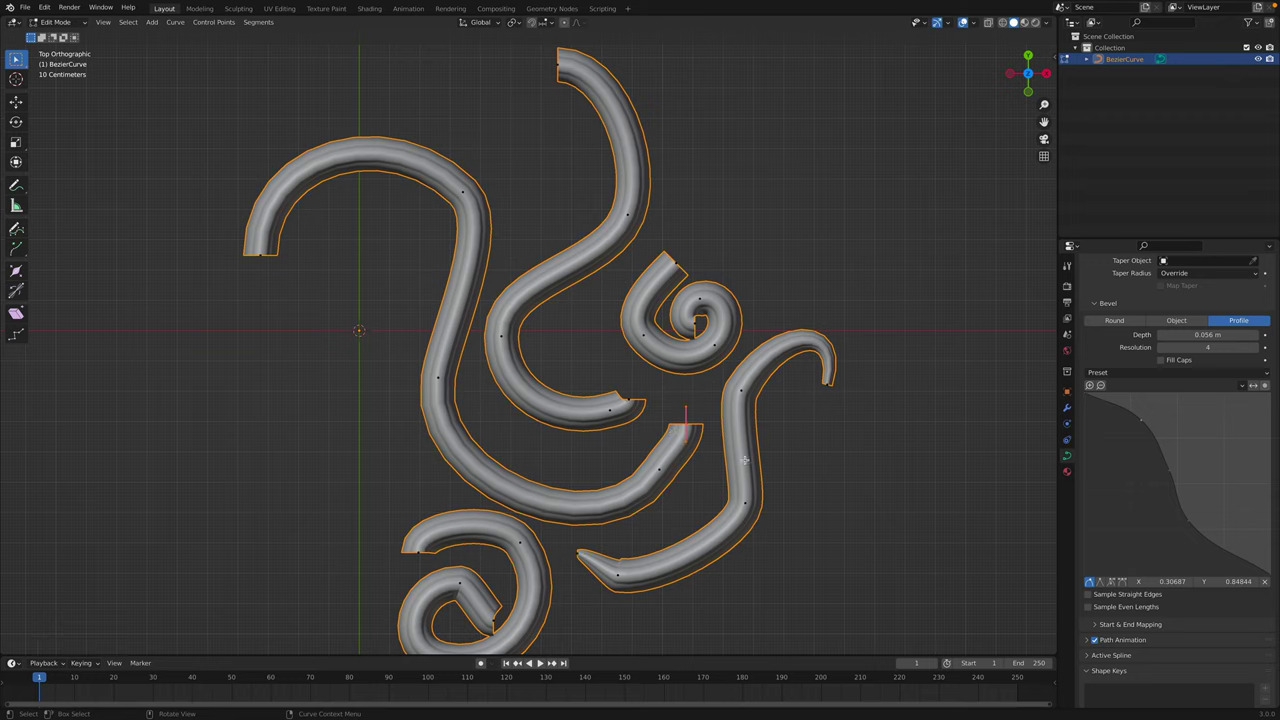
key("alt+s")
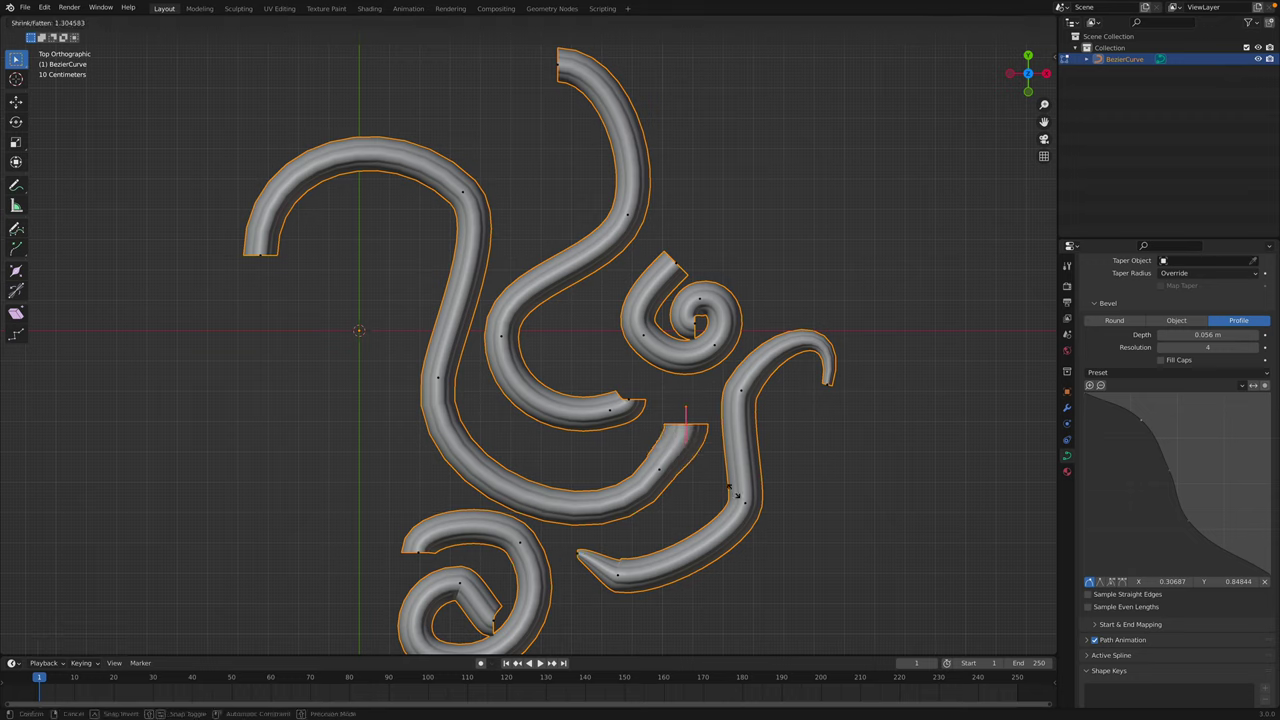
left_click(692, 436)
- Scale the handles of the control point beside the longest curve's lower tip and thin its radius to smooth the taper
key("a")
key("a")
key("b")
key("s")
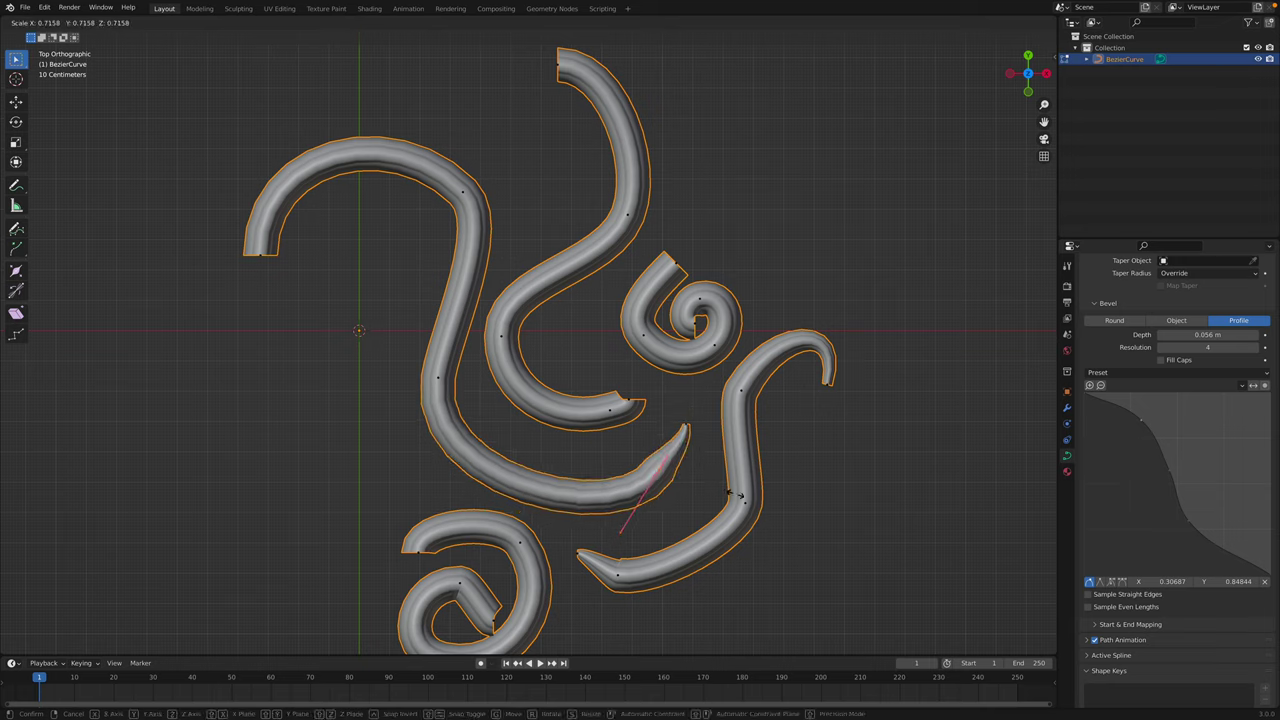
left_click(769, 500)
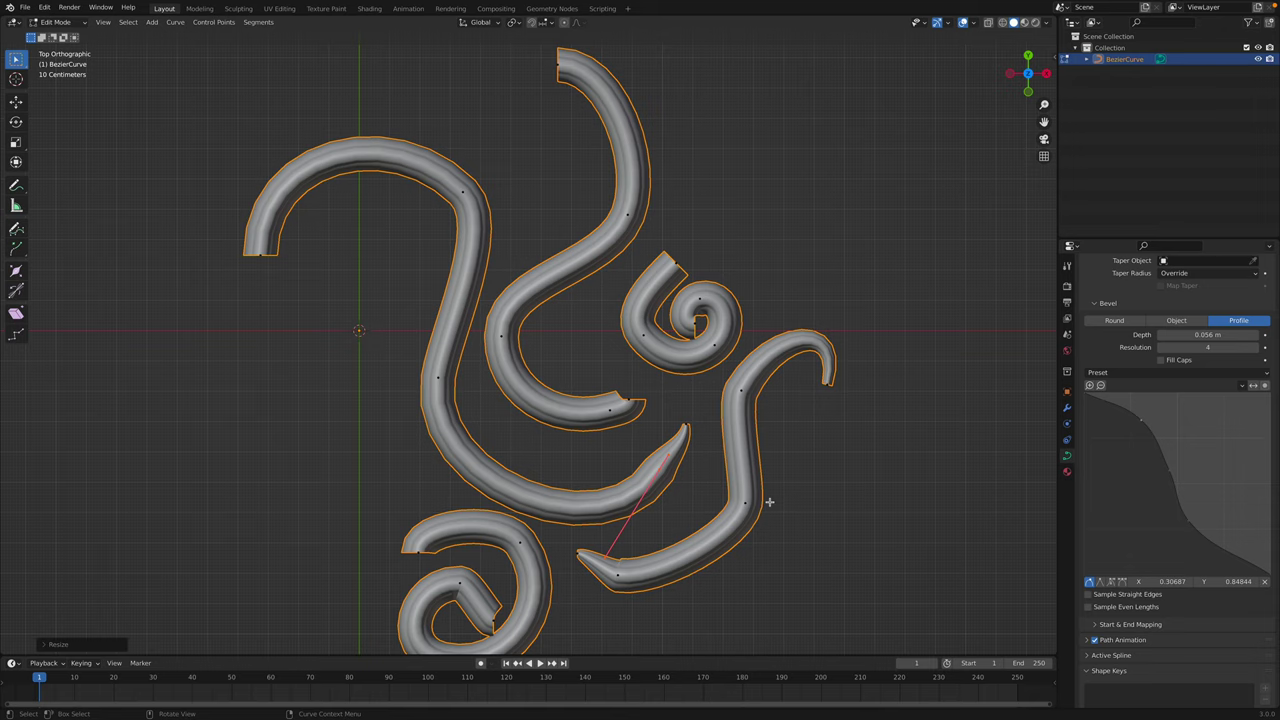
key("alt+s")
left_click(737, 500)
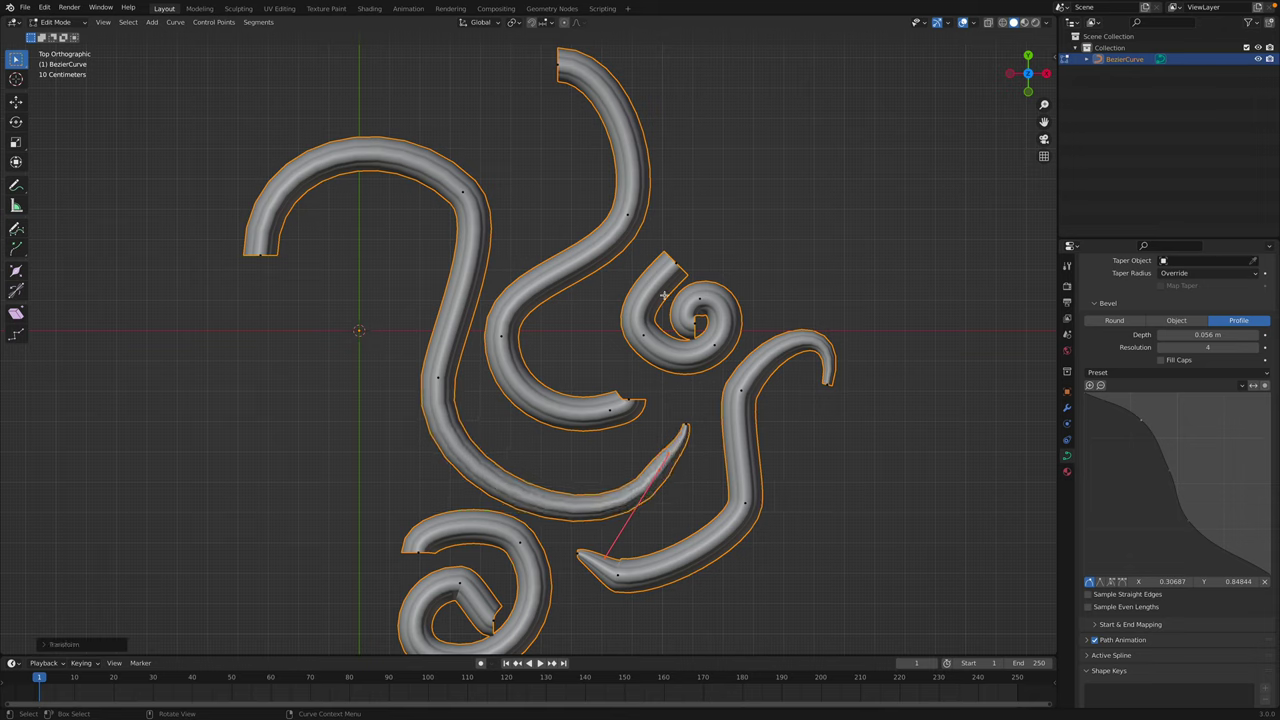
- Taper both ends of the middle S-shaped curve by shrinking their radius, and reposition the control point near its lower tip
left_click(573, 111)
left_click(555, 64)
left_click(640, 411, "shift")
key("alt+s")
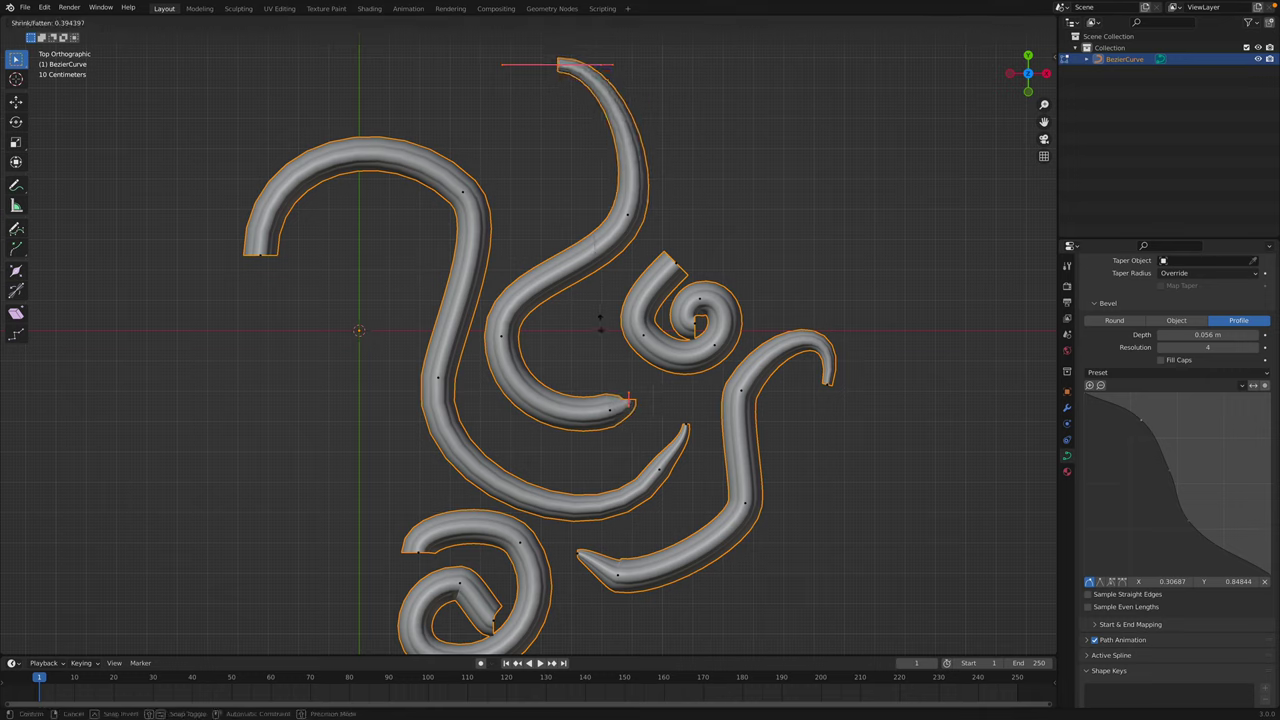
left_click(580, 308)
key("g")
left_click(588, 420)
- Save the file and shrink the radius of the endpoint at the longest curve's upper-left end
key("a")
key("a")
left_click_drag(237, 235, 295, 298)
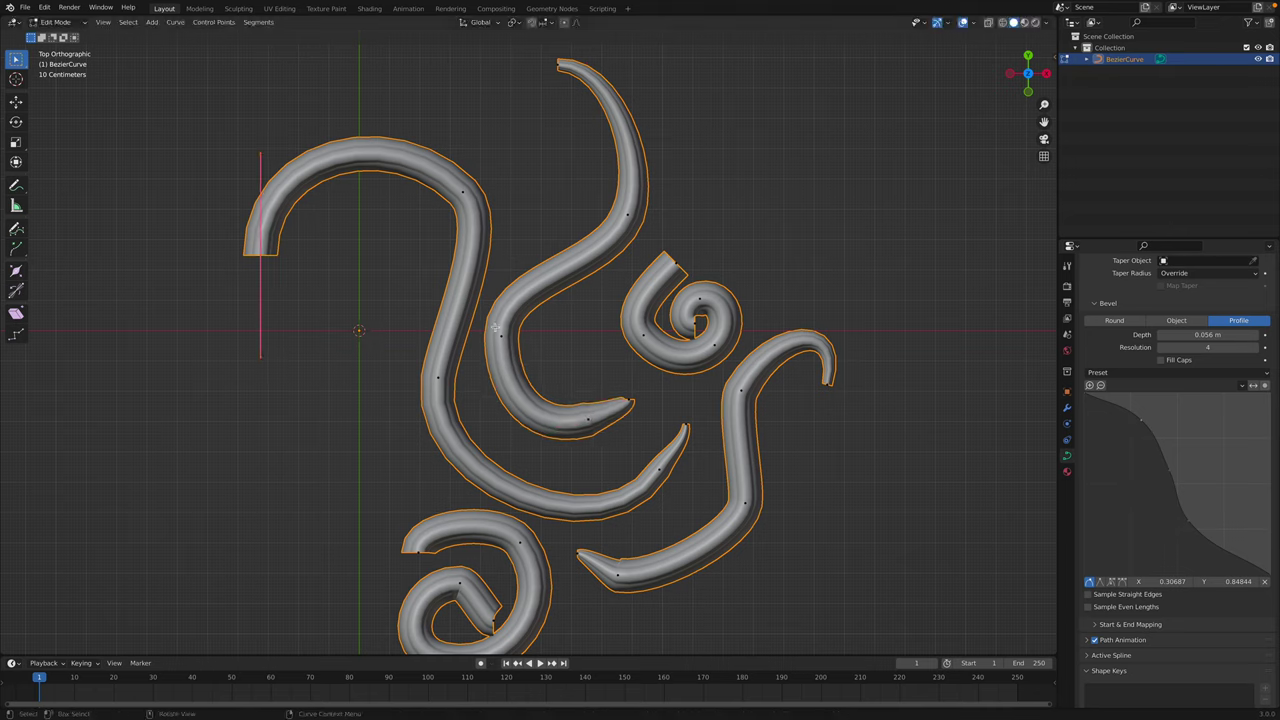
key("ctrl+s")
left_click(340, 285)
left_click(259, 253)
key("a")
key("a")
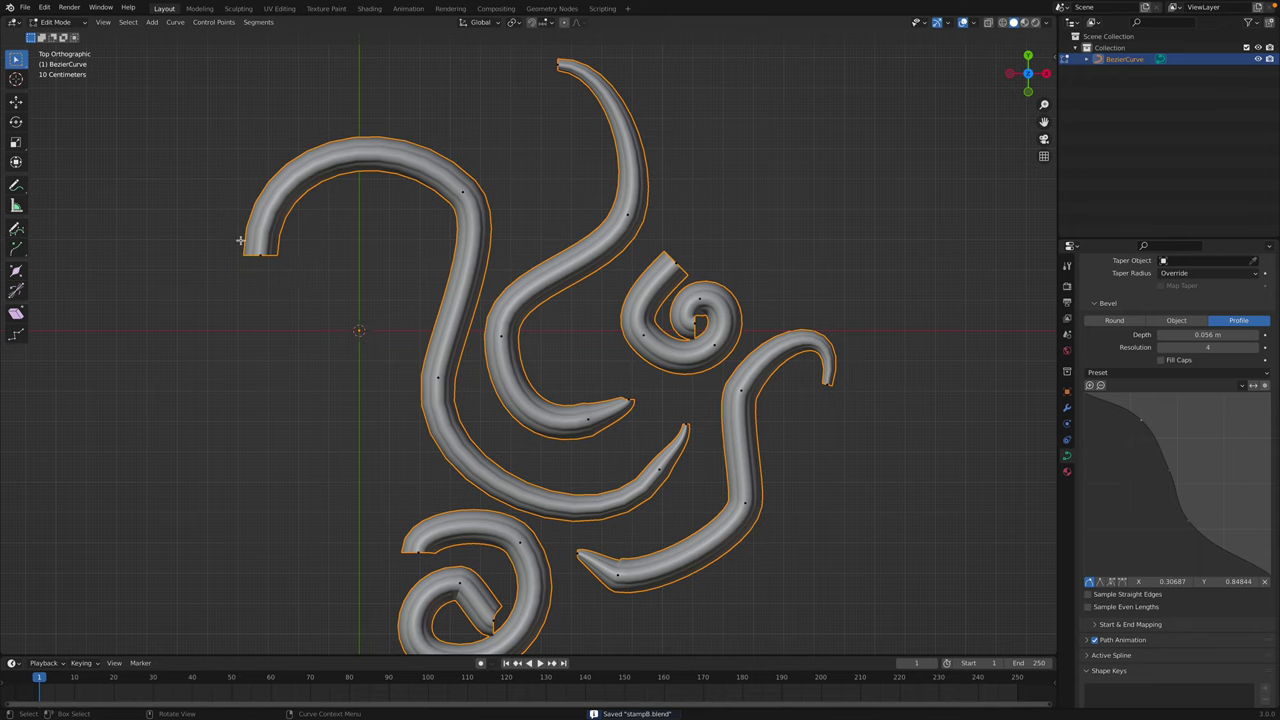
left_click_drag(241, 241, 344, 284)
key("alt+s")
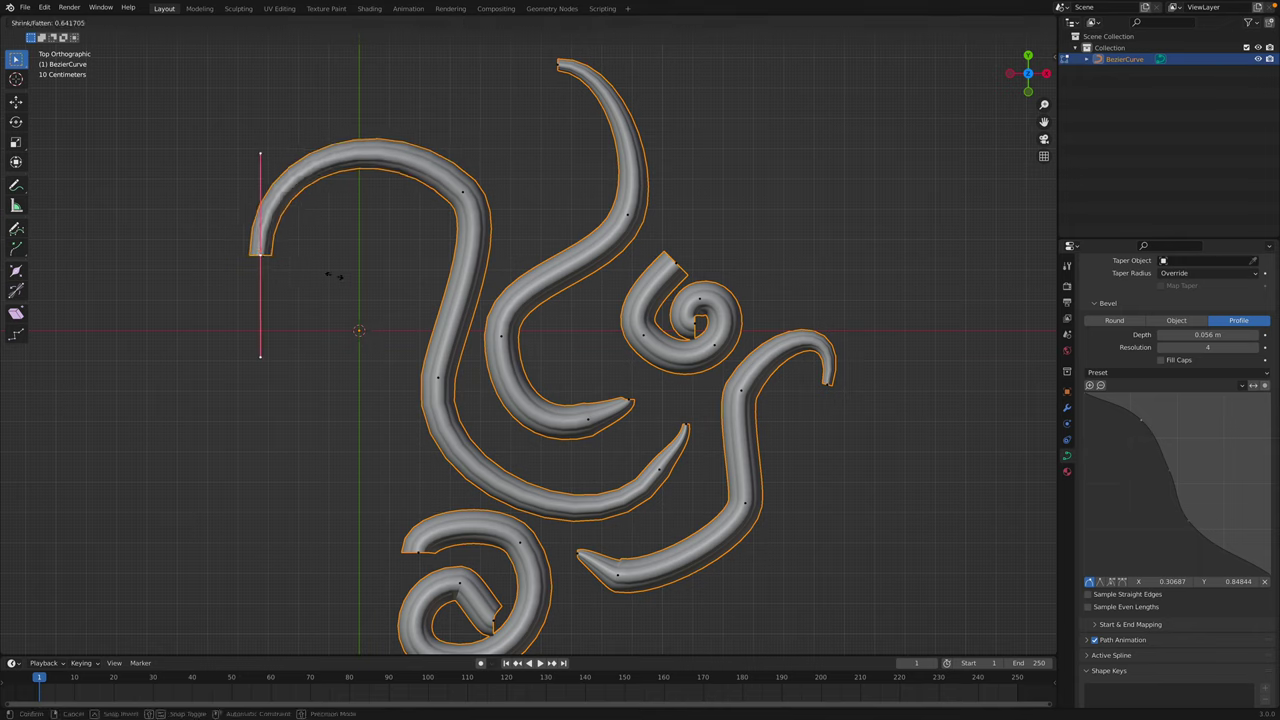
left_click(311, 275)
- Thicken the longest curve at its upper bend with the Radius tool
left_click_drag(27, 232, 77, 240)
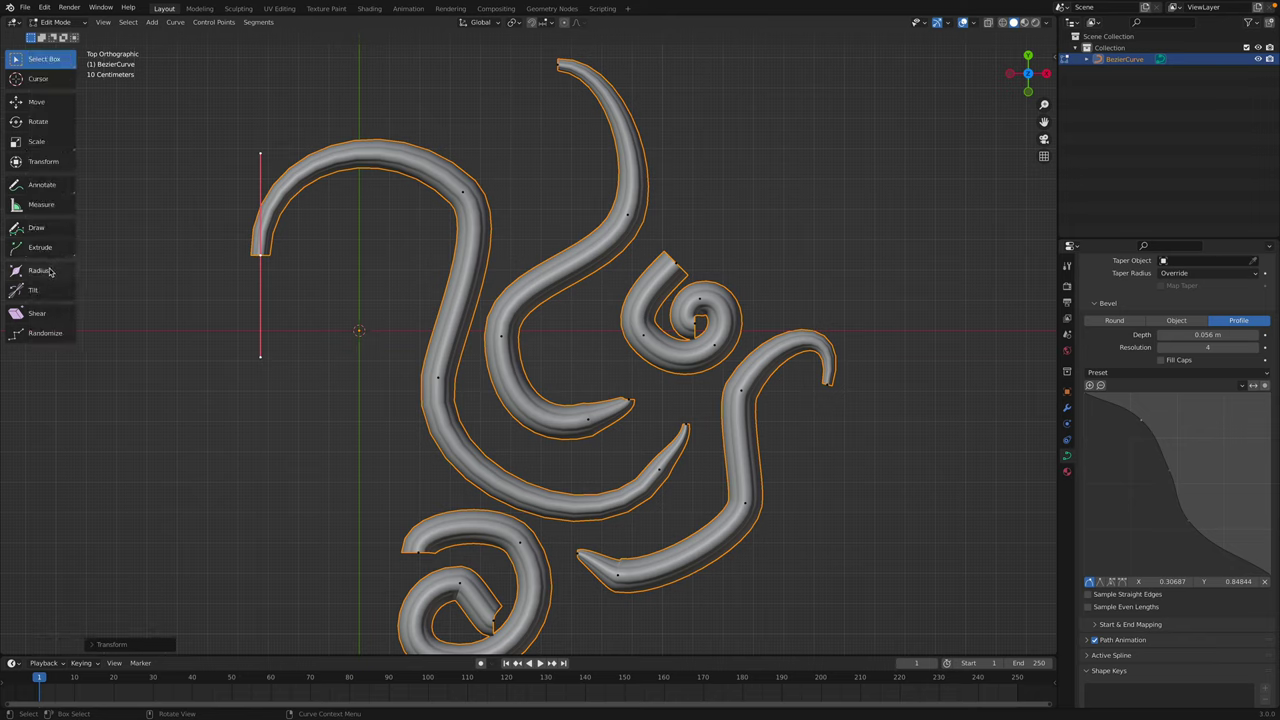
left_click(40, 270)
left_click_drag(465, 188, 463, 192)
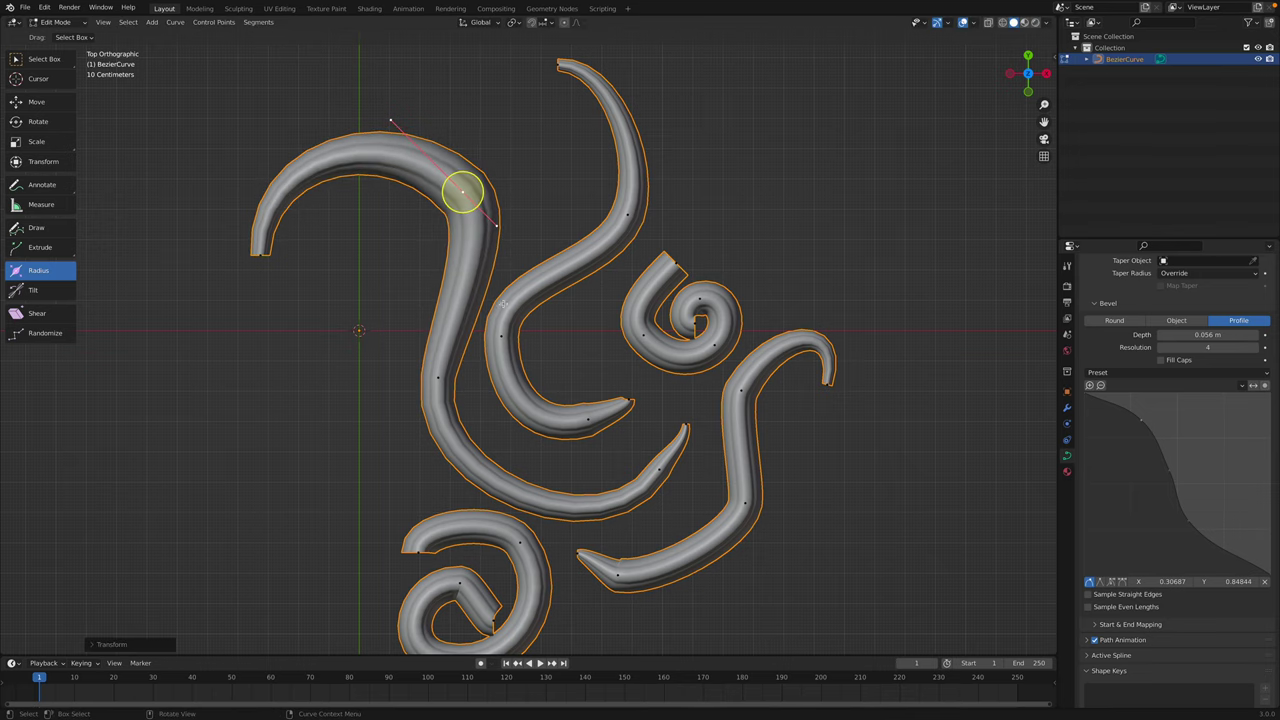
- With the Radius tool, taper both ends of the lower spiral curve and adjust the radius at its upper-right bend
middle_click_drag(480, 522, 530, 401, "shift")
scroll(460, 456, "up", 1)
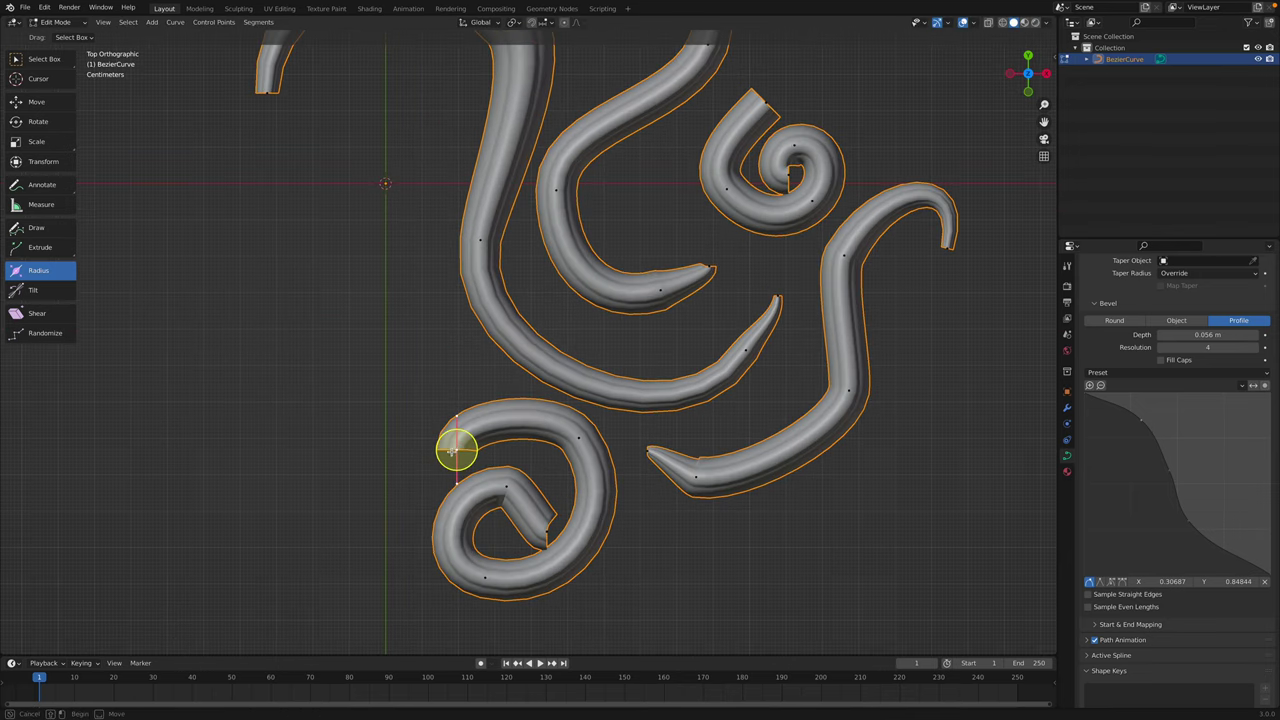
mouse_move(455, 451)
left_mouse_down()
mouse_move(421, 440)
mouse_move(456, 450)
left_mouse_up()
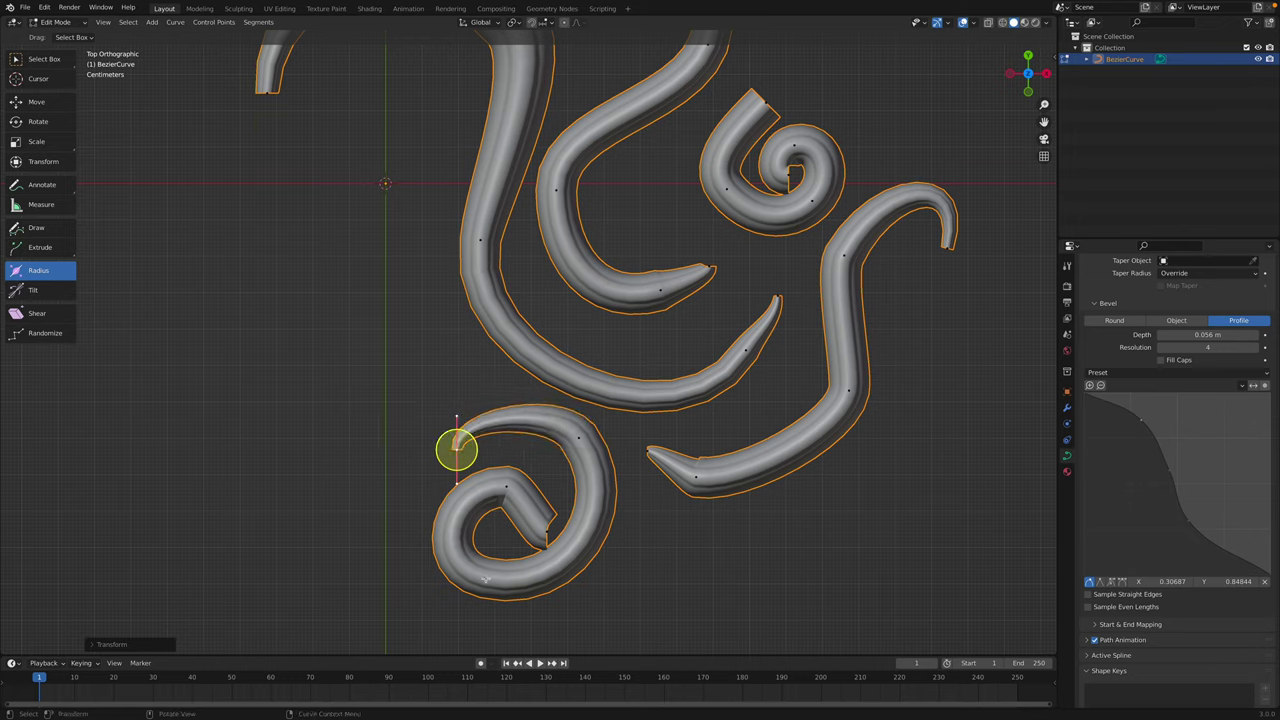
left_click(541, 530)
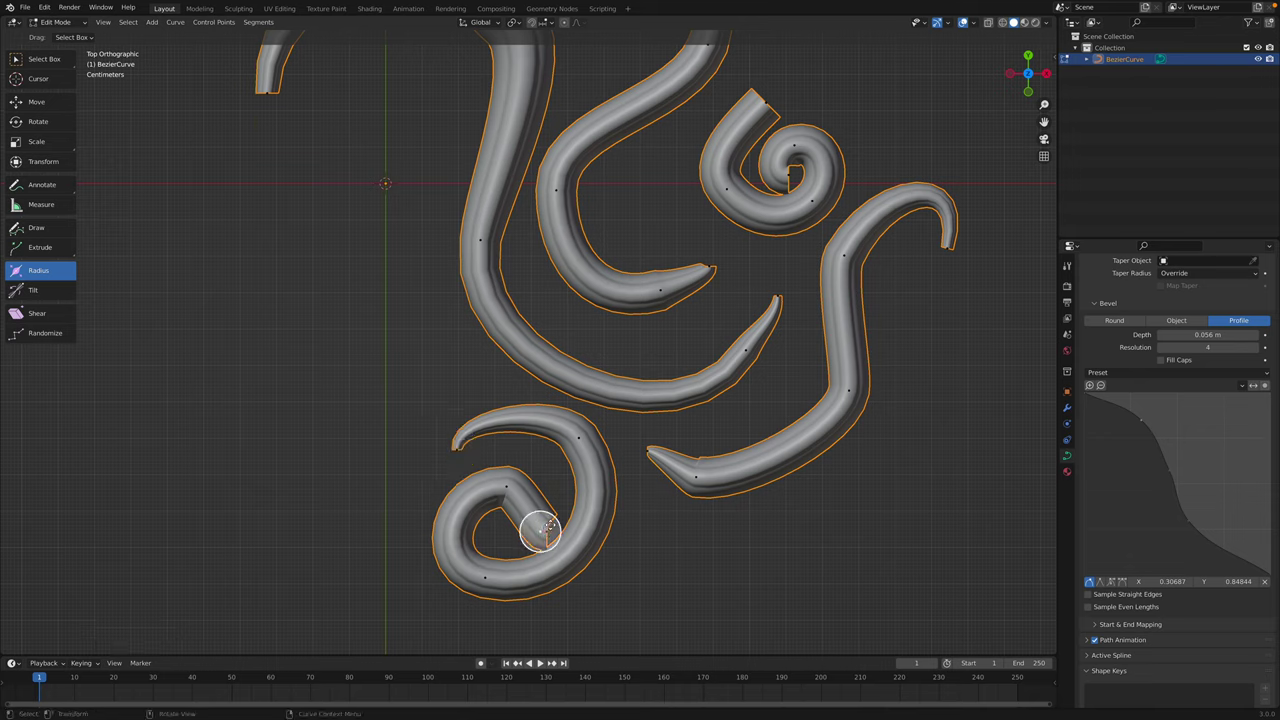
left_click_drag(553, 528, 547, 531)
key("b")
left_click(578, 441)
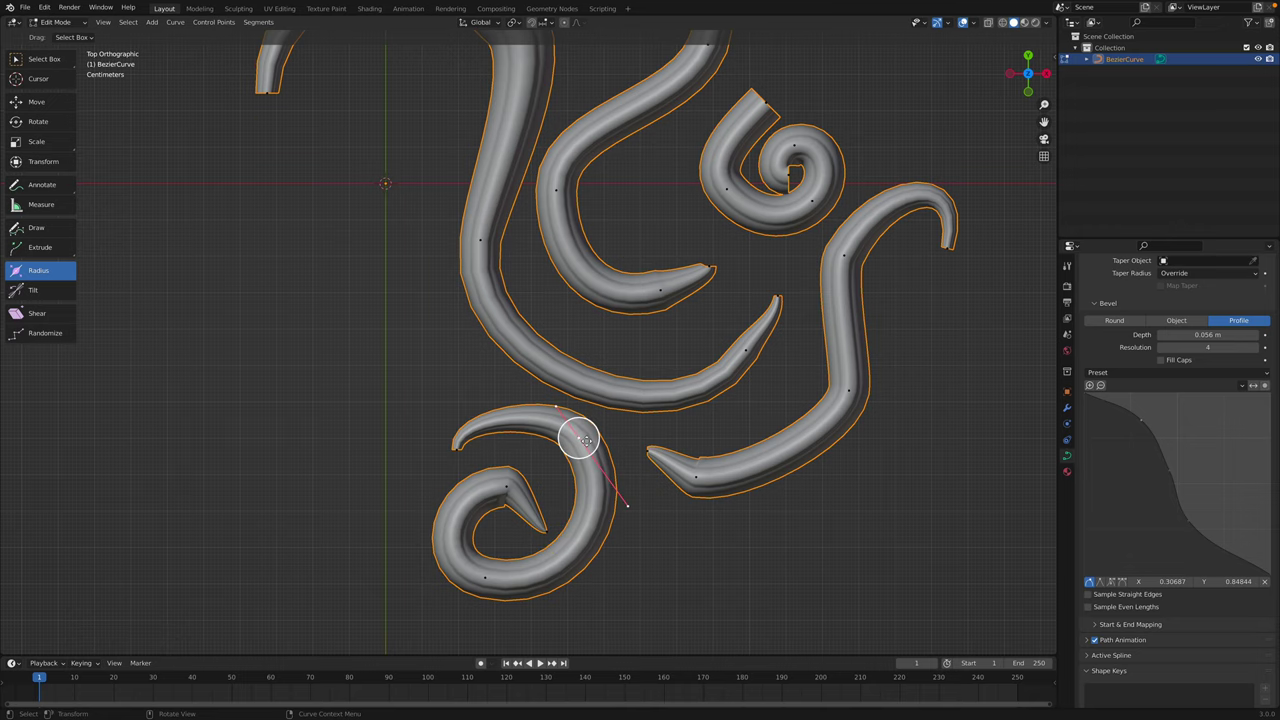
left_click_drag(589, 434, 588, 439)
- Draw seven more freehand beveled curves in the empty areas around the existing curves with the Draw tool
scroll(588, 440, "down", 3)
middle_click_drag(600, 387, 610, 432, "shift")
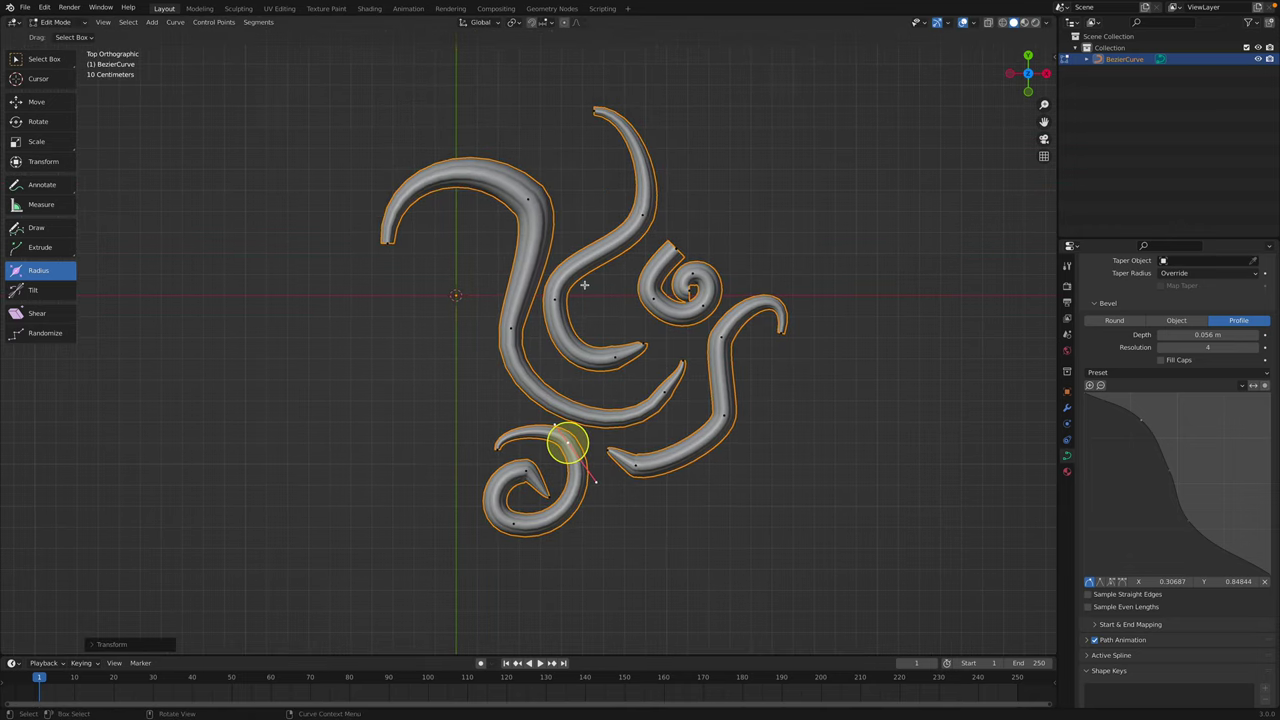
scroll(584, 285, "up", 1)
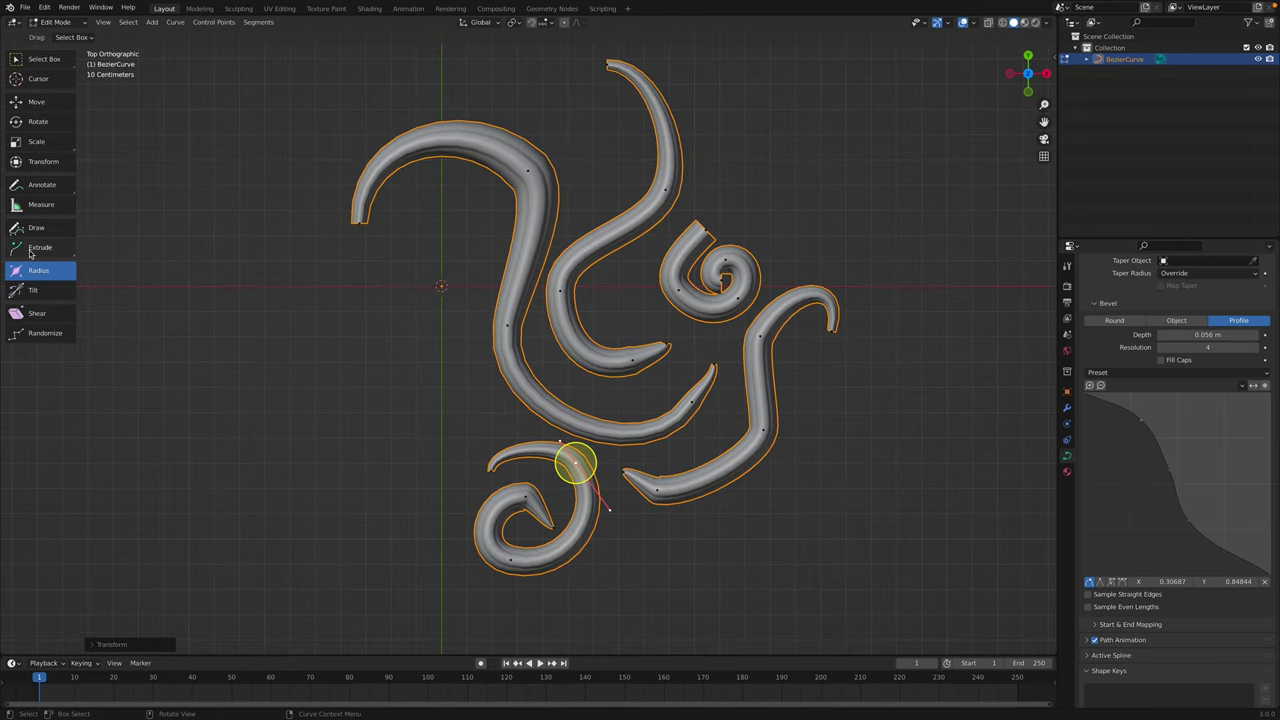
left_click(32, 229)
mouse_move(492, 412)
left_mouse_down()
mouse_move(446, 358)
mouse_move(465, 230)
left_mouse_up()
mouse_move(415, 288)
left_mouse_down()
mouse_move(374, 434)
mouse_move(411, 542)
mouse_move(569, 612)
mouse_move(710, 530)
left_mouse_up()
mouse_move(720, 530)
left_mouse_down()
mouse_move(811, 503)
mouse_move(822, 360)
left_mouse_up()
mouse_move(793, 177)
left_mouse_down()
mouse_move(738, 225)
mouse_move(828, 256)
left_mouse_up()
left_click_drag(580, 100, 592, 190)
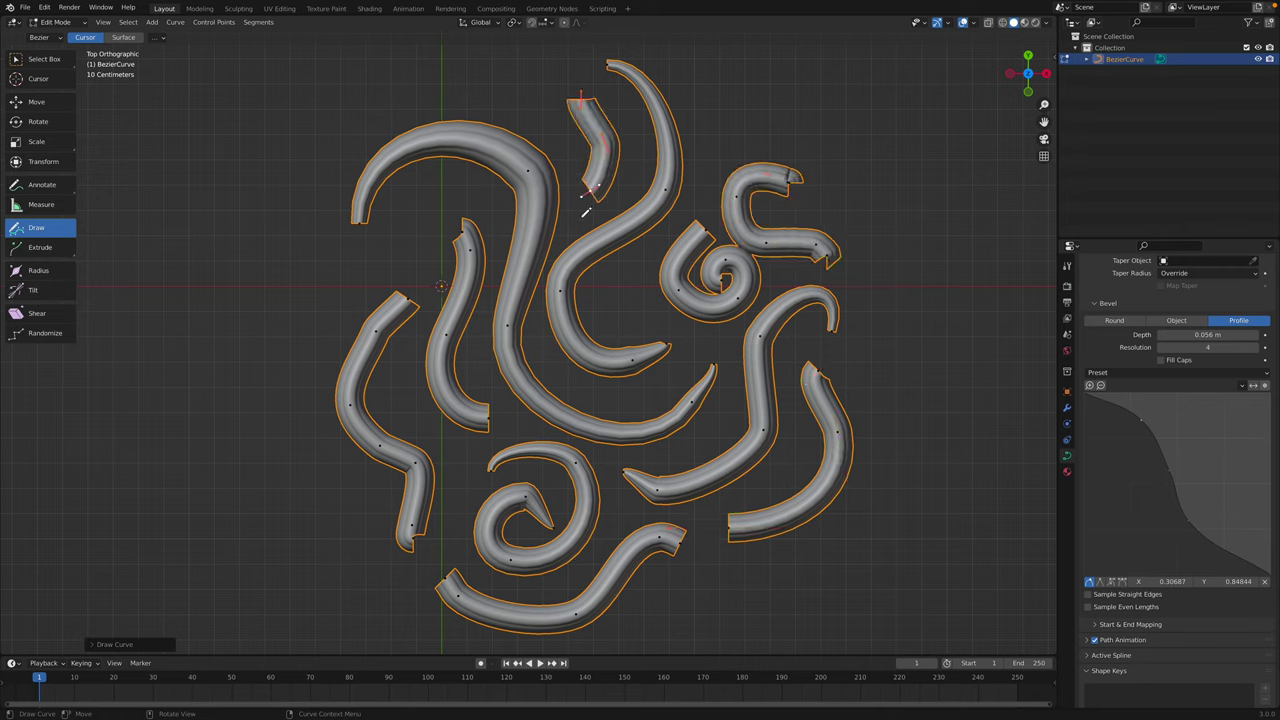
mouse_move(447, 194)
left_mouse_down()
mouse_move(303, 310)
mouse_move(286, 375)
left_mouse_up()
- Return to Object Mode, deselect the curves and save the file
left_click(56, 23)
left_click(58, 35)
left_click(490, 106)
scroll(560, 250, "down", 2)
middle_click_drag(590, 338, 629, 314)
key("ctrl+s")
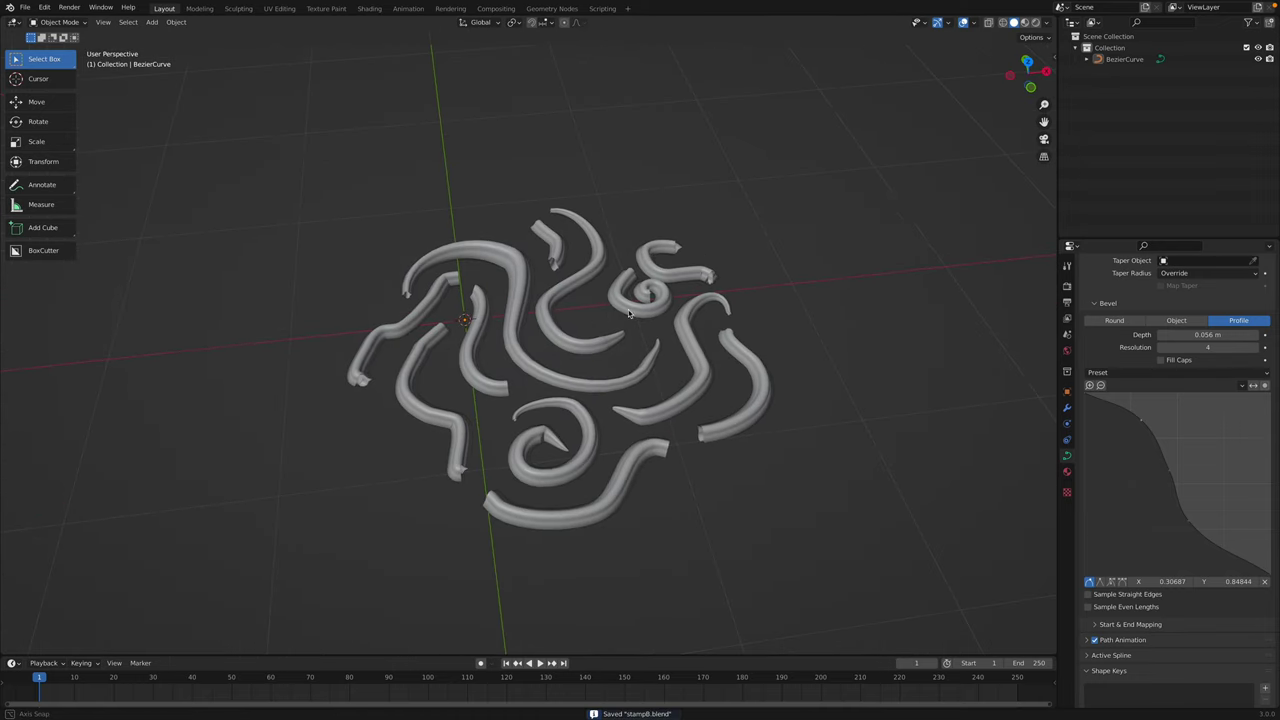
- Select the curve object and convert it to a mesh
left_click(714, 292)
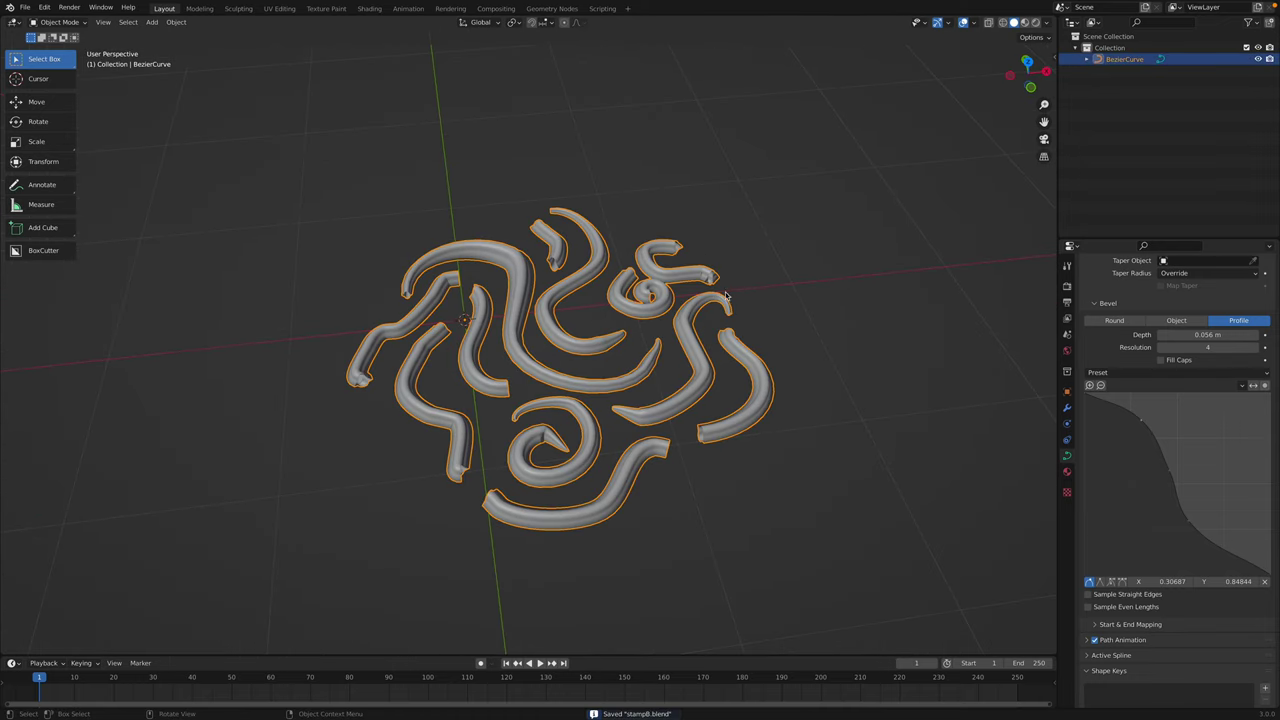
middle_click_drag(726, 313, 666, 307)
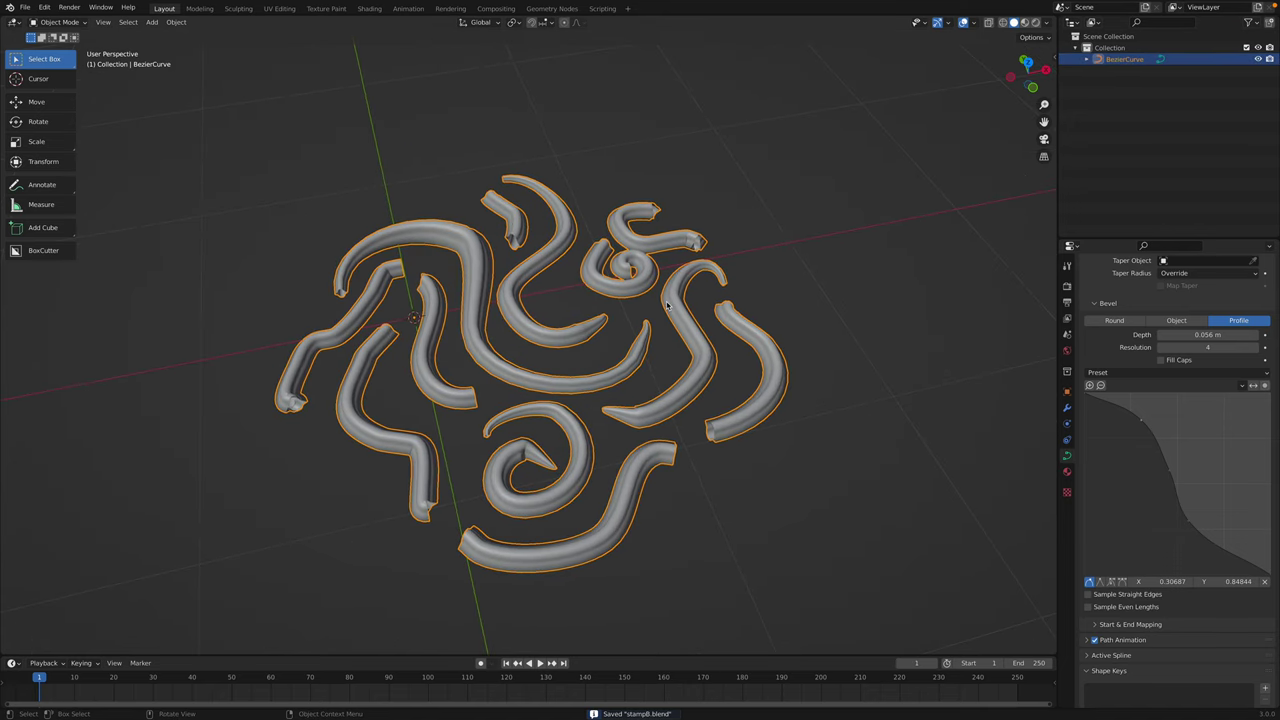
right_click(667, 305)
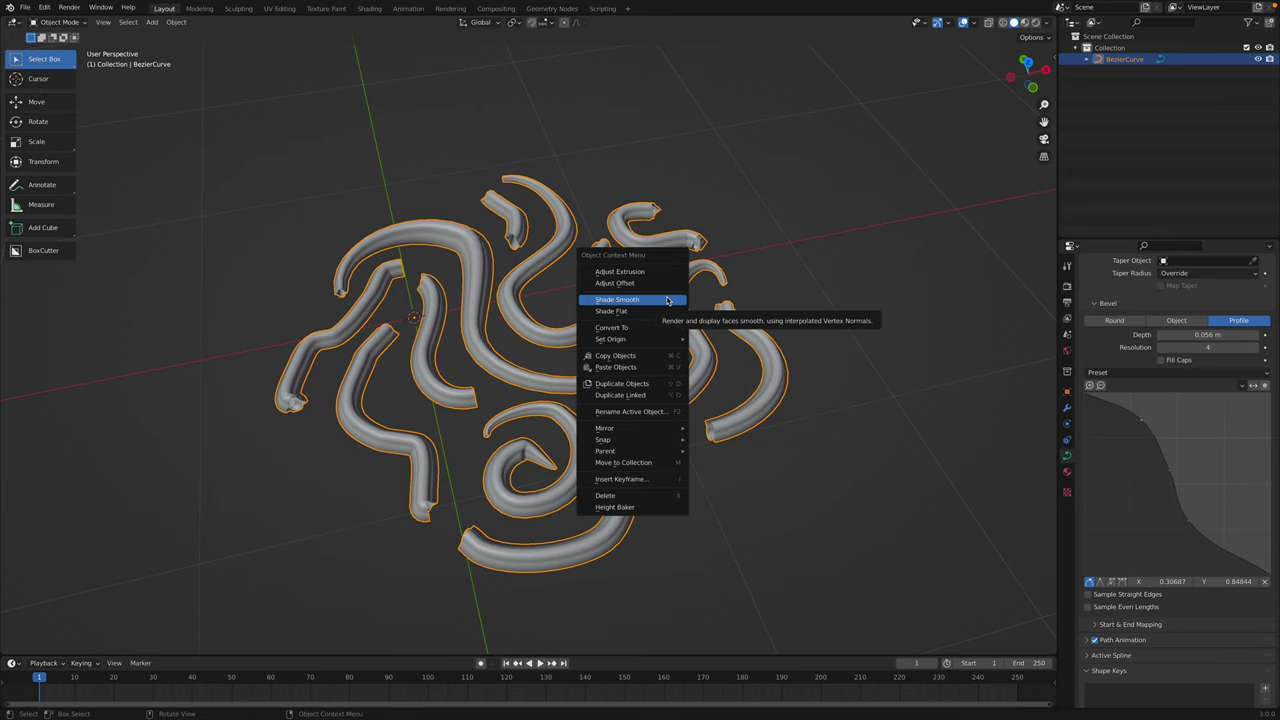
mouse_move(655, 329)
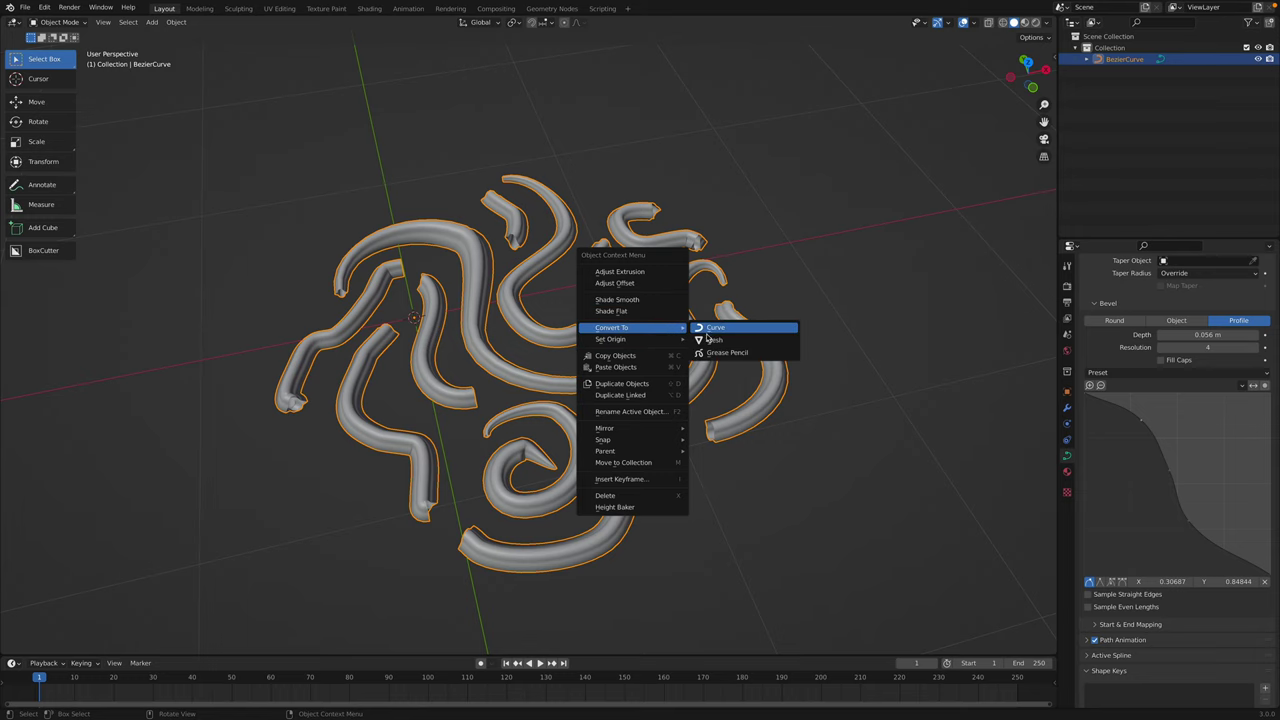
left_click(712, 340)
middle_click_drag(712, 341, 586, 360)
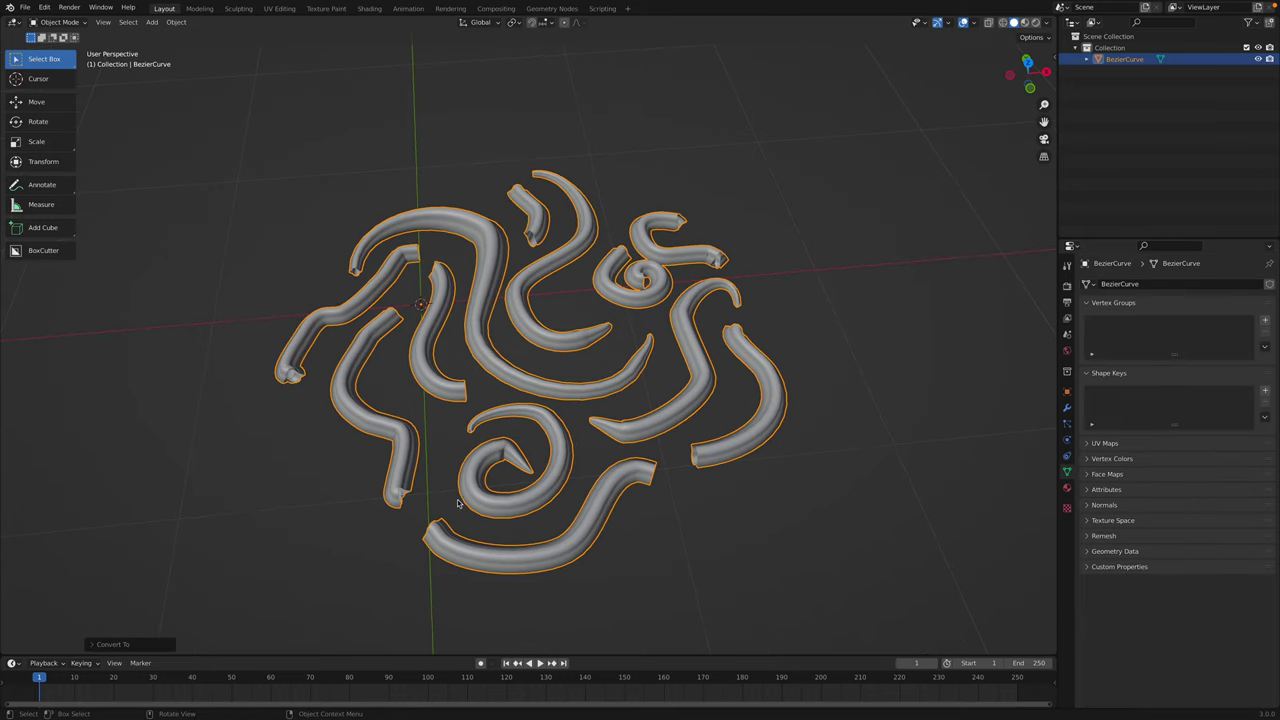
- Run Height Baker on the mesh with file name stampB and padding 0.02, and bake the height map to the Desktop
key("F3")
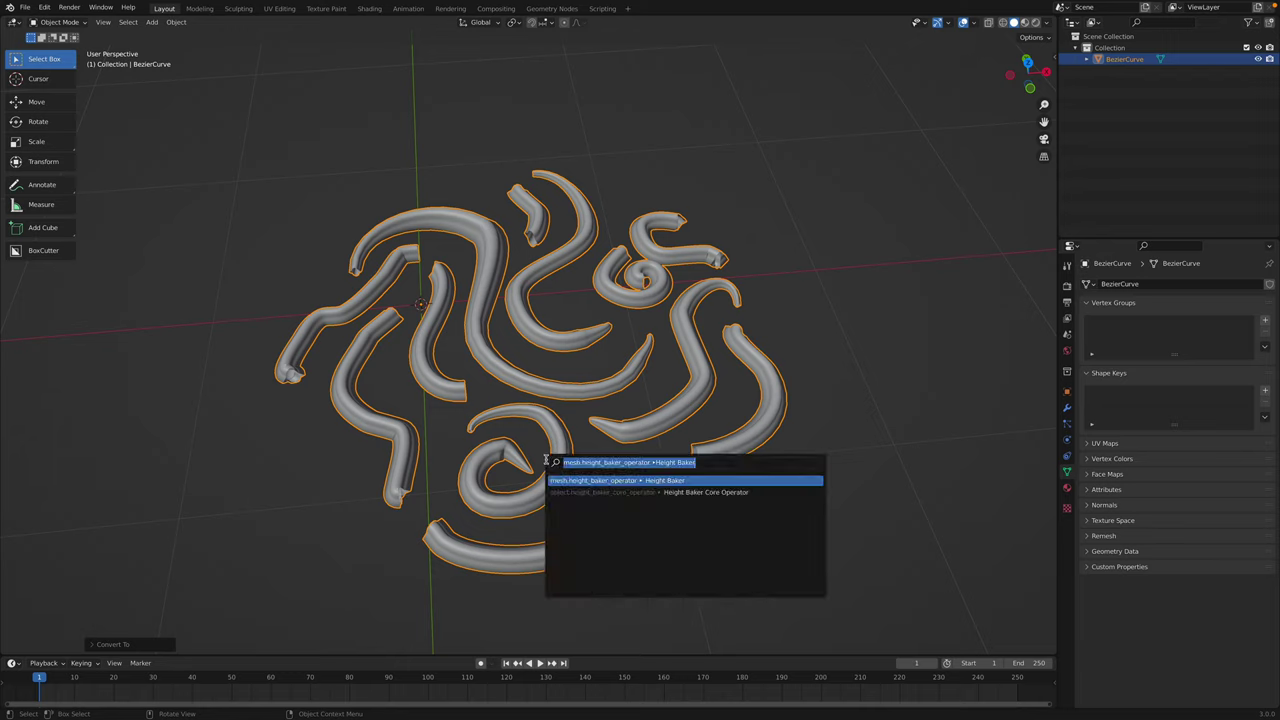
left_click(673, 483)
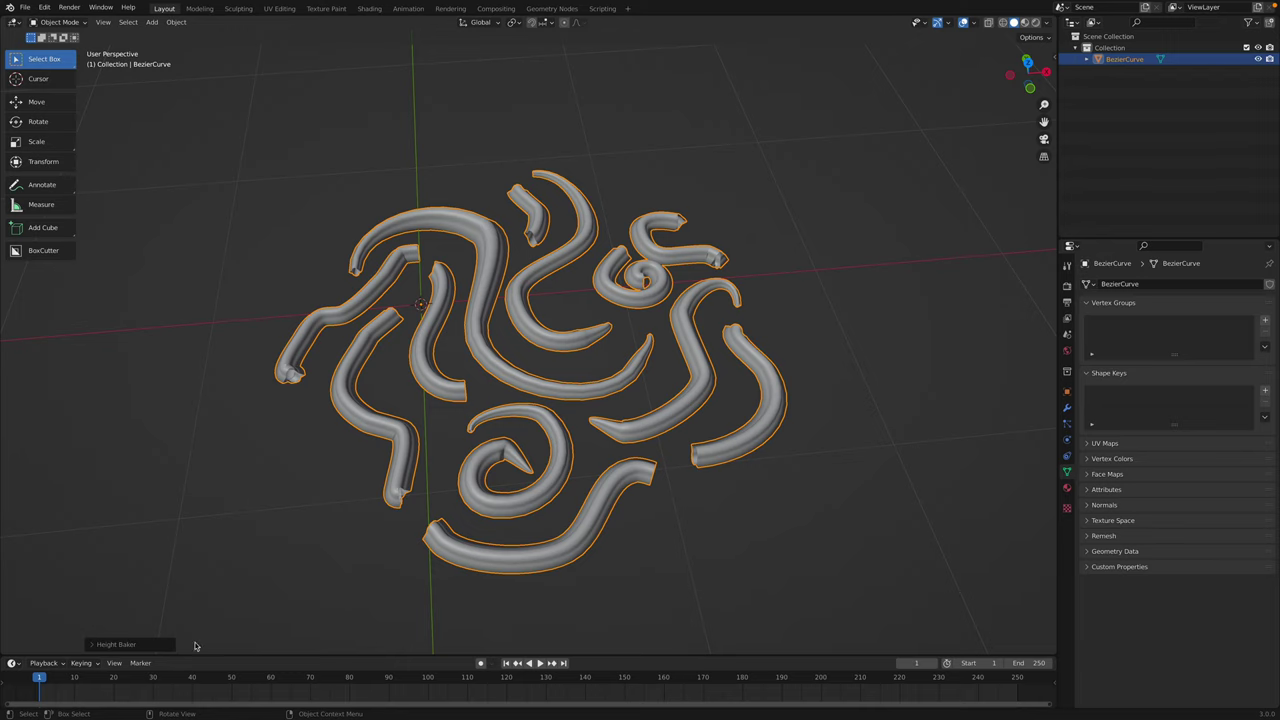
left_click(145, 644)
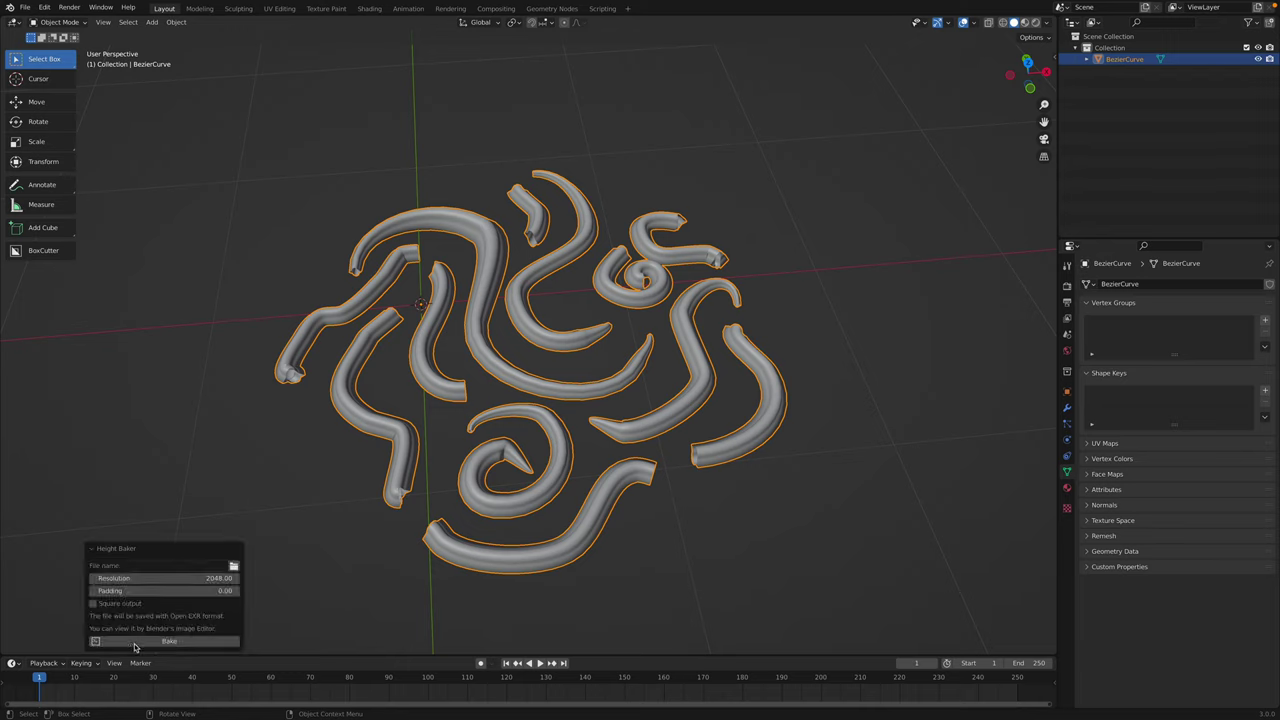
left_click(234, 567)
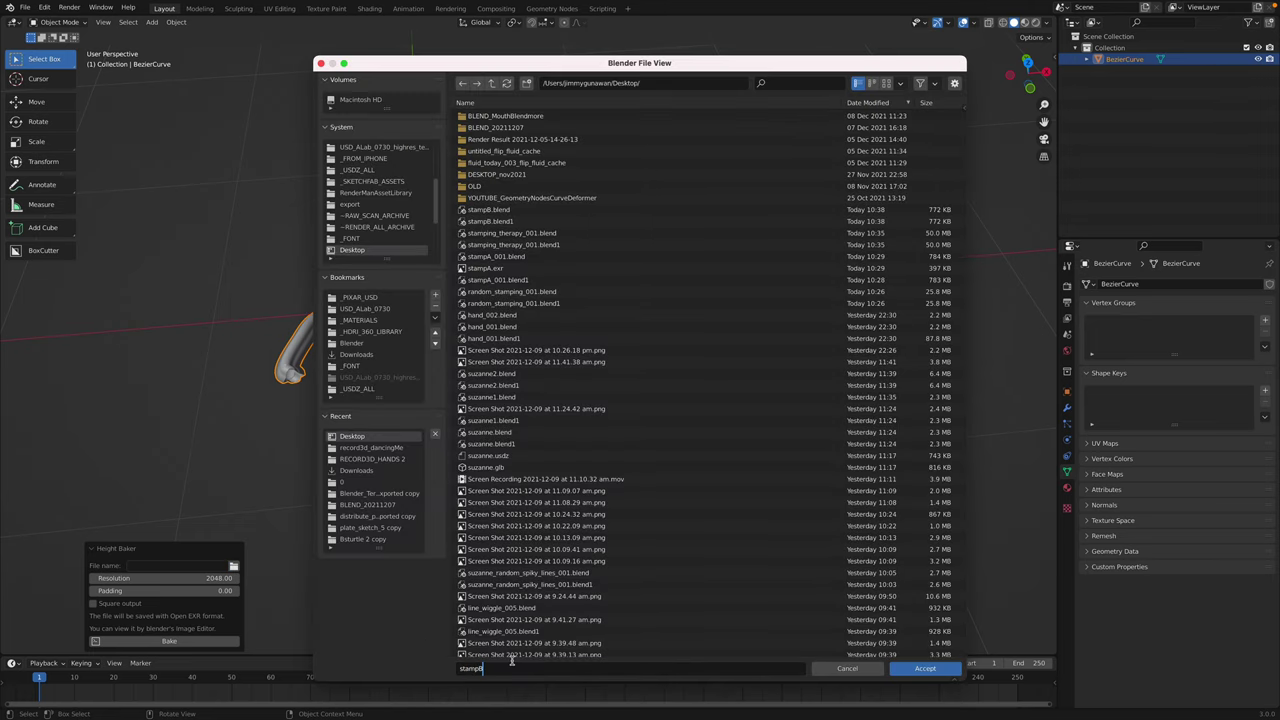
left_click(927, 670)
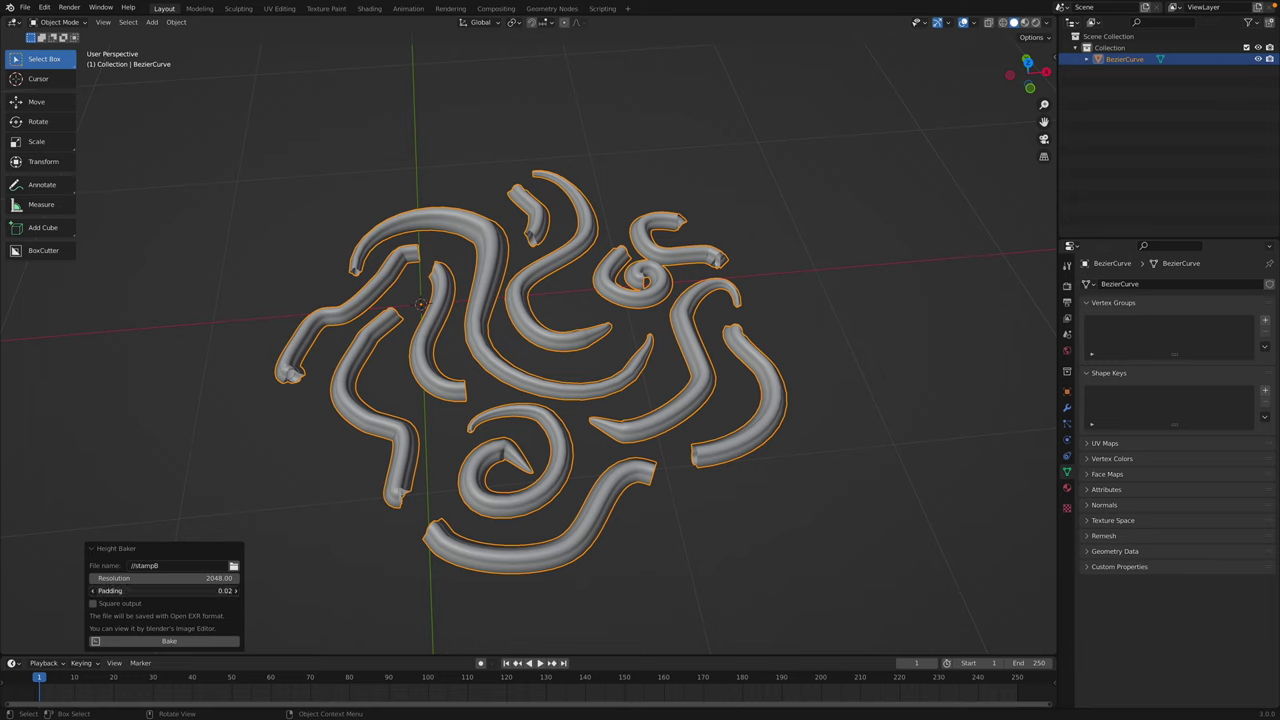
left_click_drag(150, 591, 154, 591)
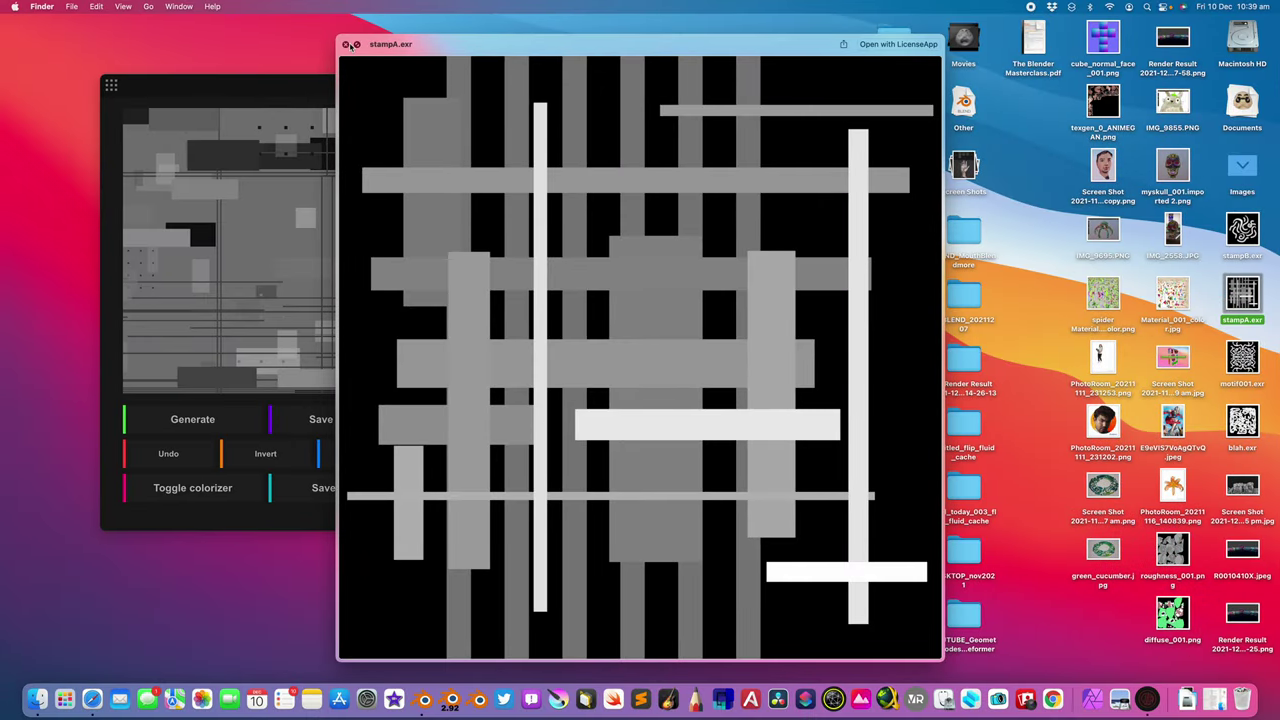
- In Finder, close the stampA.exr preview and preview the baked stampB.exr on the desktop
left_click(345, 45)
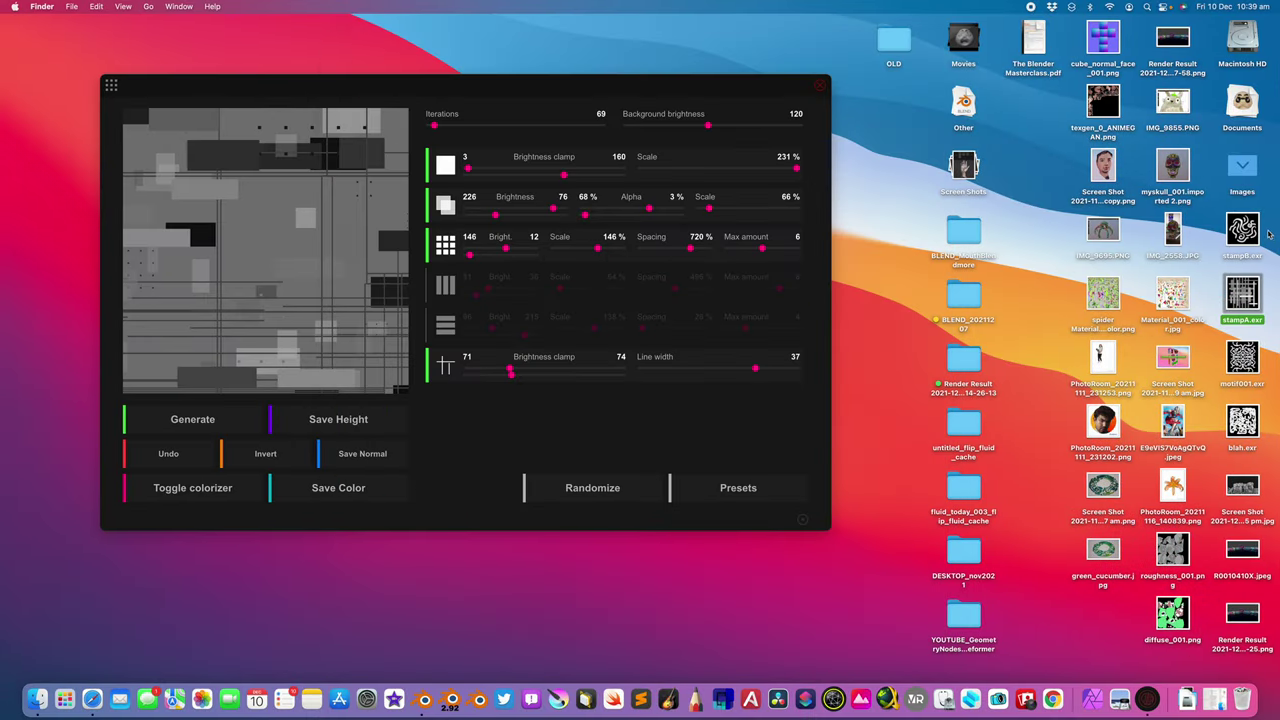
key("Up")
key("space")
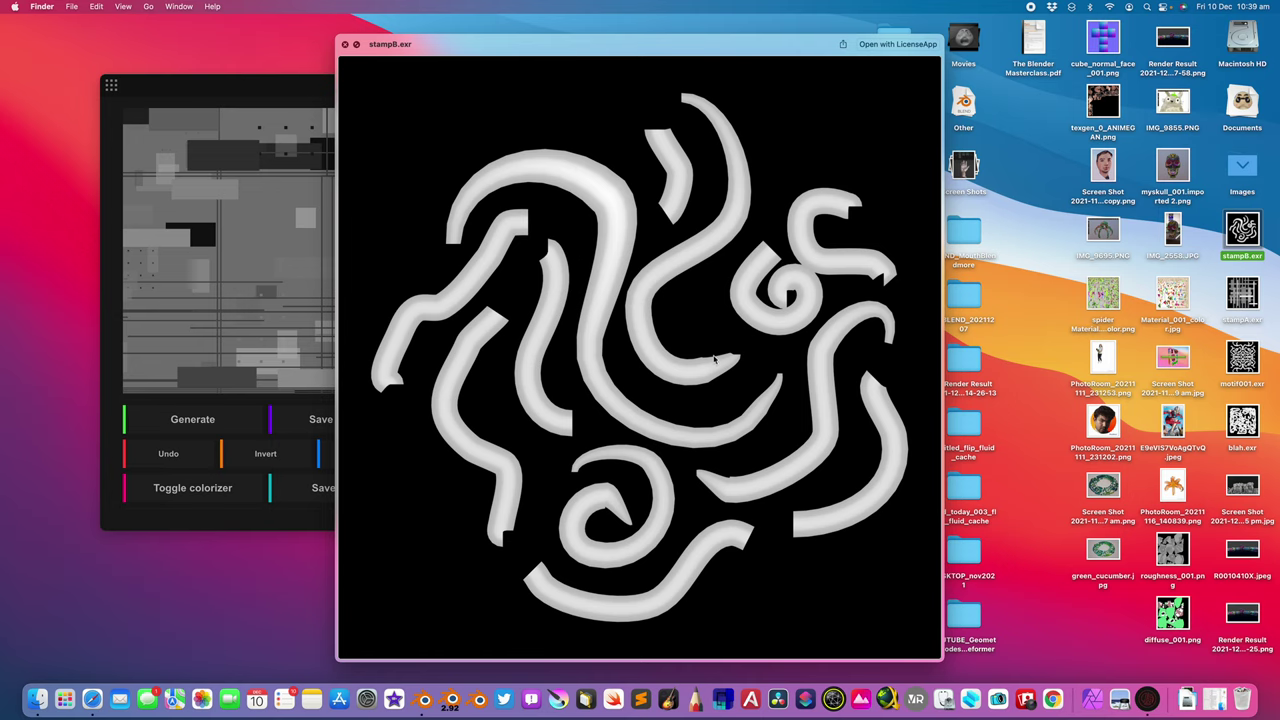
- Switch back to Blender, save stampB.blend and open the recent file stamping_therapy_001.blend
key("ctrl+Right")
left_click(755, 238)
key("ctrl+s")
left_click(25, 8)
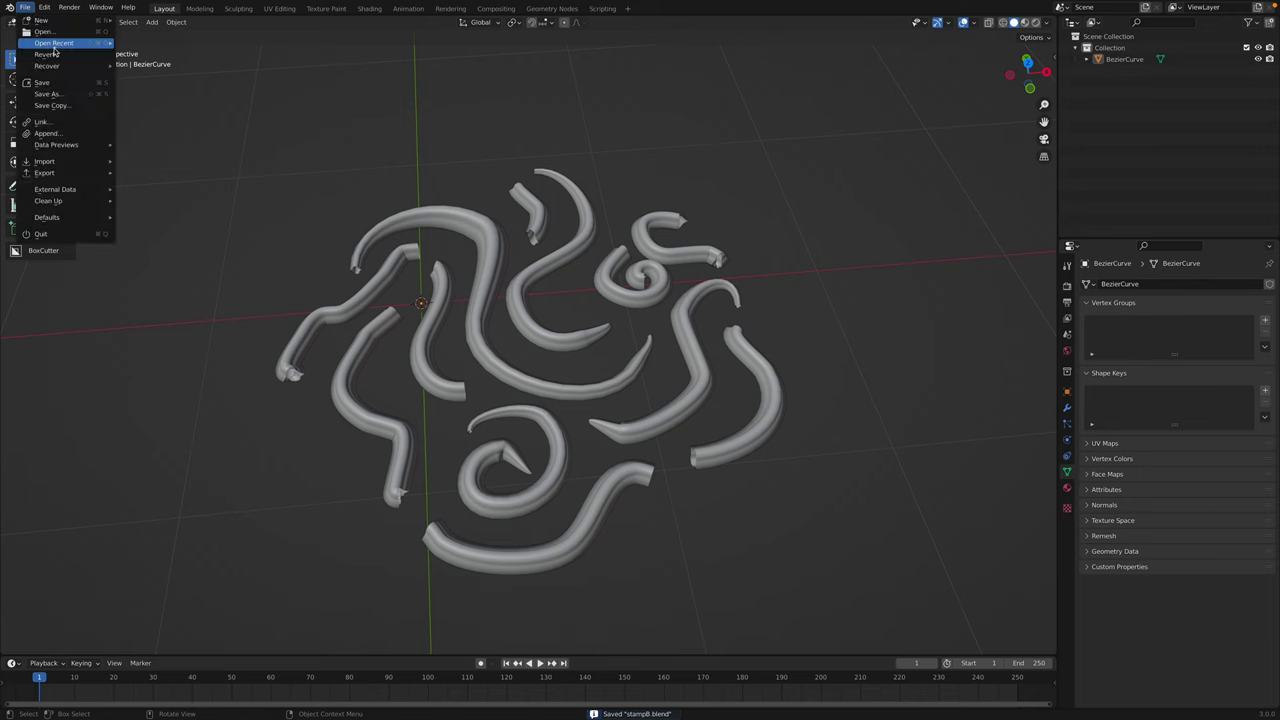
mouse_move(60, 43)
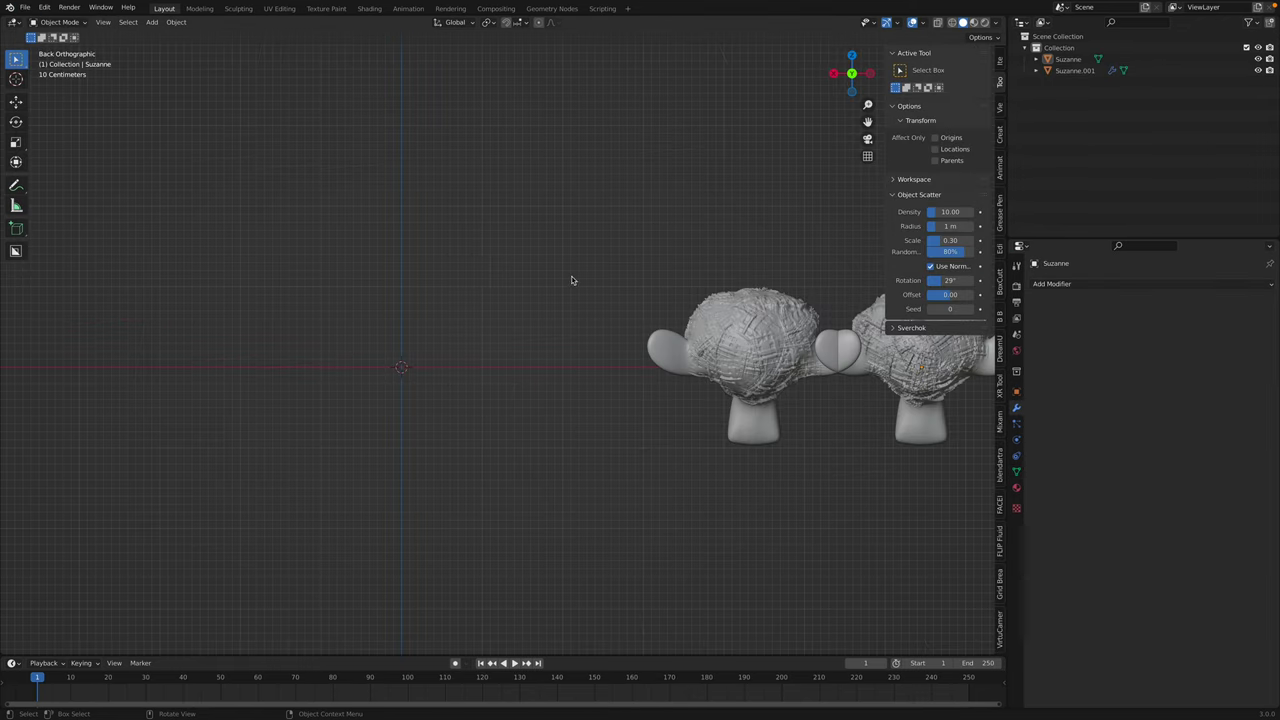
- Save the monkey head scene as a new version named stamping_therapy_002.blend
scroll(551, 268, "down", 2)
middle_click_drag(551, 268, 75, 58)
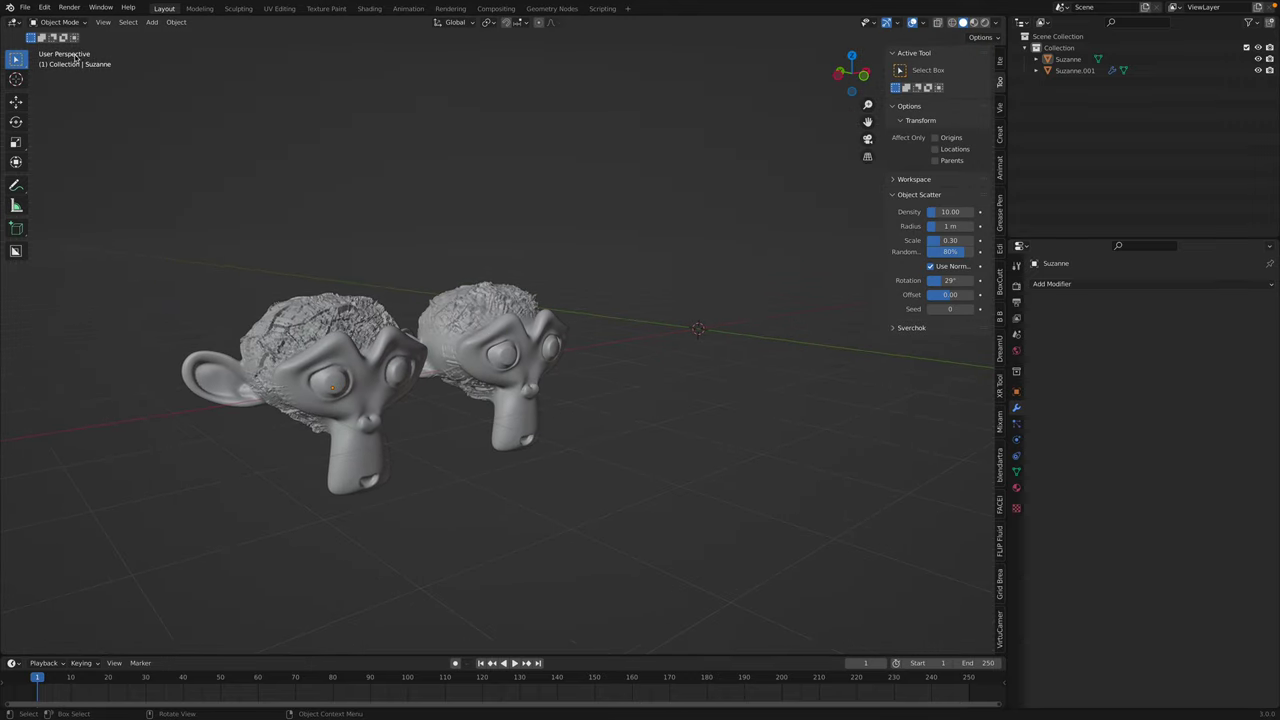
left_click(31, 11)
left_click(60, 94)
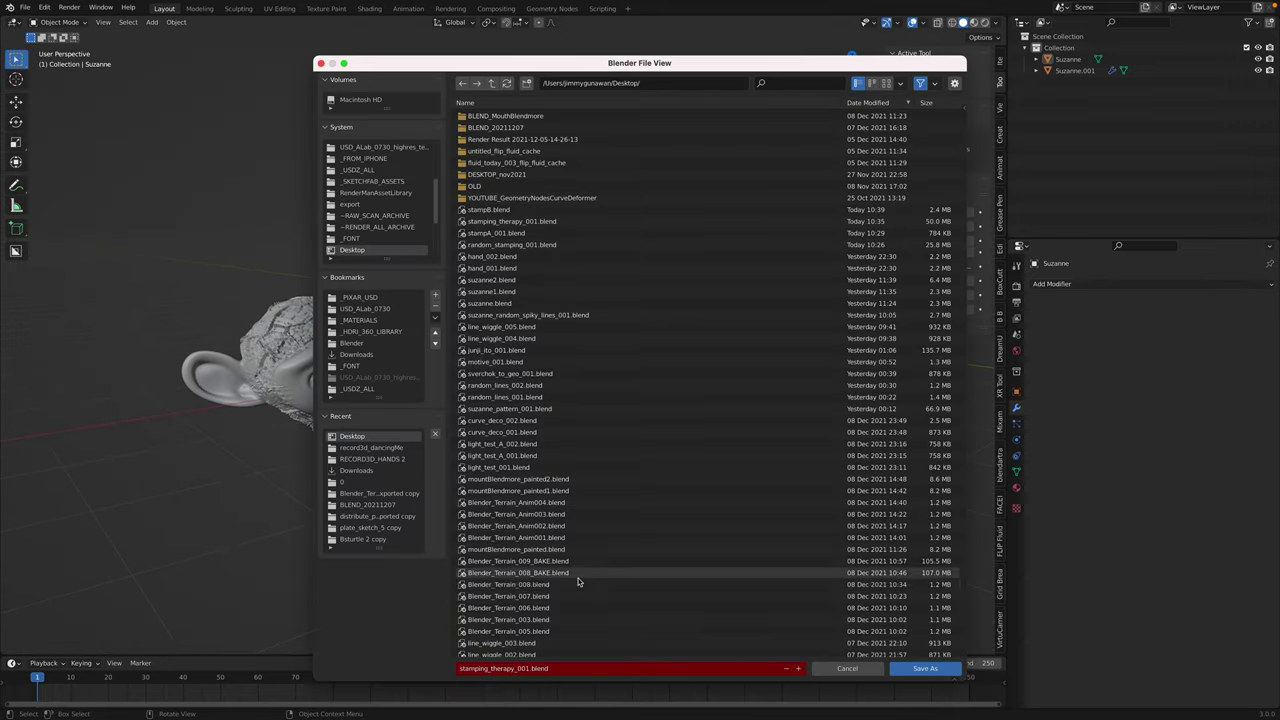
left_click(800, 672)
key("Return")
- Add a new monkey head mesh to the scene and shade it smooth
middle_click_drag(640, 360, 587, 327)
key("shift+a")
mouse_move(588, 313)
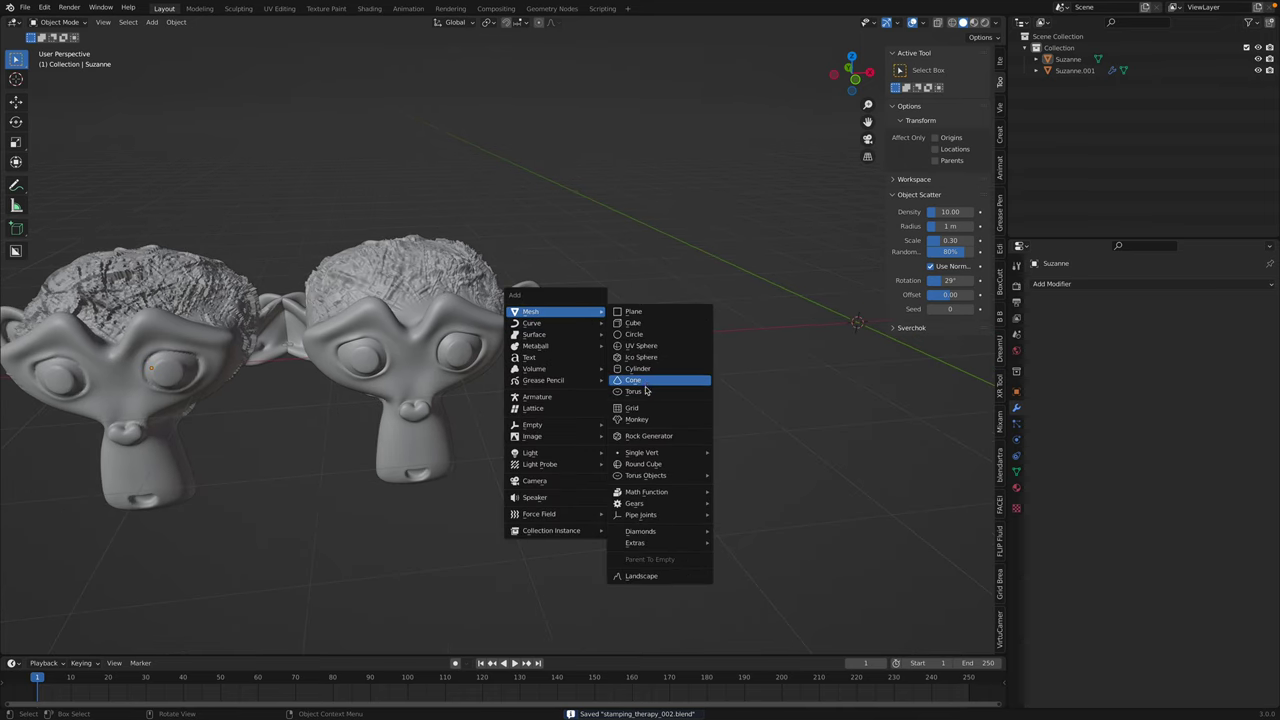
left_click(644, 424)
middle_click_drag(671, 394, 551, 380)
middle_click_drag(880, 345, 600, 336, "shift")
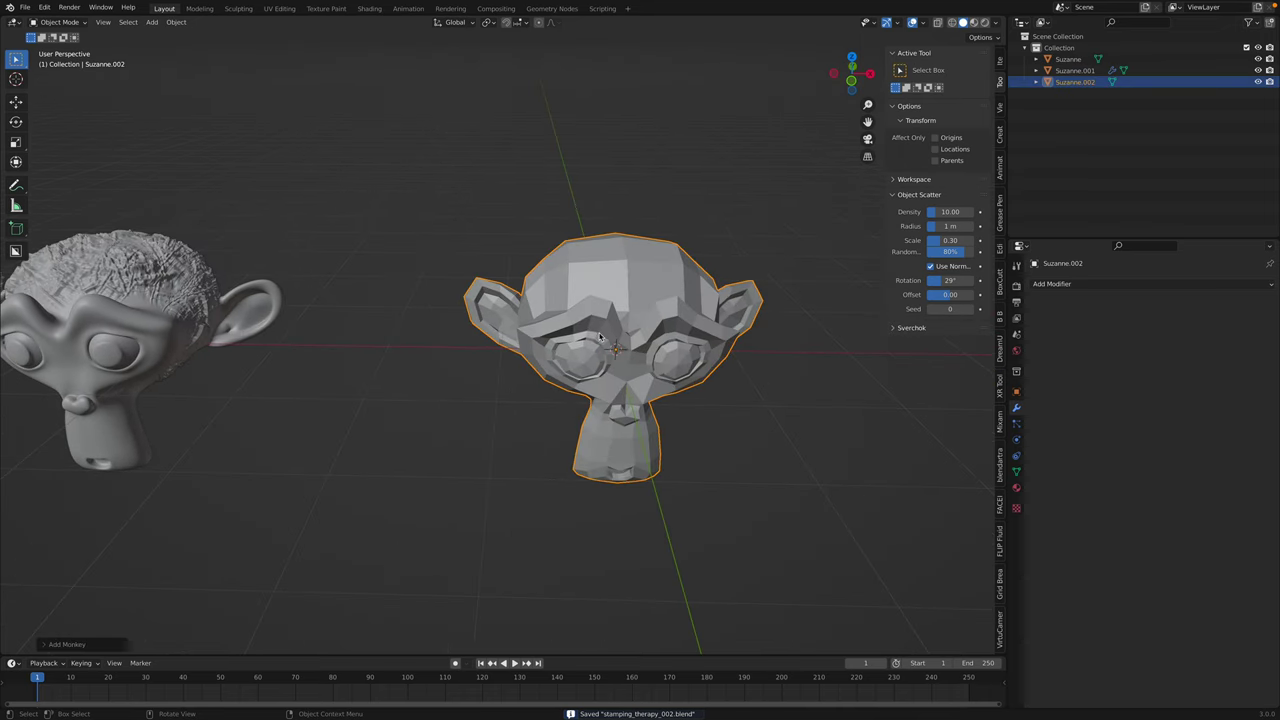
right_click(600, 336)
mouse_move(601, 336)
left_click(596, 305)
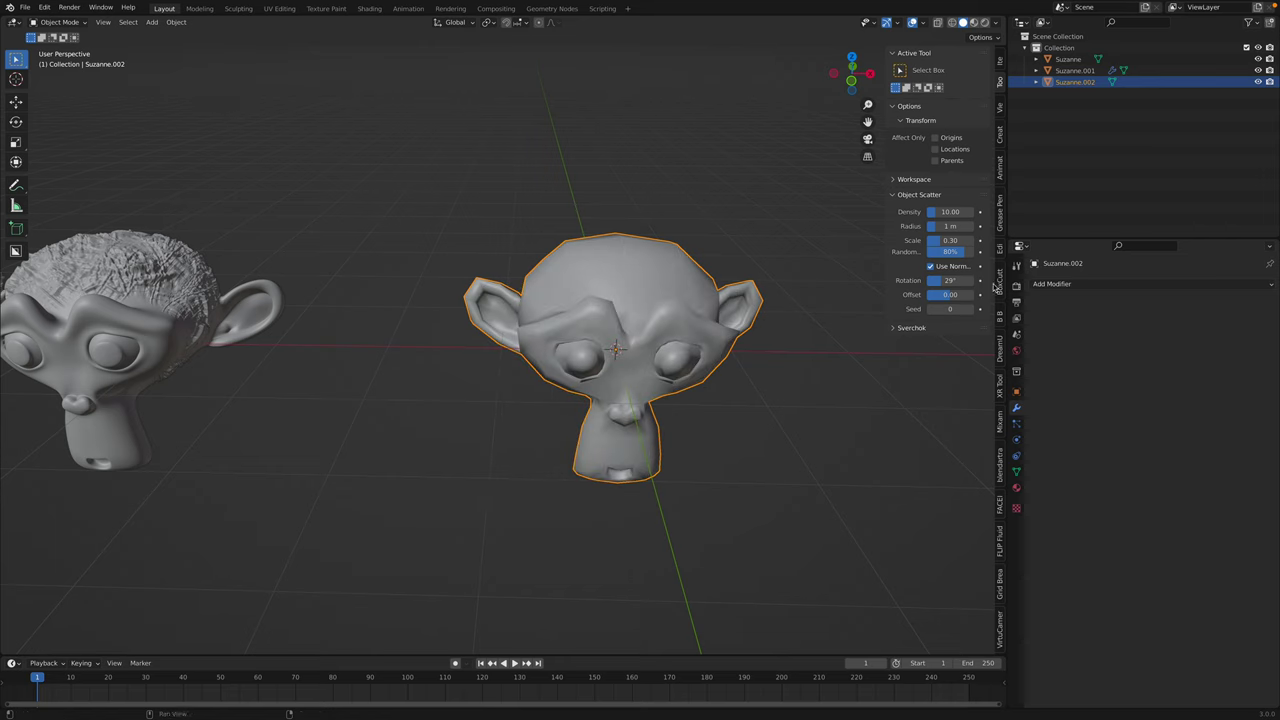
- Add a Multiresolution modifier to the new monkey head and subdivide it to level 6
left_click(1046, 285)
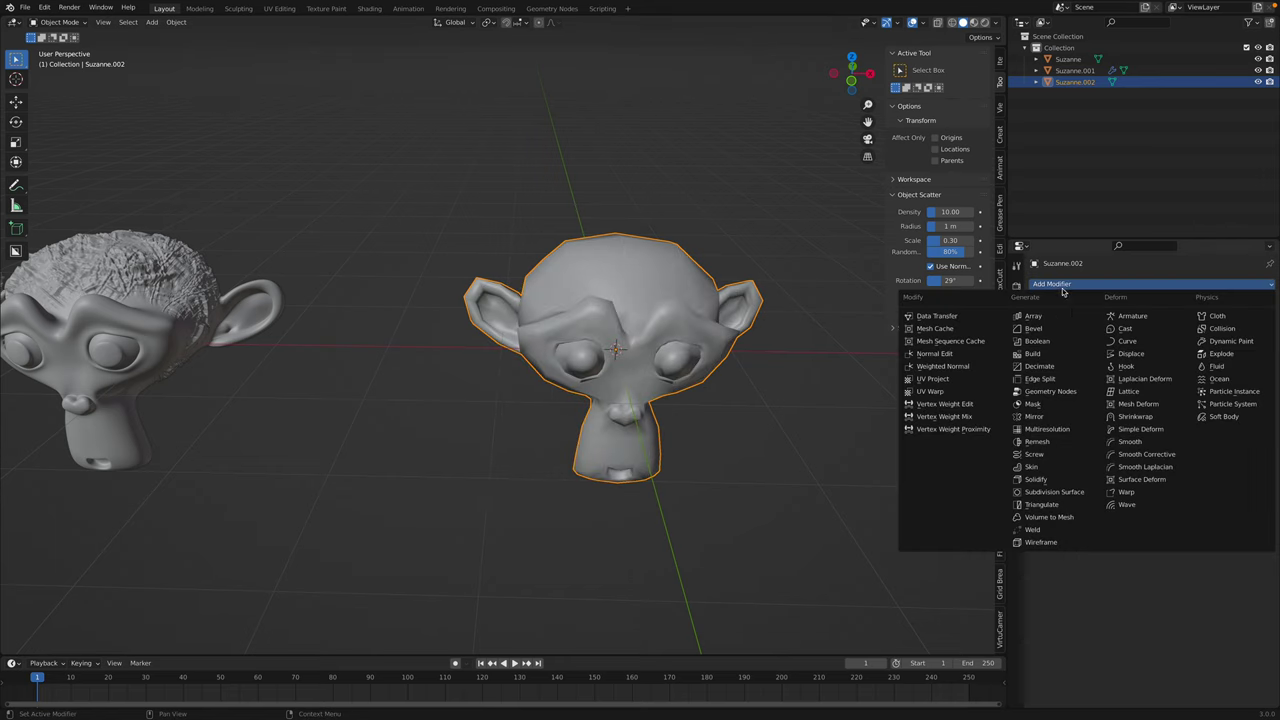
left_click(1056, 420)
left_click(1185, 404)
left_click(1183, 406)
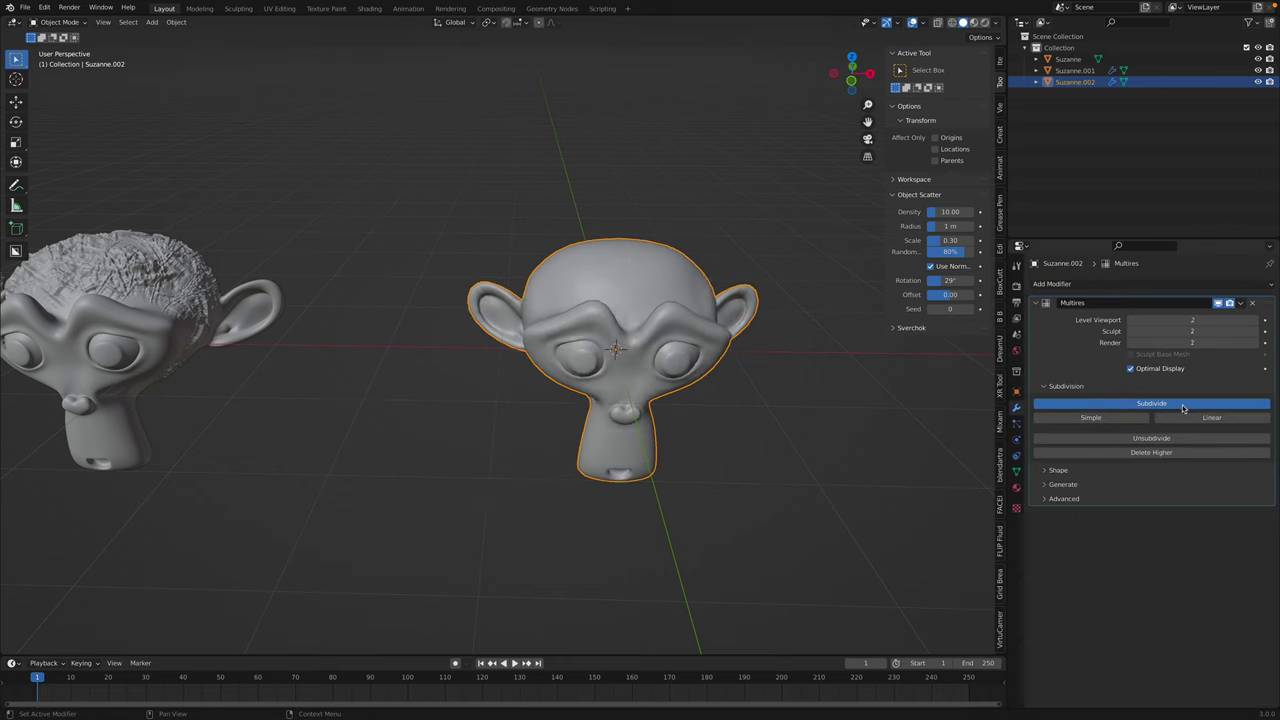
left_click(1185, 406)
- Switch the subdivided monkey head to Sculpt Mode
middle_click_drag(700, 366, 572, 329)
scroll(742, 368, "up", 3)
scroll(572, 329, "up", 1)
left_click(70, 22)
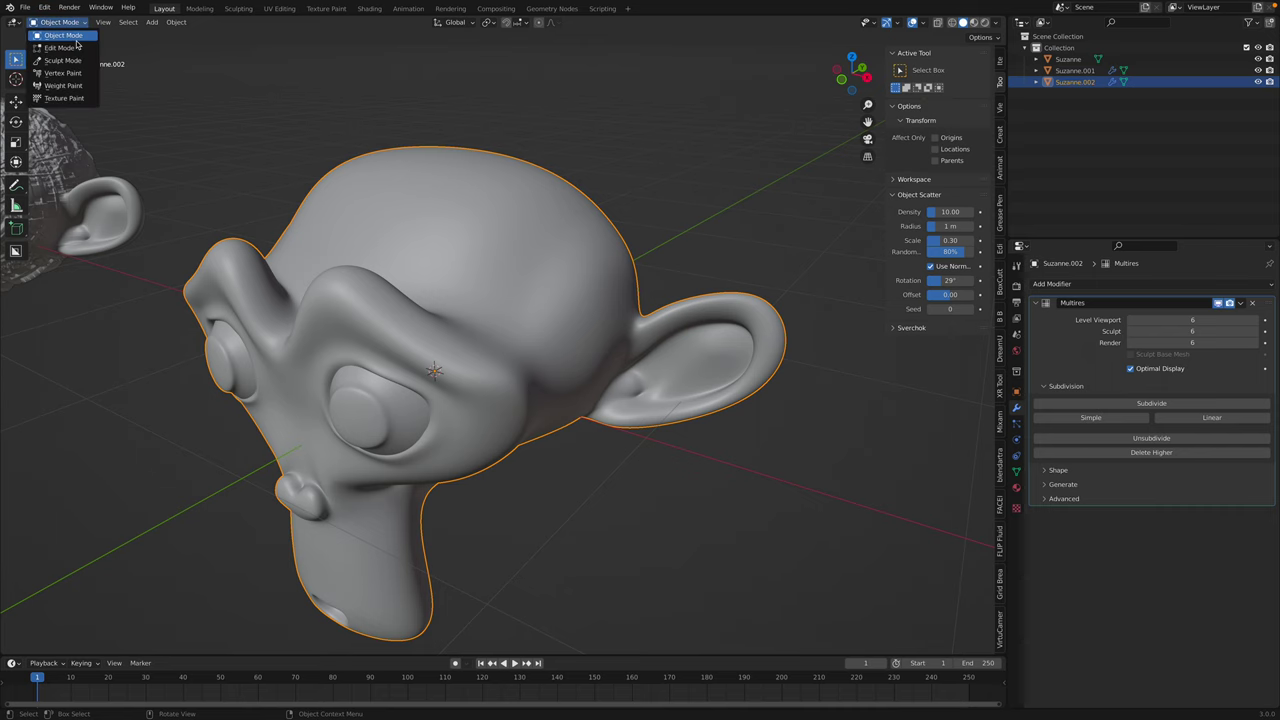
left_click(72, 62)
middle_click_drag(500, 200, 511, 203)
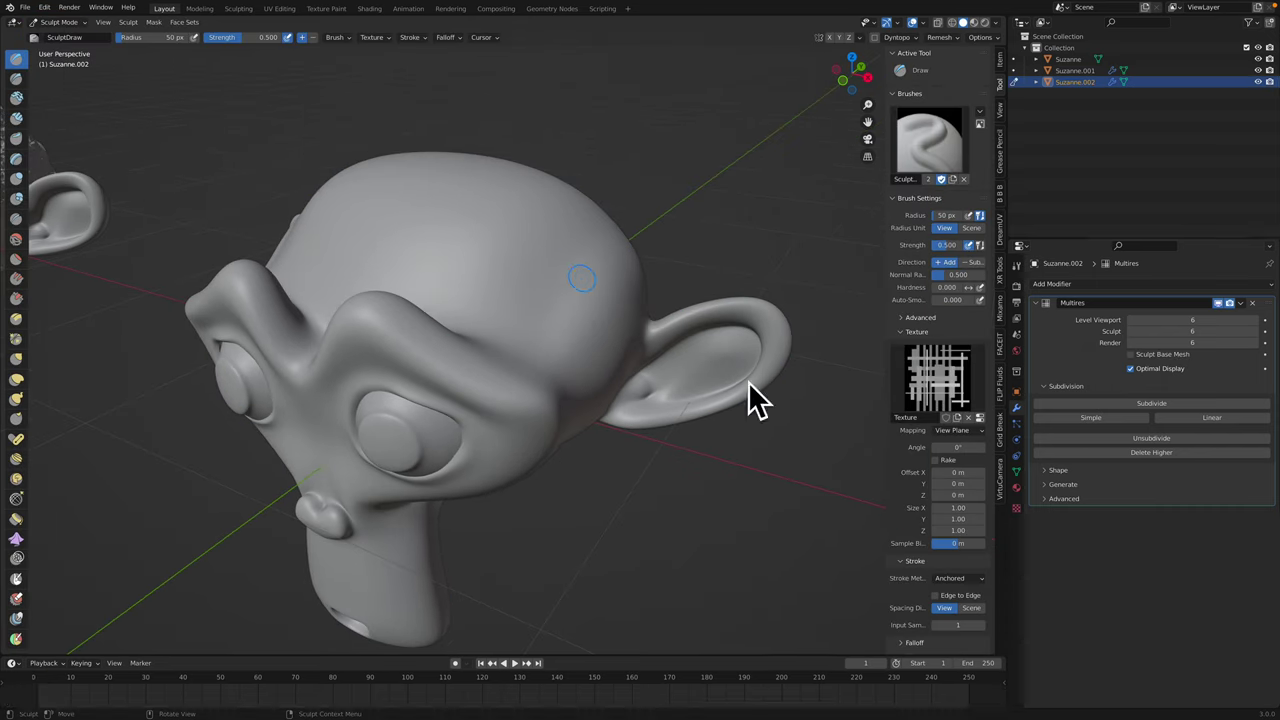
- Duplicate the brush texture as a separate copy and load stampB.exr from the Desktop as its image
left_click(1016, 507)
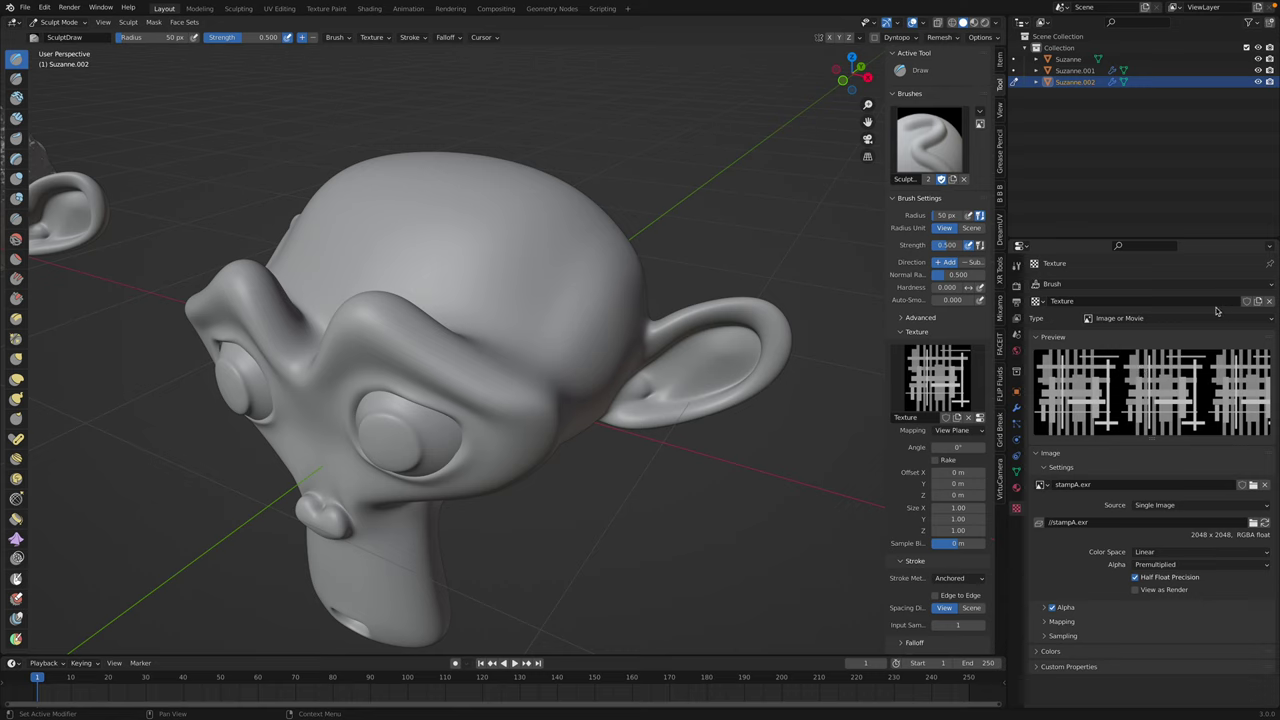
left_click(1037, 301)
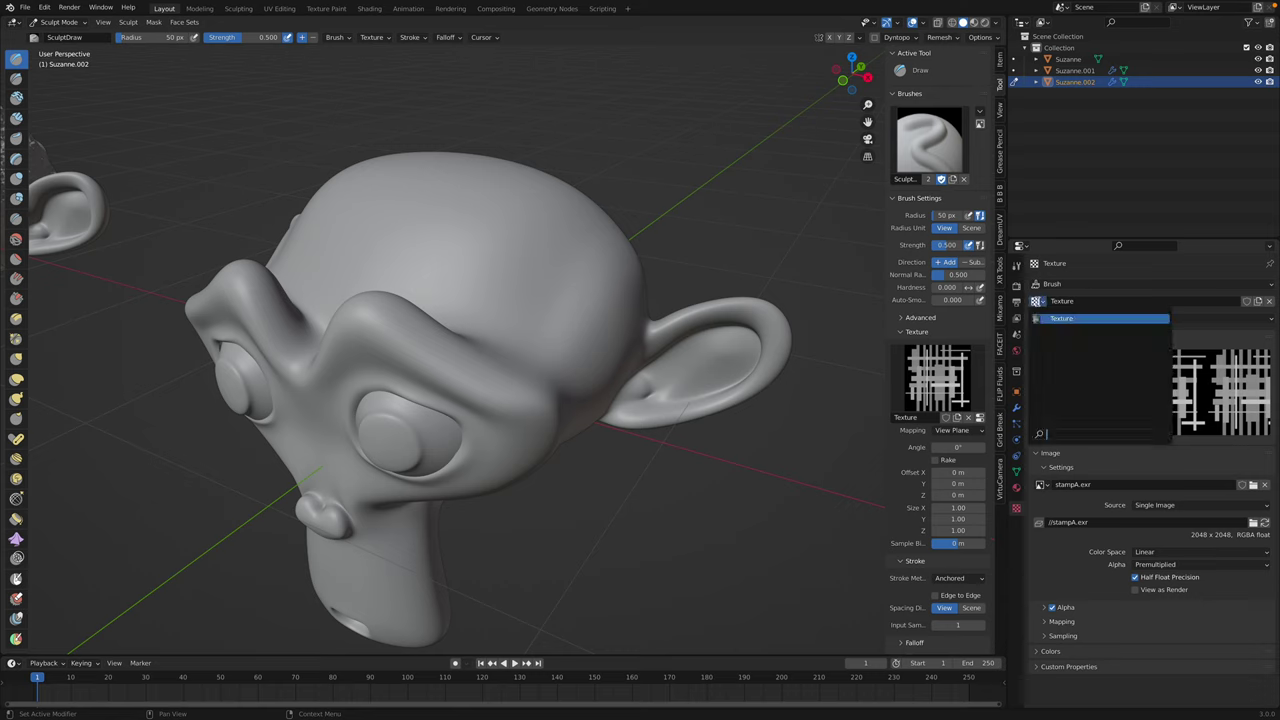
left_click(1037, 303)
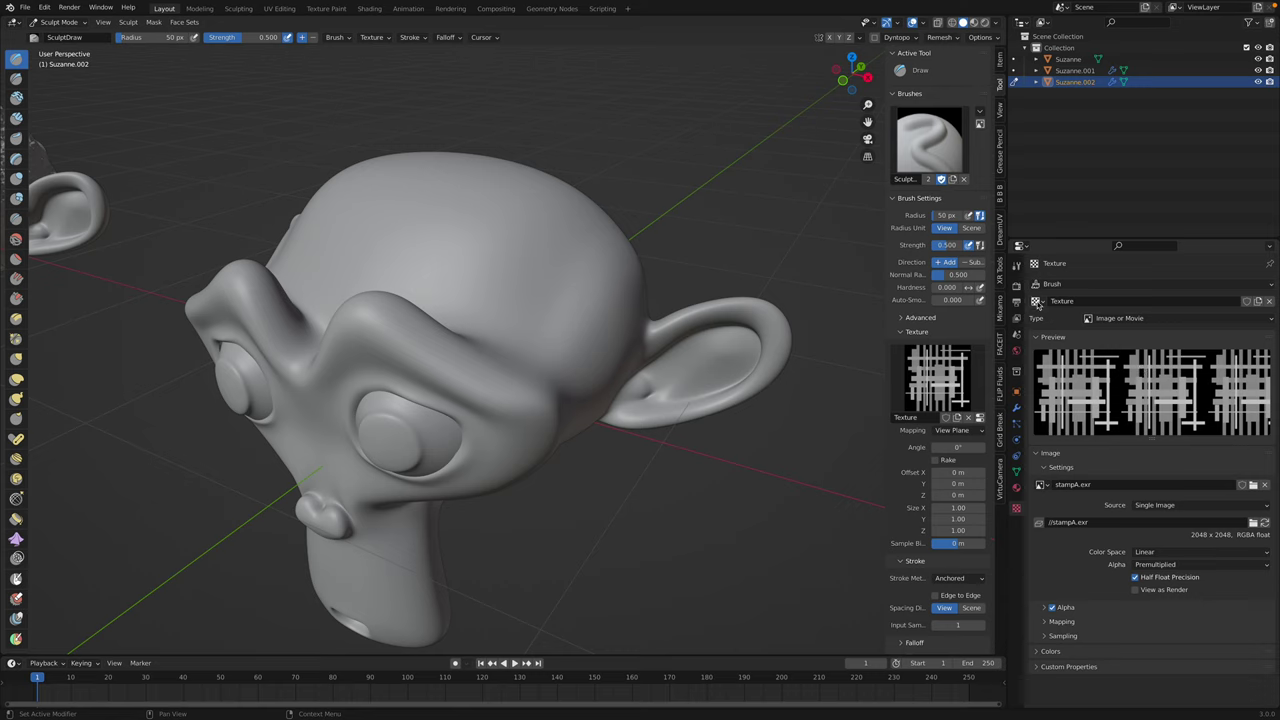
left_click(1257, 301)
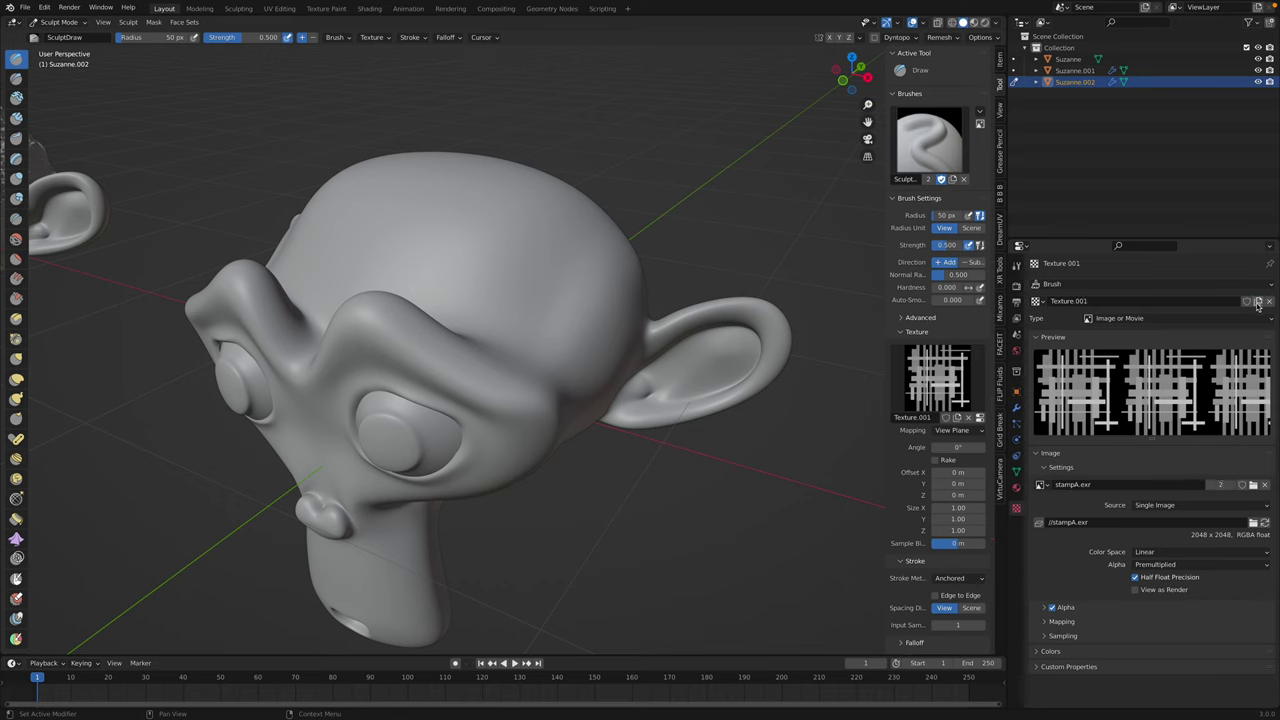
left_click(1253, 485)
left_click(538, 211)
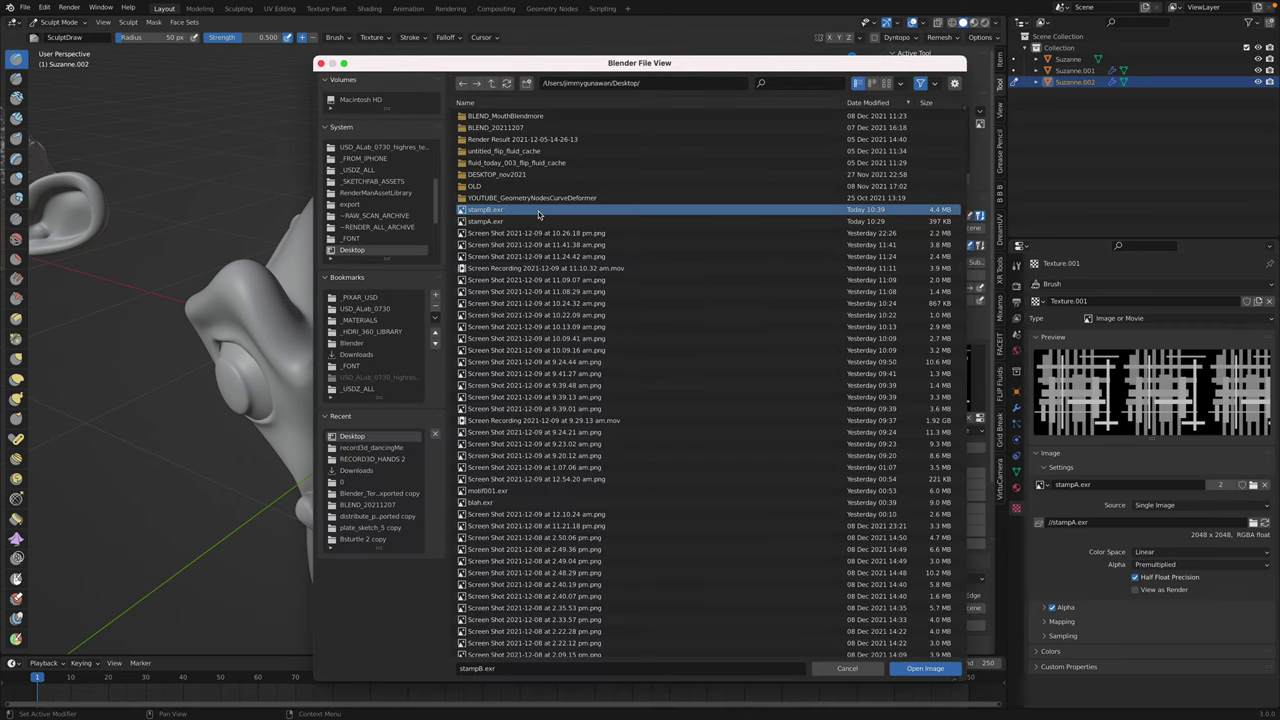
double_click(538, 211)
- Stamp the stampB pattern three times on the side of the forehead with the Draw brush
middle_click_drag(600, 310, 721, 303)
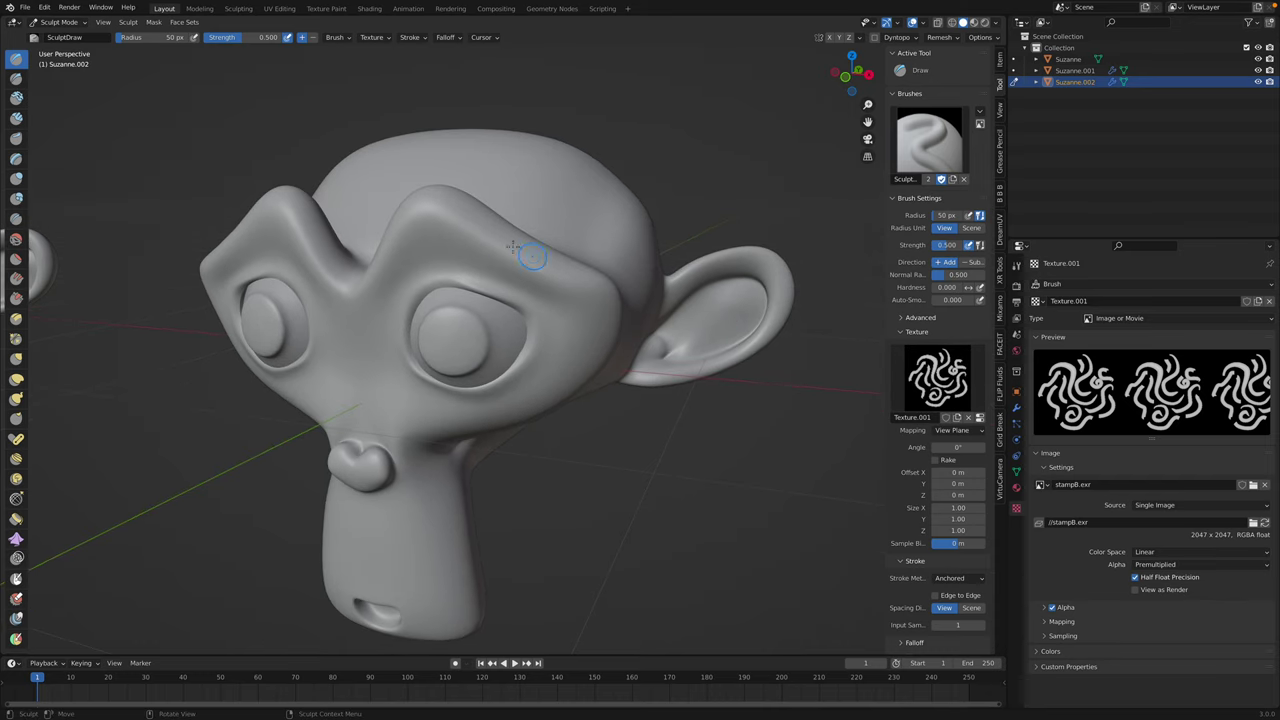
middle_click_drag(529, 251, 517, 260)
mouse_move(538, 256)
left_mouse_down()
mouse_move(545, 268)
mouse_move(520, 282)
mouse_move(495, 277)
left_mouse_up()
middle_click_drag(515, 291, 520, 280)
left_click_drag(520, 280, 562, 341)
left_click_drag(537, 218, 556, 254)
middle_click_drag(556, 254, 592, 270)
- Widen the brush settings sidebar and expand the brush's Falloff settings
scroll(982, 418, "down", 5)
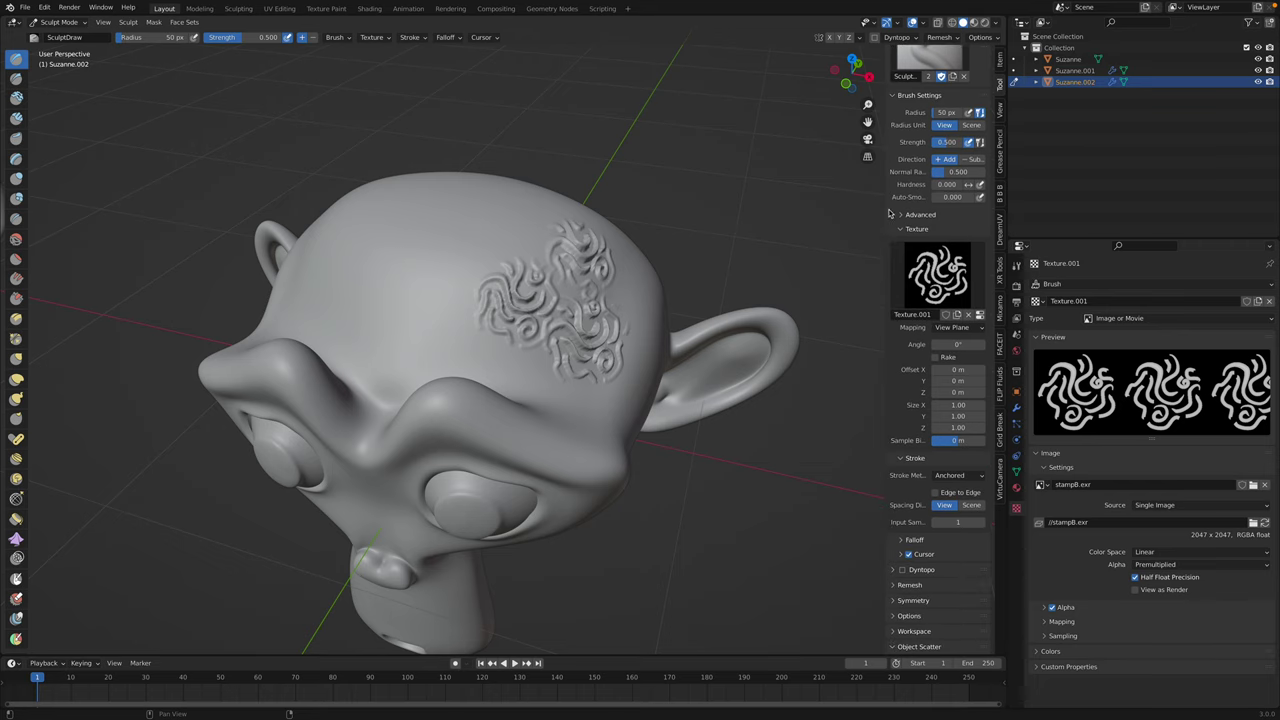
left_click_drag(885, 208, 850, 208)
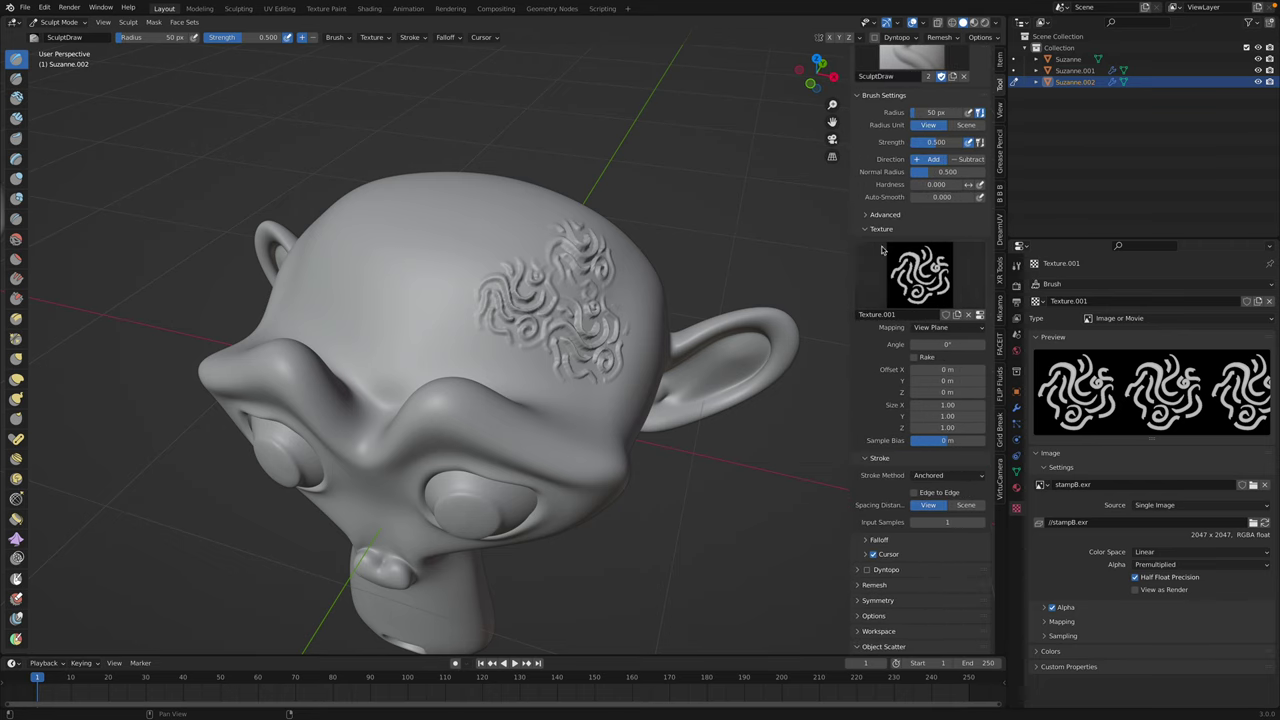
scroll(885, 475, "down", 4)
left_click(878, 460)
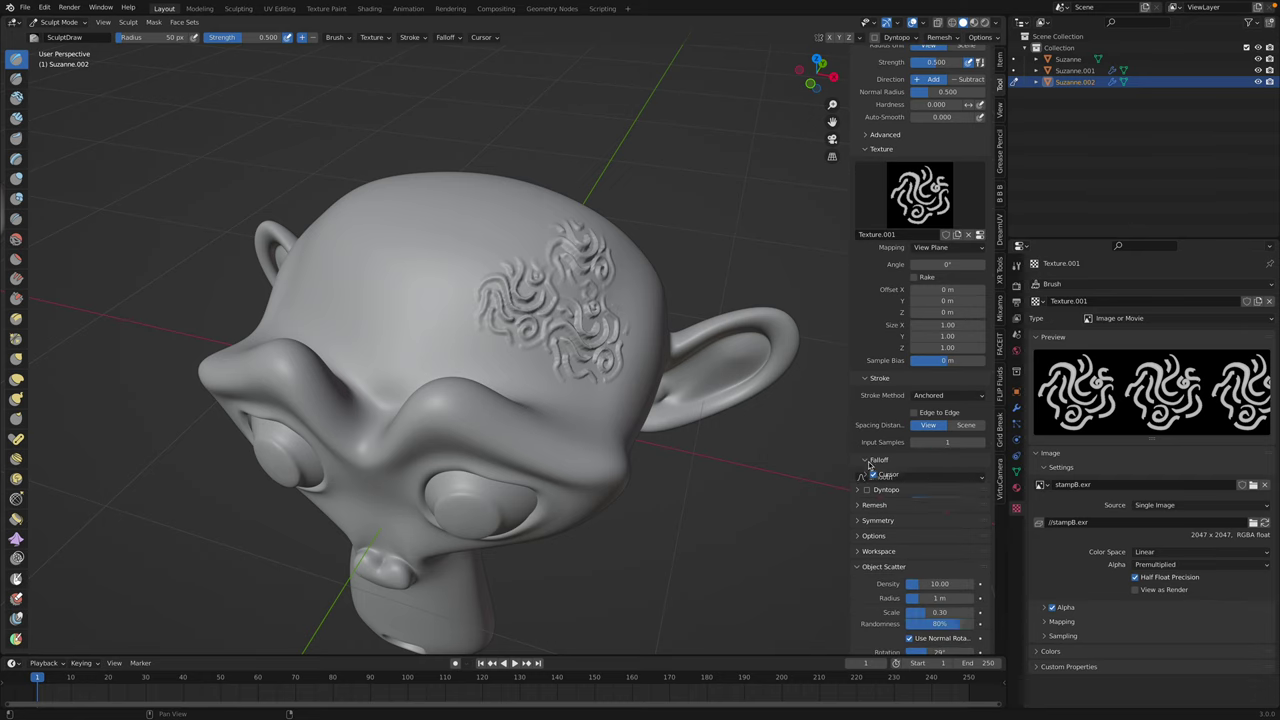
- Stamp overlapping curve patterns across the top of the monkey head using the Smooth falloff
middle_click_drag(611, 457, 527, 404)
mouse_move(482, 316)
left_mouse_down()
mouse_move(513, 385)
mouse_move(486, 446)
mouse_move(448, 446)
left_mouse_up()
left_click_drag(402, 411, 386, 368)
mouse_move(400, 412)
middle_mouse_down()
mouse_move(443, 428)
mouse_move(510, 418)
middle_mouse_up()
left_click_drag(498, 354, 460, 407)
middle_click_drag(460, 405, 551, 449)
left_click_drag(551, 449, 488, 430)
left_click_drag(490, 364, 442, 337)
middle_click_drag(444, 340, 538, 372)
left_click_drag(556, 337, 508, 337)
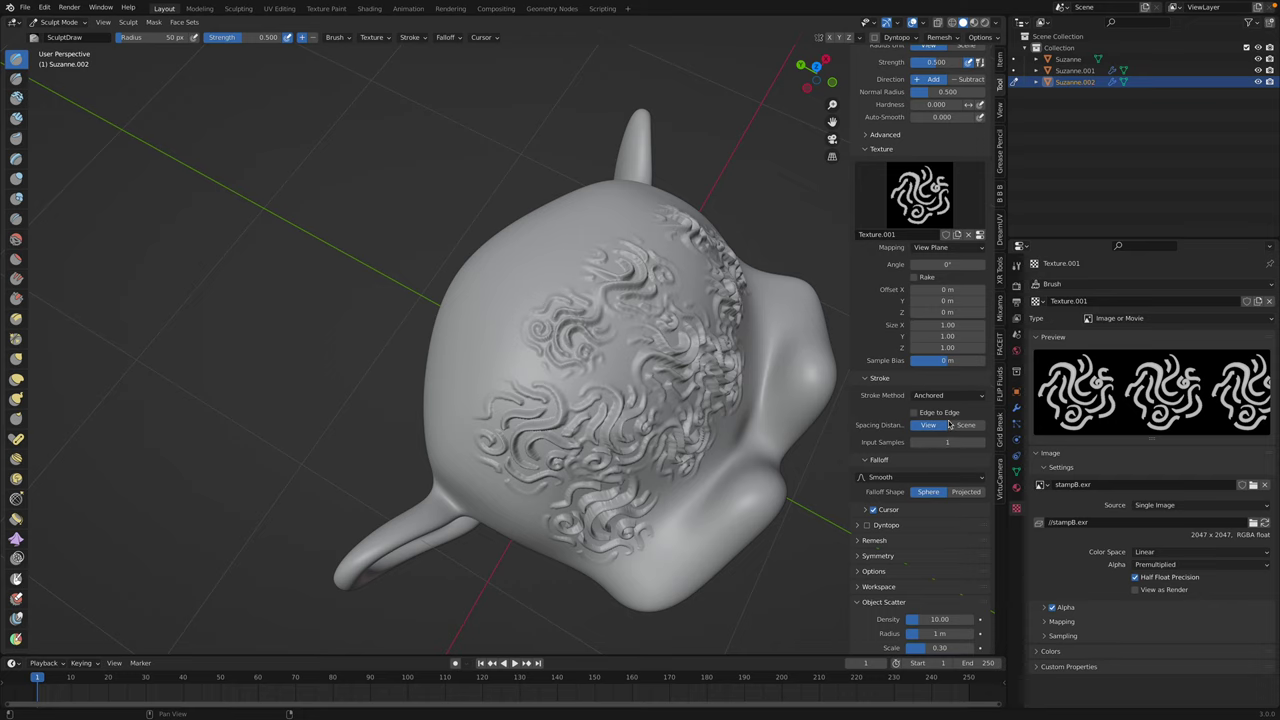
- Set the brush falloff to Constant and stamp the pattern over the crown and upper side of the head
left_click(926, 477)
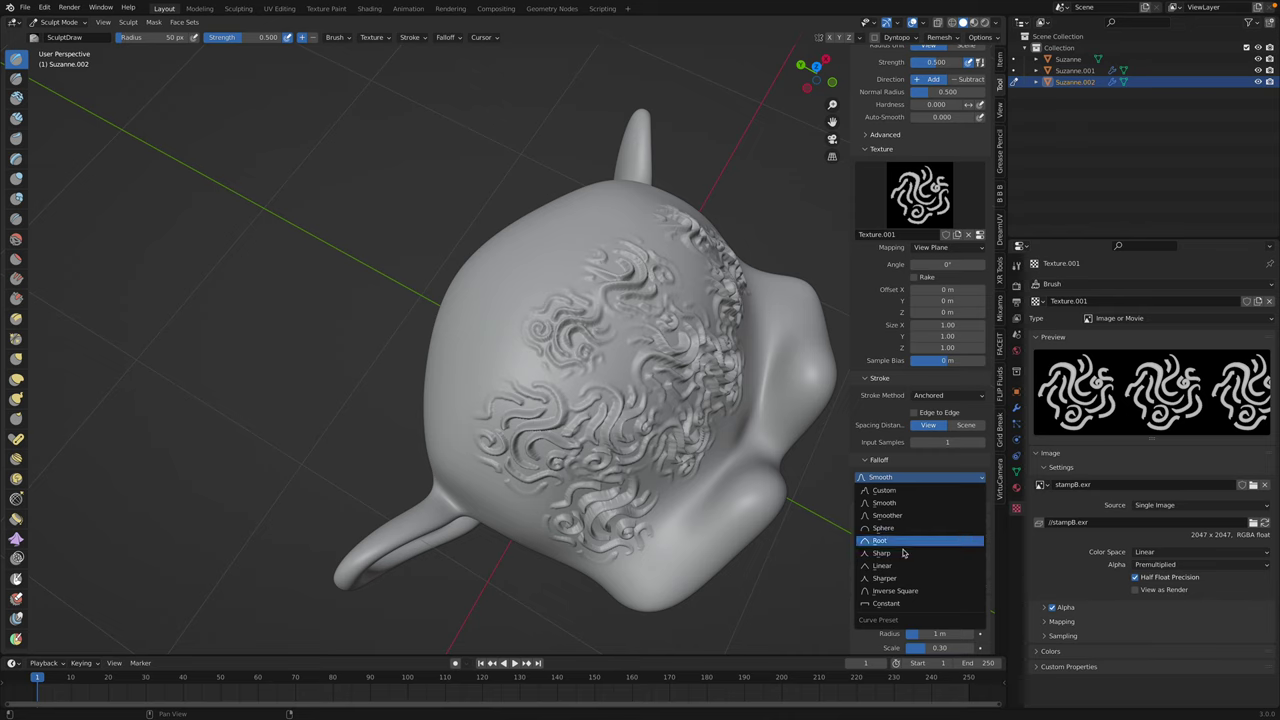
left_click(866, 602)
middle_click_drag(508, 398, 589, 367)
left_click_drag(553, 335, 565, 291)
mouse_move(572, 303)
middle_mouse_down()
mouse_move(609, 334)
mouse_move(612, 322)
middle_mouse_up()
mouse_move(517, 221)
left_mouse_down()
mouse_move(472, 230)
mouse_move(436, 218)
left_mouse_up()
middle_click_drag(549, 275, 566, 300)
left_click_drag(546, 290, 479, 317)
middle_click_drag(530, 333, 598, 448, "shift")
left_click_drag(412, 230, 346, 242)
middle_click_drag(434, 227, 565, 289, "shift")
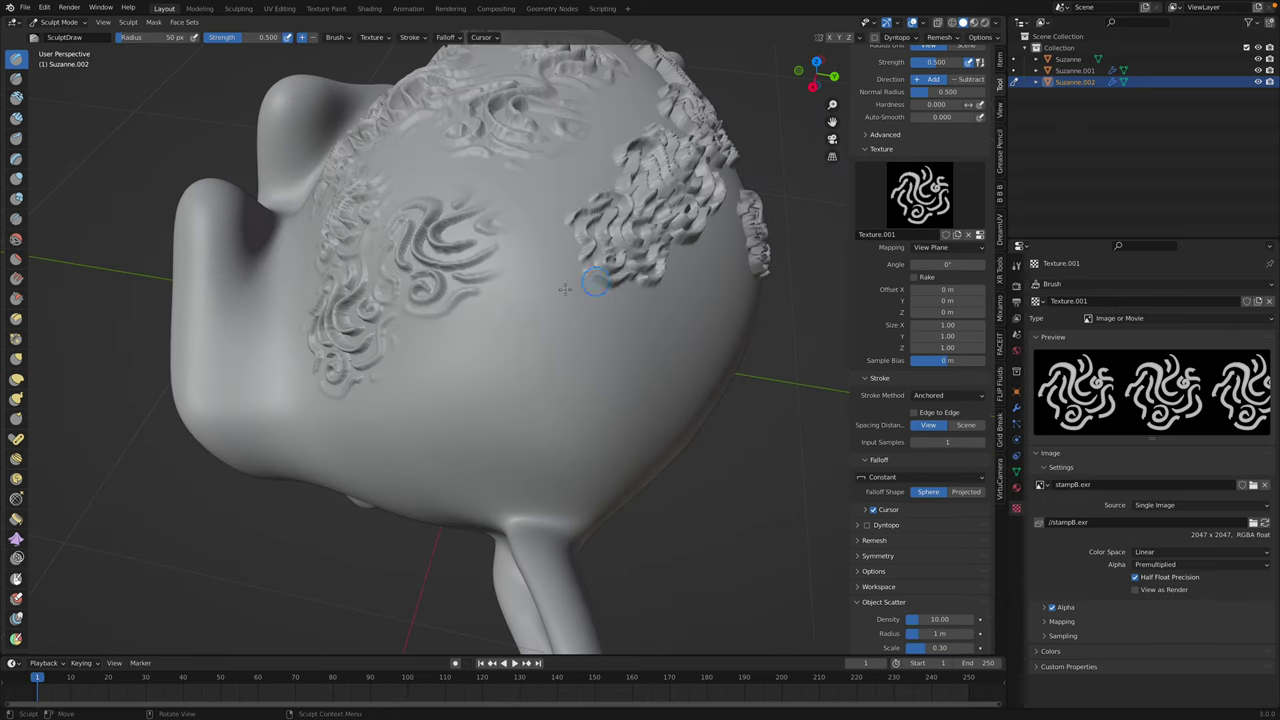
left_click_drag(502, 350, 441, 370)
middle_click_drag(515, 352, 463, 304, "shift")
left_click_drag(560, 298, 517, 314)
middle_click_drag(645, 312, 609, 269)
left_click_drag(631, 250, 586, 285)
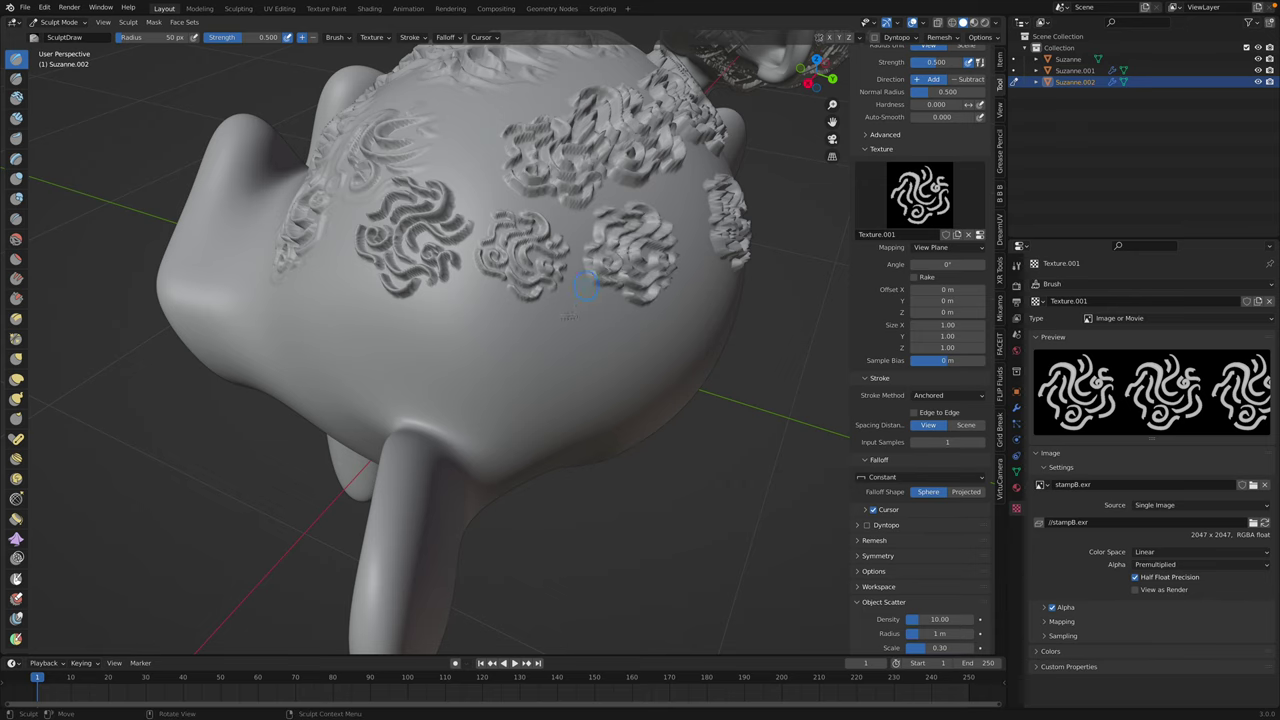
- Stamp more curve patterns around the side of the head, behind the ear and onto the upper back
left_click_drag(573, 353, 573, 367)
left_click_drag(461, 390, 468, 397)
middle_click_drag(474, 385, 561, 309)
left_click_drag(494, 343, 440, 360)
middle_click_drag(440, 360, 436, 302)
left_click_drag(434, 303, 422, 346)
left_click_drag(505, 361, 476, 388)
middle_click_drag(476, 388, 432, 310)
left_click_drag(432, 310, 425, 434)
middle_click_drag(483, 471, 514, 294)
left_click_drag(540, 322, 604, 315)
middle_click_drag(606, 314, 560, 225)
left_click_drag(532, 220, 592, 250)
mouse_move(592, 250)
middle_mouse_down()
mouse_move(582, 306)
mouse_move(531, 288)
middle_mouse_up()
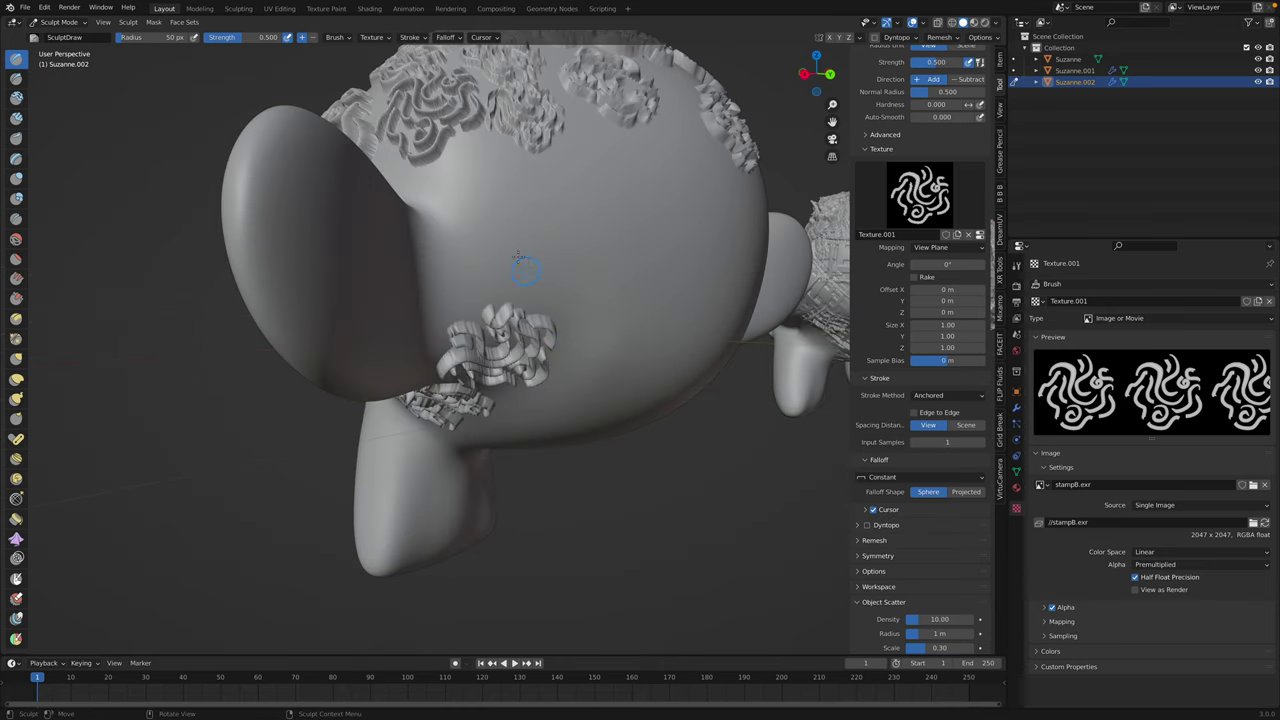
left_click_drag(531, 271, 546, 285)
left_click_drag(591, 222, 612, 270)
middle_click_drag(608, 258, 551, 262)
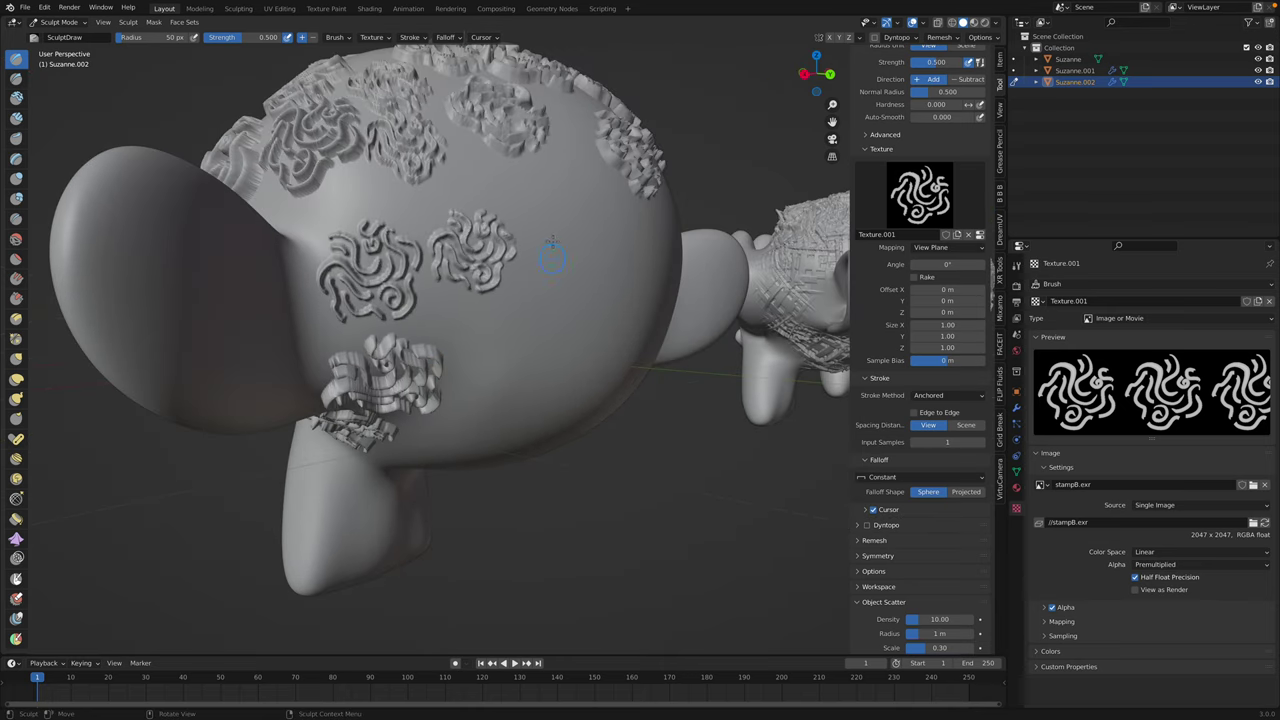
left_click_drag(558, 215, 590, 275)
middle_click_drag(588, 275, 527, 272)
left_click_drag(500, 284, 450, 426)
middle_click_drag(615, 275, 560, 266)
left_click_drag(560, 266, 600, 300)
middle_click_drag(600, 300, 615, 314)
left_click_drag(689, 337, 692, 341)
middle_click_drag(704, 322, 590, 280)
left_click_drag(574, 258, 568, 336)
middle_click_drag(545, 285, 517, 249)
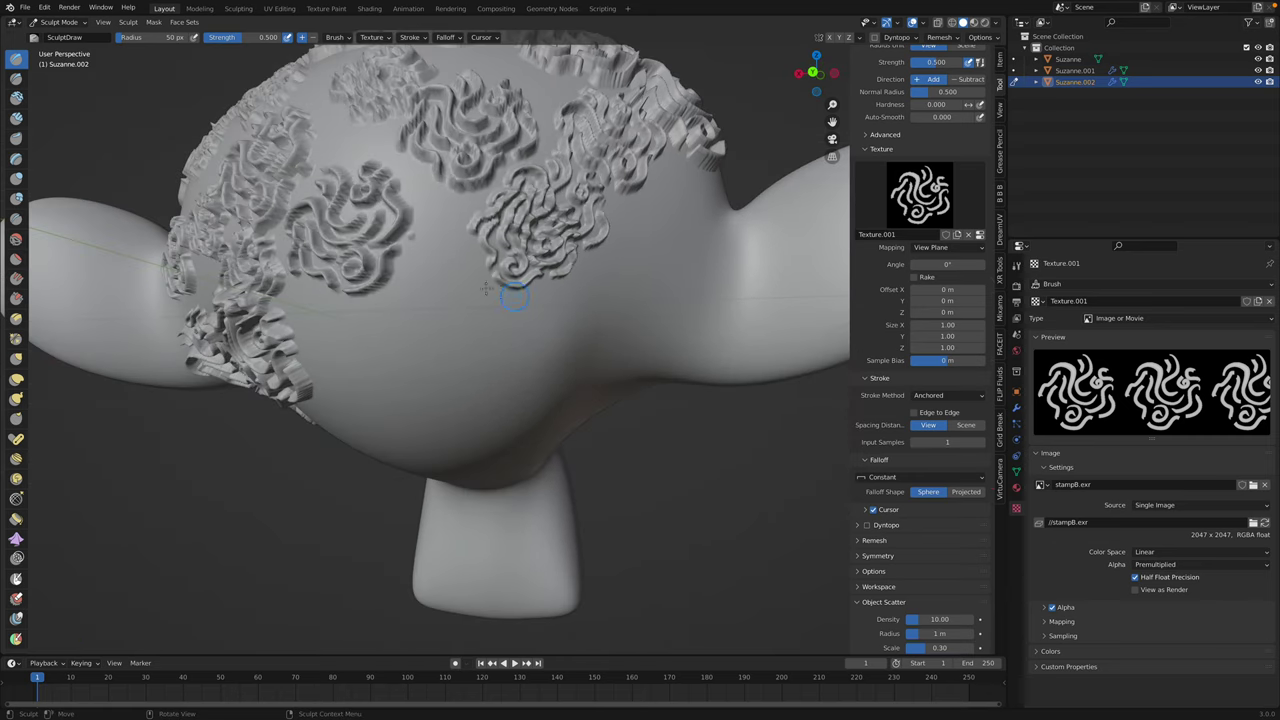
- Fill the back of the head down to the neck with overlapping stamps of the curve pattern
left_click_drag(452, 271, 420, 236)
left_click_drag(555, 315, 605, 310)
left_click_drag(486, 358, 528, 372)
middle_click_drag(486, 366, 510, 318)
left_click_drag(412, 252, 449, 386)
middle_click_drag(449, 386, 507, 262)
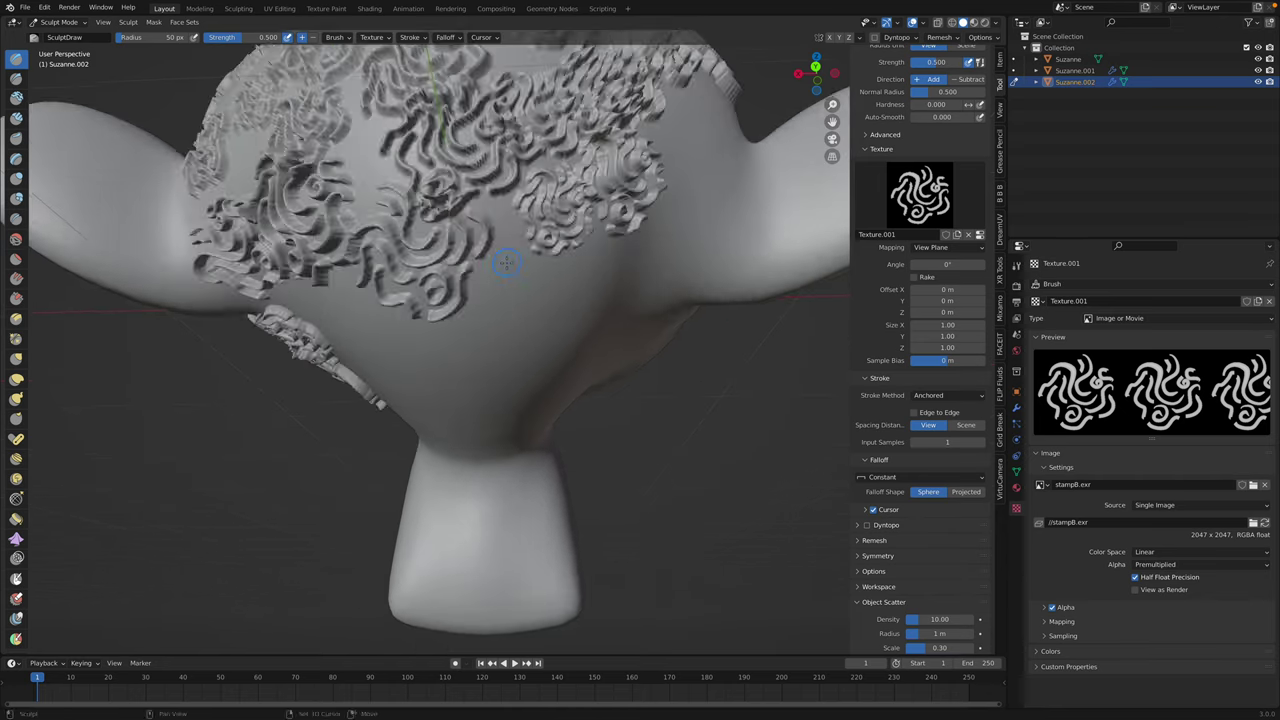
middle_click_drag(440, 352, 480, 283)
left_click_drag(442, 274, 513, 292)
left_click_drag(363, 274, 415, 288)
left_click_drag(404, 379, 494, 399)
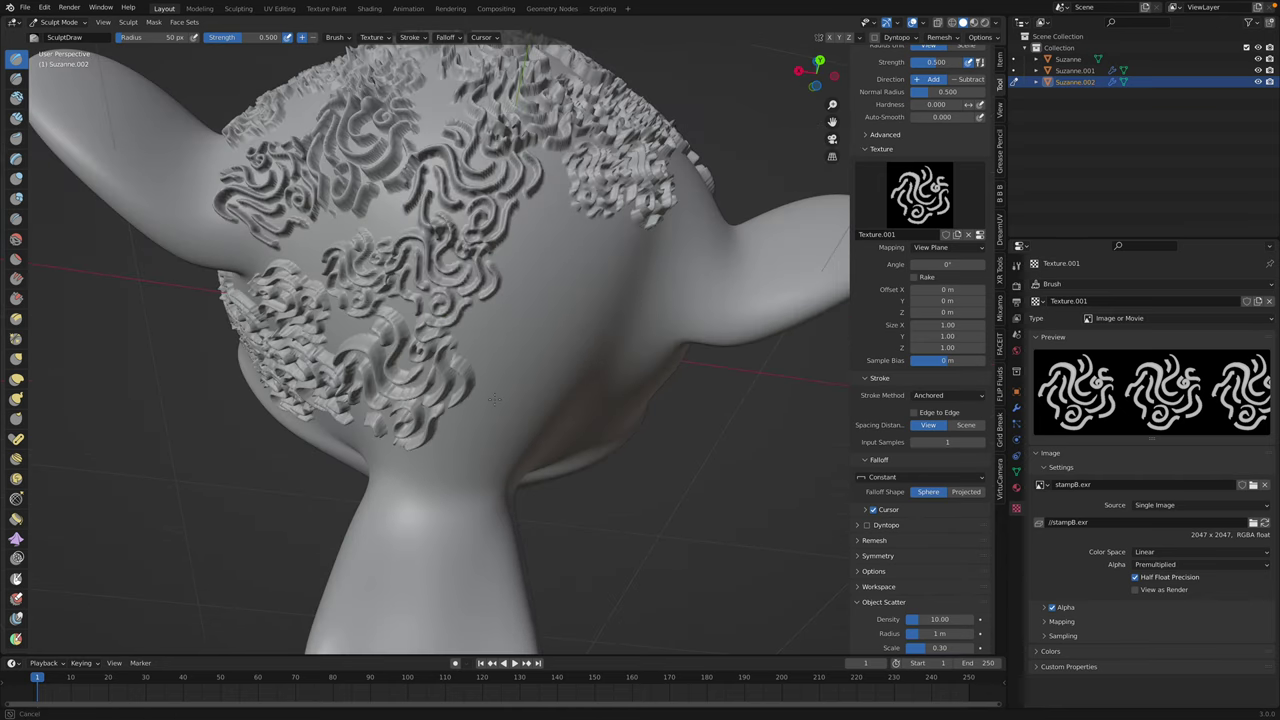
left_click_drag(534, 333, 588, 368)
left_click_drag(578, 256, 626, 288)
middle_click_drag(620, 284, 535, 236)
left_click_drag(541, 212, 636, 300)
middle_click_drag(634, 298, 610, 196)
left_click_drag(610, 176, 648, 211)
middle_click_drag(610, 176, 537, 269)
scroll(548, 229, "down", 2)
scroll(537, 269, "down", 2)
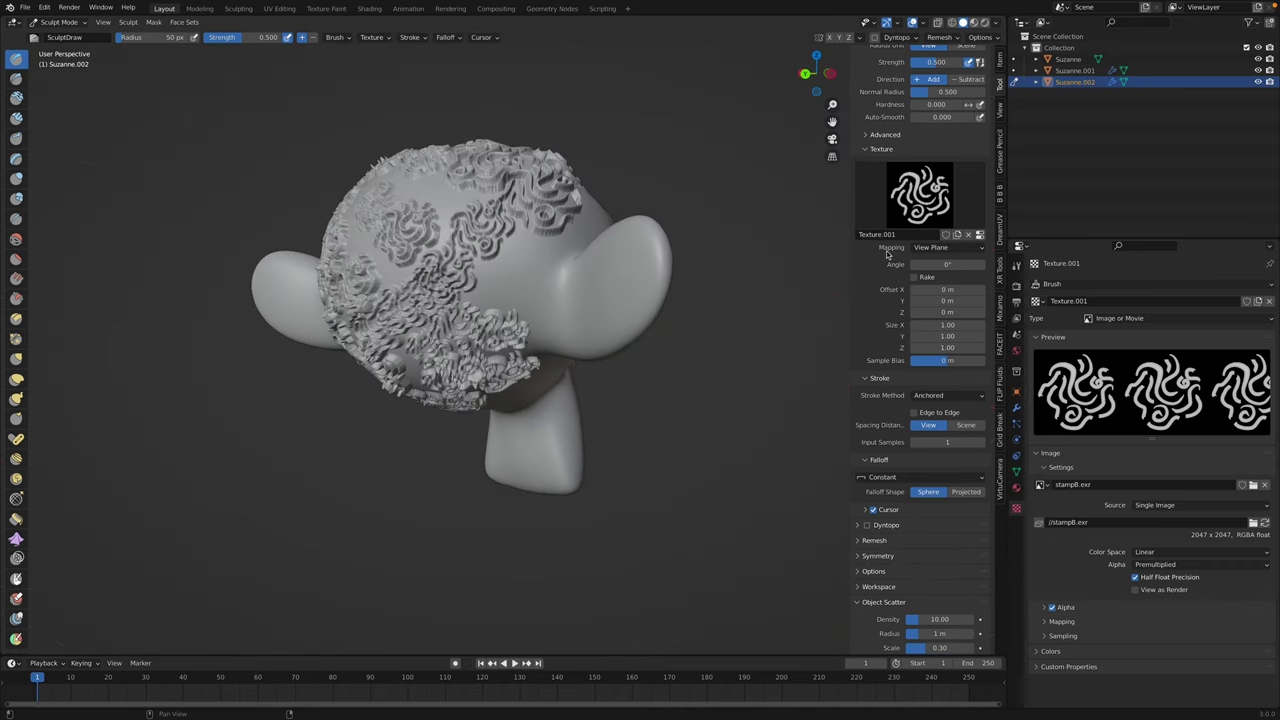
- Set the texture mapping to Random with Rake on, set the brush radius to 151 px and stamp beside the ear
left_click(944, 248)
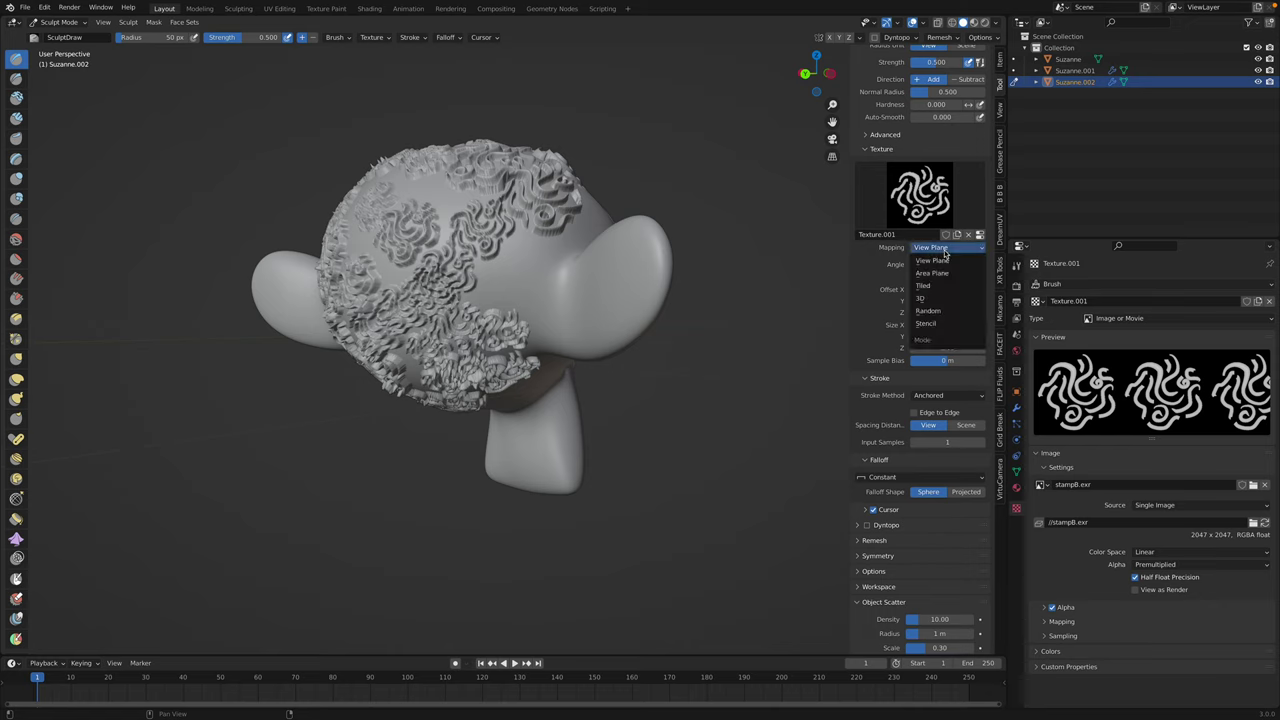
left_click(933, 314)
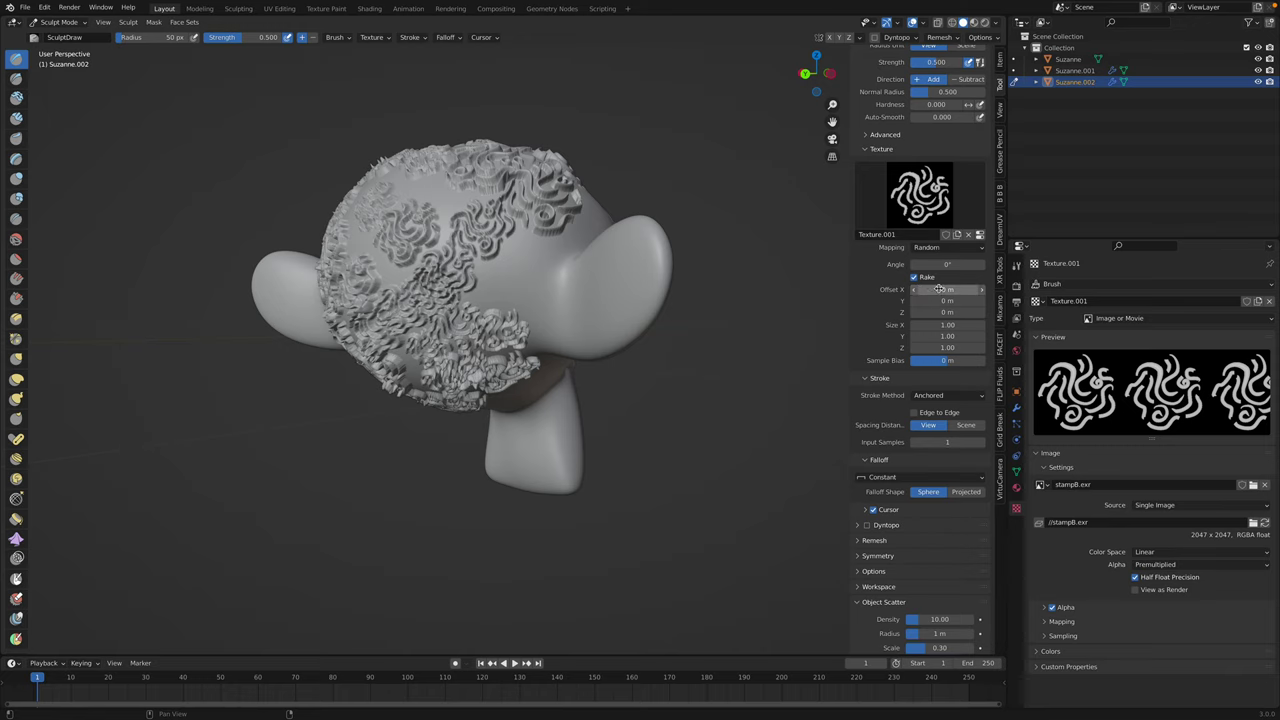
mouse_move(685, 318)
middle_mouse_down()
mouse_move(580, 290)
mouse_move(155, 50)
middle_mouse_up()
left_click_drag(153, 38, 158, 38)
left_click_drag(507, 278, 505, 258)
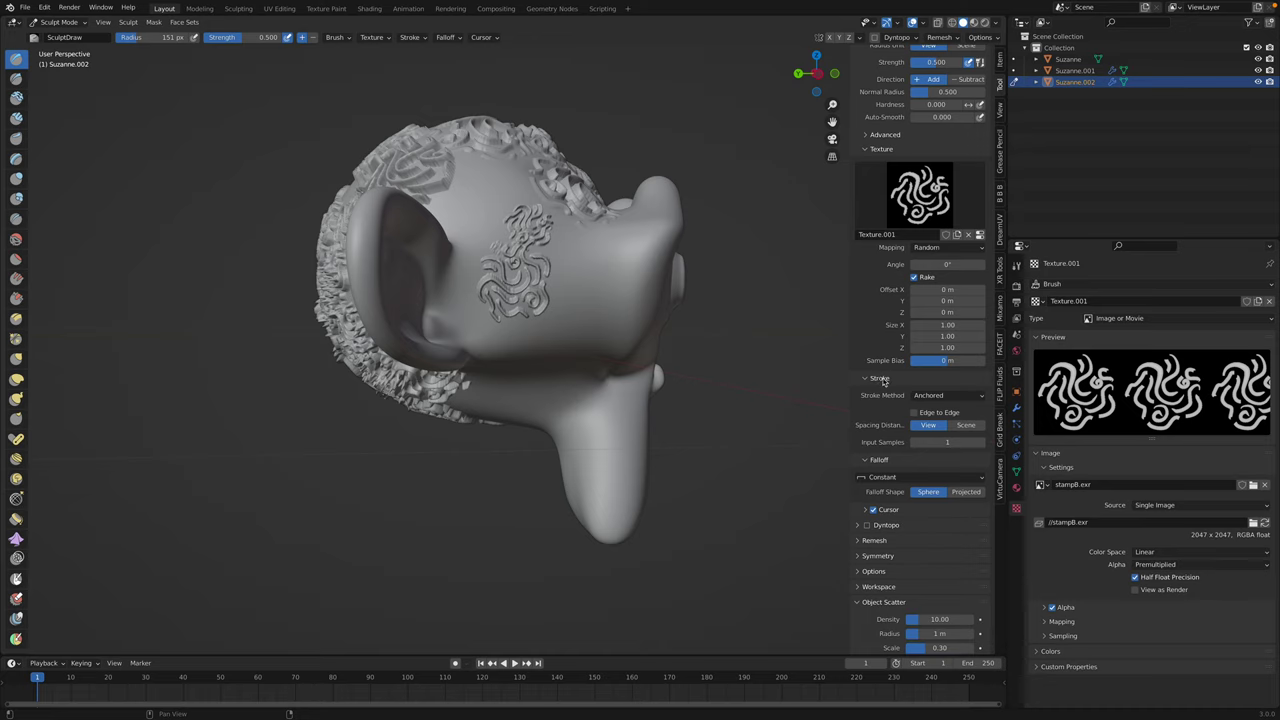
- Set the stroke method to Space and brush continuous textured strokes over the side of the head and ear
left_click(938, 397)
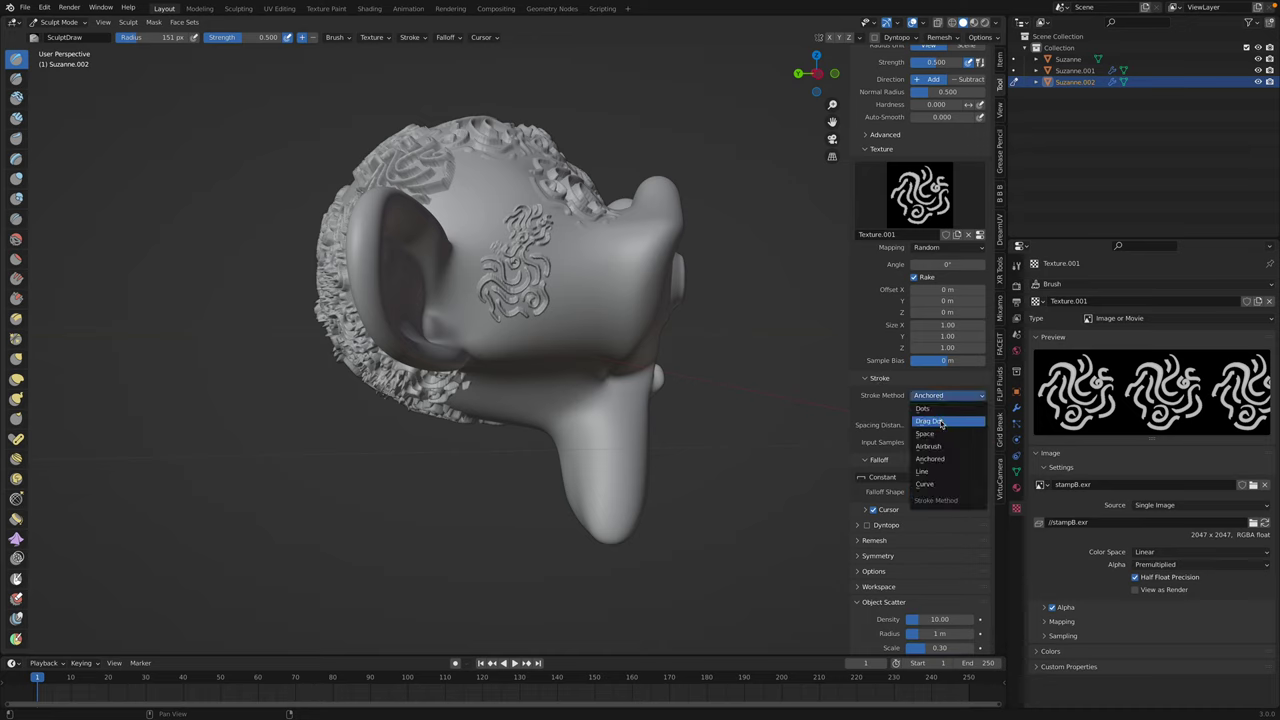
left_click(938, 435)
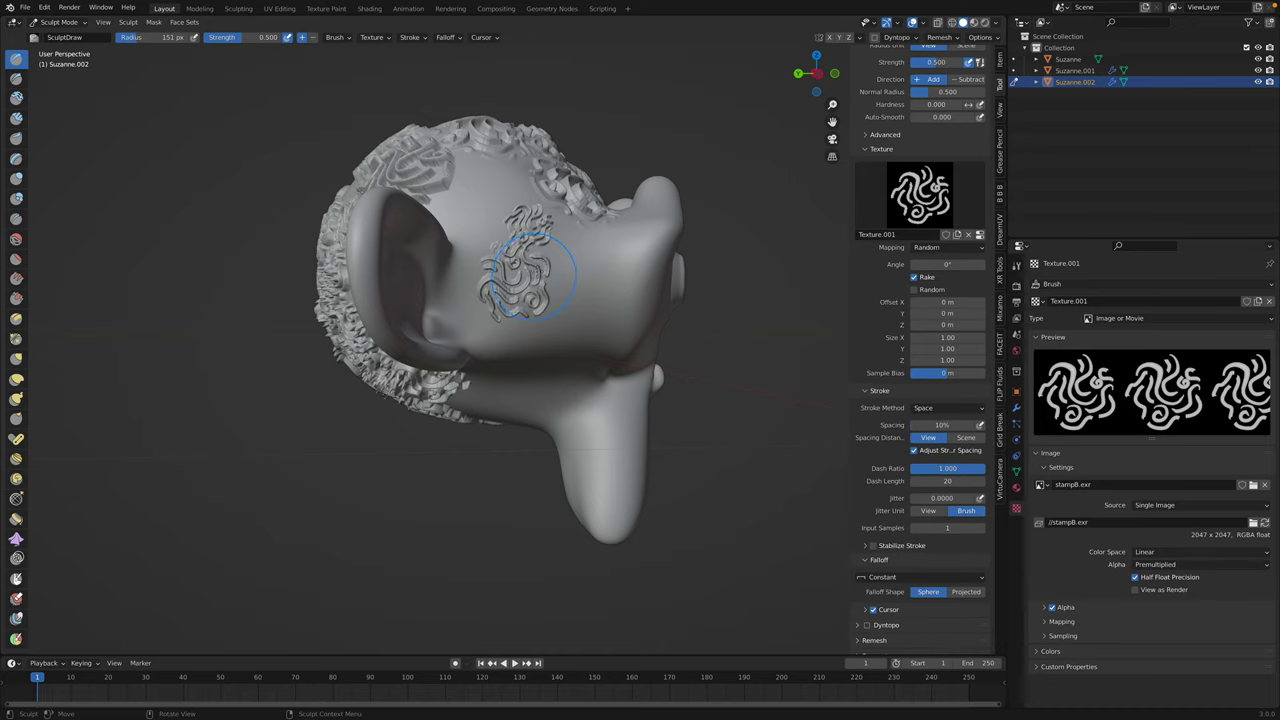
mouse_move(576, 275)
left_mouse_down()
mouse_move(560, 312)
mouse_move(530, 330)
mouse_move(470, 260)
mouse_move(494, 180)
left_mouse_up()
middle_click_drag(494, 182, 526, 240)
mouse_move(530, 268)
left_mouse_down()
mouse_move(514, 384)
mouse_move(576, 326)
mouse_move(587, 272)
left_mouse_up()
middle_click_drag(587, 272, 575, 305)
scroll(575, 286, "up", 3)
scroll(582, 220, "down", 3)
middle_click_drag(582, 220, 480, 270)
left_click_drag(467, 273, 447, 282)
middle_click_drag(447, 282, 508, 272)
scroll(508, 272, "up", 2)
mouse_move(530, 285)
left_mouse_down()
mouse_move(503, 318)
mouse_move(455, 302)
left_mouse_up()
- Brush further random-mapped strokes over the back of the head, the other ear and the crown
middle_click_drag(452, 297, 568, 323)
middle_click_drag(719, 434, 465, 340)
mouse_move(330, 304)
left_mouse_down()
mouse_move(362, 350)
mouse_move(308, 328)
left_mouse_up()
middle_click_drag(511, 290, 600, 288)
left_click_drag(562, 331, 574, 337)
scroll(574, 337, "up", 2)
mouse_move(574, 337)
middle_mouse_down()
mouse_move(573, 280)
mouse_move(588, 343)
middle_mouse_up()
left_click_drag(588, 343, 572, 330)
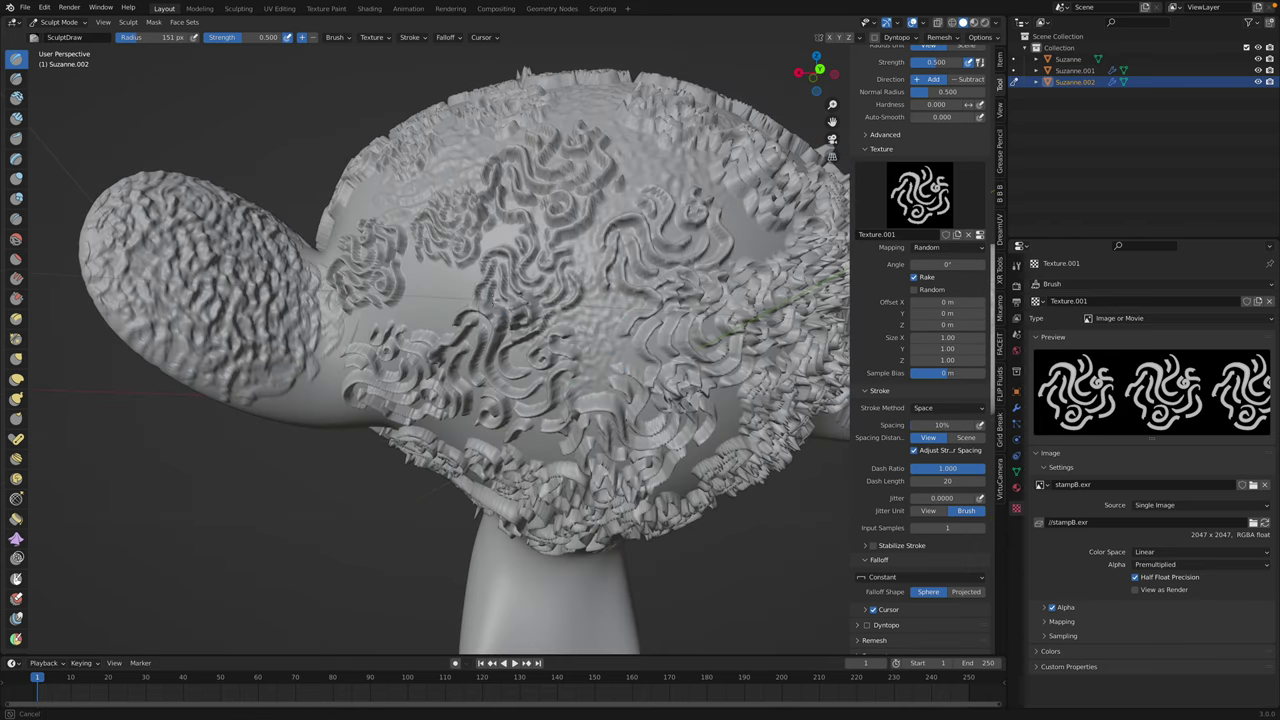
left_click_drag(424, 292, 432, 304)
middle_click_drag(466, 425, 543, 371)
middle_click_drag(455, 319, 471, 321, "shift")
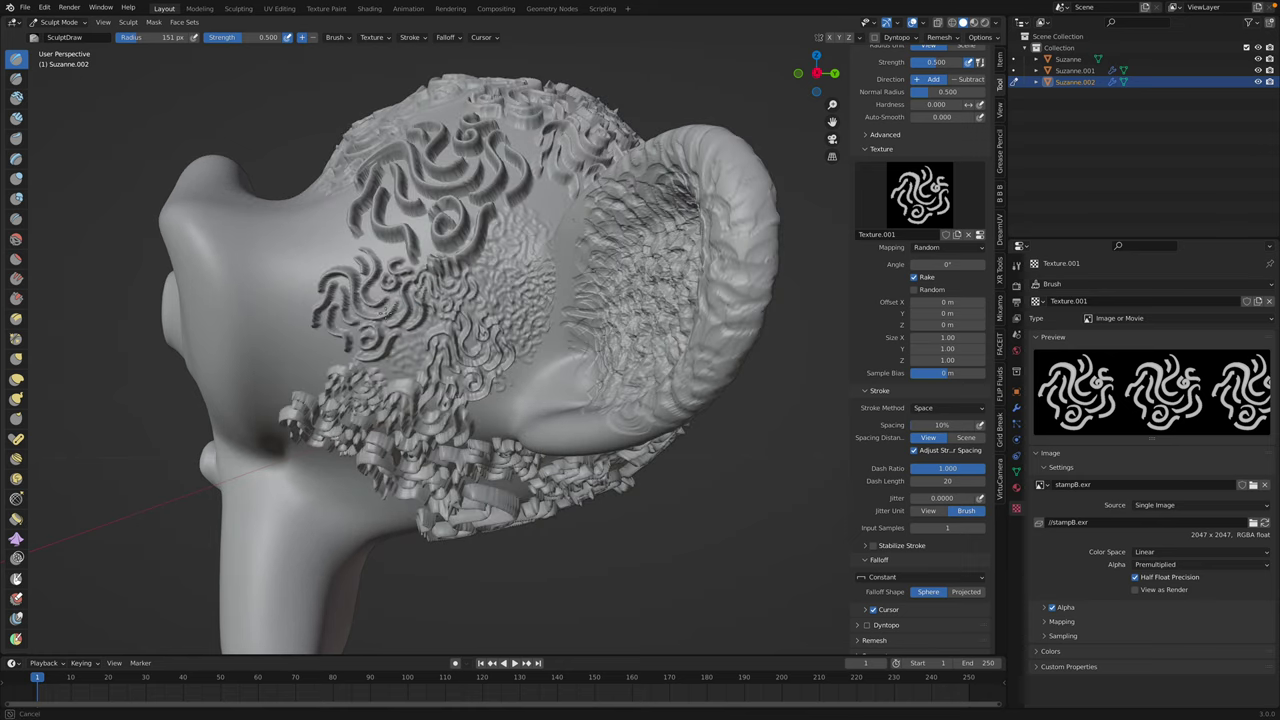
middle_click_drag(378, 300, 410, 337)
middle_click_drag(366, 290, 403, 331)
middle_click_drag(347, 272, 540, 285)
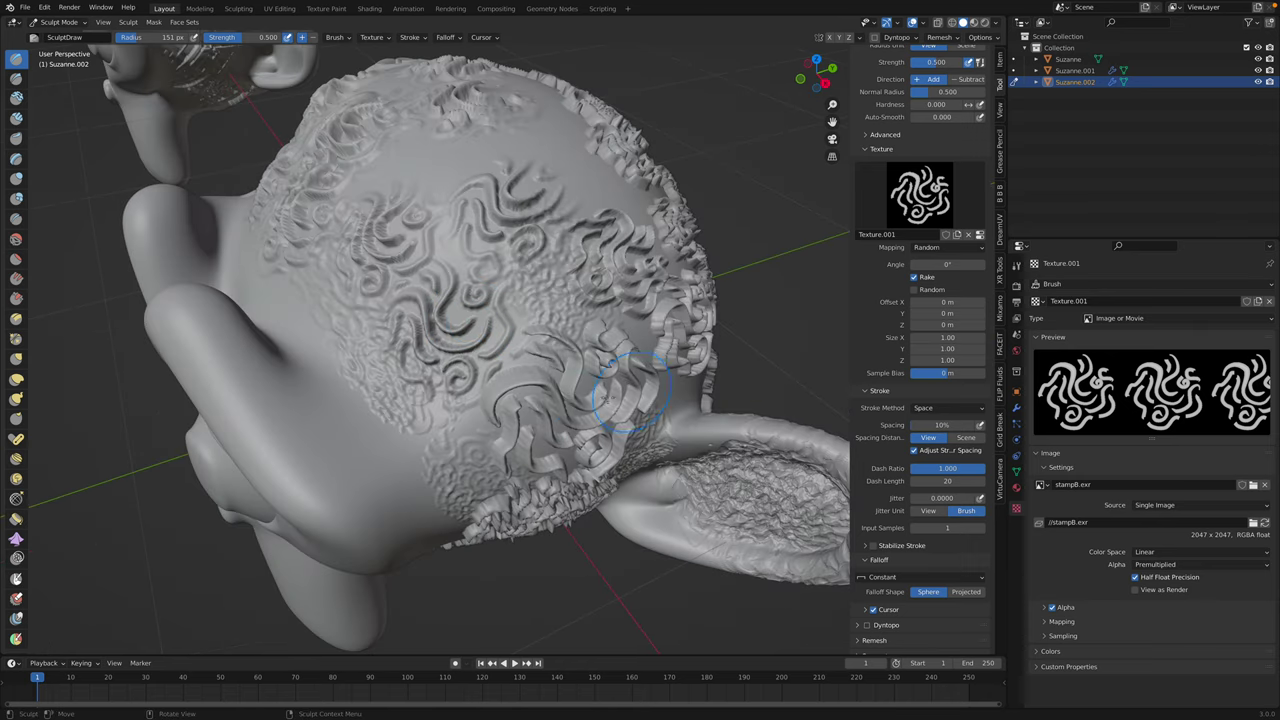
middle_click_drag(625, 395, 600, 328)
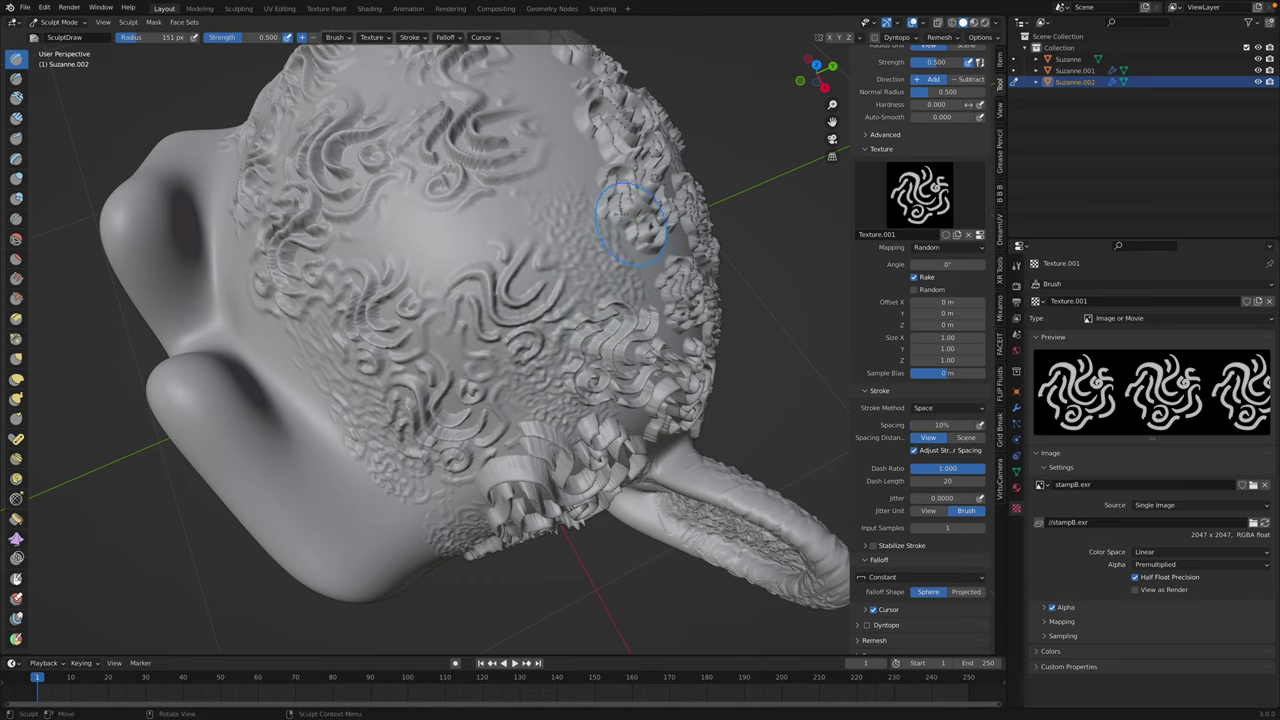
- Set the brush's stroke method to Anchored and its texture mapping to View Plane
mouse_move(573, 213)
middle_mouse_down()
mouse_move(530, 150)
mouse_move(542, 187)
middle_mouse_up()
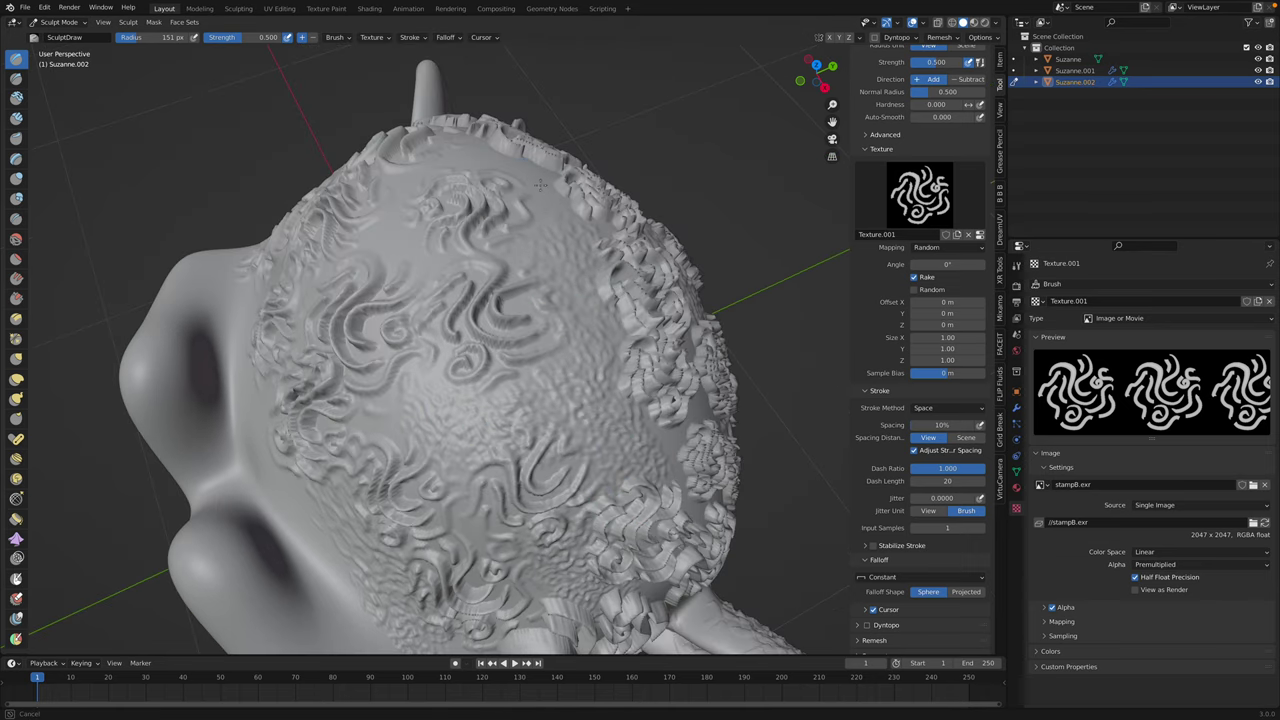
middle_click_drag(529, 243, 502, 247)
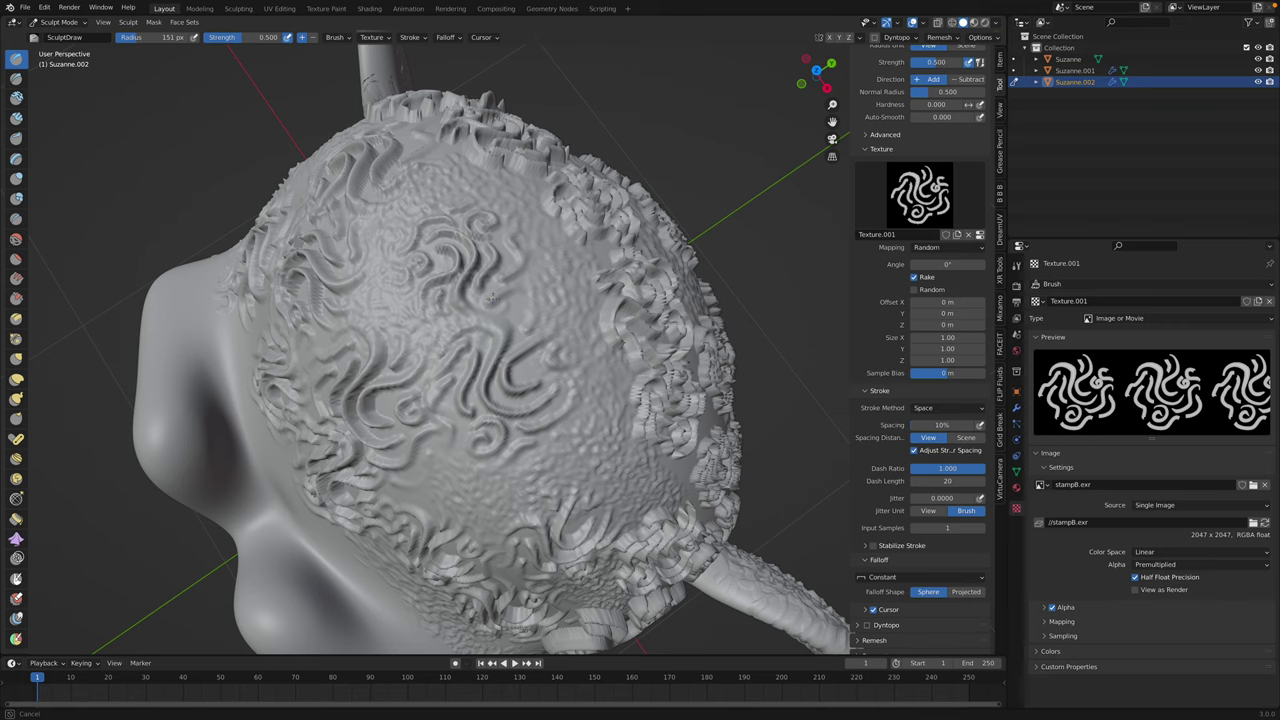
left_click(955, 408)
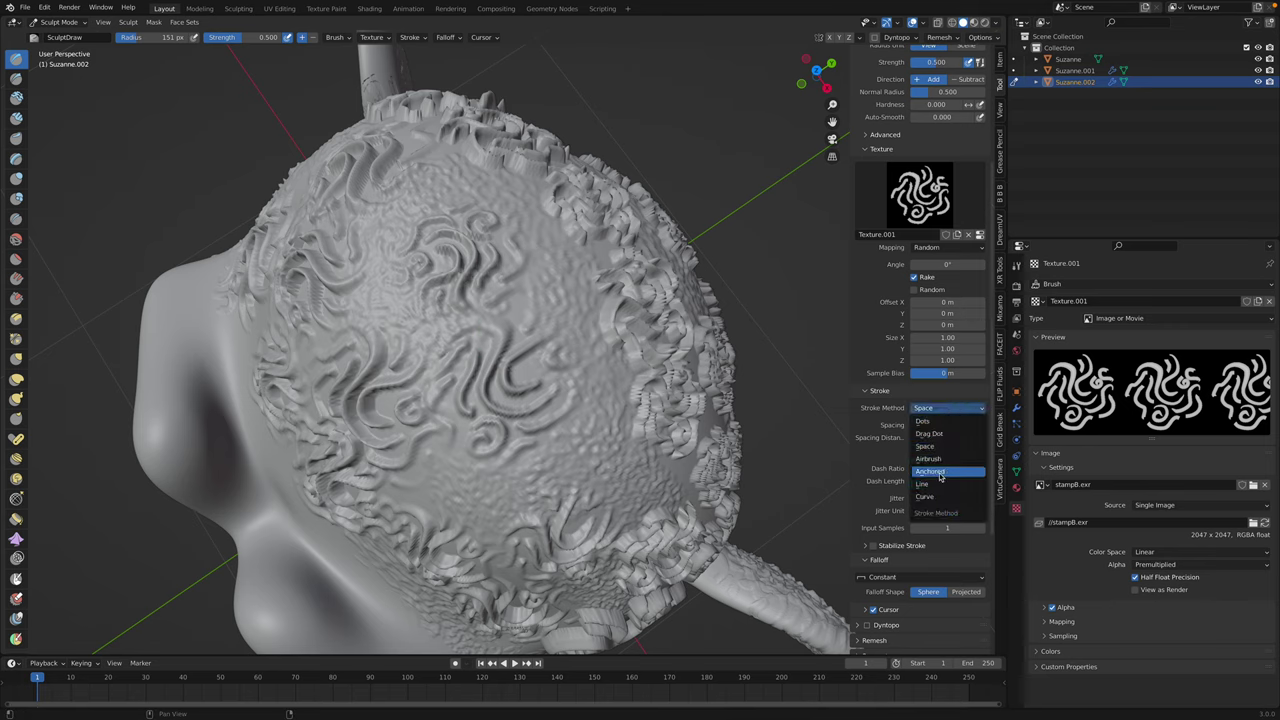
left_click(940, 473)
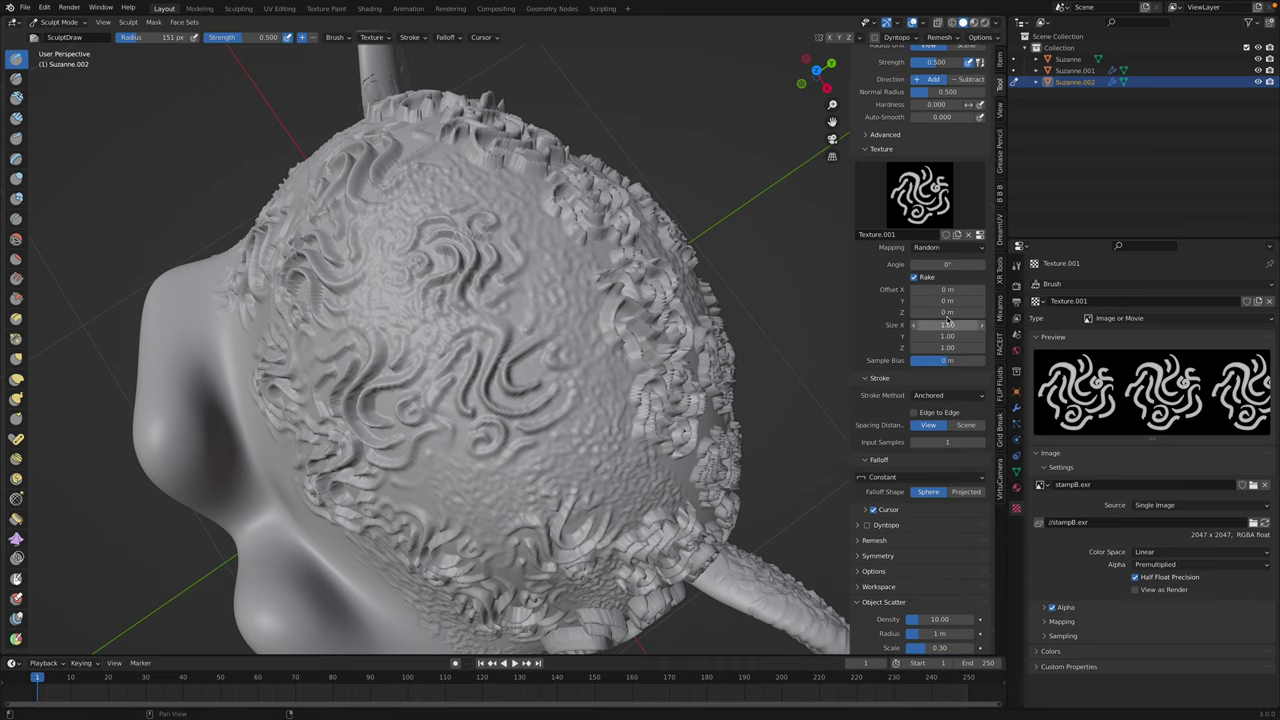
left_click(965, 425)
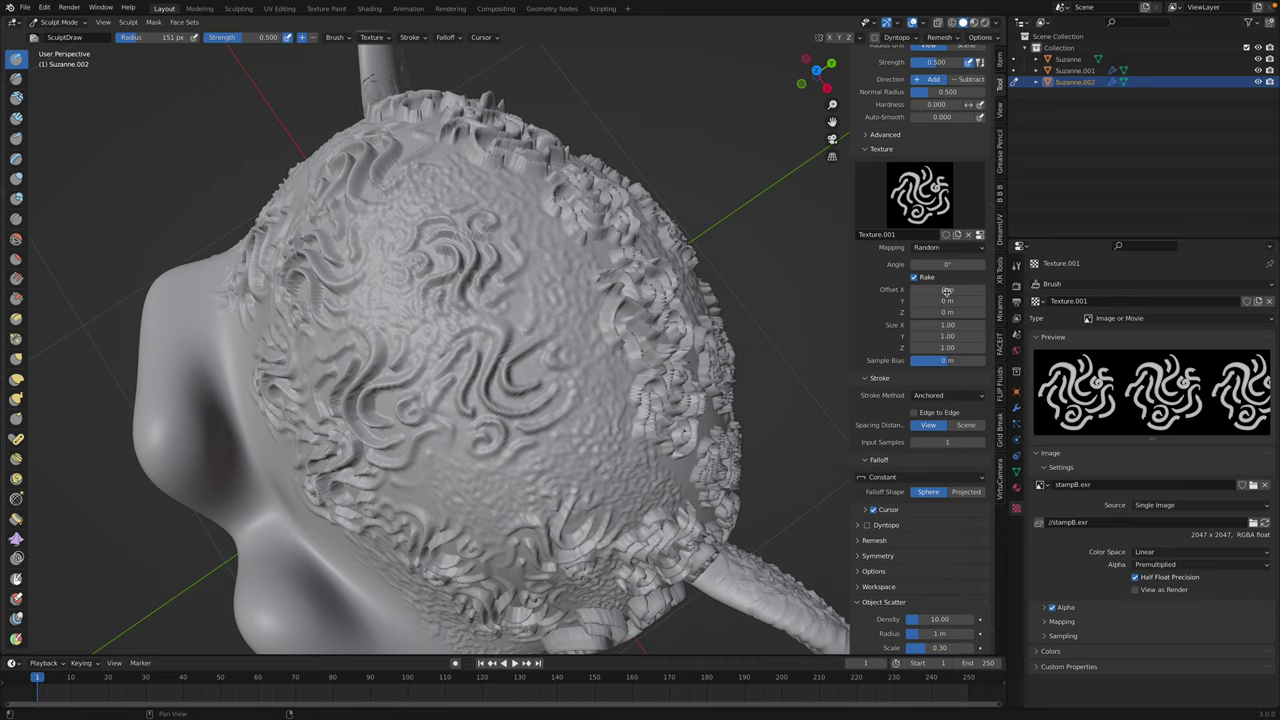
left_click(939, 249)
left_click(940, 260)
- Stamp large anchored curve patterns over the crown of the monkey head
middle_click_drag(620, 380, 529, 271)
left_click_drag(571, 426, 660, 381)
middle_click_drag(501, 437, 571, 420)
left_click_drag(473, 388, 536, 364)
middle_click_drag(462, 432, 533, 386)
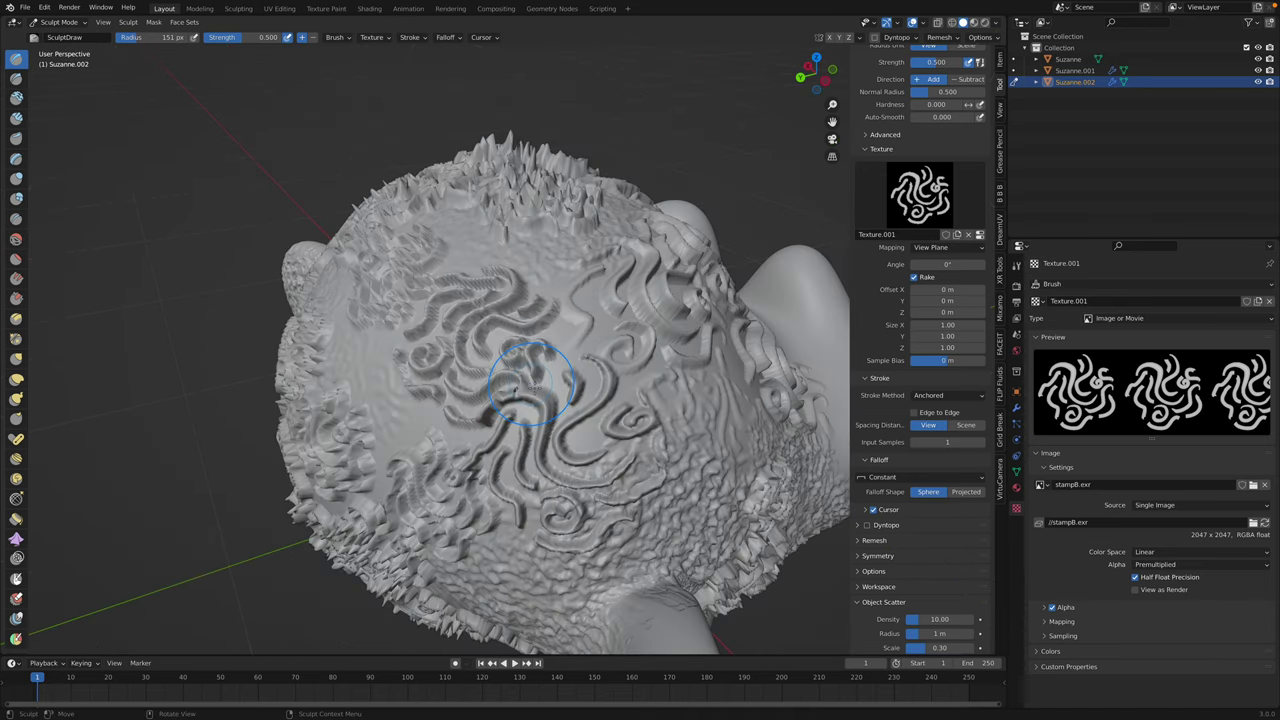
- Stamp more anchored curve patterns over the side of the head around the ear
scroll(533, 386, "down", 4)
middle_click_drag(480, 333, 372, 412)
middle_click_drag(612, 482, 650, 410, "shift")
scroll(515, 390, "up", 4)
left_click_drag(674, 397, 720, 426)
mouse_move(680, 460)
middle_mouse_down()
mouse_move(630, 355)
mouse_move(694, 363)
middle_mouse_up()
left_click_drag(694, 363, 703, 395)
middle_click_drag(703, 395, 759, 499)
left_click_drag(759, 499, 764, 511)
middle_click_drag(764, 511, 645, 415)
- Extend the anchored curve stamps down the cheek and along the side of the muzzle
left_click_drag(623, 452, 630, 488)
middle_click_drag(630, 488, 532, 470)
left_click_drag(532, 470, 545, 485)
middle_click_drag(545, 485, 551, 345)
left_click_drag(519, 384, 492, 345)
middle_click_drag(492, 345, 466, 419)
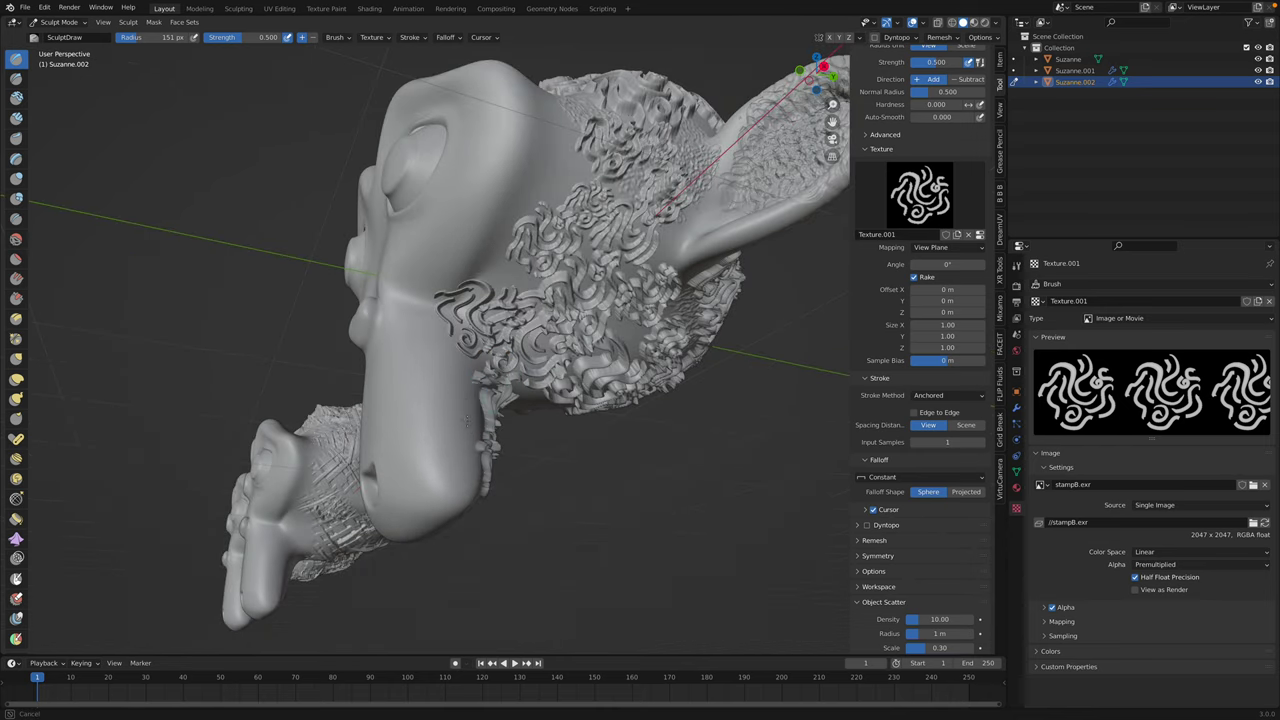
left_click_drag(440, 412, 443, 395)
middle_click_drag(443, 395, 488, 410)
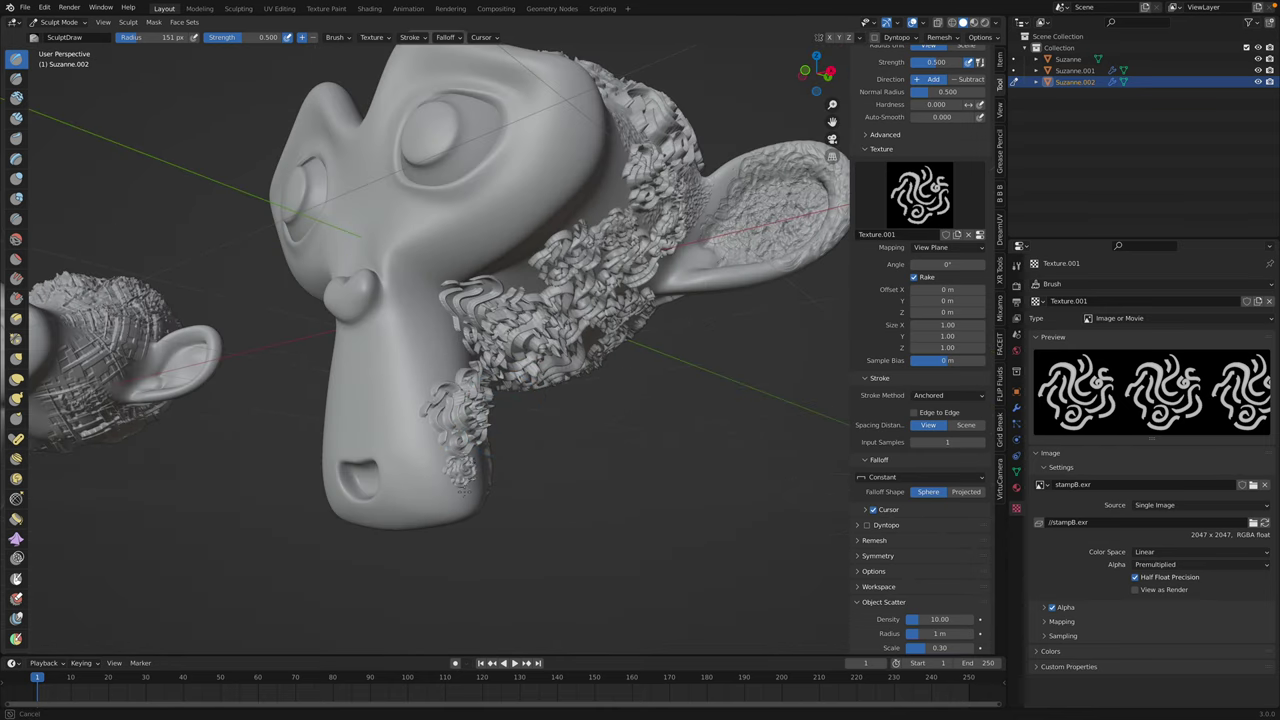
mouse_move(437, 330)
middle_mouse_down()
mouse_move(595, 300)
mouse_move(545, 435)
middle_mouse_up()
mouse_move(457, 271)
middle_mouse_down()
mouse_move(441, 273)
mouse_move(511, 312)
mouse_move(520, 340)
middle_mouse_up()
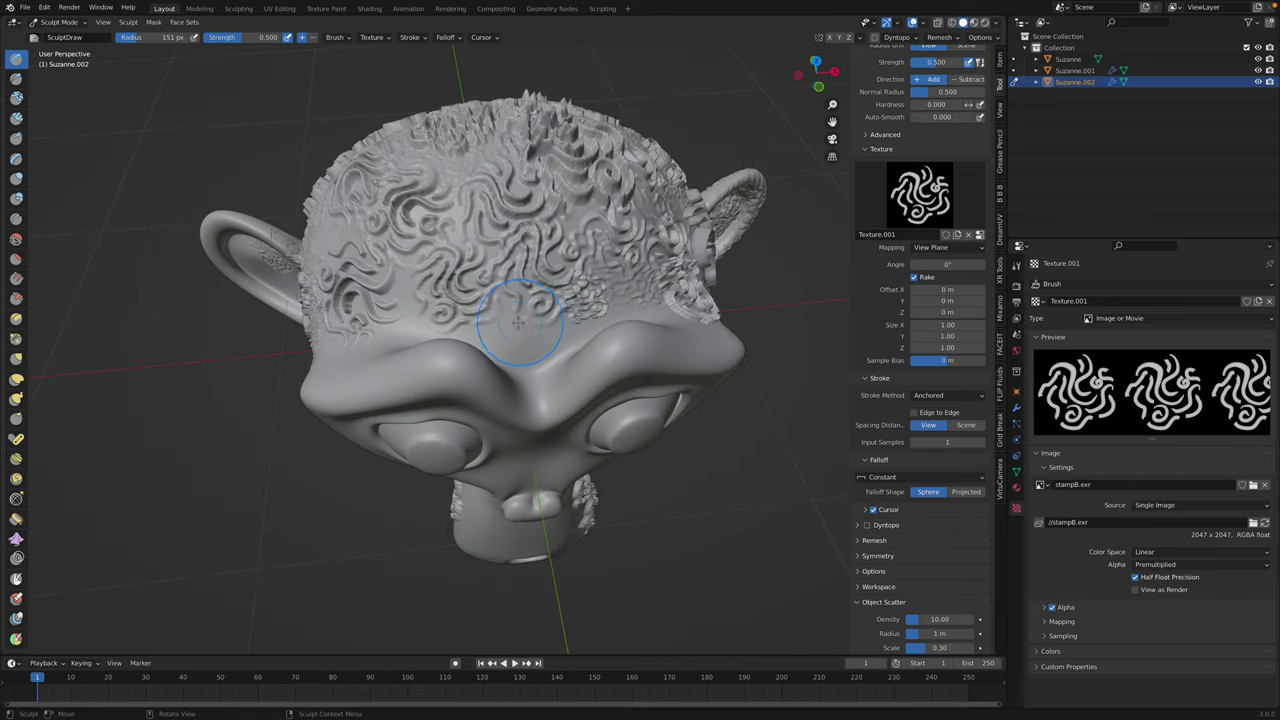
mouse_move(410, 330)
middle_mouse_down()
mouse_move(490, 300)
mouse_move(480, 305)
middle_mouse_up()
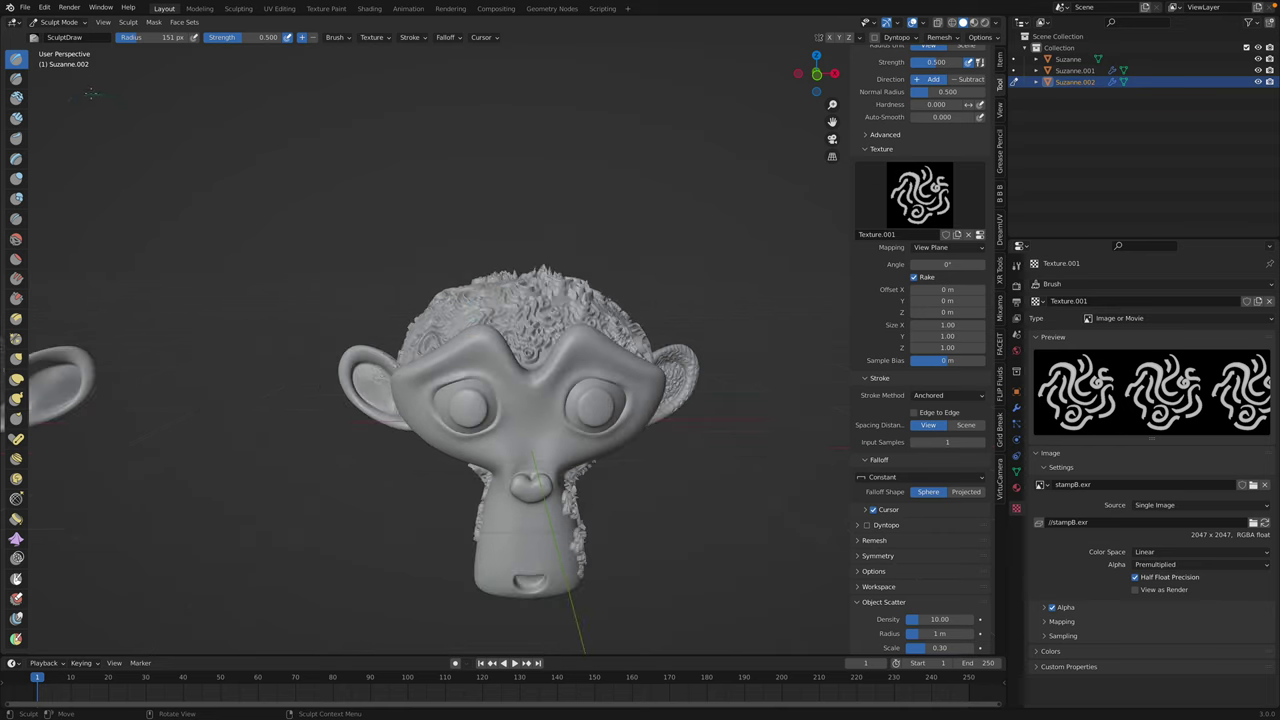
- Return to Object Mode and save the file
left_click(60, 22)
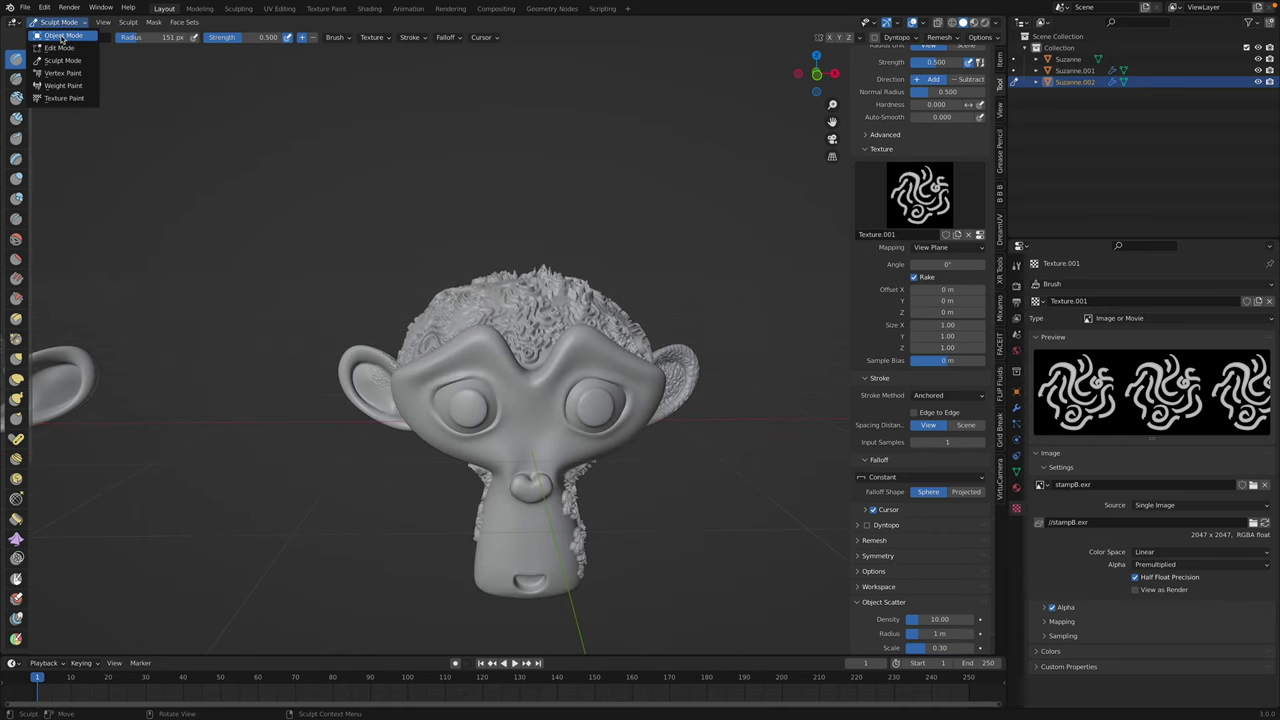
left_click(575, 264)
scroll(573, 266, "down", 3)
middle_click_drag(573, 310, 558, 268)
key("ctrl+s")
middle_click_drag(511, 323, 645, 350)
scroll(583, 339, "down", 1)
- Move the curve-stamped monkey head along the X axis, closer to the other two heads
left_click(627, 352)
middle_click_drag(566, 354, 512, 352)
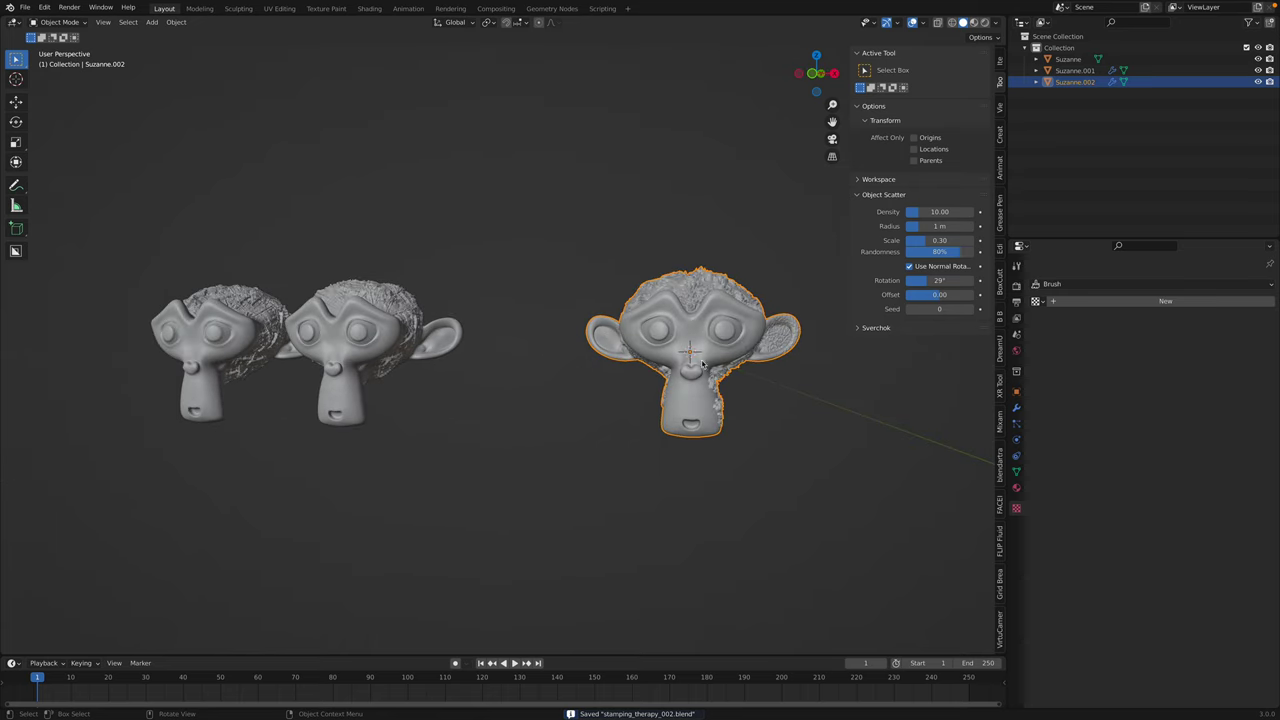
key("g")
key("x")
left_click(559, 310)
middle_click_drag(541, 296, 673, 331, "shift")
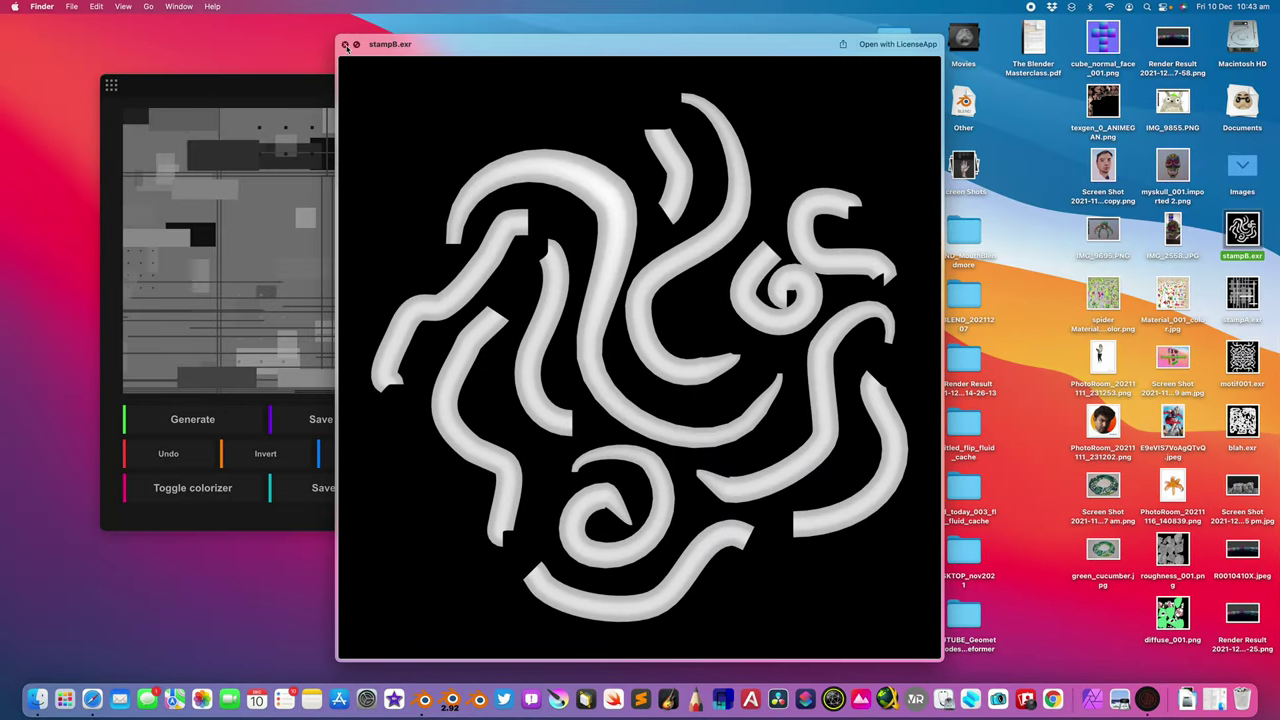
- Close the stampB.exr preview and randomize the JSplacement pattern several times for a dense pattern of blocks and lines
left_click(345, 45)
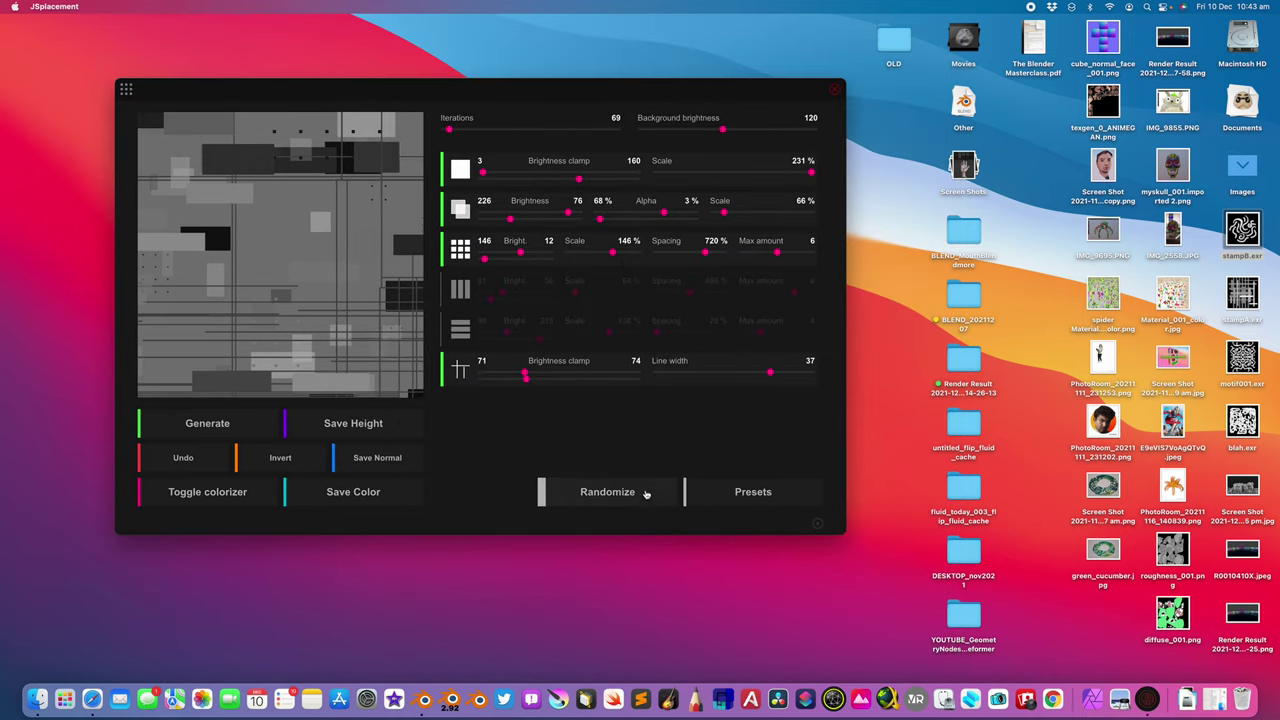
left_click(620, 491)
left_click(621, 491)
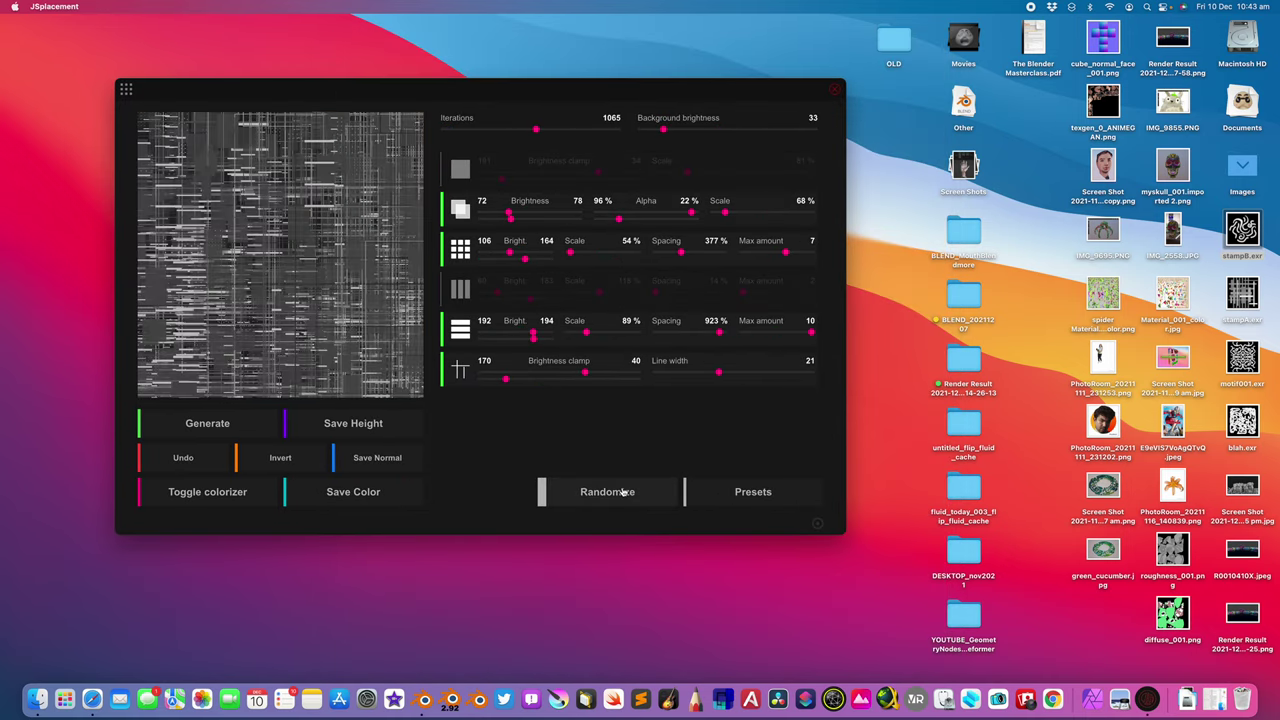
left_click(588, 489)
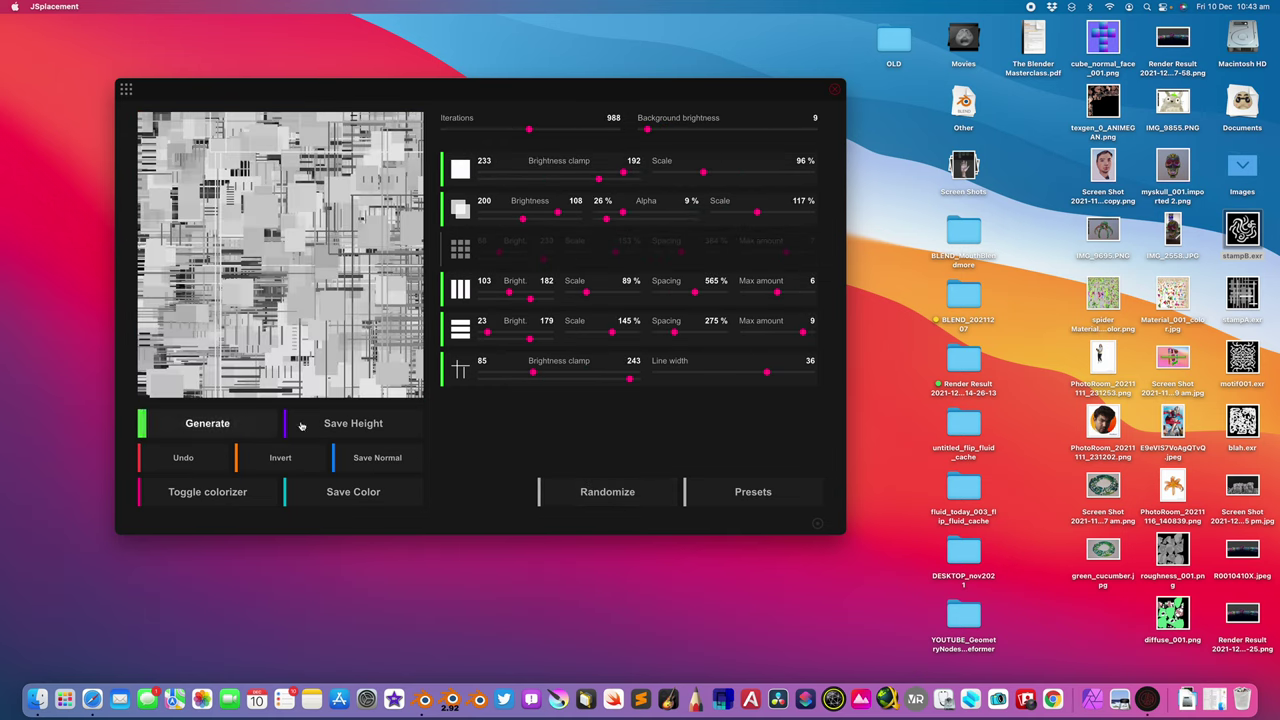
left_click(365, 425)
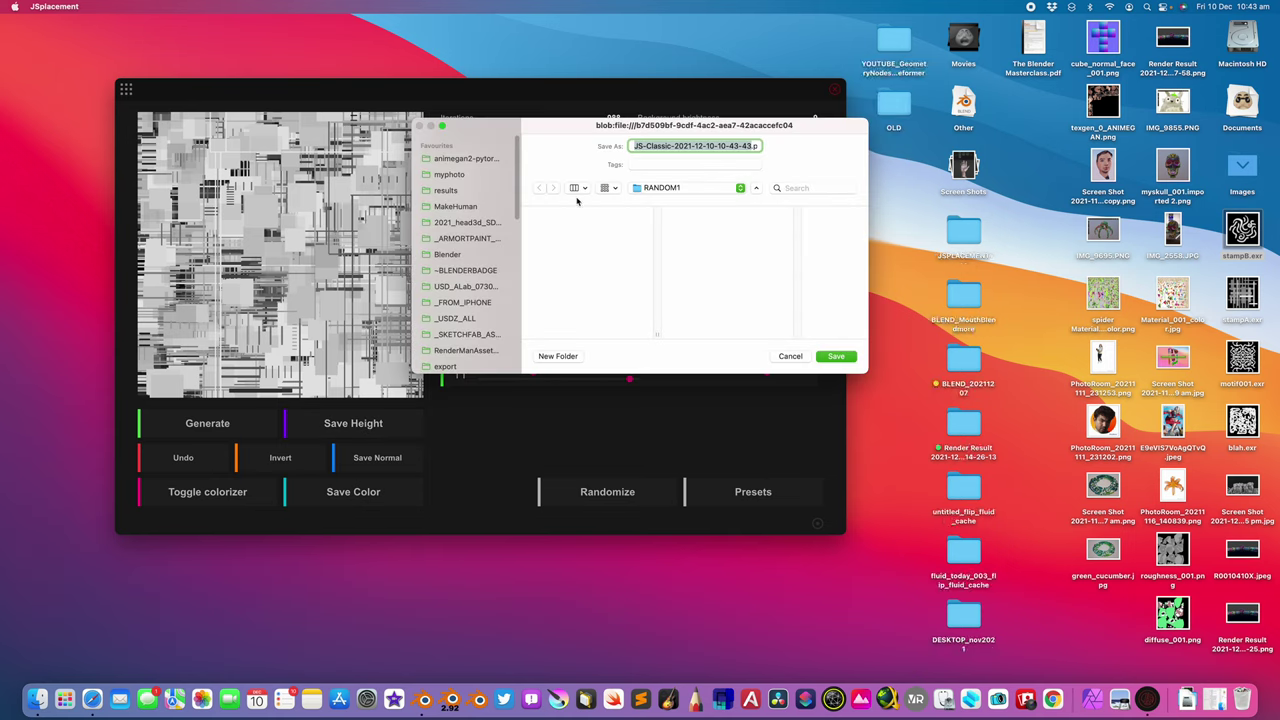
scroll(476, 263, "down", 5)
left_click(450, 289)
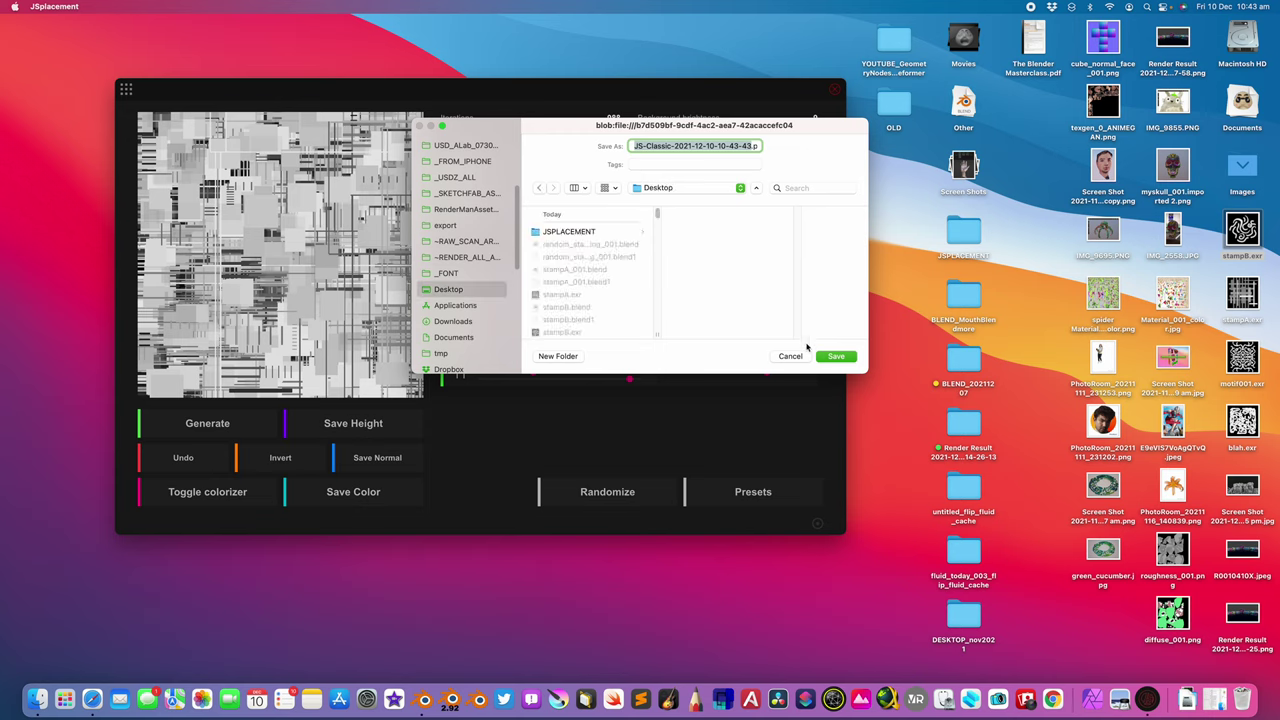
left_click(836, 357)
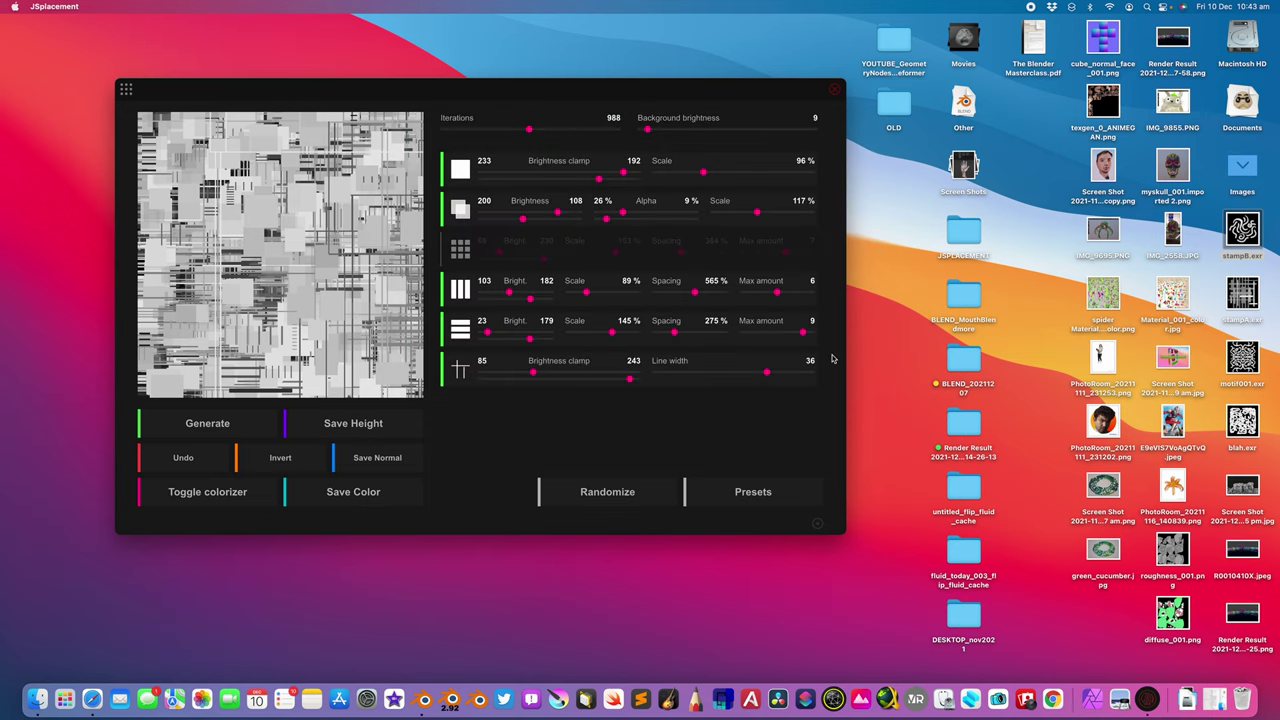
left_click(1240, 231)
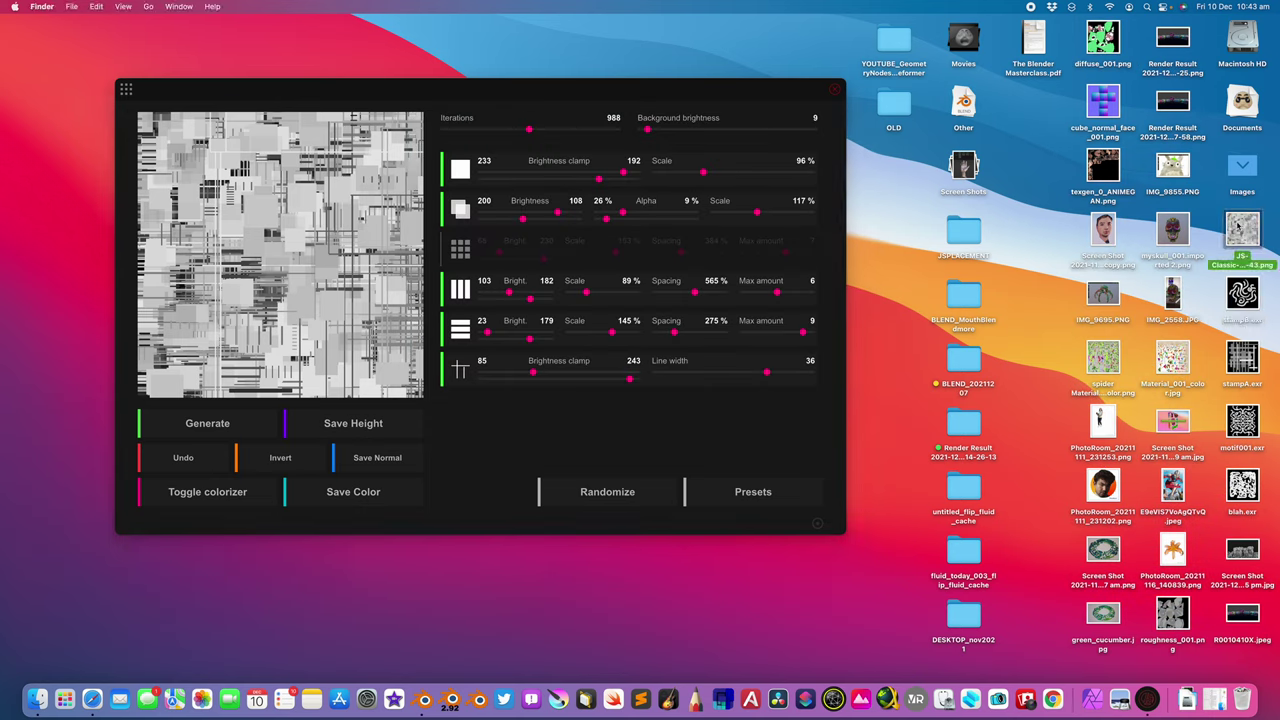
key("space")
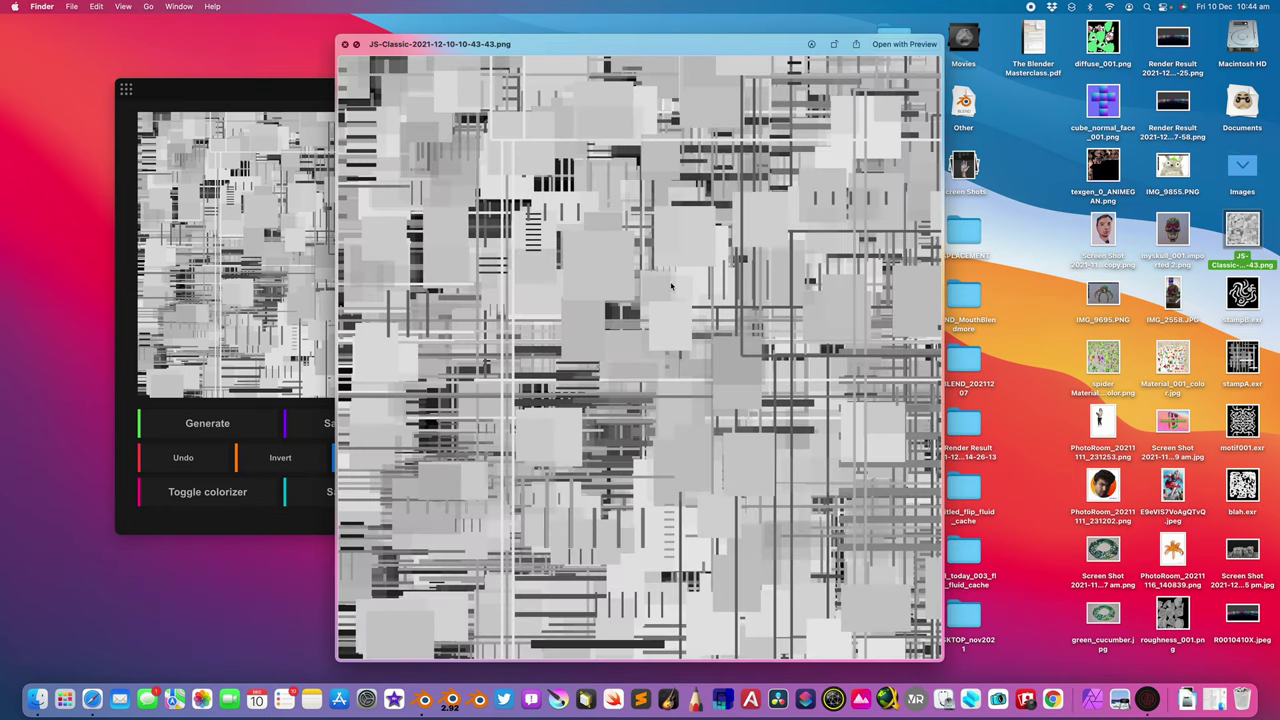
- Switch back to Blender, deselect the monkey head and save the file
key("ctrl+Right")
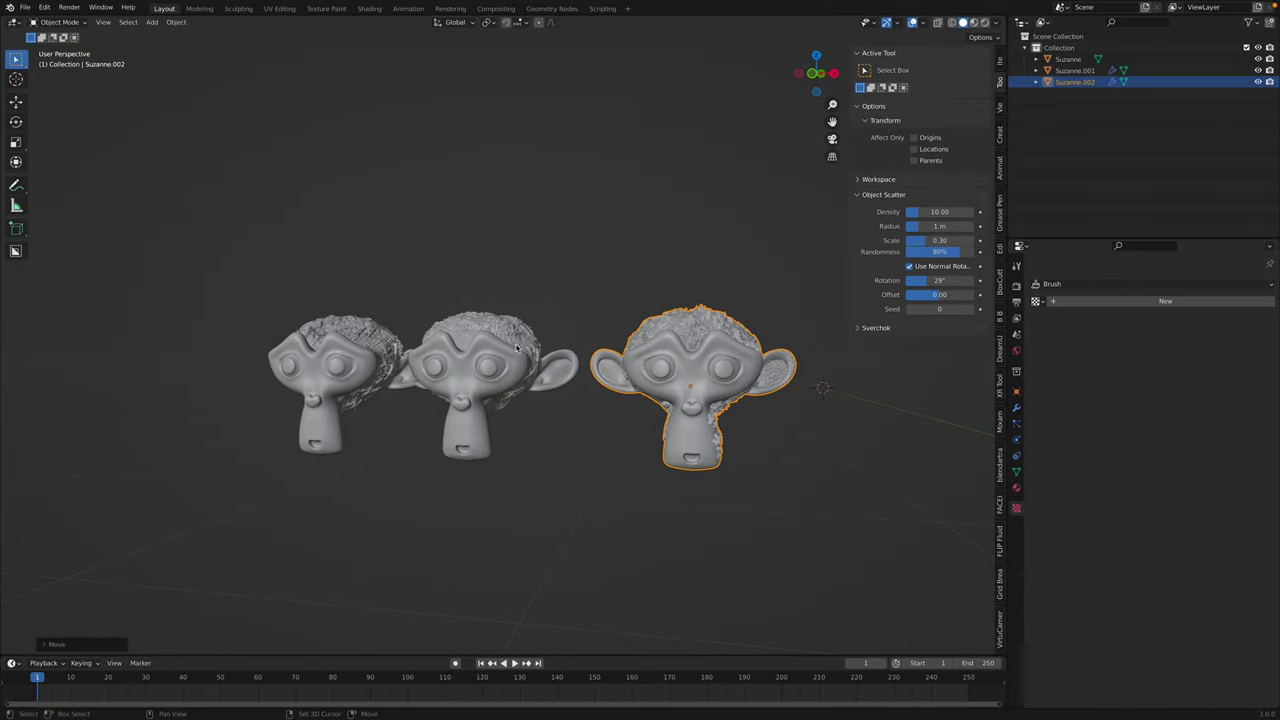
middle_click_drag(517, 347, 343, 337, "shift")
left_click(698, 290)
key("ctrl+s")
- Add a new monkey mesh and move it along the X axis clear of the stamped heads
key("shift+a")
mouse_move(698, 290)
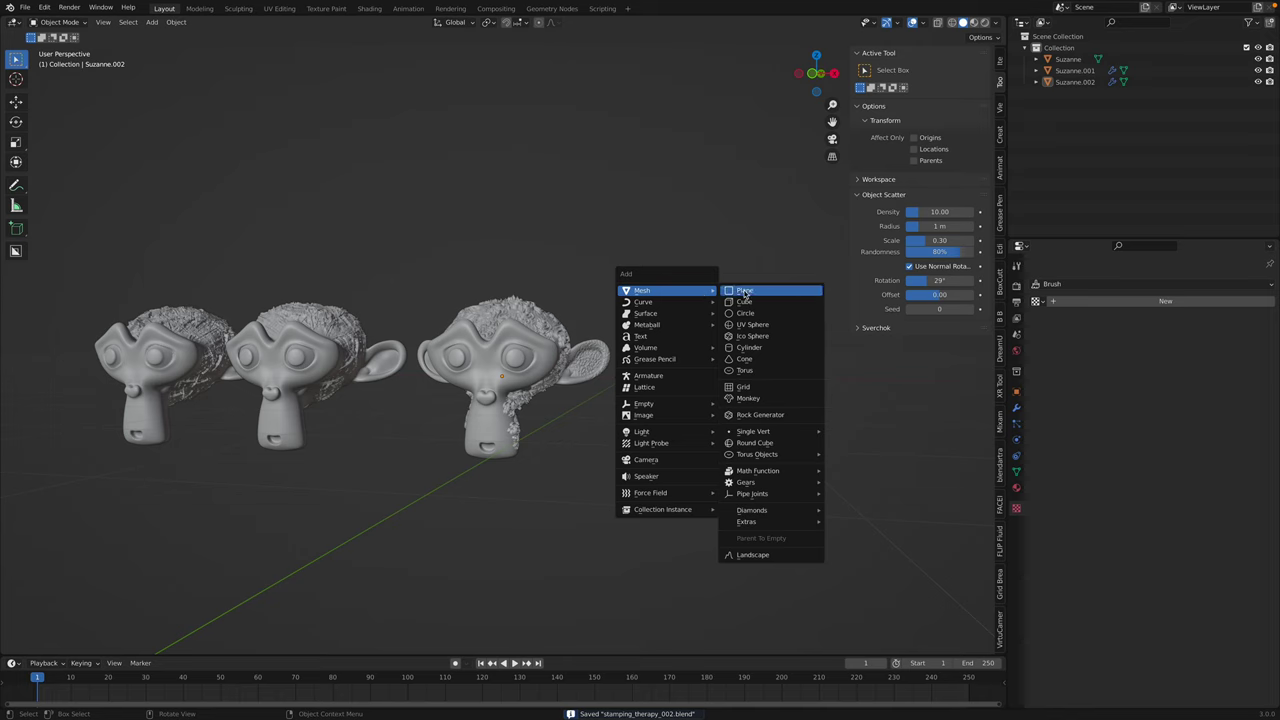
left_click(763, 401)
middle_click_drag(765, 403, 733, 416, "shift")
key("g")
key("x")
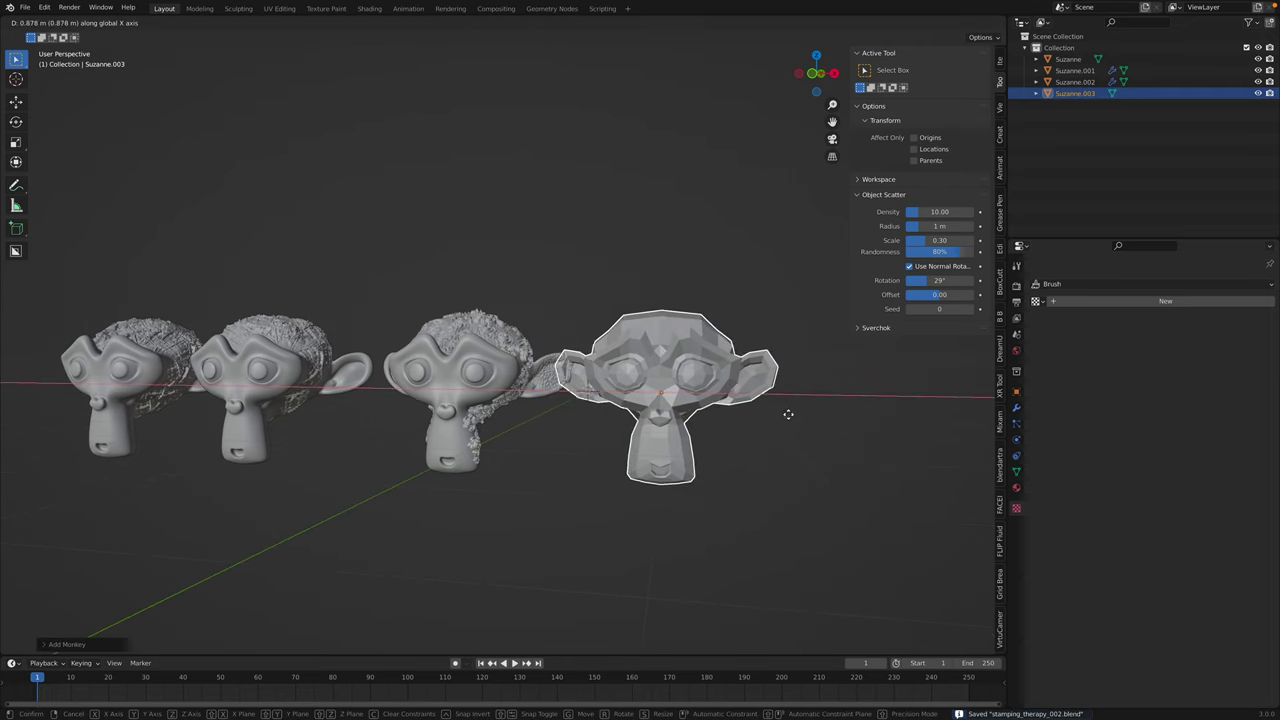
left_click(818, 415)
- Add a Multiresolution modifier to the new monkey, subdivide it to level 6 and save the file
left_click(1017, 409)
left_click(1052, 284)
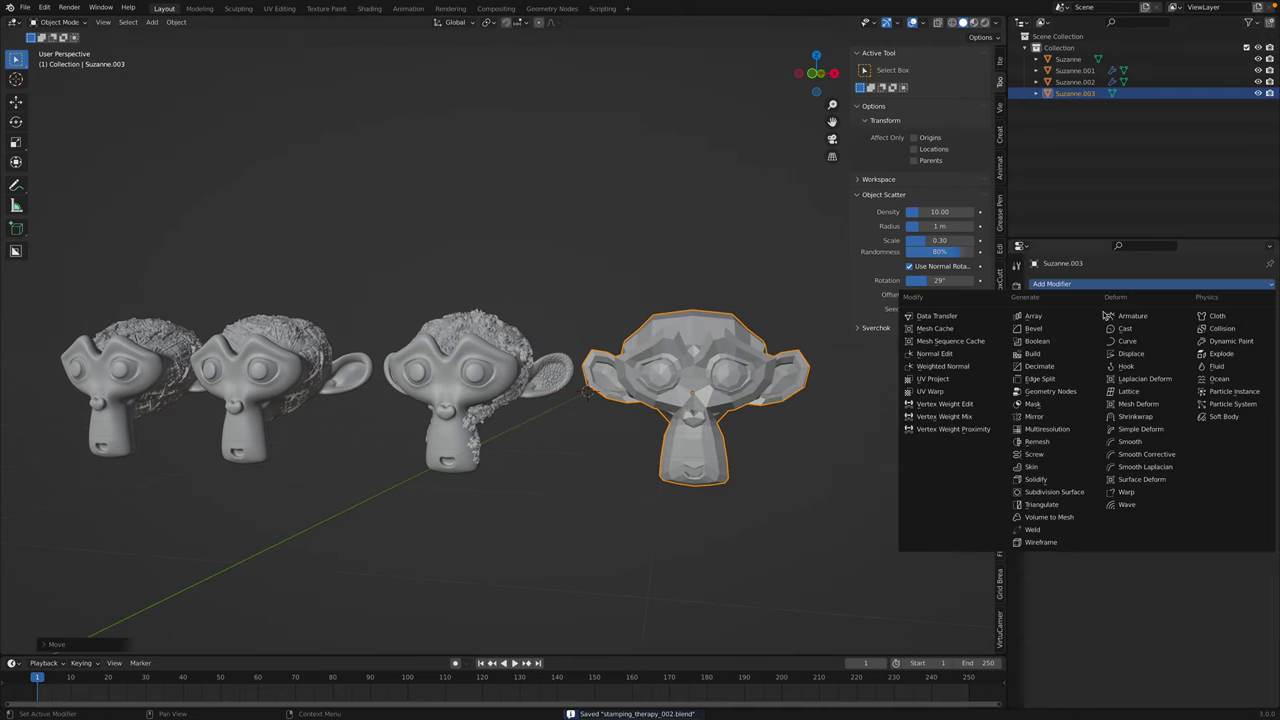
left_click(1068, 431)
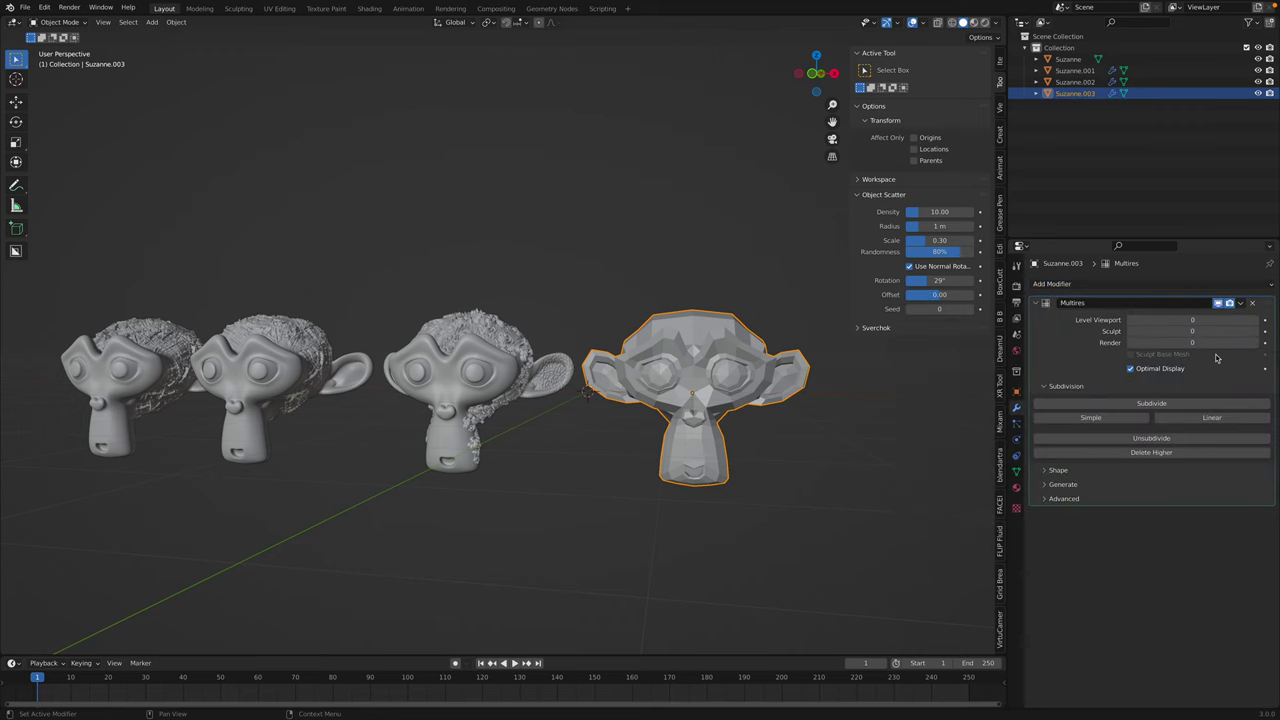
left_click(1237, 403)
left_click(1236, 403)
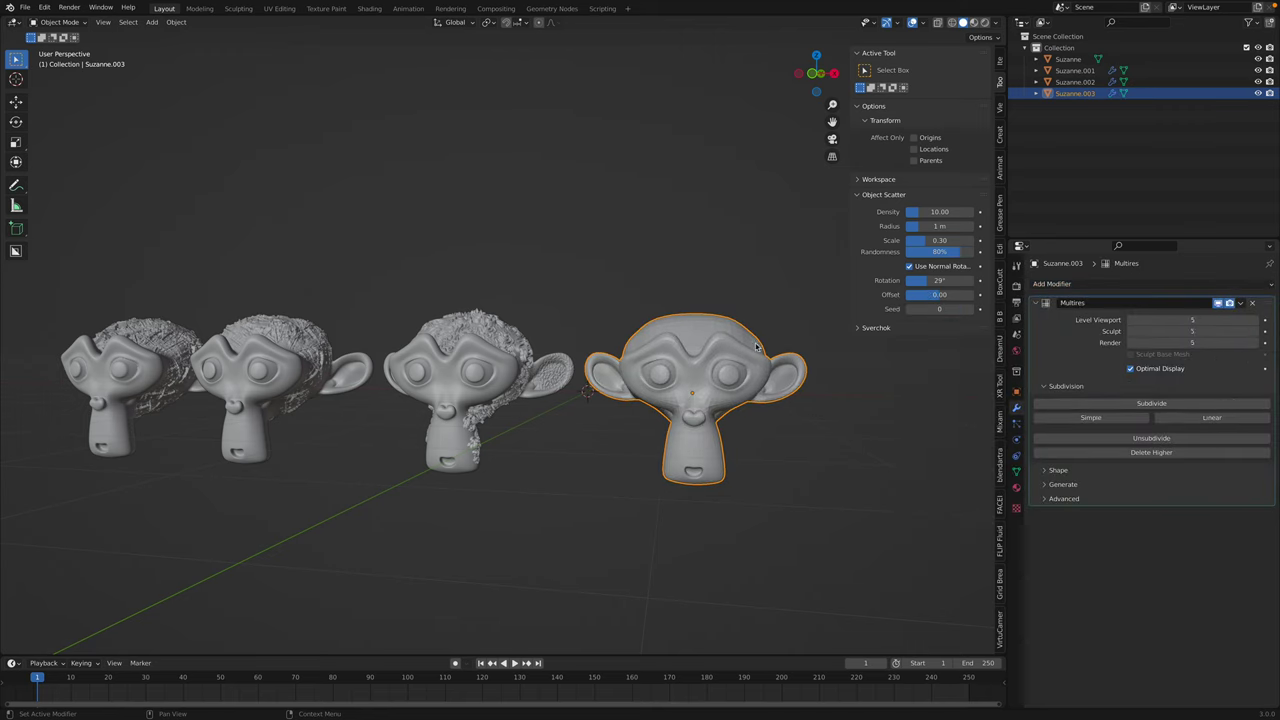
scroll(729, 403, "up", 5)
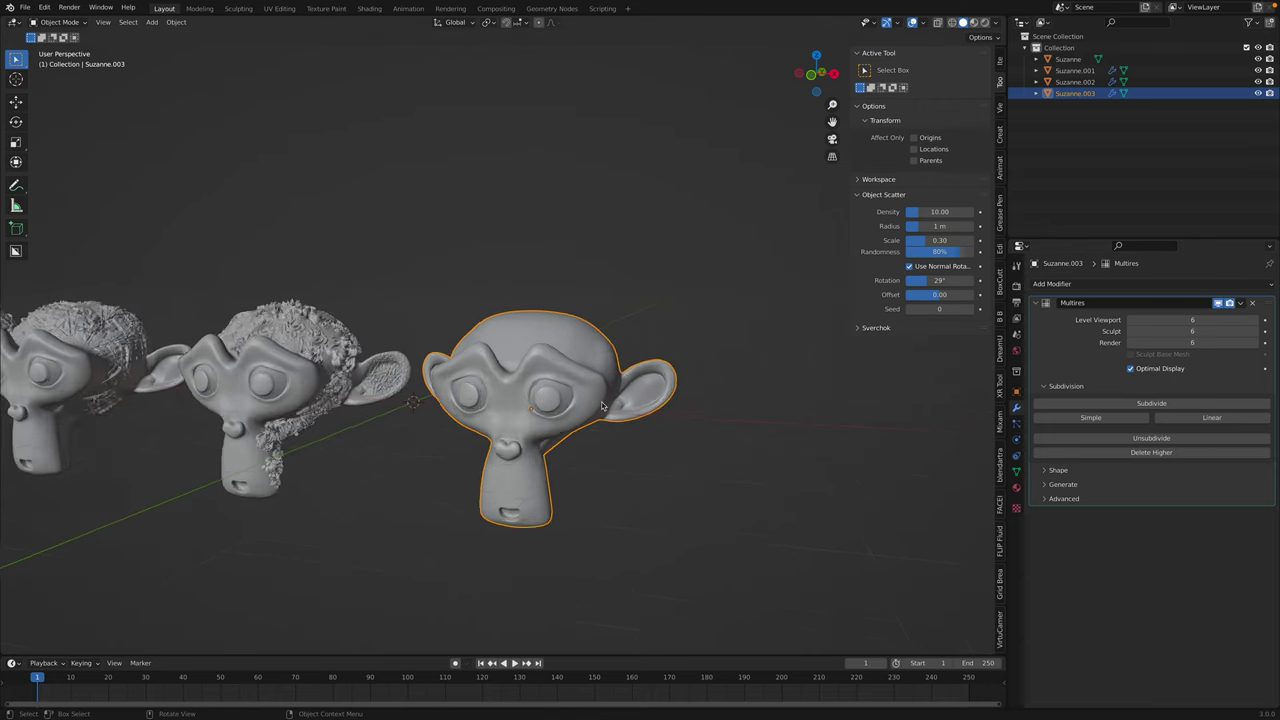
key("ctrl+s")
middle_click_drag(596, 316, 590, 307, "shift")
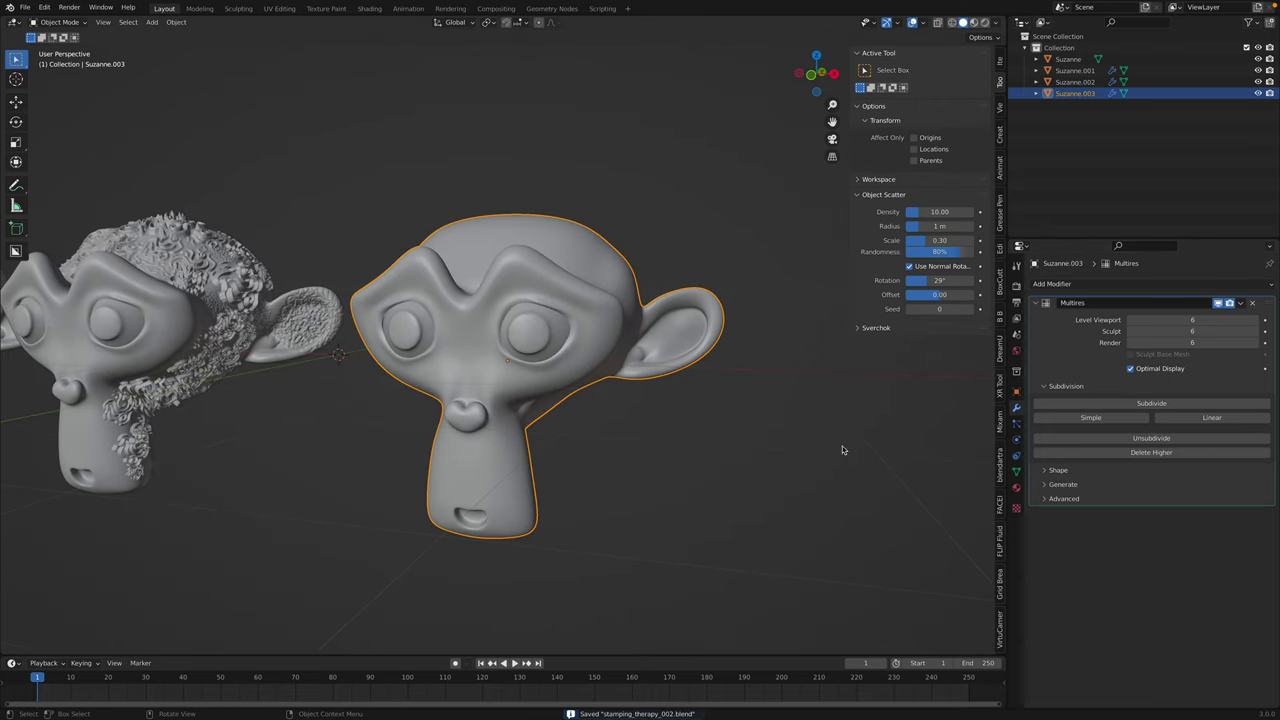
left_click(1018, 508)
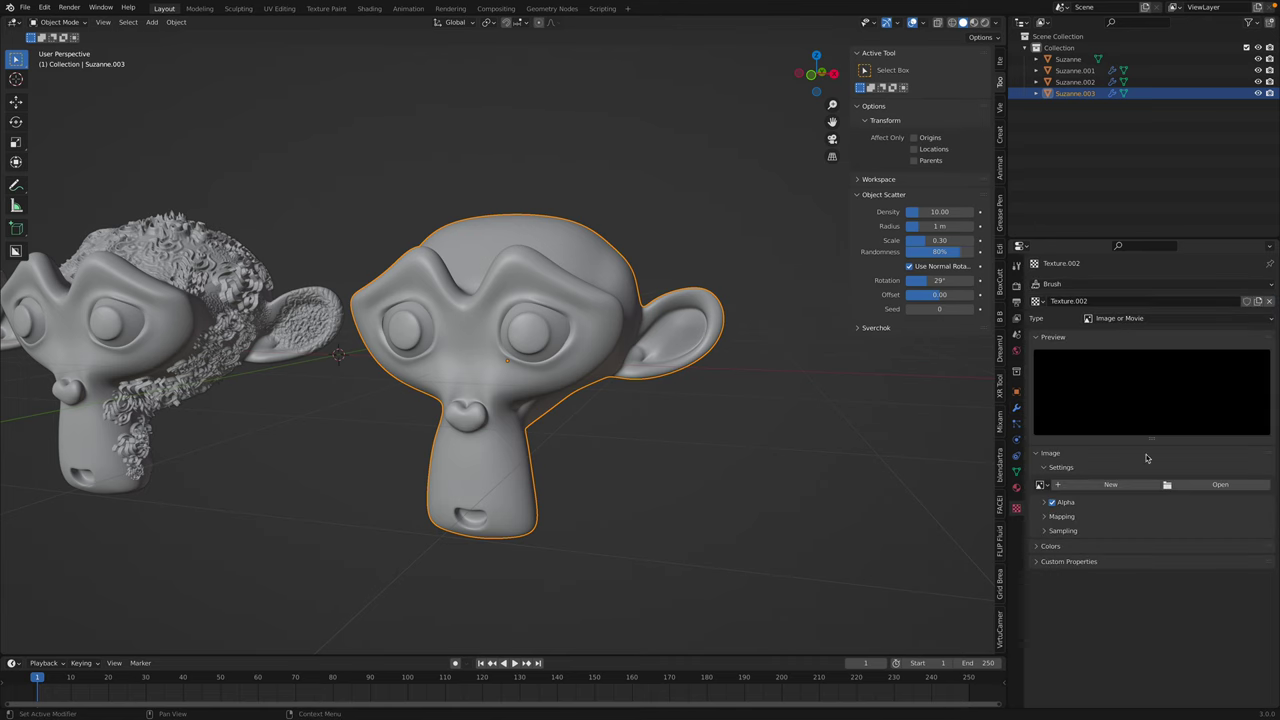
left_click(1221, 486)
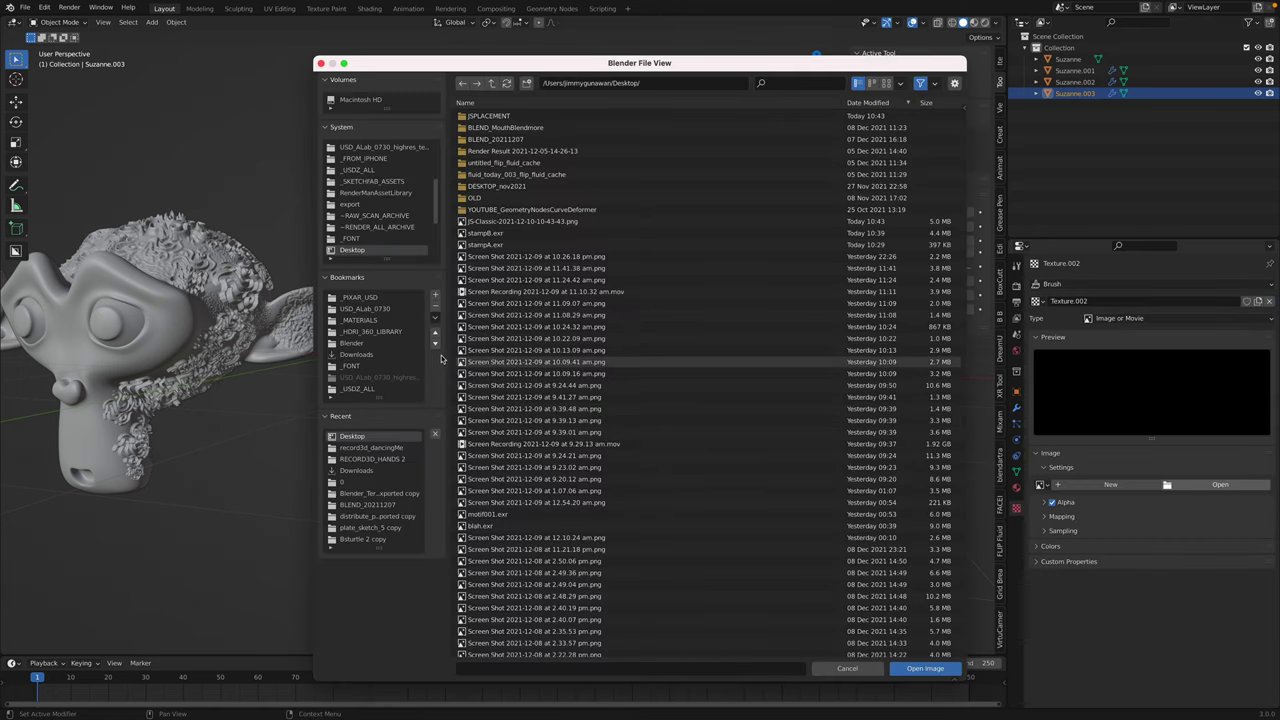
left_click(524, 222)
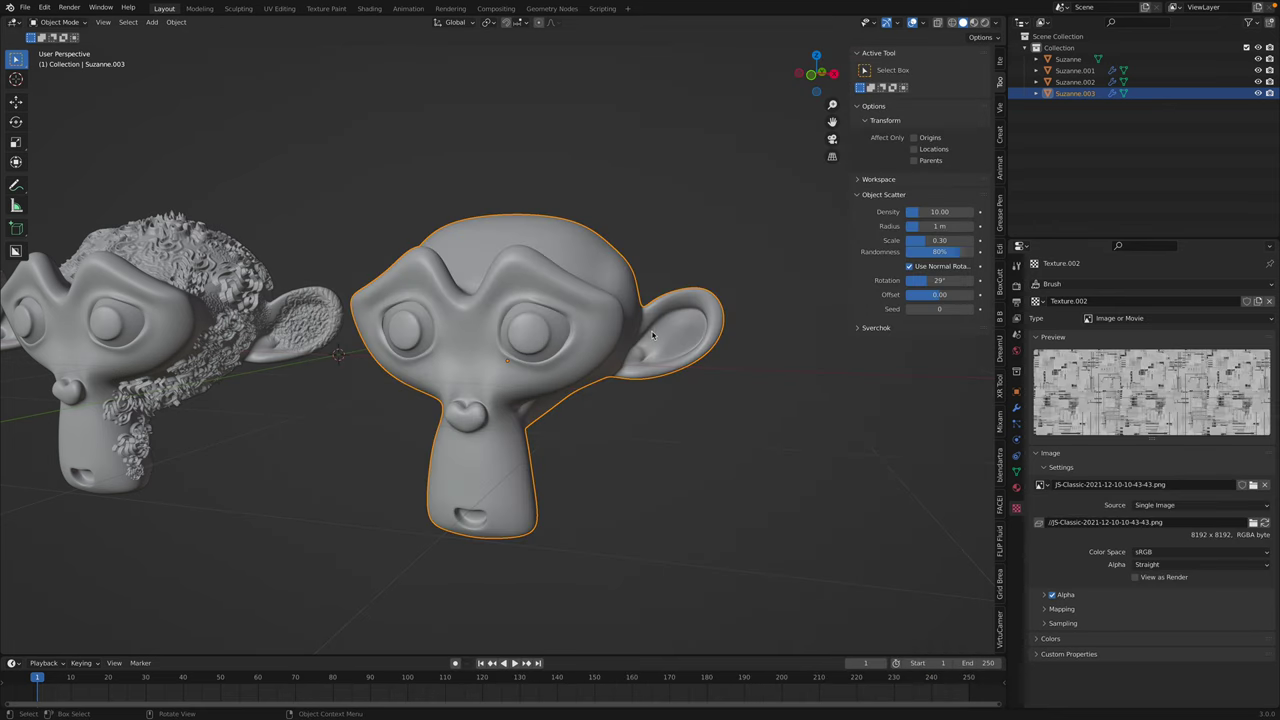
- Enter Sculpt Mode on the new monkey head and set the Draw brush texture to Texture.002, the JS-Classic pattern
scroll(652, 336, "up", 5)
left_click(52, 22)
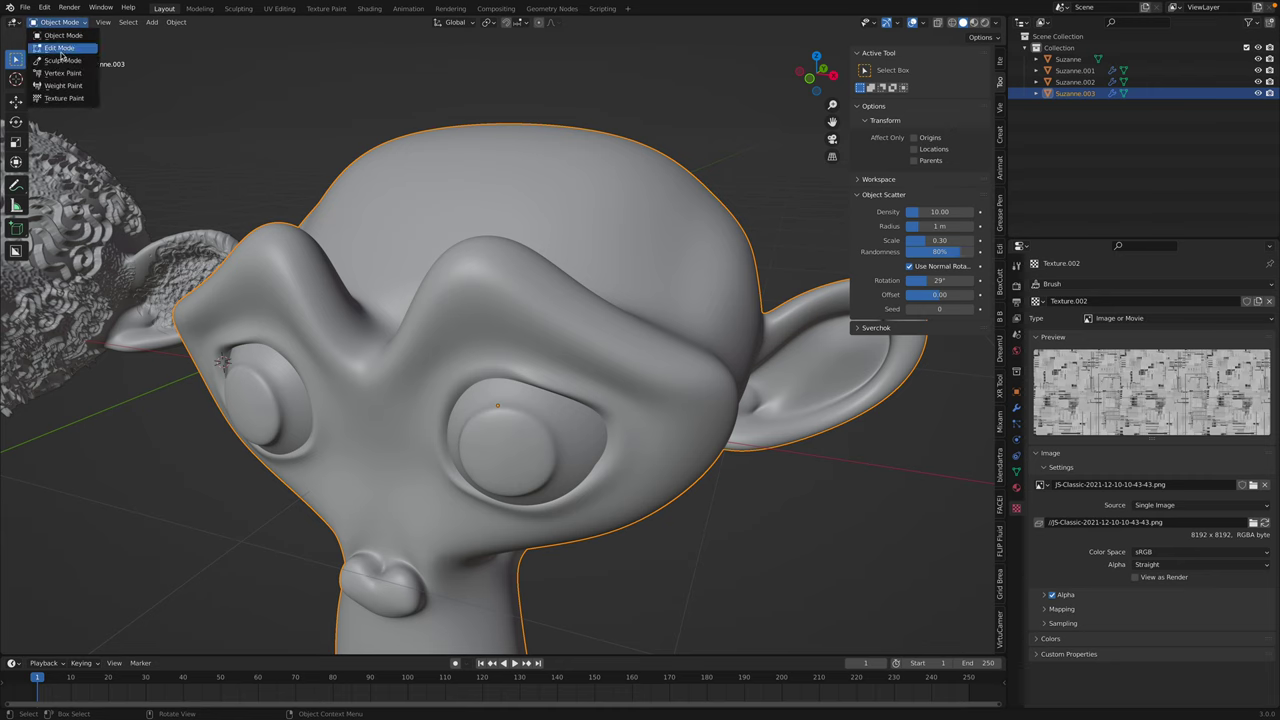
mouse_move(664, 266)
middle_mouse_down()
mouse_move(592, 268)
mouse_move(540, 340)
middle_mouse_up()
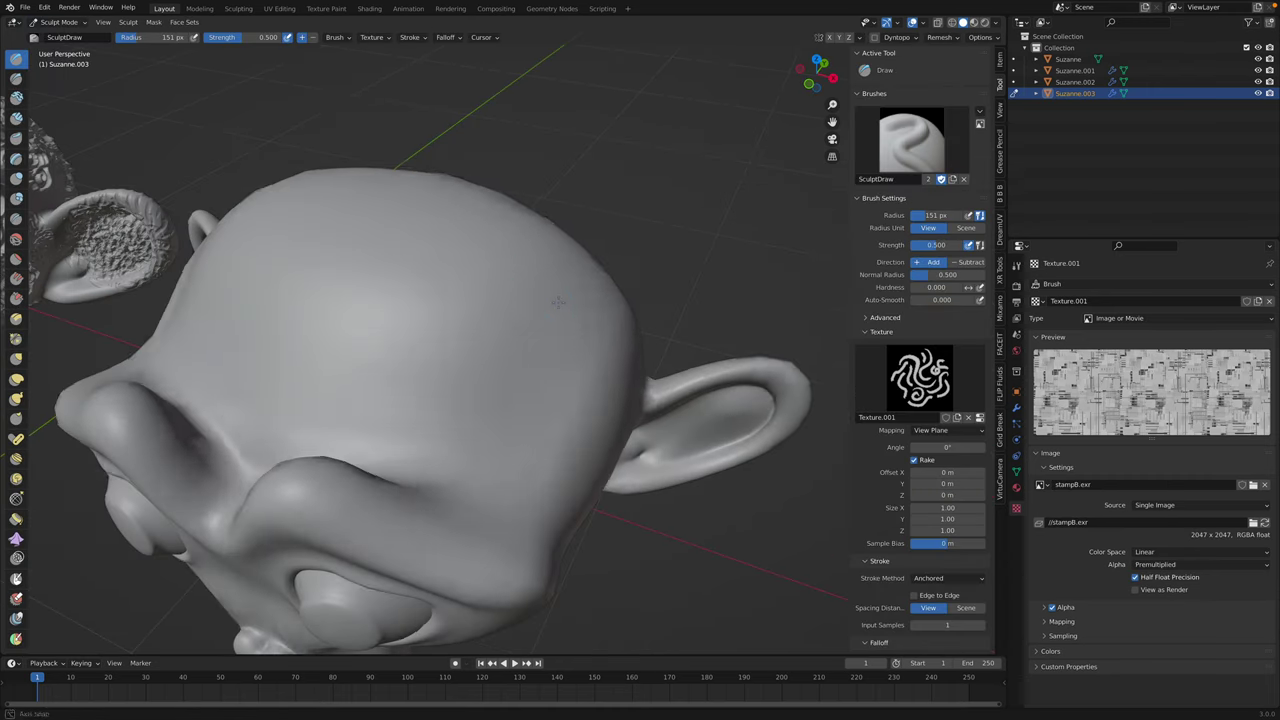
left_click(927, 385)
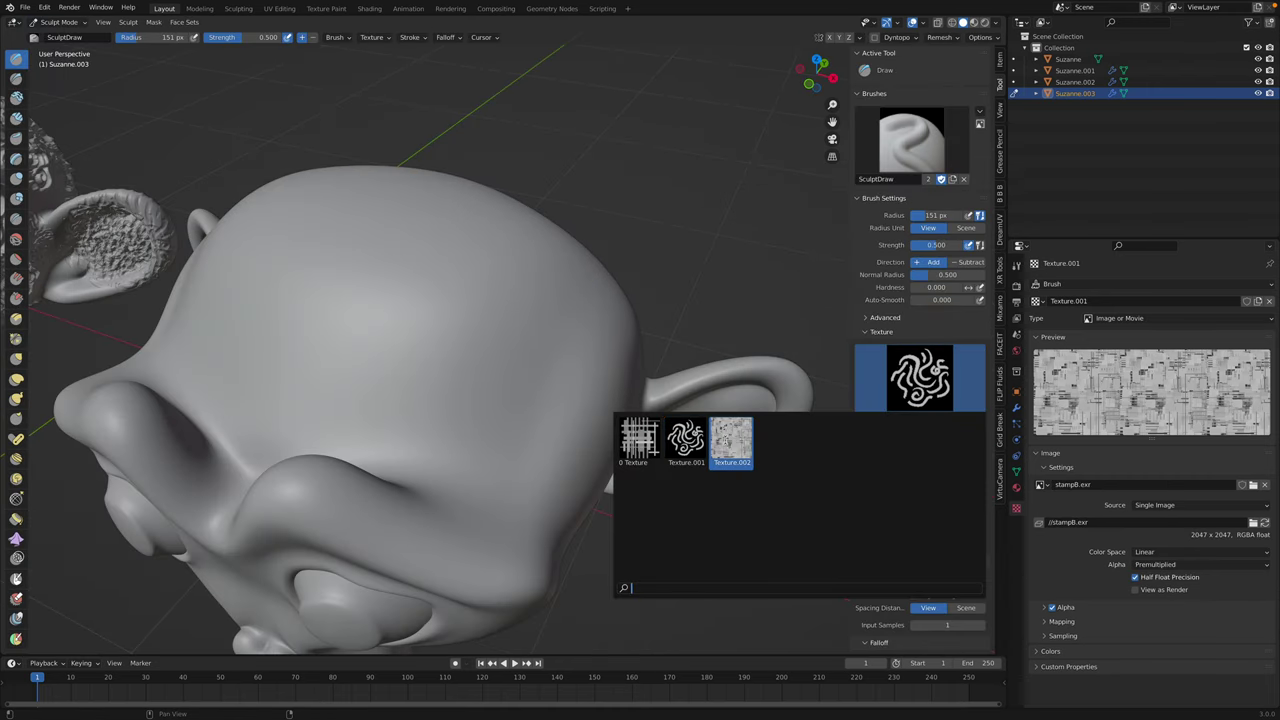
left_click(730, 440)
- Stamp several small circular patches of the JS-Classic pattern across the forehead and the front of the crown
left_click_drag(462, 403, 491, 457)
middle_click_drag(491, 457, 390, 408)
left_click_drag(421, 391, 462, 432)
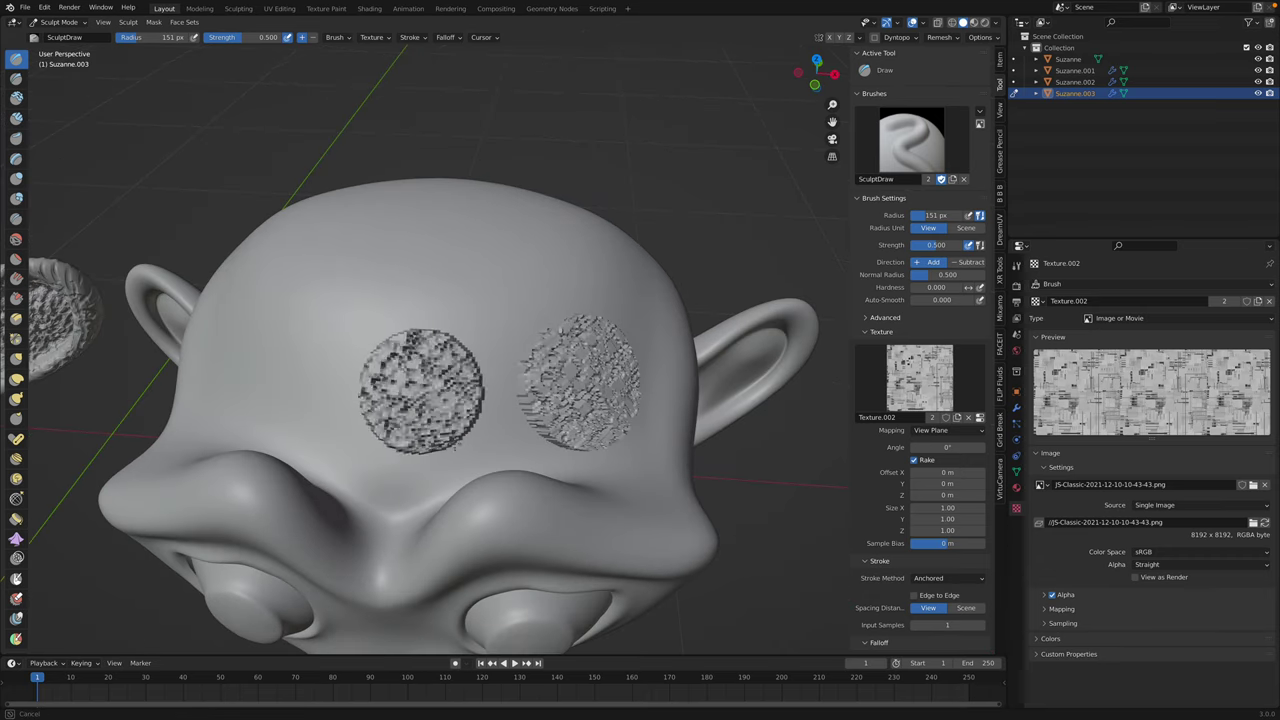
left_click_drag(309, 374, 345, 410)
left_click_drag(480, 284, 515, 318)
mouse_move(515, 318)
middle_mouse_down()
mouse_move(470, 300)
mouse_move(510, 293)
middle_mouse_up()
left_click_drag(510, 292, 552, 332)
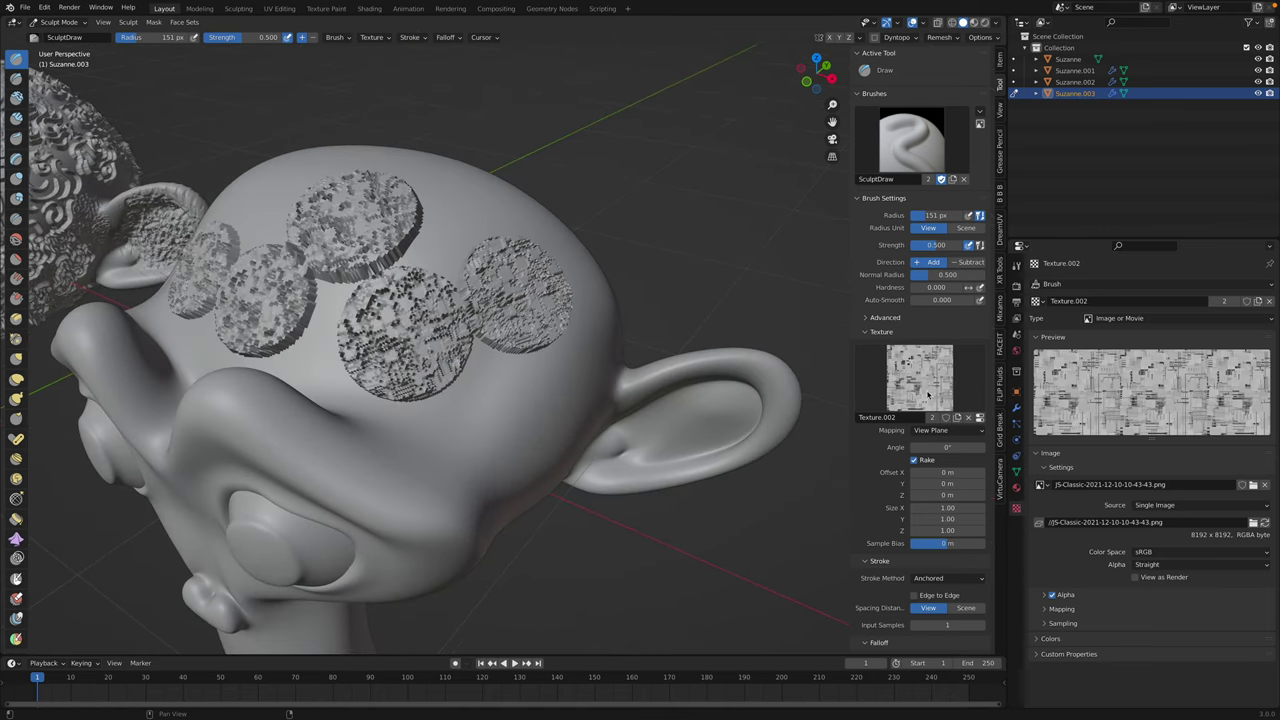
- Stamp a large JS-Classic patch on the side of the head and smaller ones toward the back
left_click_drag(490, 401, 513, 497)
middle_click_drag(507, 386, 386, 385)
left_click_drag(384, 260, 442, 352)
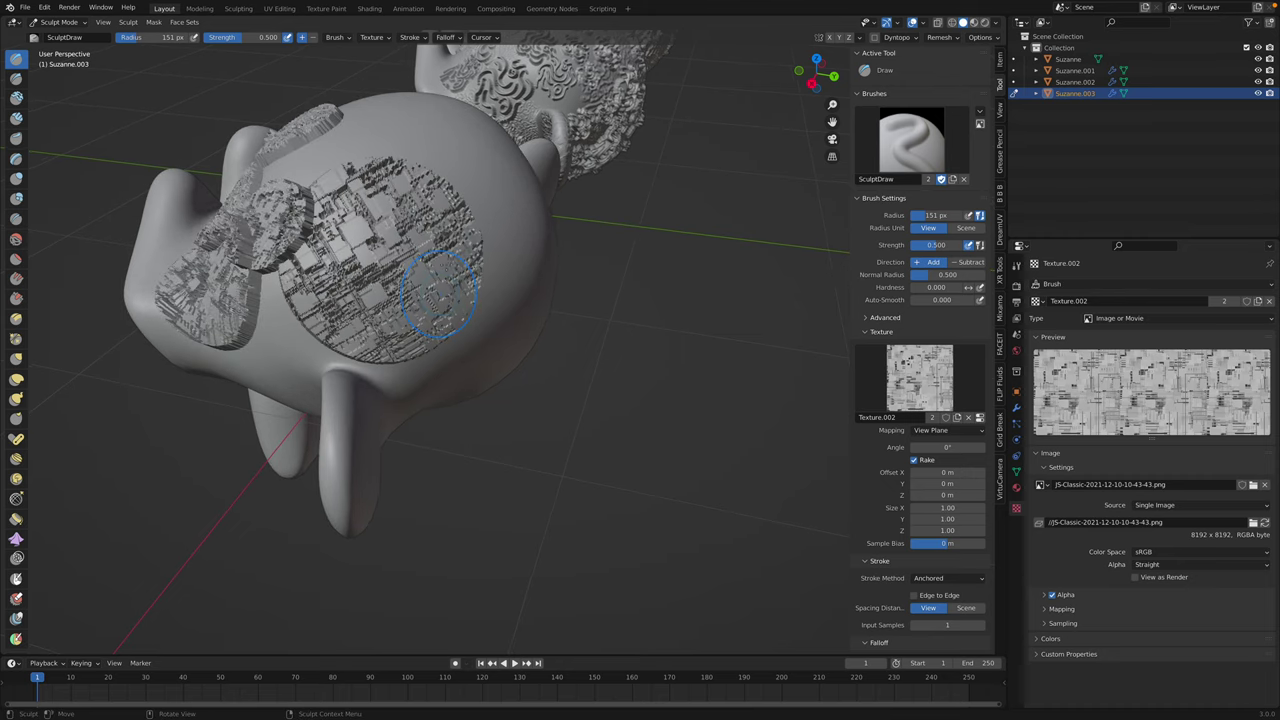
middle_click_drag(436, 346, 441, 251)
left_click_drag(442, 238, 465, 262)
middle_click_drag(465, 262, 452, 300)
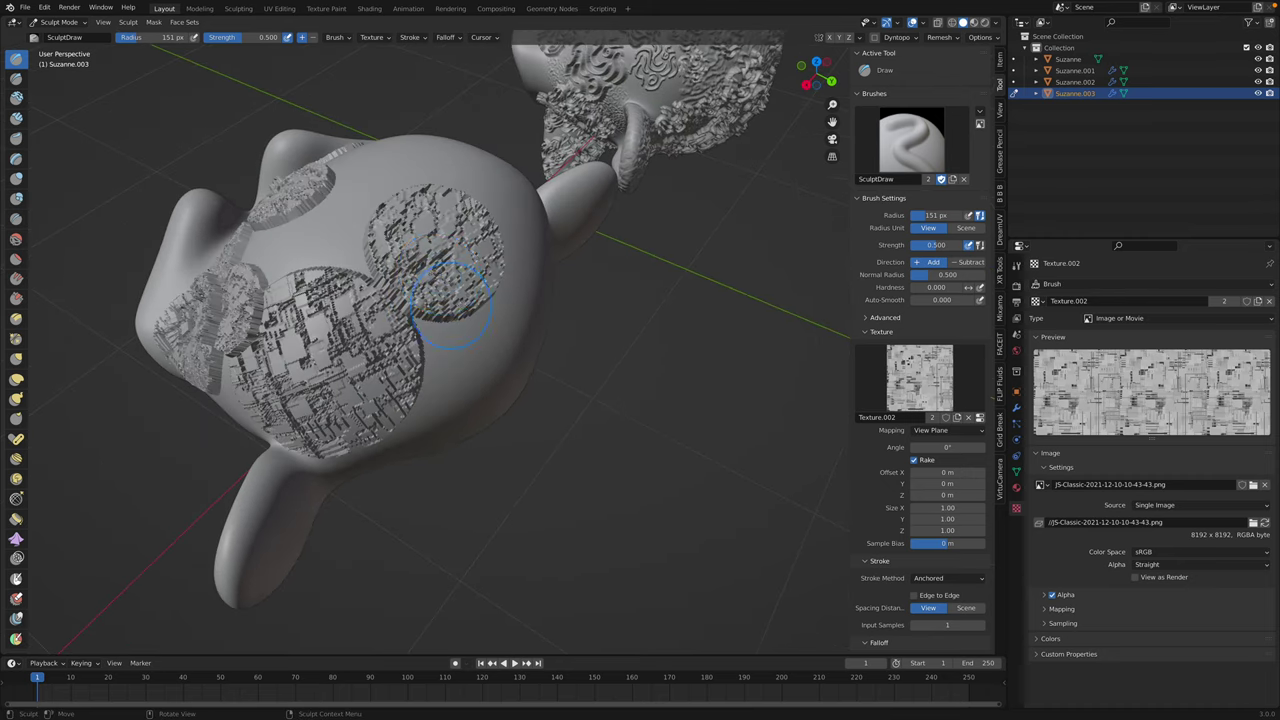
- Change the Draw brush falloff from a constant profile to Smooth
scroll(930, 483, "down", 5)
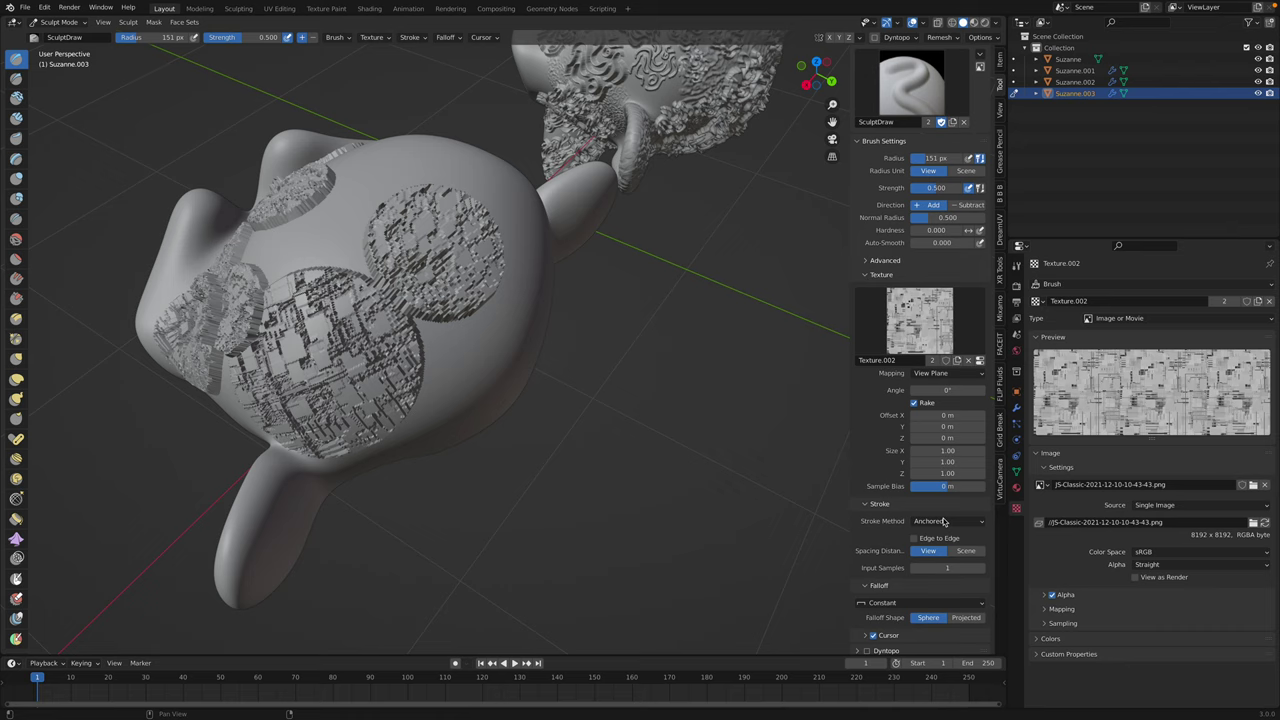
middle_click_drag(748, 430, 690, 405)
left_click(938, 467)
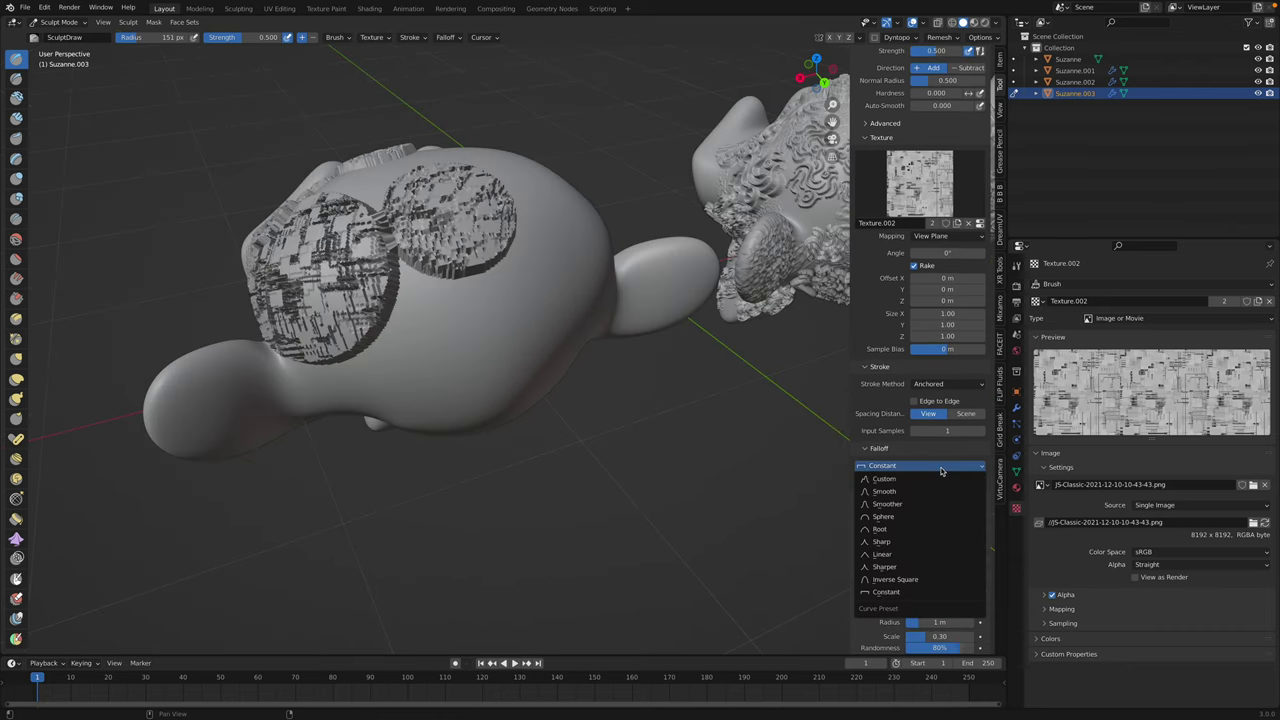
left_click(886, 491)
- Stamp overlapping soft-edged patches of the JS-Classic pattern over the upper back of the head
left_click_drag(461, 355, 470, 385)
middle_click_drag(480, 384, 460, 360)
left_click_drag(526, 303, 588, 339)
left_click_drag(598, 252, 606, 334)
middle_click_drag(606, 337, 590, 285)
left_click_drag(490, 342, 500, 410)
middle_click_drag(500, 410, 426, 424)
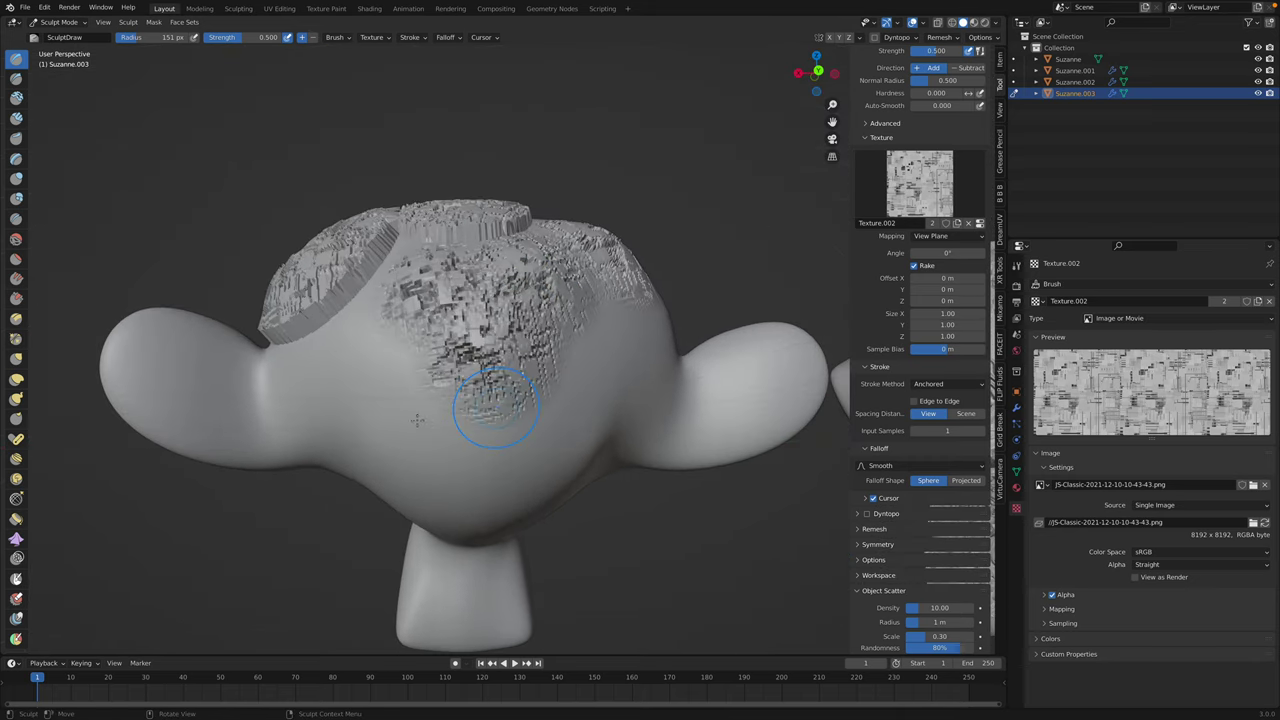
- Stamp the JS-Classic pattern over the lower back of the head and the backs of both ears
left_click_drag(426, 489, 438, 482)
left_click_drag(536, 412, 555, 486)
middle_click_drag(556, 460, 574, 445)
left_click_drag(676, 401, 684, 426)
left_click_drag(749, 385, 757, 460)
left_click_drag(197, 424, 197, 407)
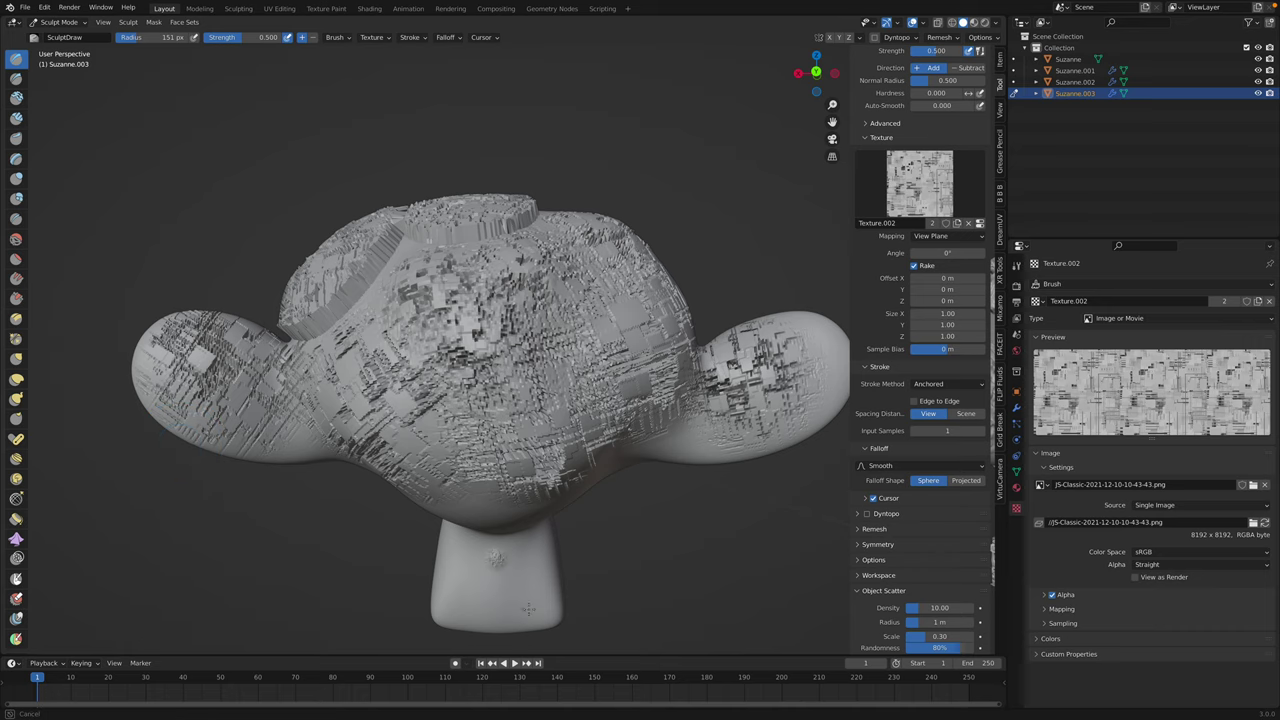
- Stamp the JS-Classic pattern onto the neck and the adjoining lower parts of the head
left_click_drag(512, 591, 515, 632)
middle_click_drag(515, 625, 503, 505)
left_click_drag(471, 552, 480, 625)
mouse_move(543, 537)
left_mouse_down()
mouse_move(604, 605)
mouse_move(596, 598)
left_mouse_up()
middle_click_drag(403, 514, 490, 375)
left_click_drag(491, 358, 500, 464)
mouse_move(480, 460)
middle_mouse_down()
mouse_move(585, 445)
mouse_move(541, 487)
middle_mouse_up()
left_click_drag(606, 422, 603, 434)
- Fill the smooth areas on top of the head with more soft-edged JS-Classic stamps
middle_click_drag(540, 329, 552, 385)
scroll(552, 385, "up", 1)
left_click_drag(533, 336, 540, 428)
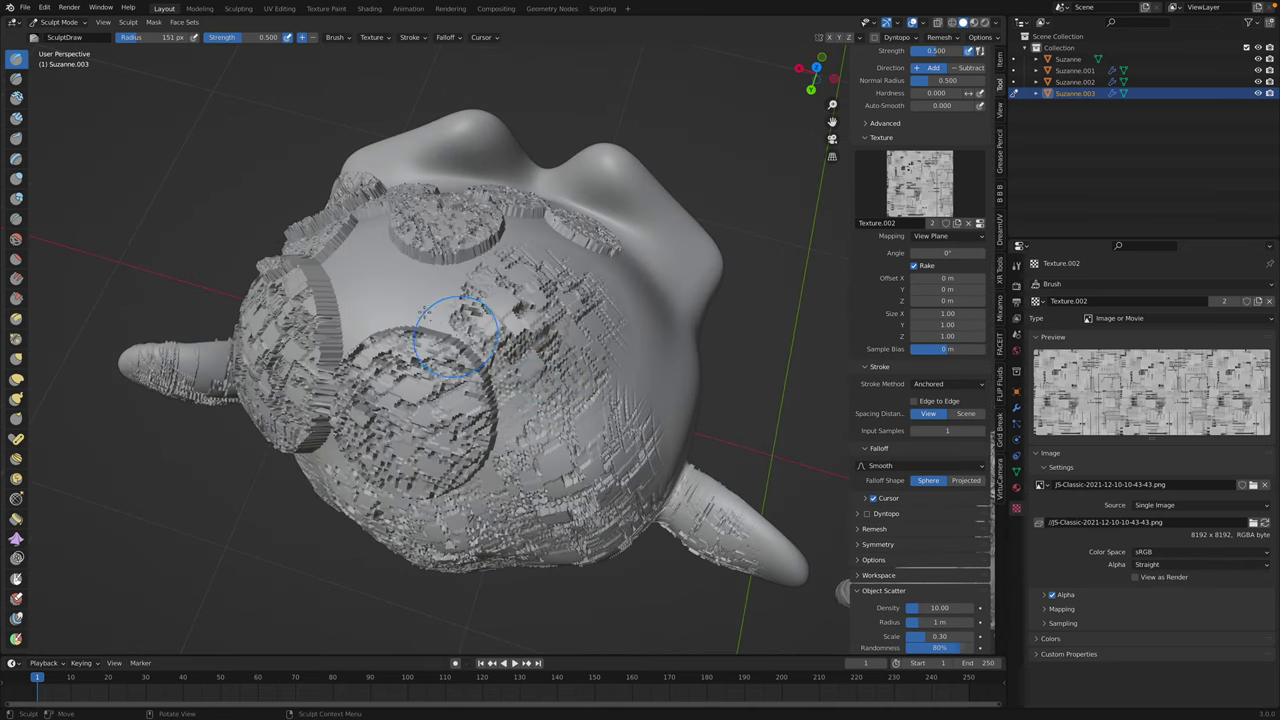
left_click_drag(407, 303, 415, 335)
middle_click_drag(300, 328, 375, 320)
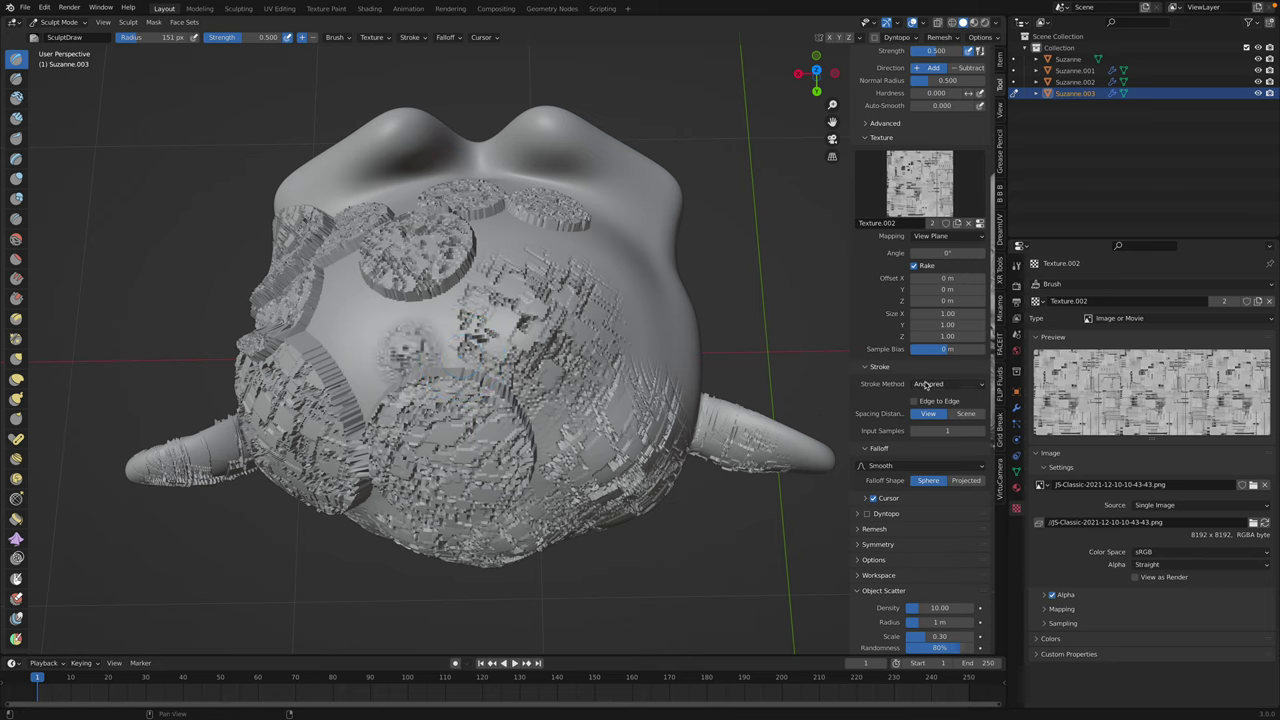
left_click_drag(658, 342, 662, 380)
left_click_drag(614, 274, 620, 328)
left_click_drag(527, 246, 533, 312)
middle_click_drag(490, 333, 512, 335)
- Switch the brush texture to Texture.001 and stamp the stampB curves onto the crown and both brow ridges
left_click(914, 172)
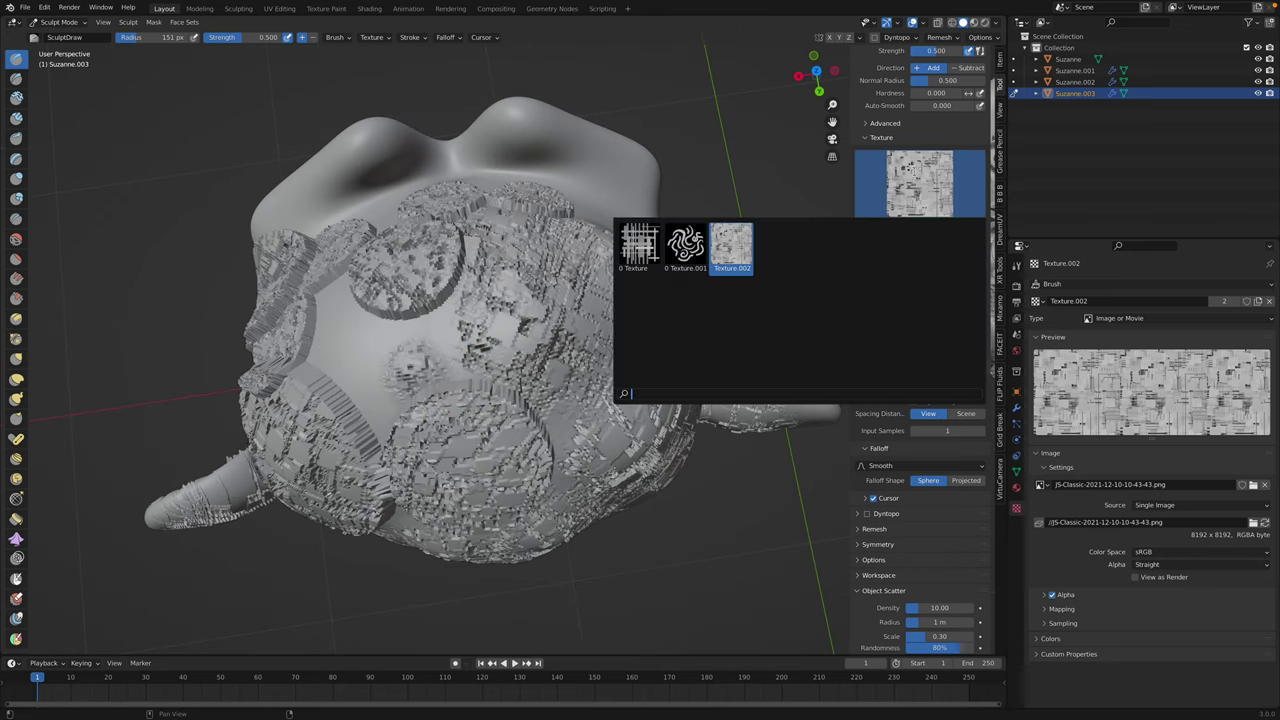
left_click(680, 254)
left_click_drag(378, 351, 433, 331)
mouse_move(620, 209)
left_mouse_down()
mouse_move(656, 236)
mouse_move(574, 226)
left_mouse_up()
left_click_drag(567, 150, 537, 172)
left_click_drag(396, 180, 428, 196)
- Switch the brush texture to the stampA grid and stamp it over the crown and the side of the head
left_click(926, 182)
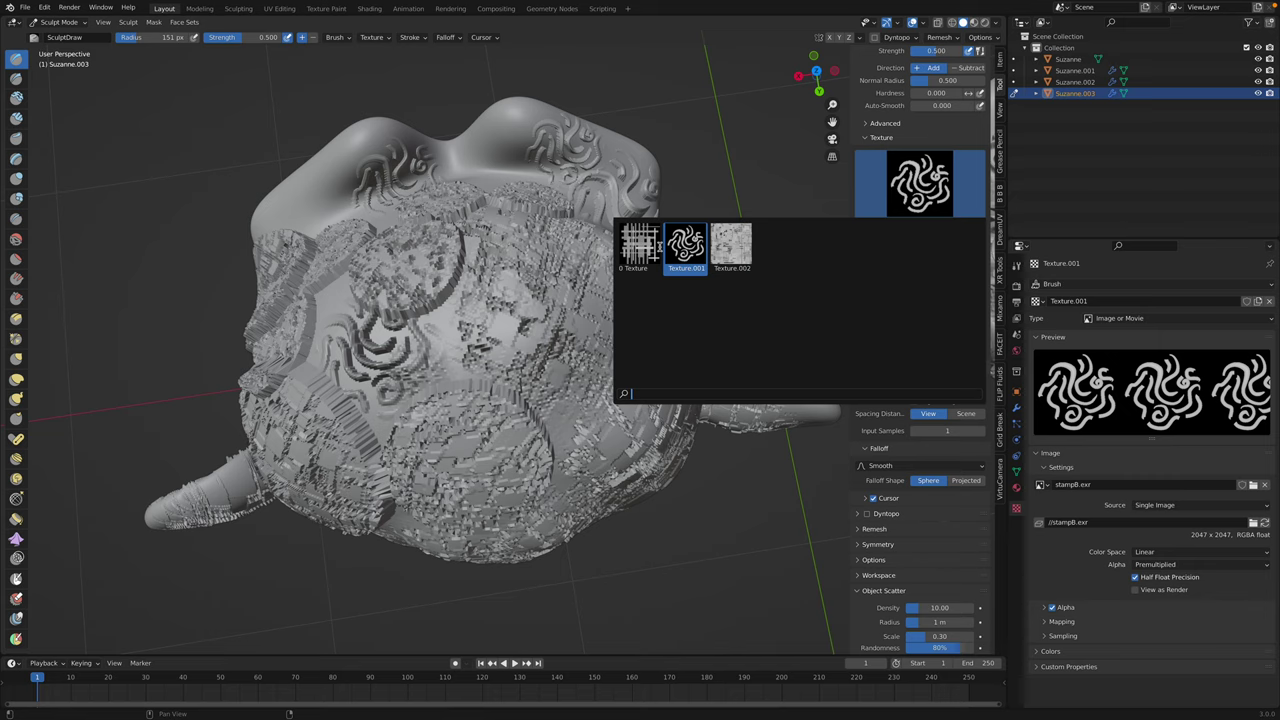
left_click(645, 245)
left_click_drag(520, 340, 600, 402)
middle_click_drag(500, 400, 610, 375)
left_click_drag(478, 414, 449, 493)
middle_click_drag(448, 507, 475, 457)
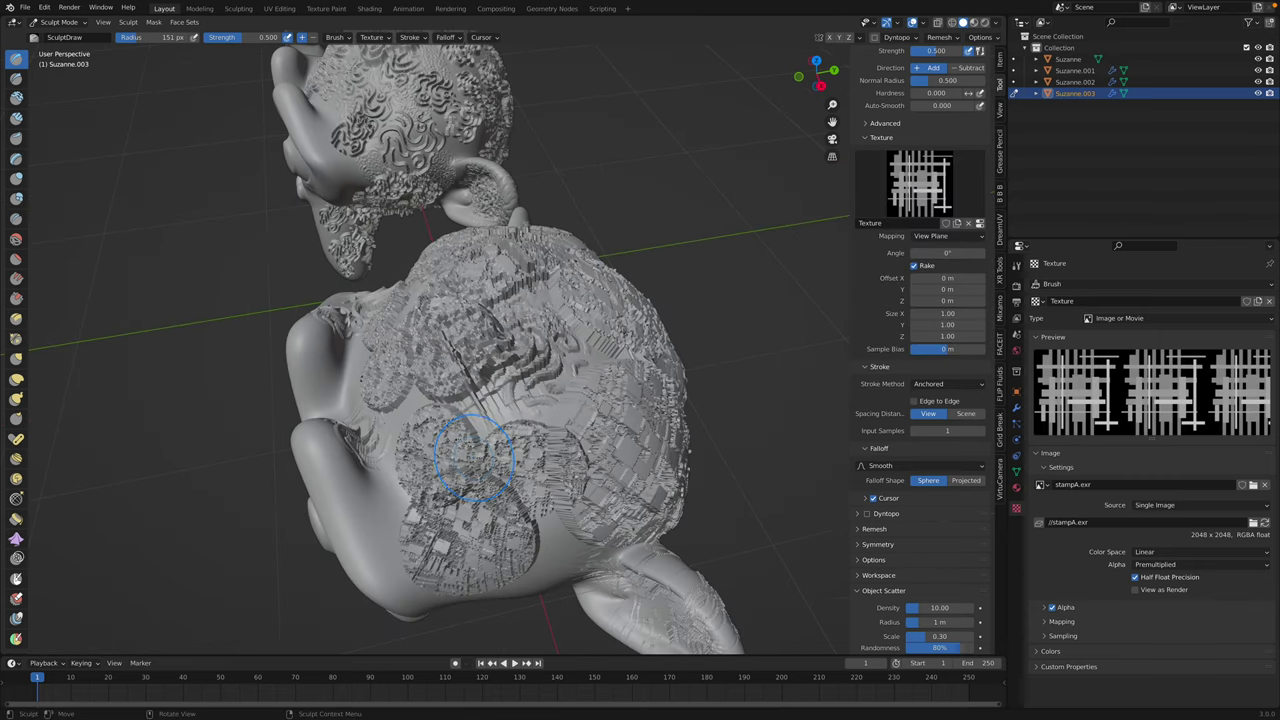
left_click_drag(456, 436, 450, 490)
middle_click_drag(450, 495, 464, 424)
left_click_drag(508, 456, 470, 506)
mouse_move(451, 434)
left_mouse_down()
mouse_move(432, 480)
mouse_move(451, 470)
left_mouse_up()
- Set the brush texture back to Texture.001 and stamp its curves on the side of the head and the cheek
left_click(939, 196)
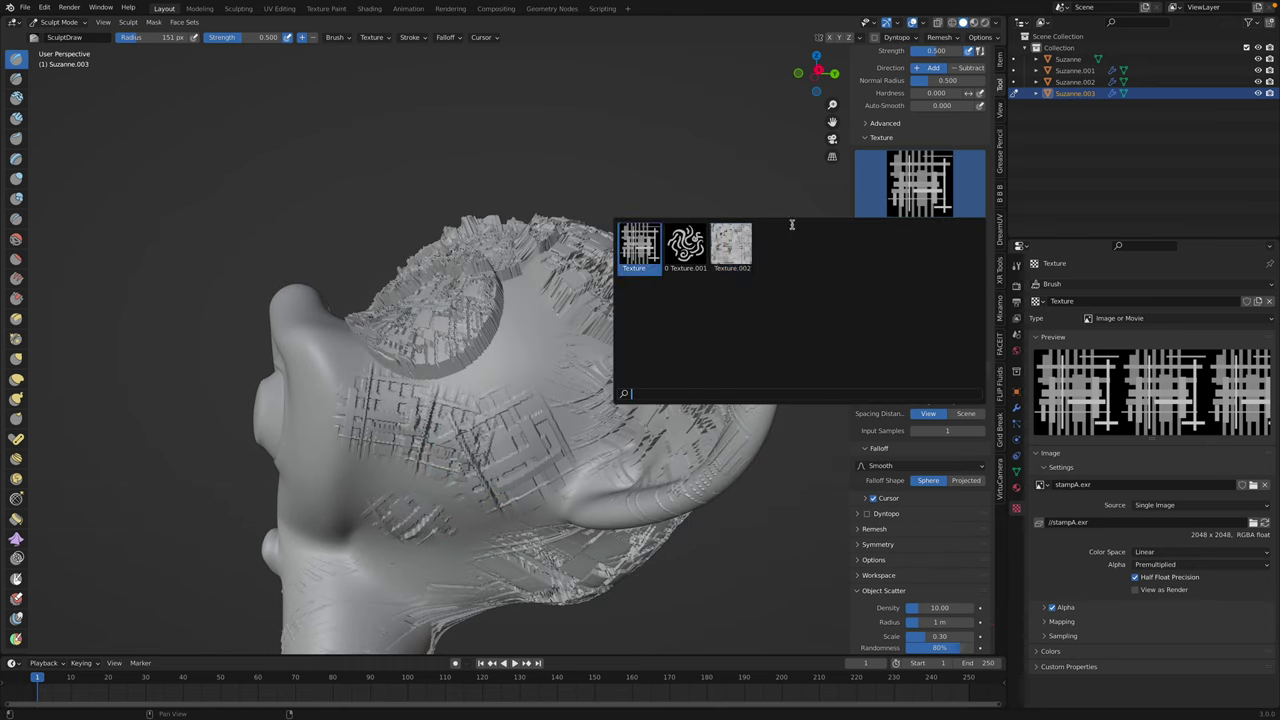
left_click(686, 248)
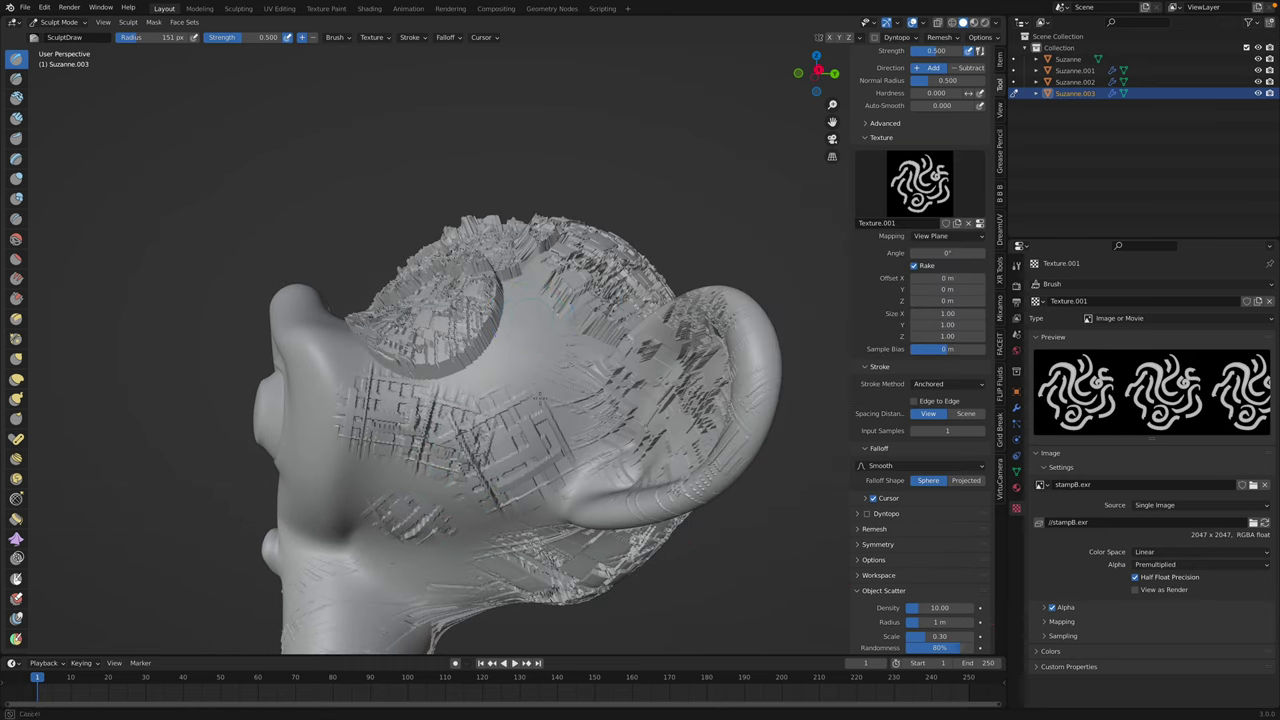
left_click_drag(539, 397, 522, 436)
left_click_drag(425, 469, 375, 592)
left_click(919, 188)
- Stamp the stampB curves over the forehead and temple on the opposite side of the head
middle_click_drag(480, 368, 543, 405)
middle_click_drag(445, 410, 536, 418)
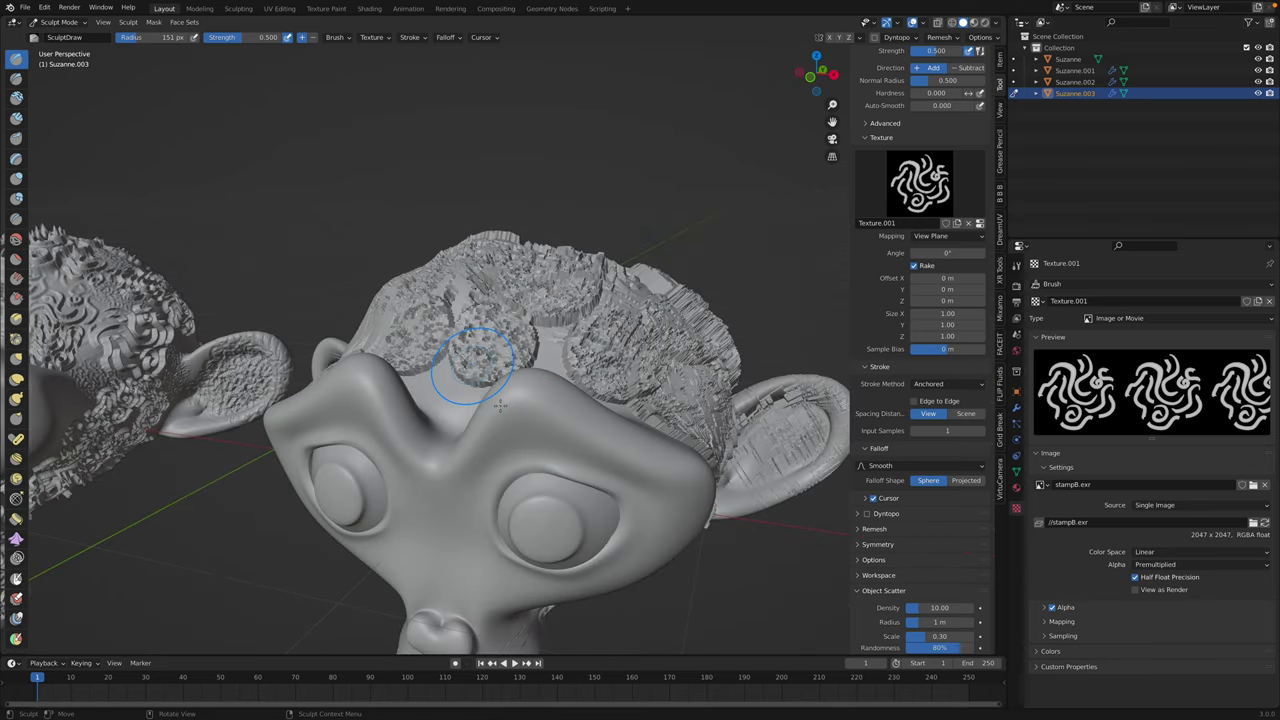
middle_click_drag(432, 345, 535, 366)
left_click_drag(436, 438, 474, 372)
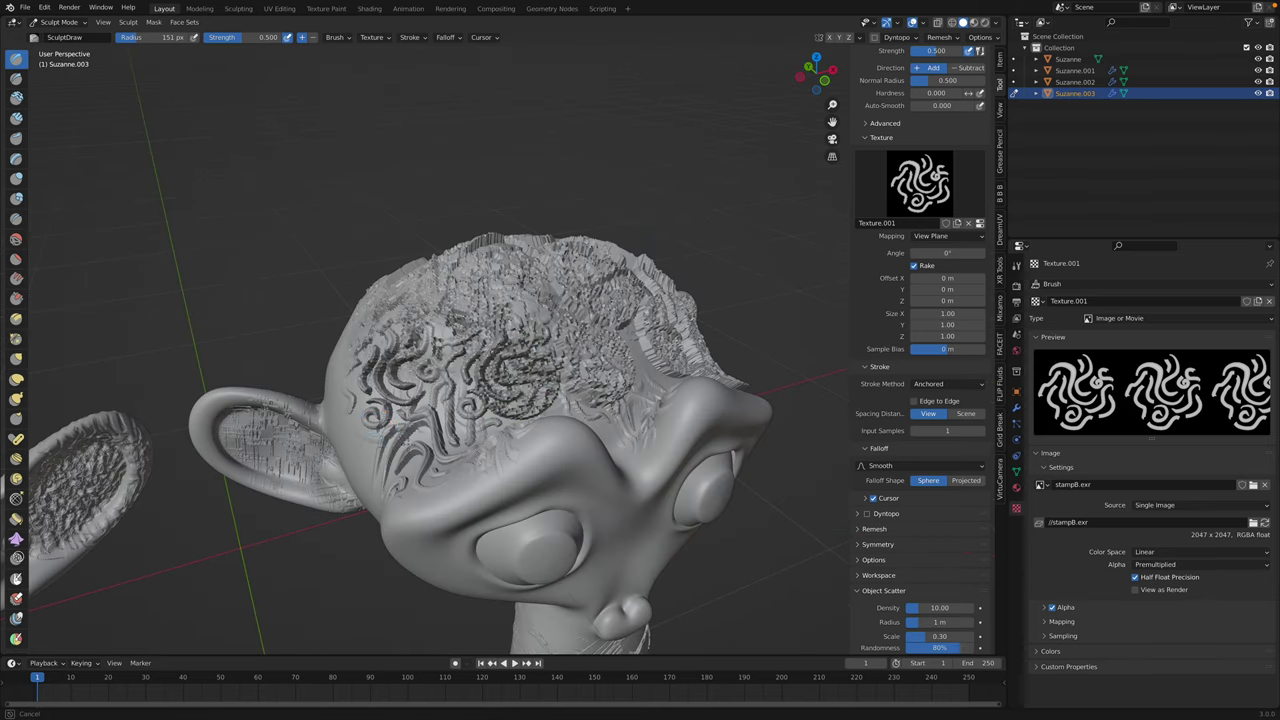
middle_click_drag(420, 420, 505, 438)
left_click_drag(478, 448, 496, 482)
left_click_drag(441, 476, 443, 508)
left_click_drag(403, 430, 425, 462)
middle_click_drag(425, 455, 468, 405)
left_click_drag(437, 420, 466, 460)
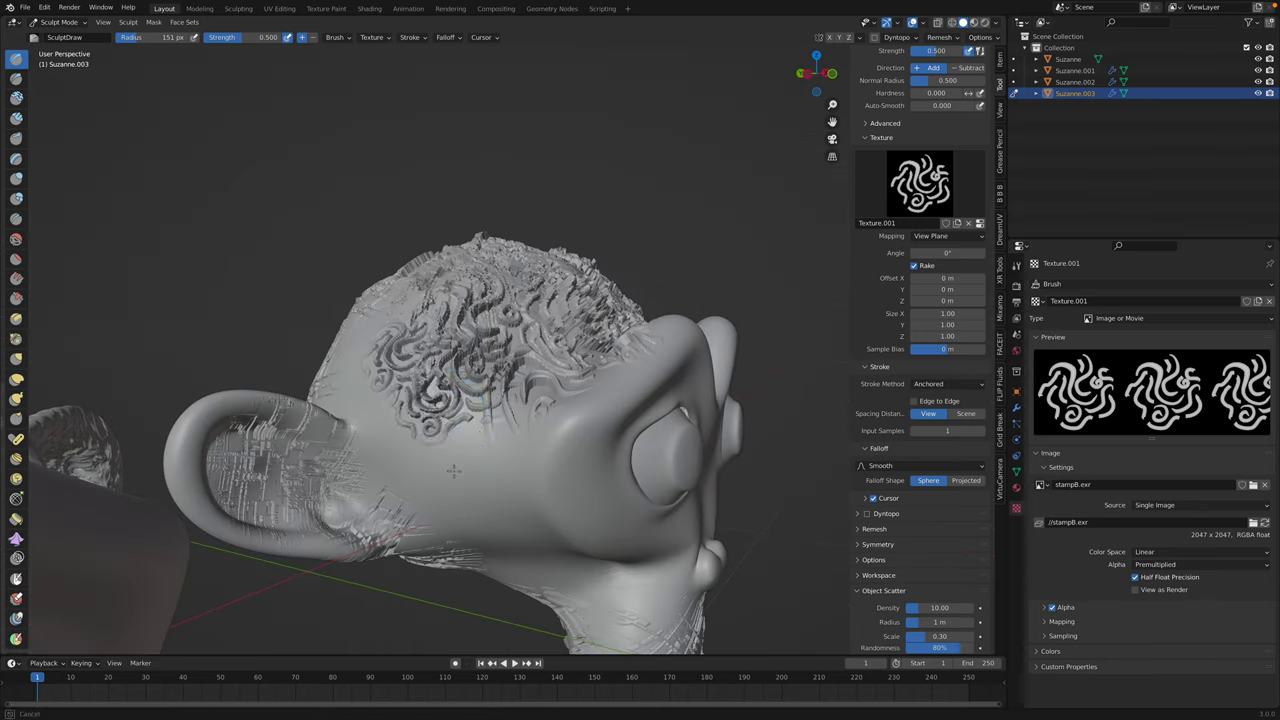
- Cover the smooth side of the head between the temple, ear and jaw with stampB curve impressions
left_click_drag(412, 382, 442, 416)
left_click_drag(448, 467, 482, 518)
left_click_drag(405, 465, 426, 497)
left_click_drag(366, 386, 386, 415)
middle_click_drag(405, 475, 436, 432)
left_click_drag(444, 452, 480, 514)
- Stamp the stampB curves along the jaw and behind the ear toward the neck
left_click_drag(548, 547, 572, 574)
middle_click_drag(471, 506, 535, 462)
left_click_drag(518, 482, 500, 508)
middle_click_drag(518, 482, 578, 478)
left_click_drag(493, 478, 515, 537)
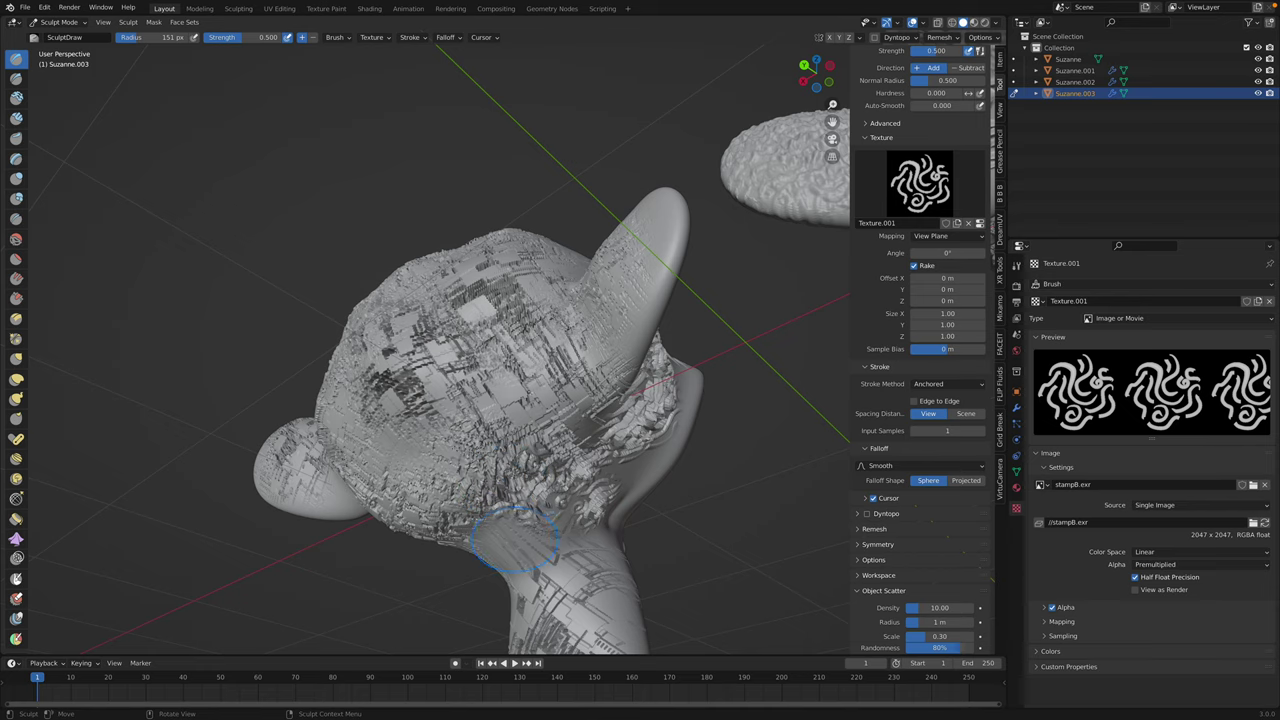
- Add one more stampB curve impression to the head and switch back to Object Mode
middle_click_drag(461, 425, 534, 443)
left_click_drag(465, 352, 424, 360)
mouse_move(430, 356)
middle_mouse_down()
mouse_move(578, 397)
mouse_move(360, 291)
middle_mouse_up()
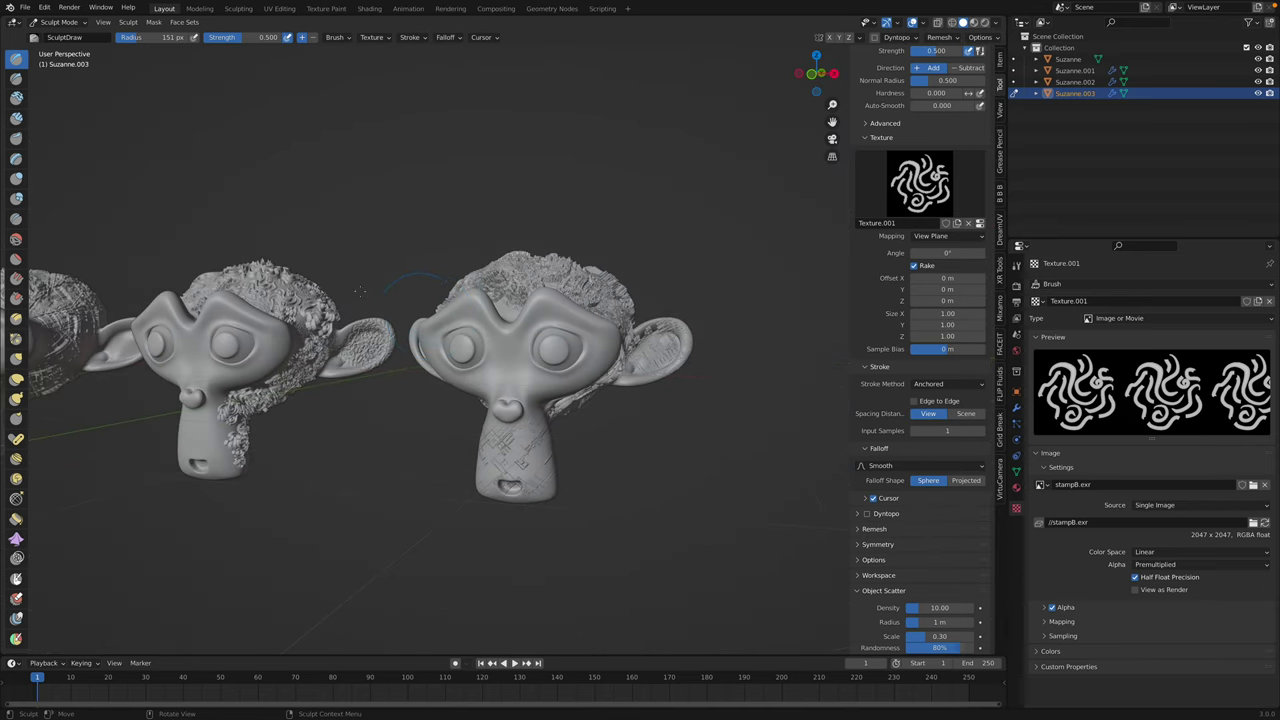
left_click(55, 22)
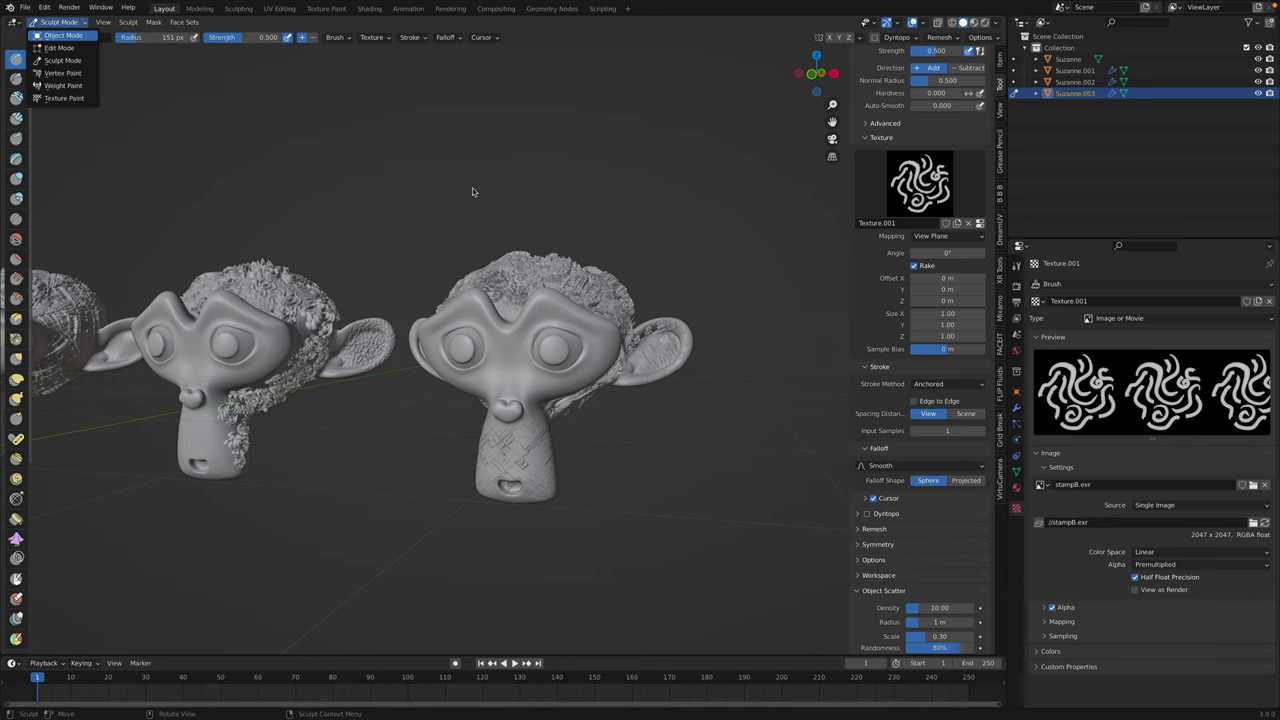